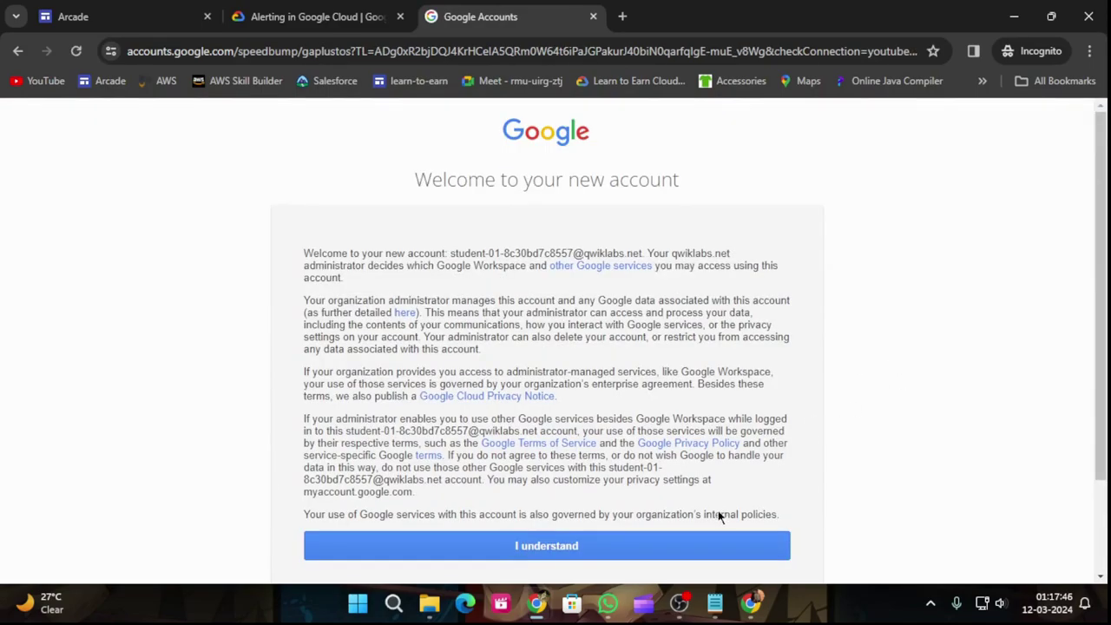
Step: Accept the new lab account notice and agree to the Google Cloud terms of service
{"action": "left_click", "coordinate": [701, 532]}
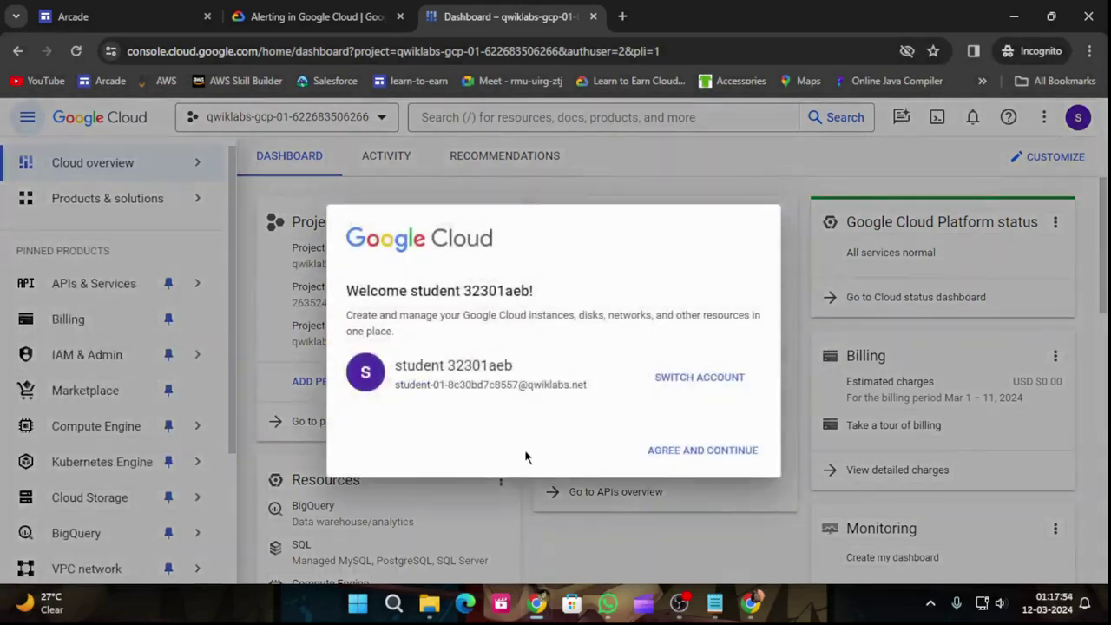
{"action": "left_click", "coordinate": [353, 445]}
{"action": "left_click", "coordinate": [686, 539]}
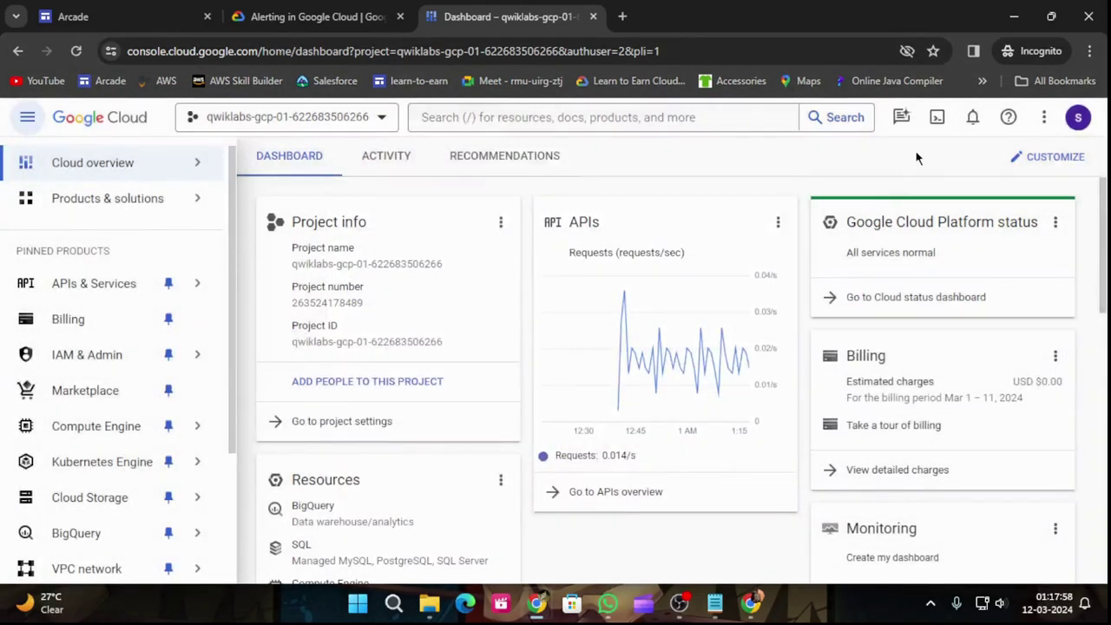
Step: Start a Cloud Shell session, enlarge the terminal over the page and dismiss the tip
{"action": "left_click", "coordinate": [312, 16]}
{"action": "scroll", "coordinate": [482, 241], "scroll_direction": "down", "scroll_amount": 18}
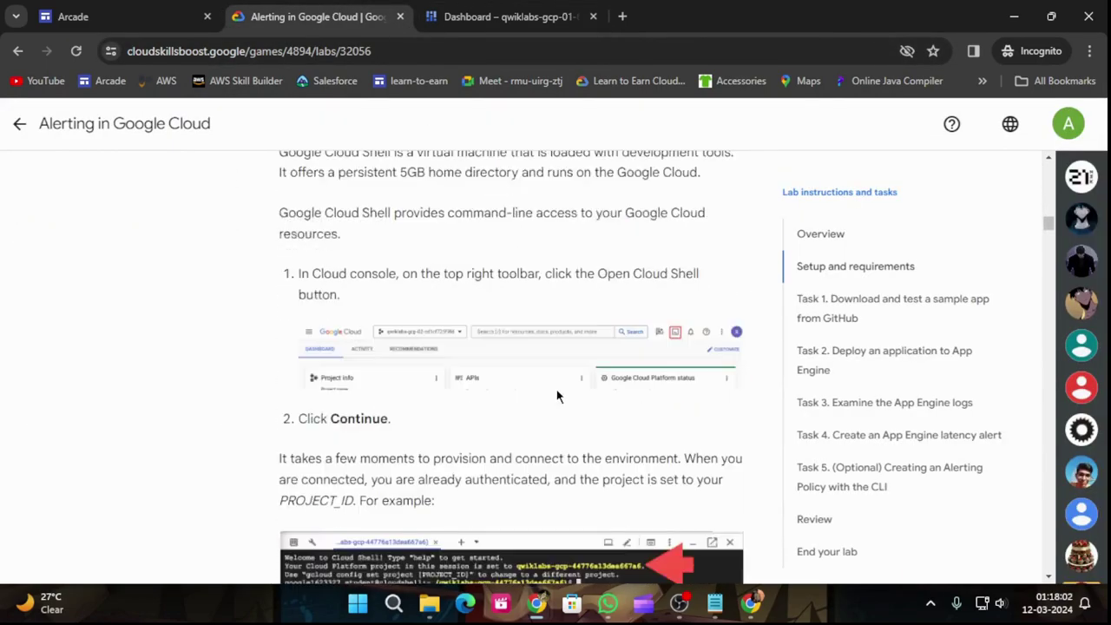
{"action": "scroll", "coordinate": [559, 398], "scroll_direction": "down", "scroll_amount": 3}
{"action": "left_click", "coordinate": [714, 263]}
{"action": "left_click", "coordinate": [512, 16]}
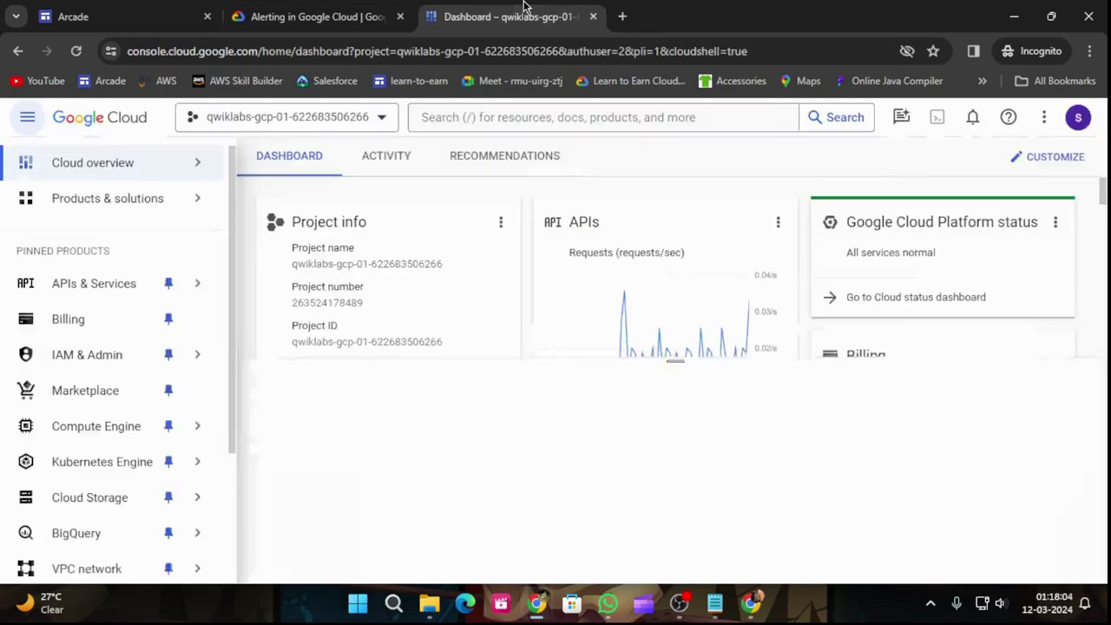
{"action": "left_click", "coordinate": [887, 544]}
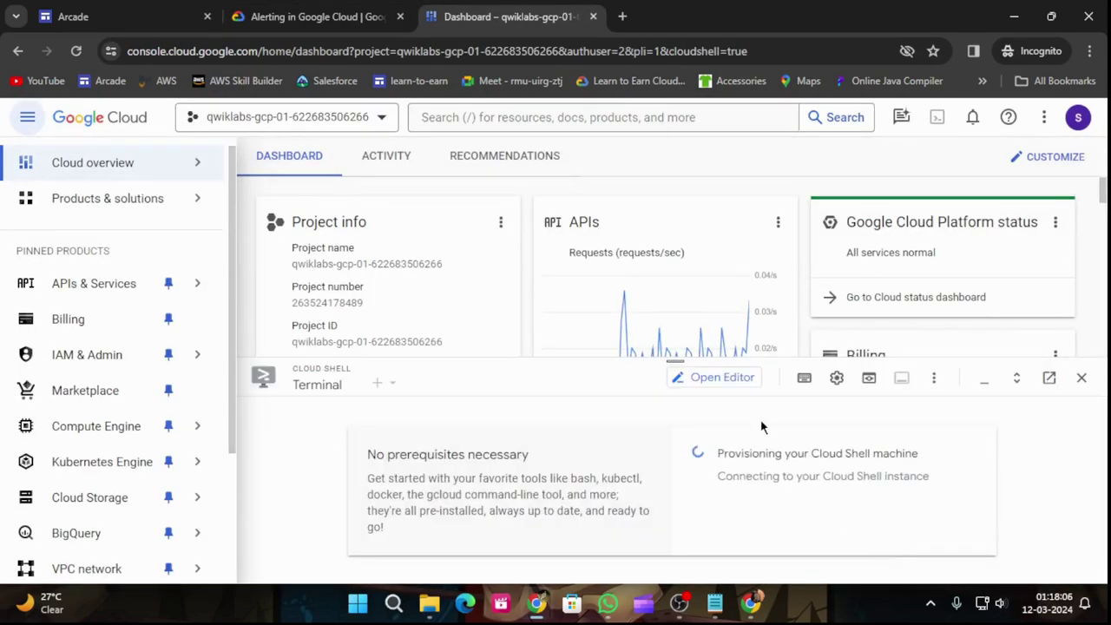
{"action": "left_click_drag", "start_coordinate": [675, 363], "coordinate": [674, 137]}
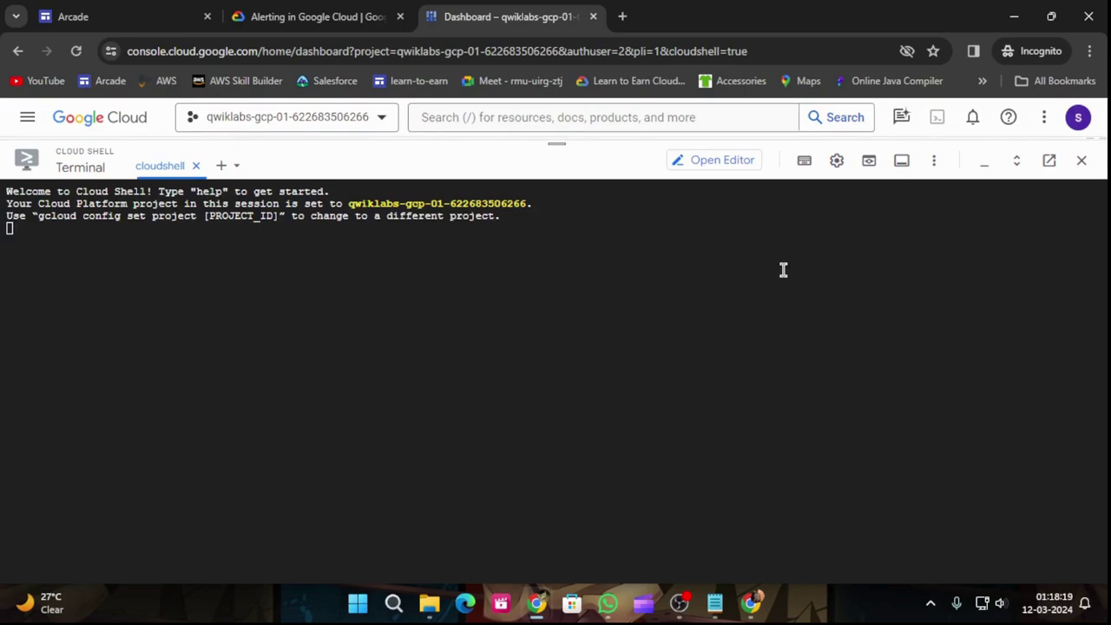
{"action": "left_click", "coordinate": [786, 261]}
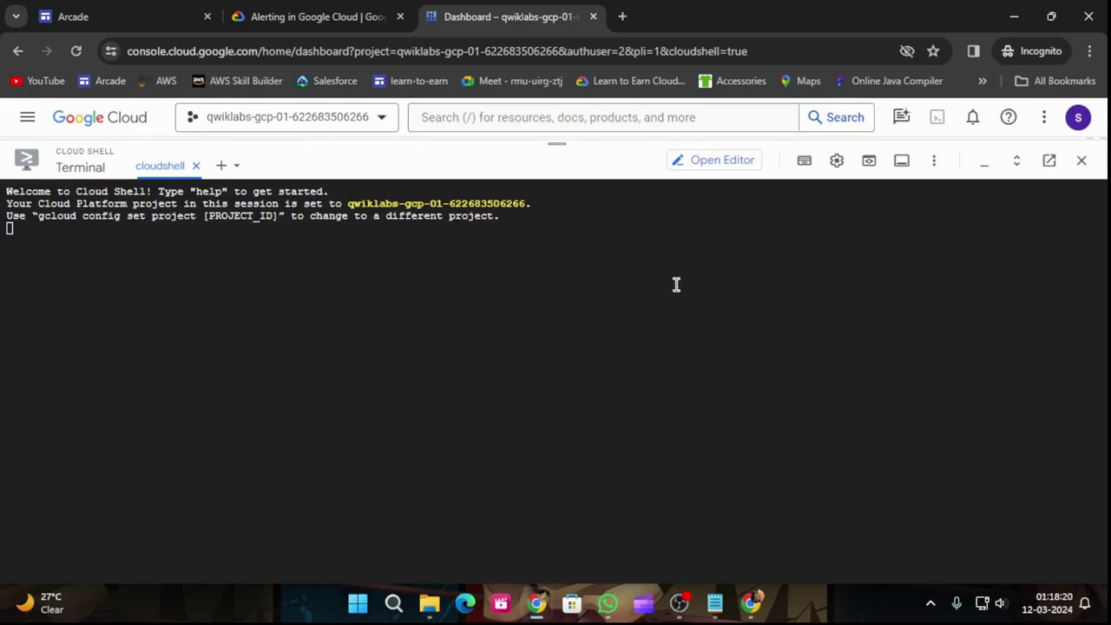
Step: Run gcloud auth list, authorizing Cloud Shell, then gcloud config list project
{"action": "key", "text": "ctrl+v"}
{"action": "key", "text": "Return"}
{"action": "left_click", "coordinate": [700, 425]}
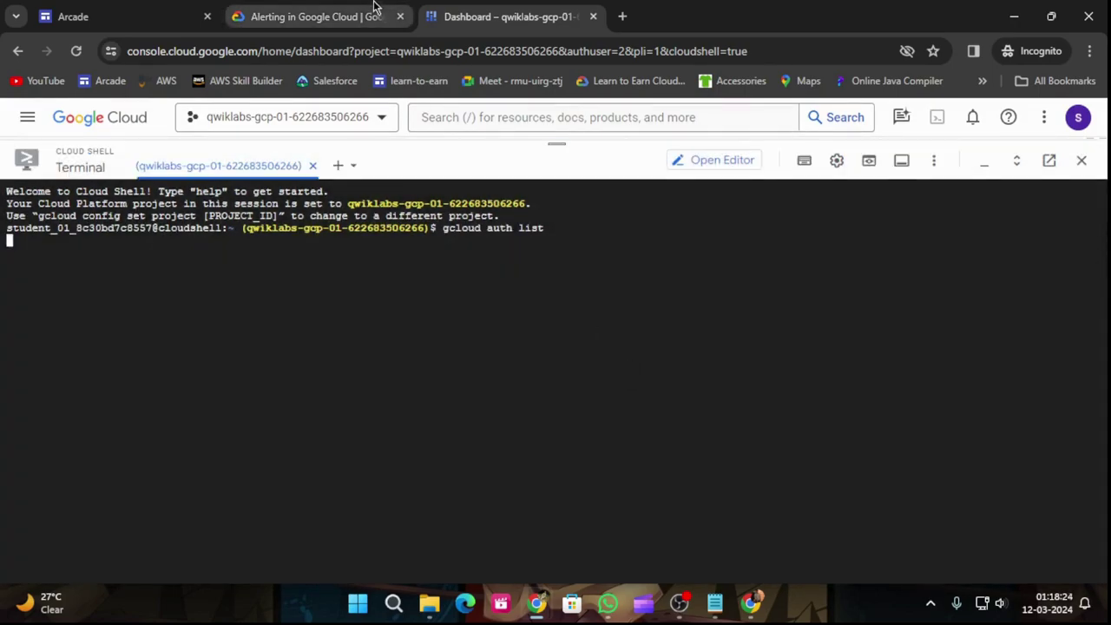
{"action": "left_click", "coordinate": [347, 17]}
{"action": "scroll", "coordinate": [611, 439], "scroll_direction": "down", "scroll_amount": 3}
{"action": "left_click", "coordinate": [716, 384]}
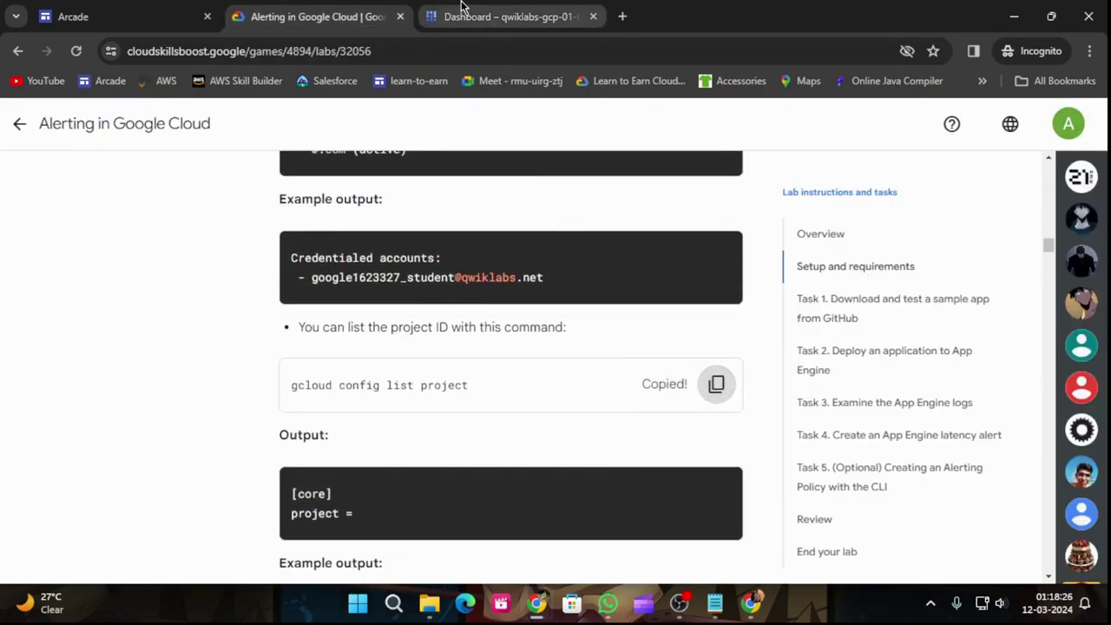
{"action": "left_click", "coordinate": [460, 11]}
{"action": "key", "text": "ctrl+v"}
{"action": "key", "text": "Return"}
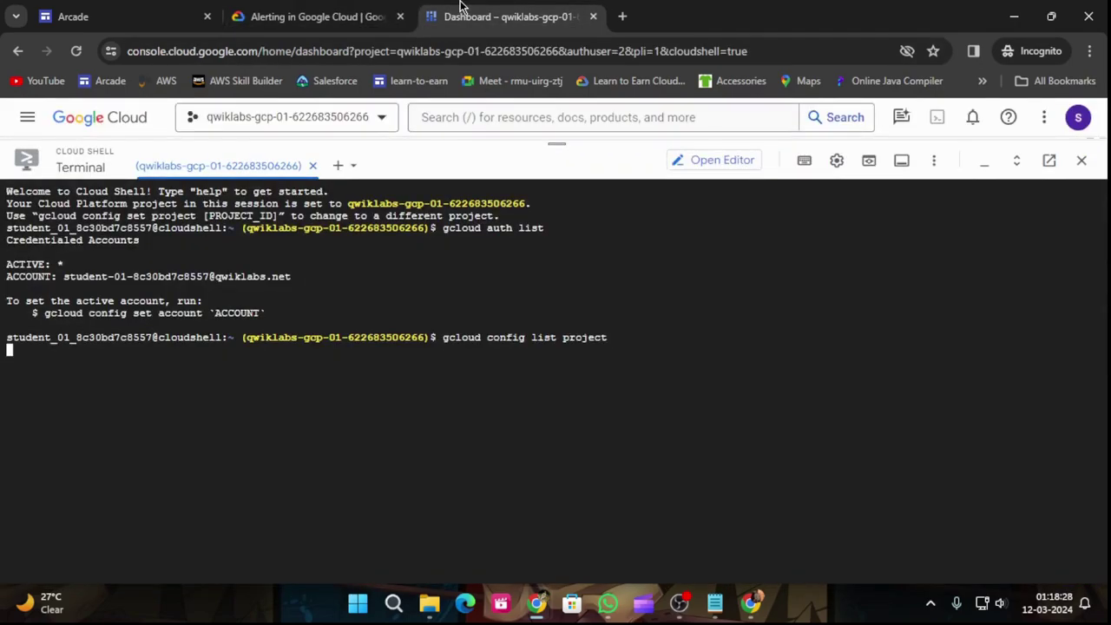
Step: Clone the training-data-analyst repository with the lab's git clone command
{"action": "left_click", "coordinate": [369, 11]}
{"action": "scroll", "coordinate": [555, 365], "scroll_direction": "down", "scroll_amount": 9}
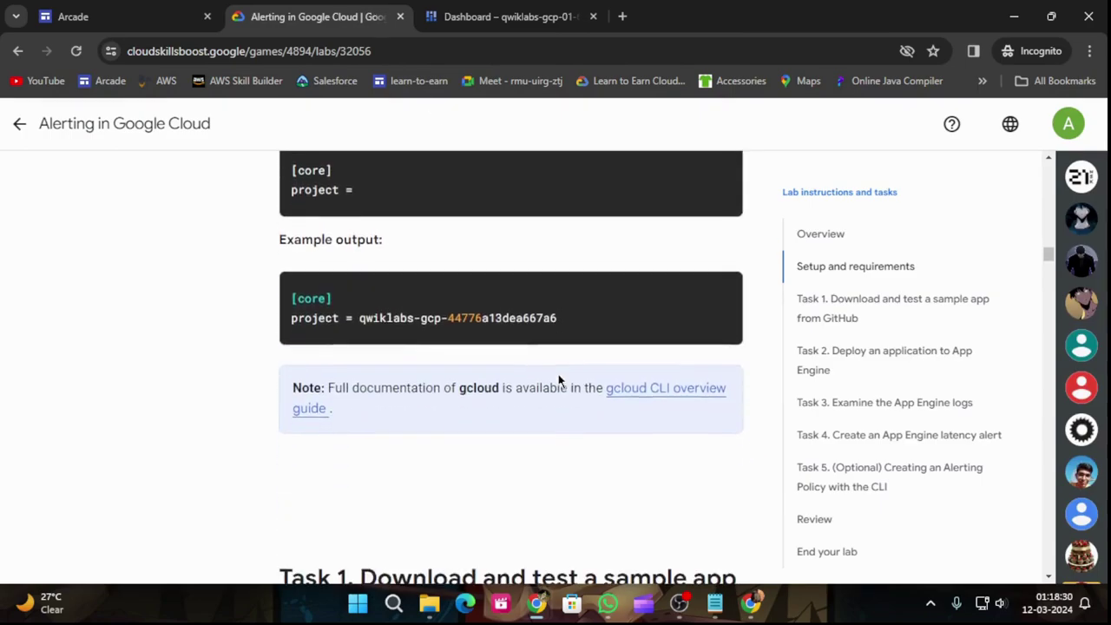
{"action": "left_click", "coordinate": [714, 356]}
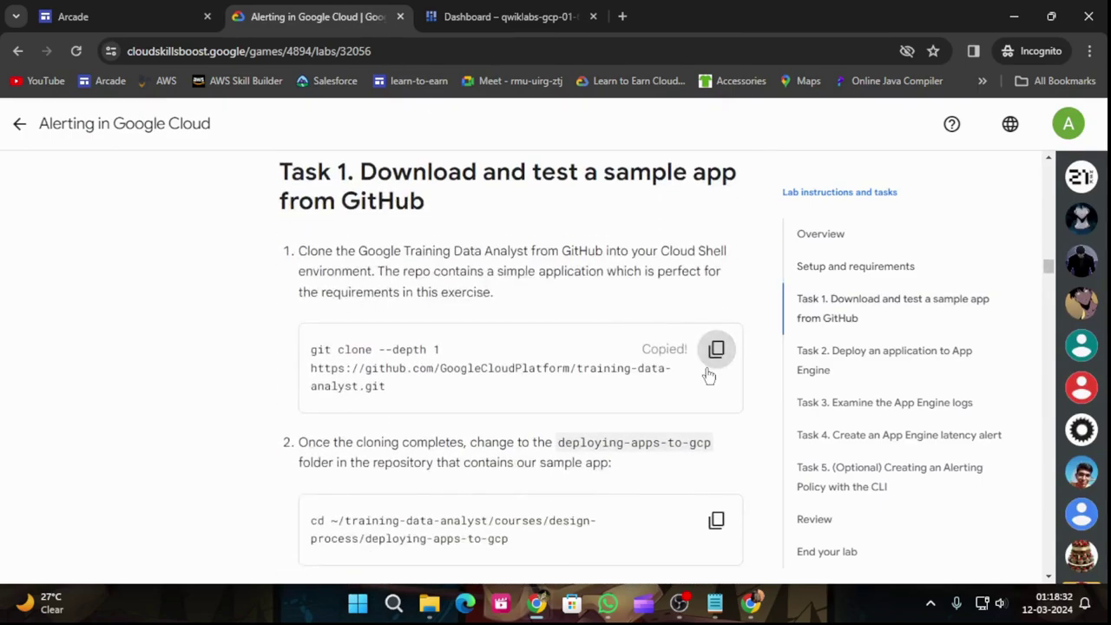
{"action": "left_click", "coordinate": [521, 10]}
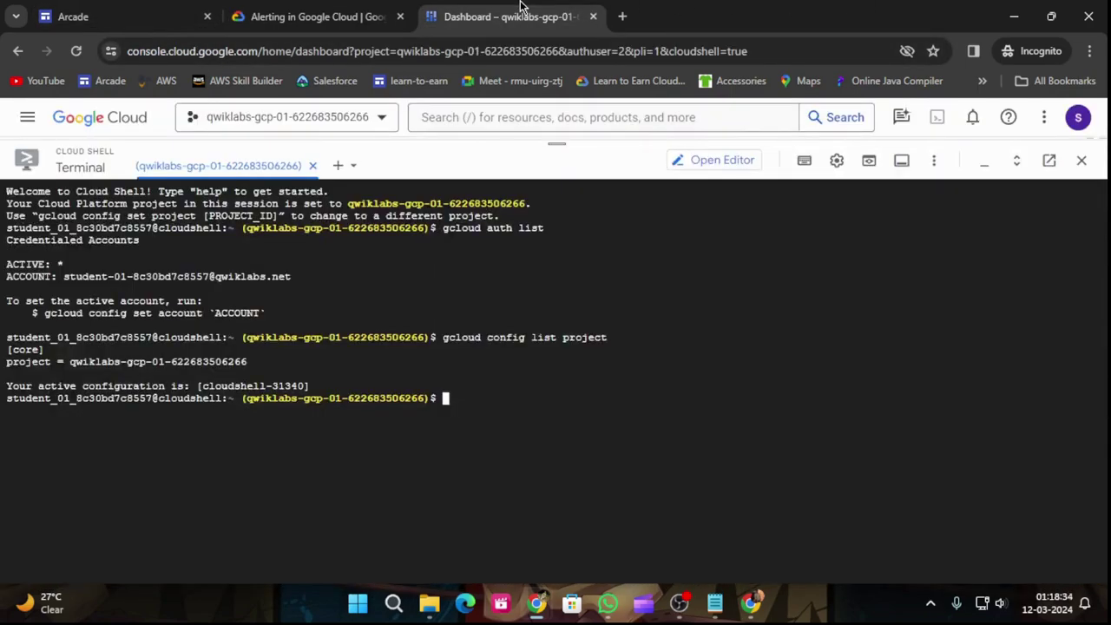
{"action": "key", "text": "ctrl+v"}
{"action": "key", "text": "Return"}
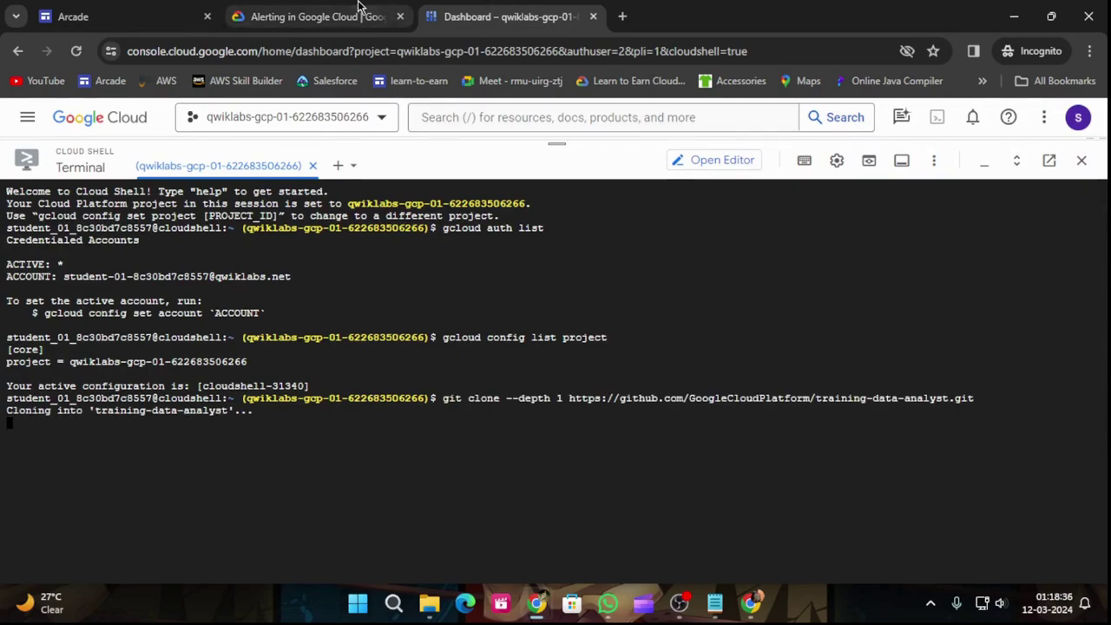
Step: Change directory into the deploying-apps-to-gcp folder
{"action": "left_click", "coordinate": [360, 10]}
{"action": "scroll", "coordinate": [632, 272], "scroll_direction": "down", "scroll_amount": 2}
{"action": "left_click", "coordinate": [716, 357]}
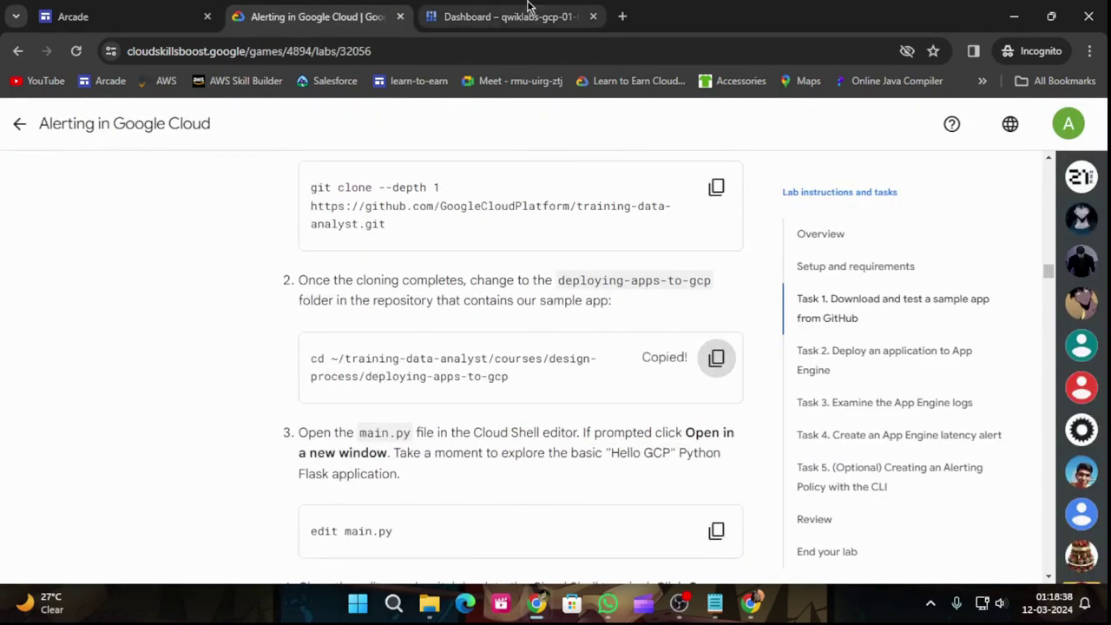
{"action": "left_click", "coordinate": [523, 9]}
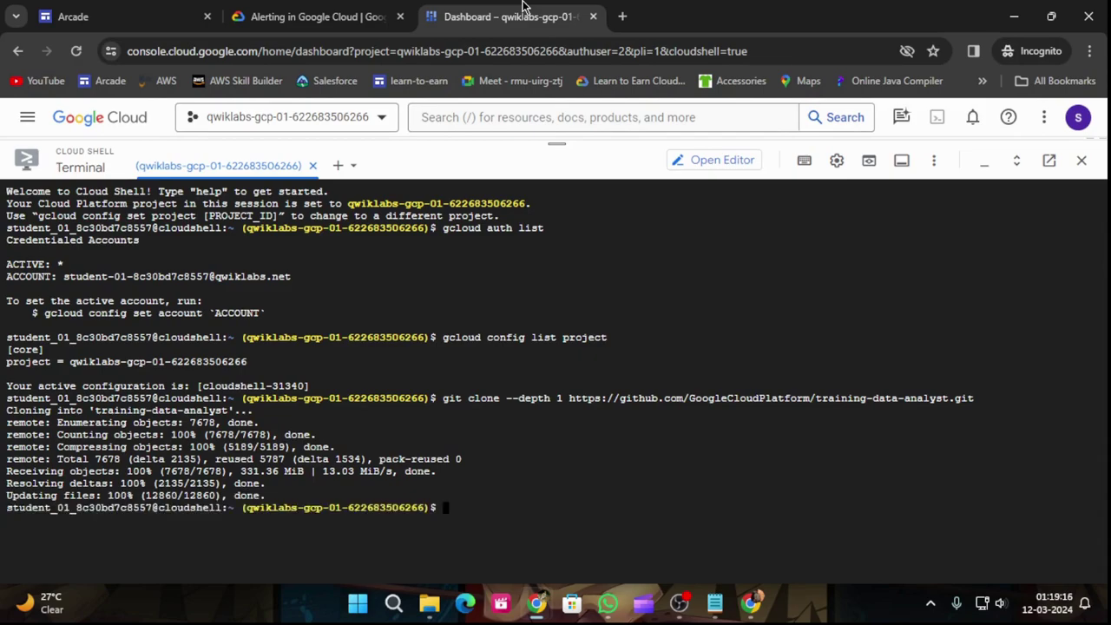
{"action": "key", "text": "ctrl+v"}
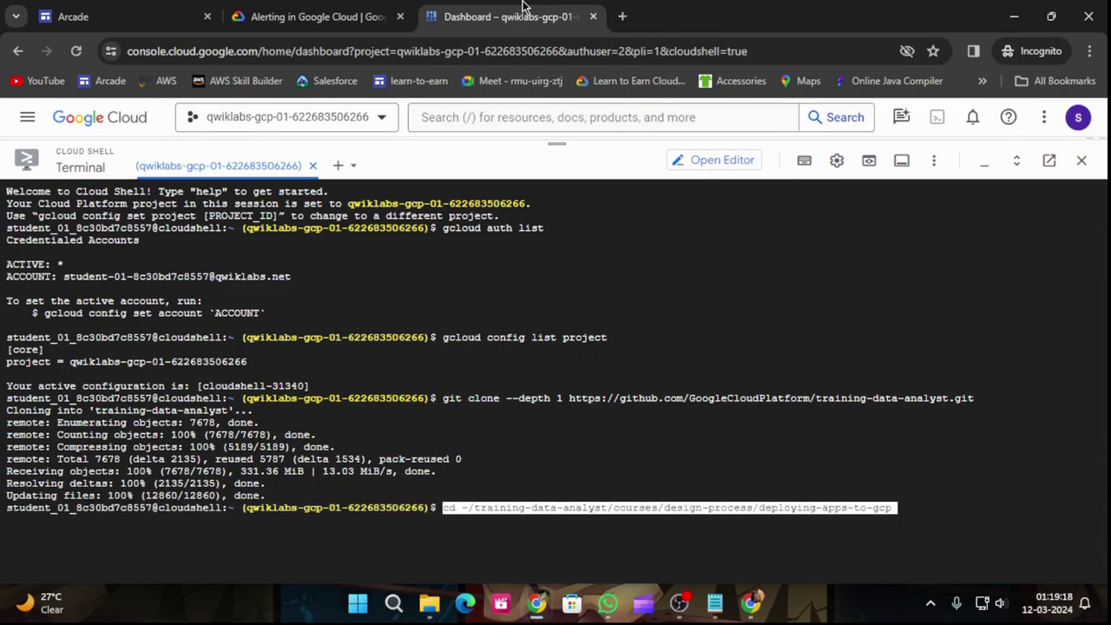
{"action": "key", "text": "Return"}
Step: Copy the edit main.py command from the lab instructions
{"action": "left_click", "coordinate": [348, 16]}
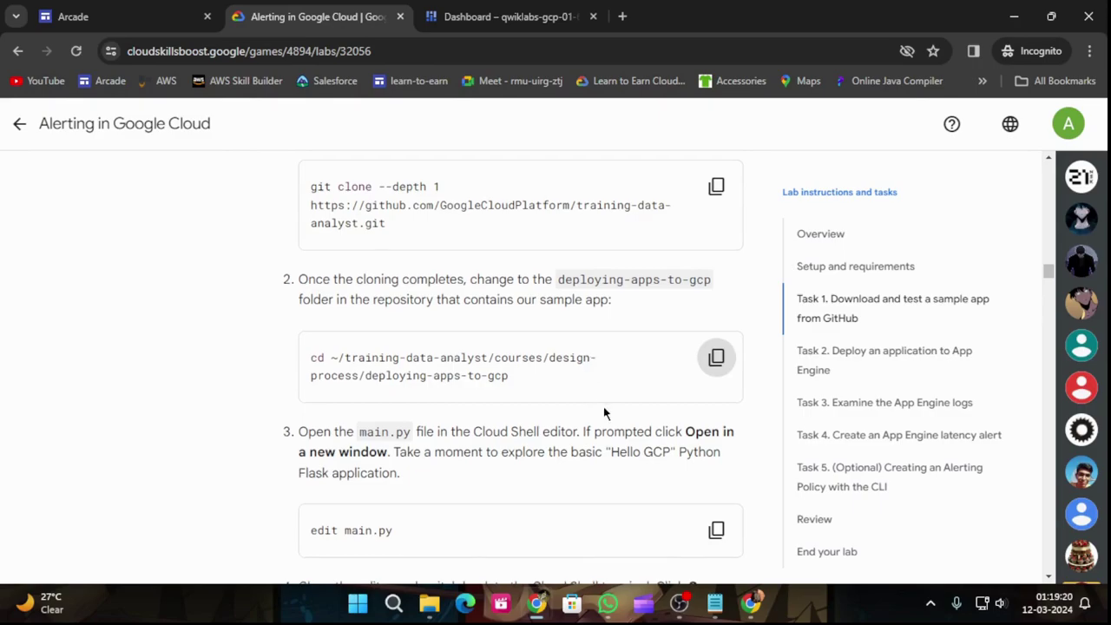
{"action": "scroll", "coordinate": [602, 408], "scroll_direction": "down", "scroll_amount": 3}
{"action": "left_click", "coordinate": [717, 288]}
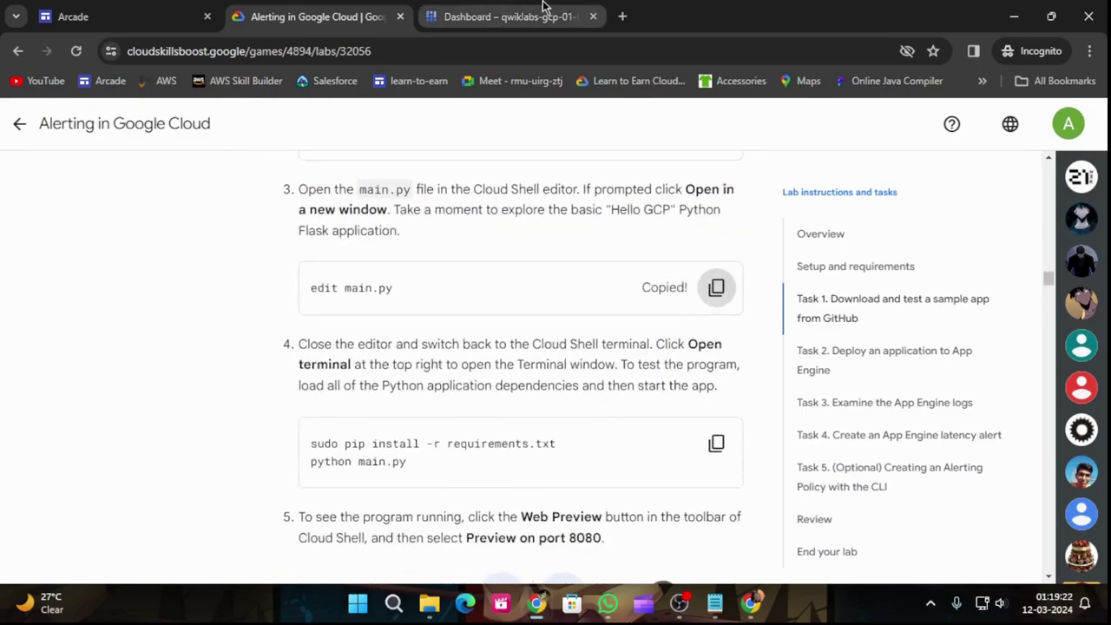
{"action": "left_click", "coordinate": [518, 10]}
{"action": "left_click", "coordinate": [306, 7]}
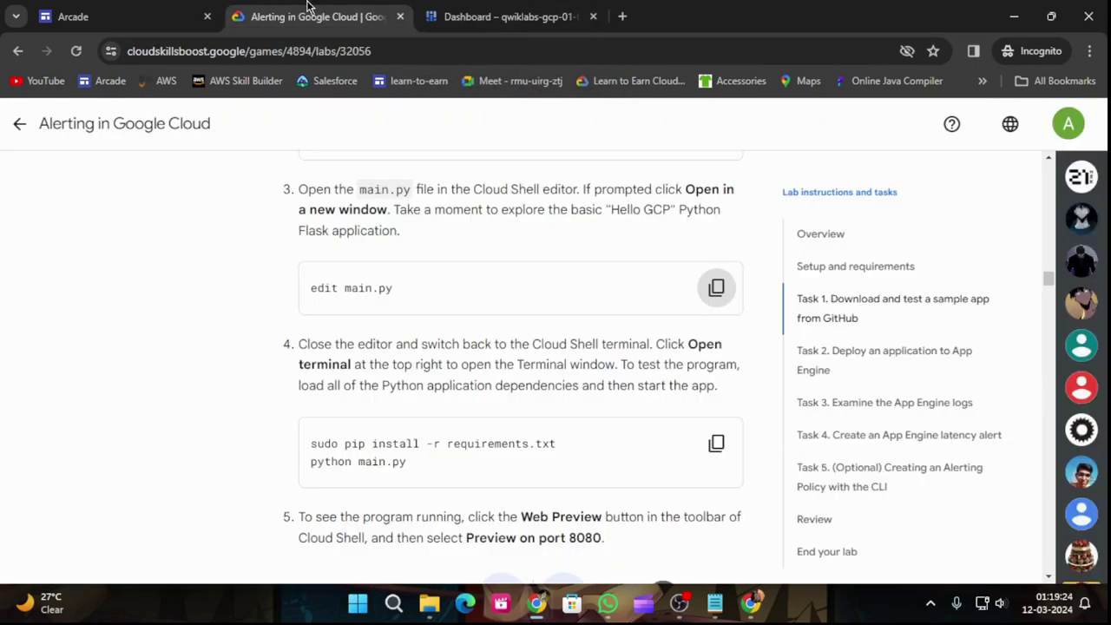
{"action": "left_click", "coordinate": [457, 8]}
{"action": "left_click", "coordinate": [335, 8]}
{"action": "scroll", "coordinate": [417, 307], "scroll_direction": "up", "scroll_amount": 1}
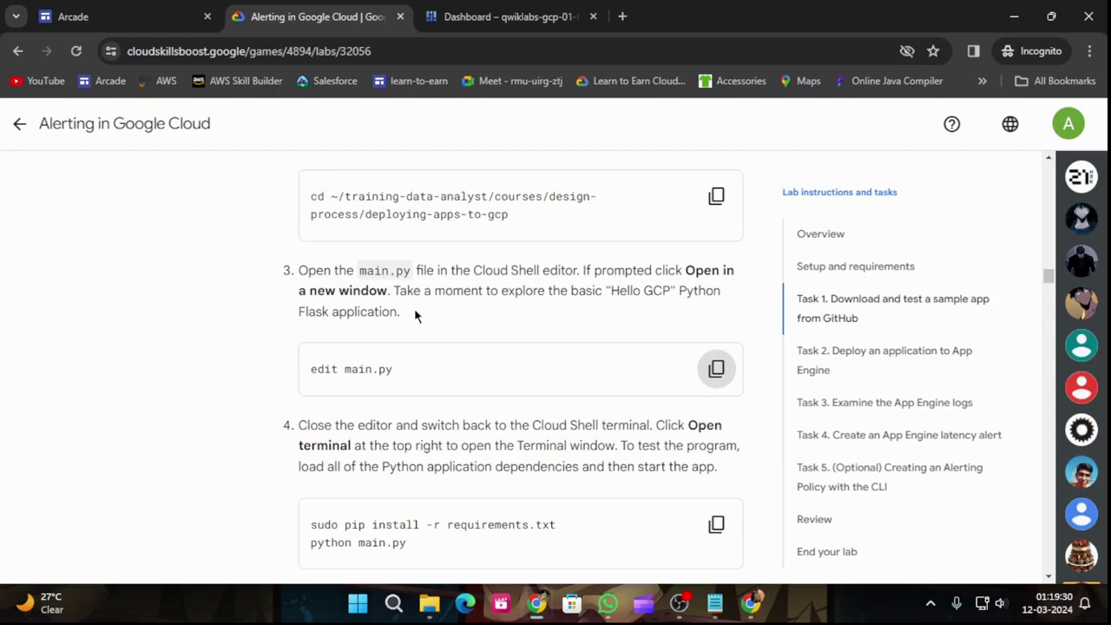
{"action": "left_click", "coordinate": [510, 10]}
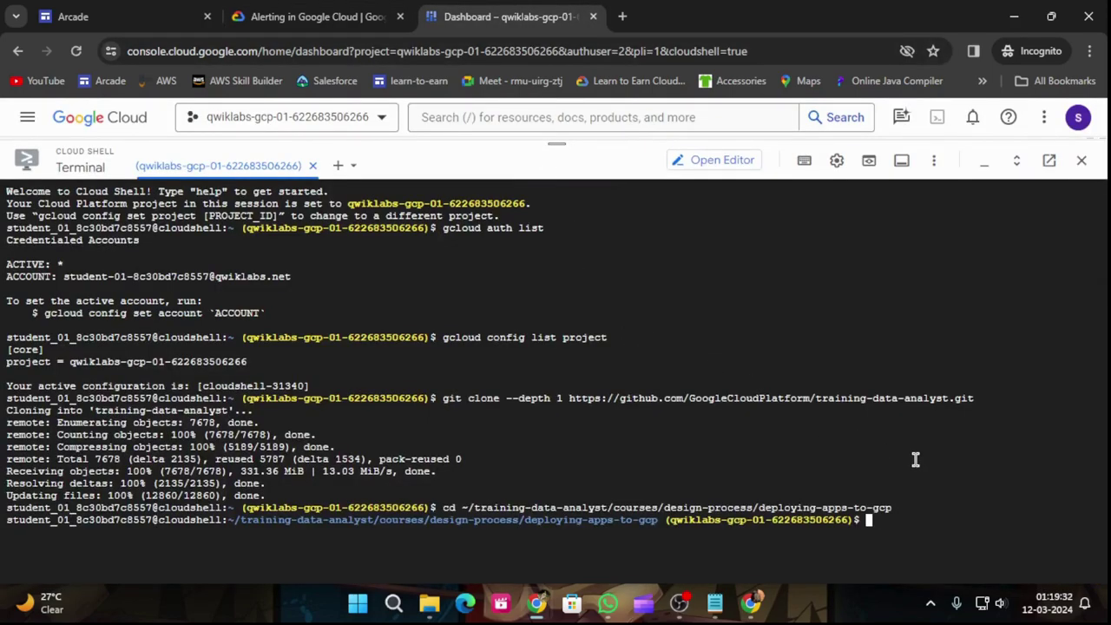
Step: Run the edit main.py command and open Cloud Shell Editor in a new window
{"action": "key", "text": "ctrl+v"}
{"action": "key", "text": "Return"}
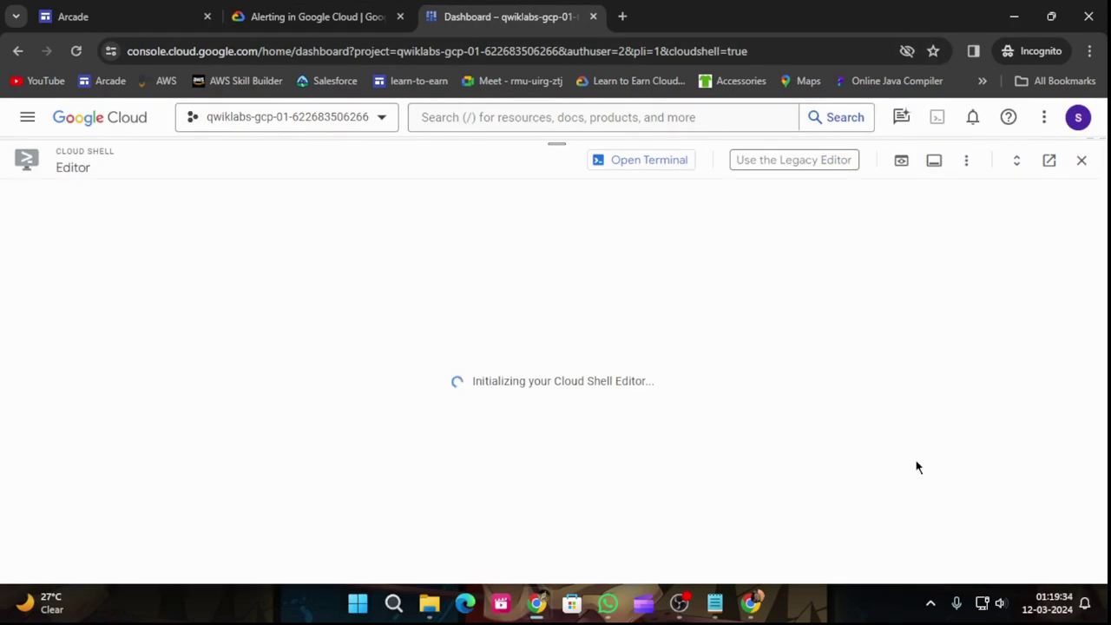
{"action": "left_click", "coordinate": [566, 467]}
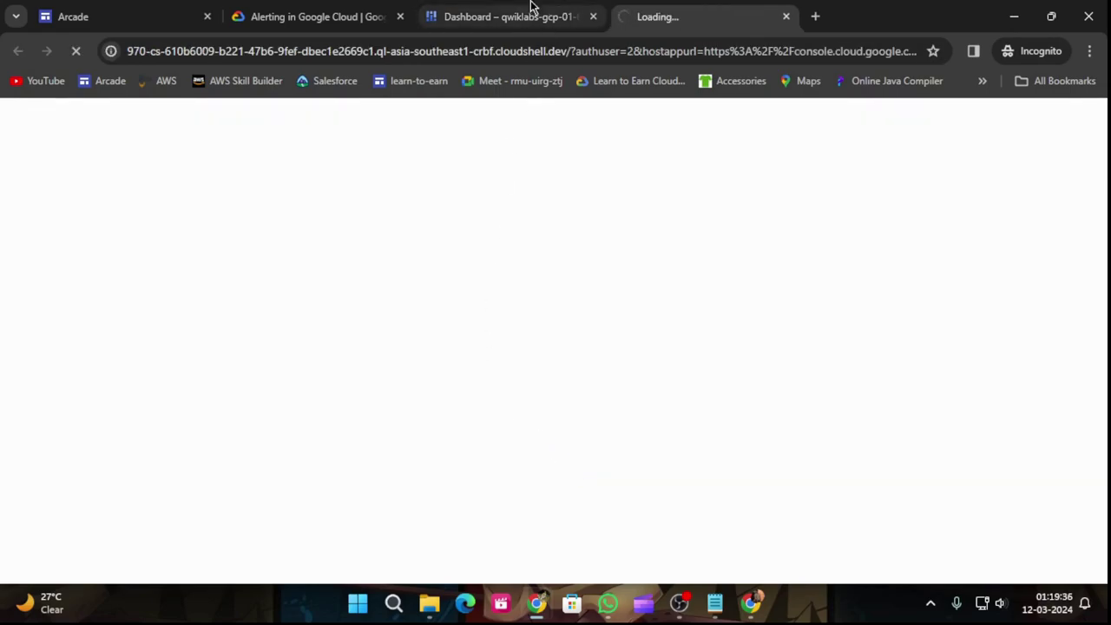
{"action": "left_click", "coordinate": [338, 16]}
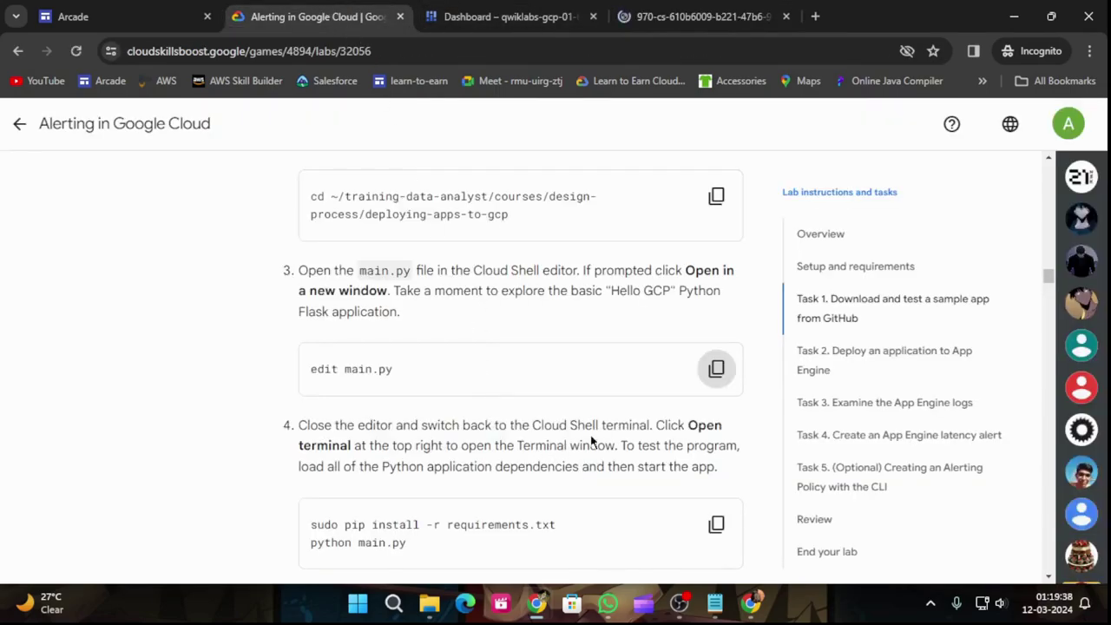
{"action": "scroll", "coordinate": [598, 439], "scroll_direction": "down", "scroll_amount": 1}
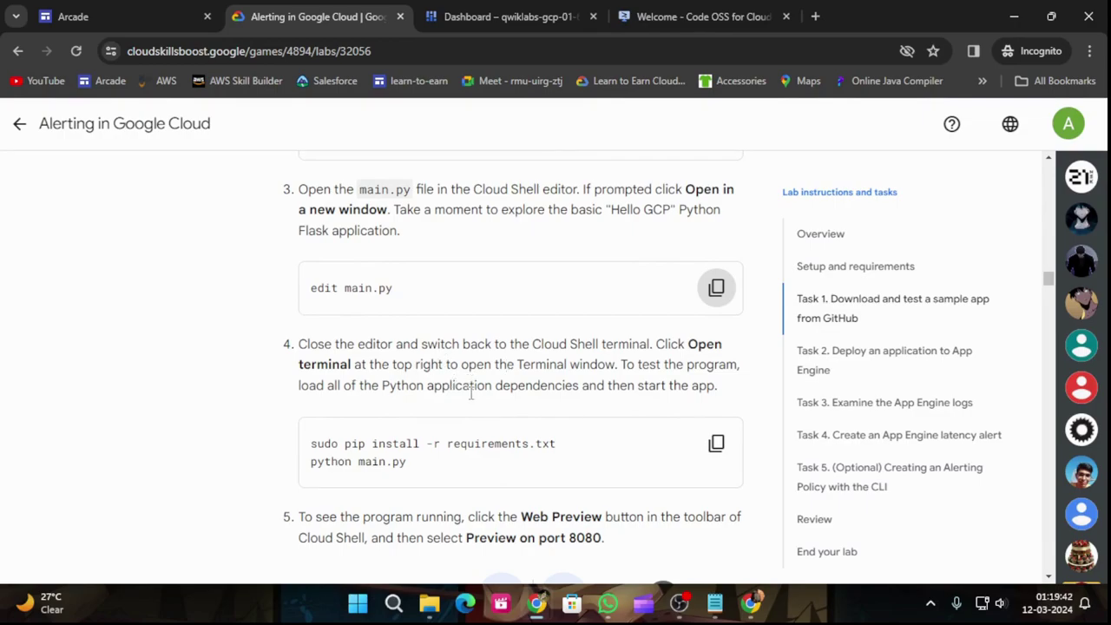
{"action": "left_click", "coordinate": [486, 12]}
{"action": "left_click", "coordinate": [640, 158]}
{"action": "left_click", "coordinate": [664, 8]}
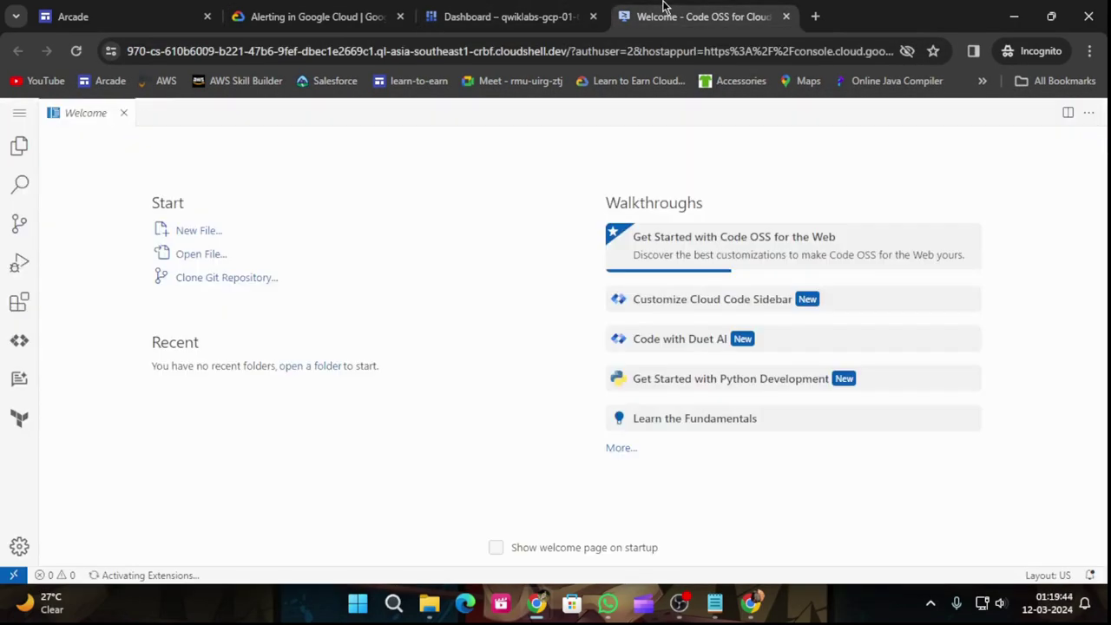
Step: Bring up the editor's Open File picker from the application menu
{"action": "left_click", "coordinate": [19, 114]}
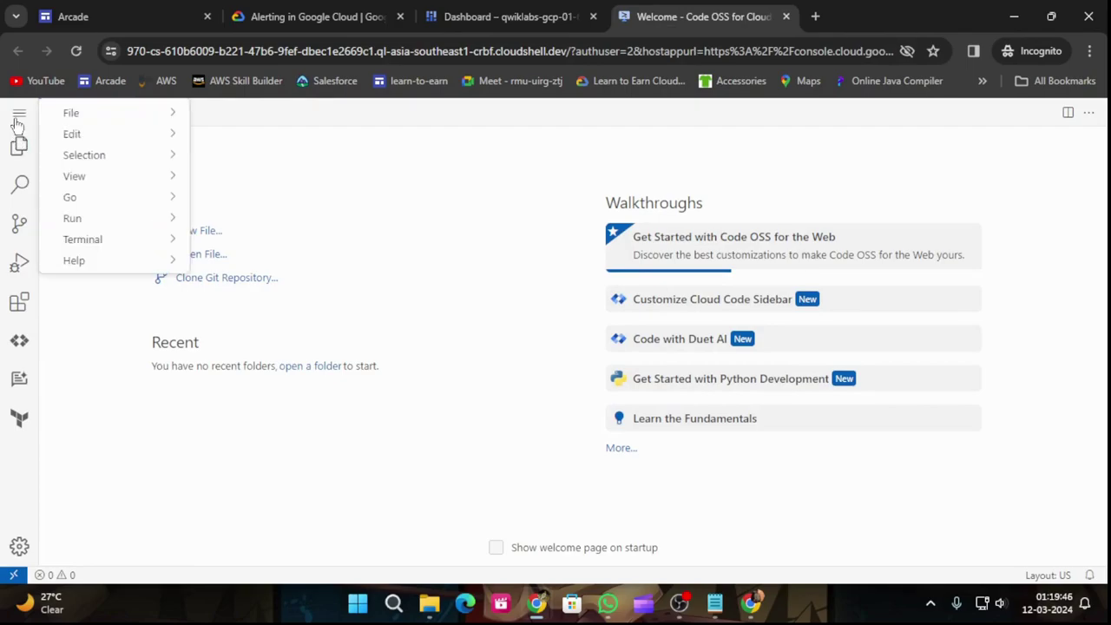
{"action": "mouse_move", "coordinate": [101, 114]}
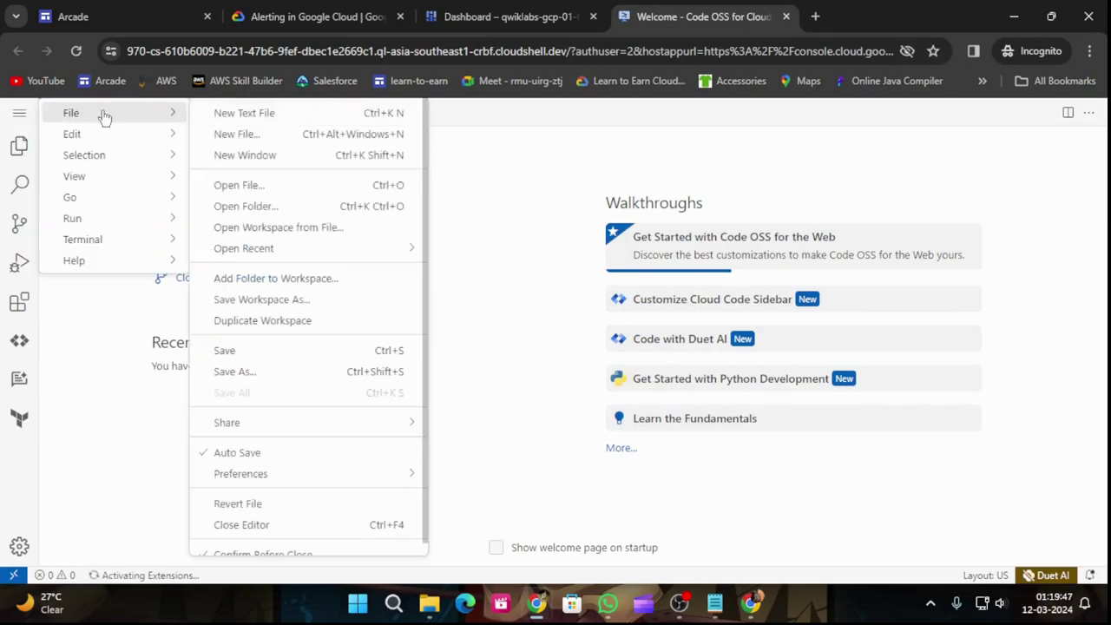
{"action": "left_click", "coordinate": [266, 186]}
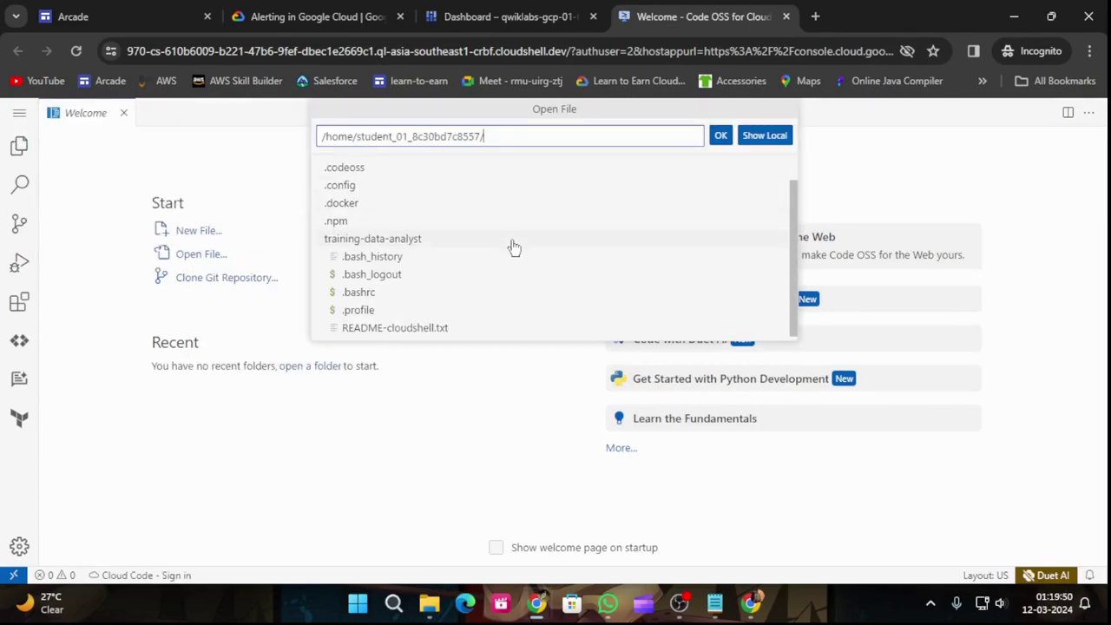
{"action": "scroll", "coordinate": [508, 260], "scroll_direction": "up", "scroll_amount": 1}
{"action": "scroll", "coordinate": [498, 279], "scroll_direction": "down", "scroll_amount": 1}
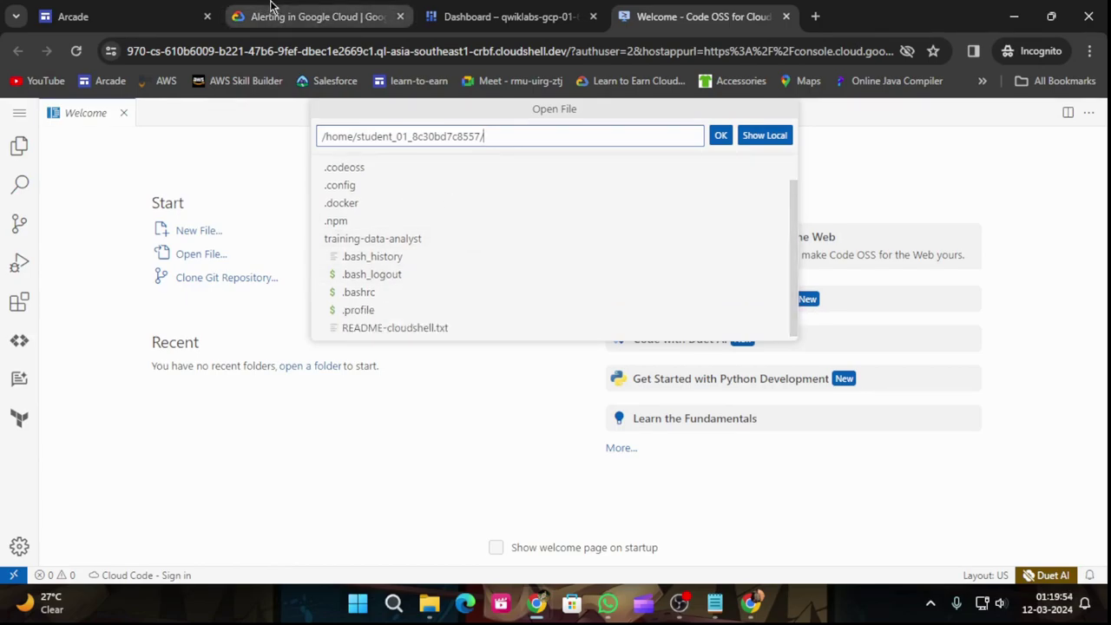
Step: Copy the 'sudo pip install -r requirements.txt / python main.py' commands from the lab page
{"action": "left_click", "coordinate": [459, 15]}
{"action": "left_click", "coordinate": [334, 17]}
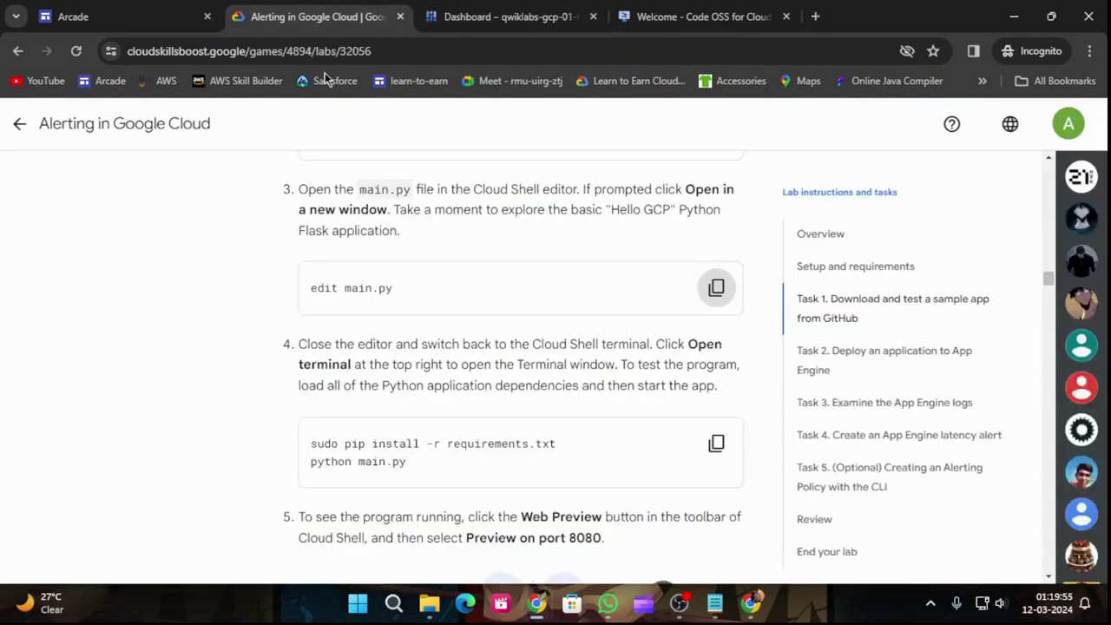
{"action": "left_click", "coordinate": [724, 446]}
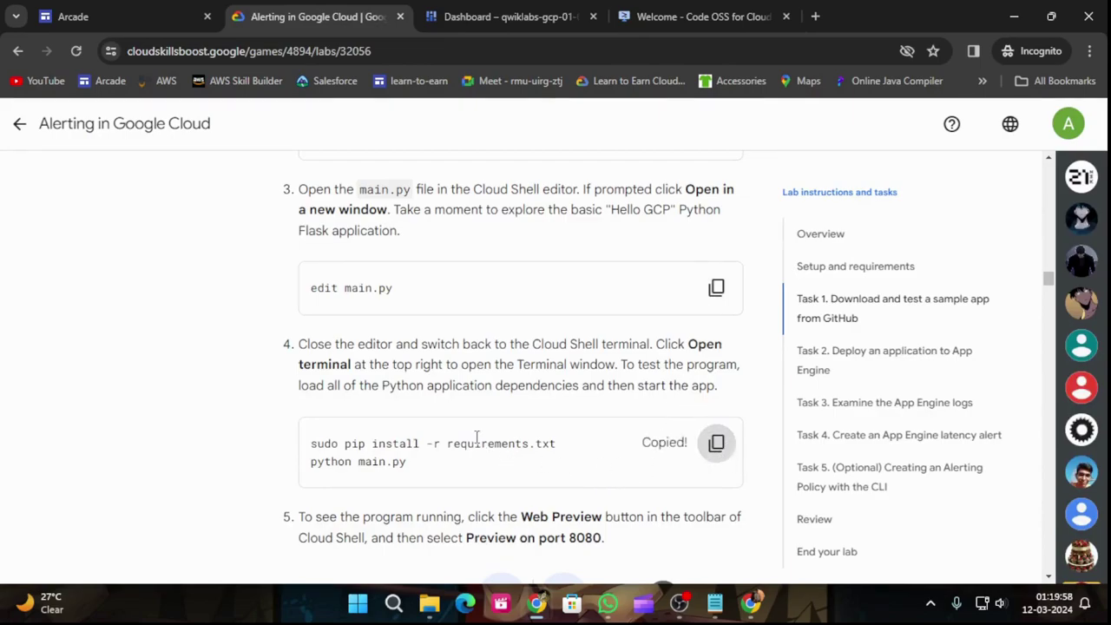
{"action": "left_click", "coordinate": [478, 14]}
{"action": "left_click", "coordinate": [374, 9]}
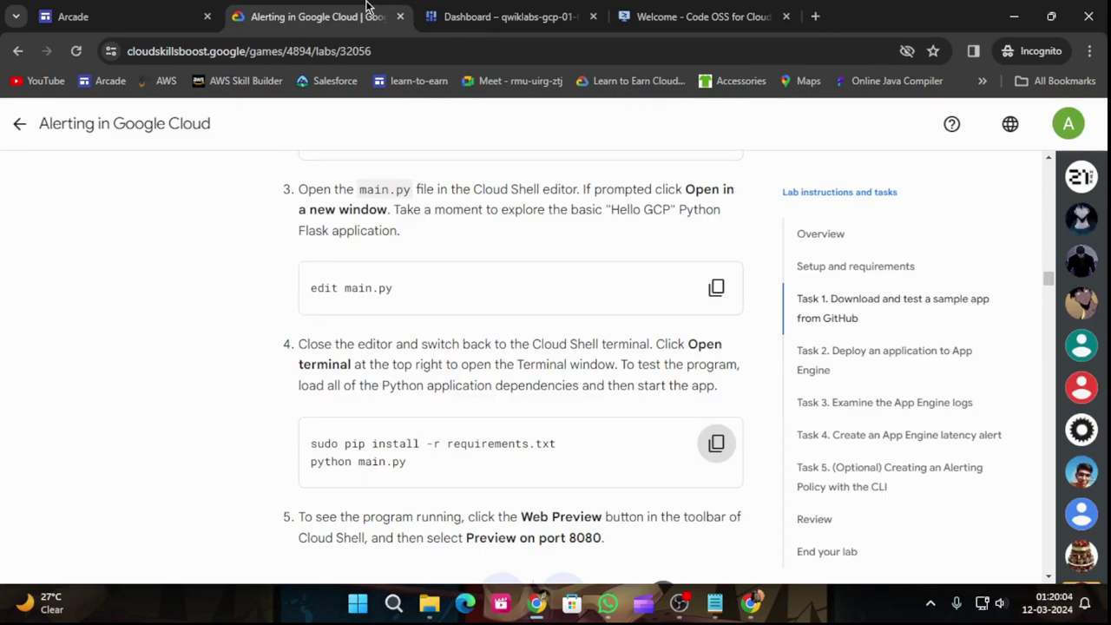
Step: Install the requirements and start main.py in the Cloud Shell terminal
{"action": "left_click", "coordinate": [487, 14]}
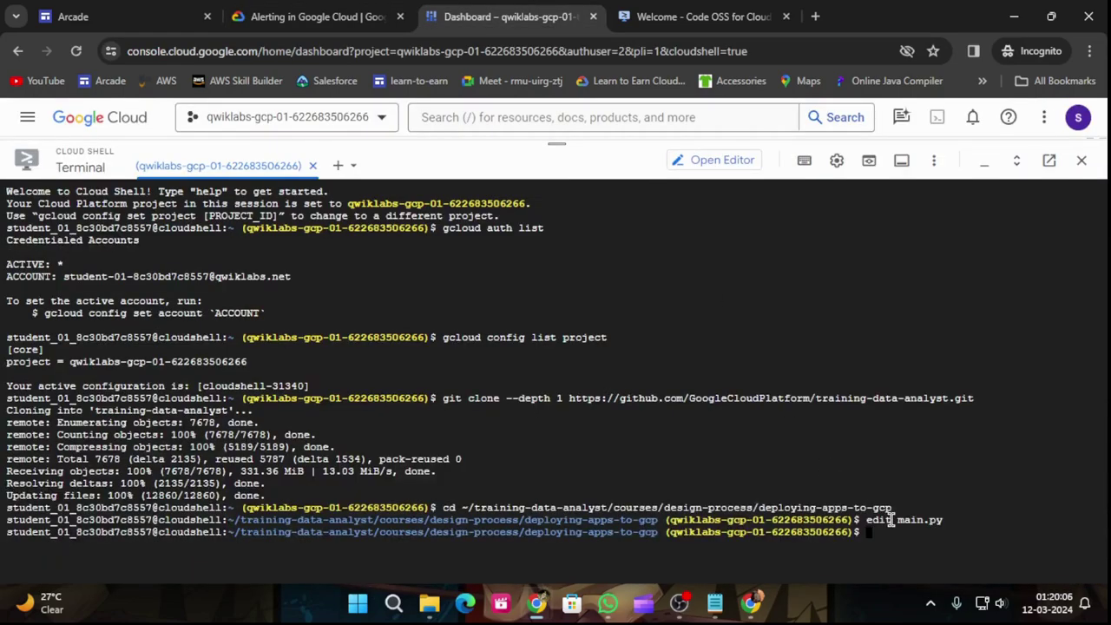
{"action": "key", "text": "ctrl+v"}
{"action": "key", "text": "Return"}
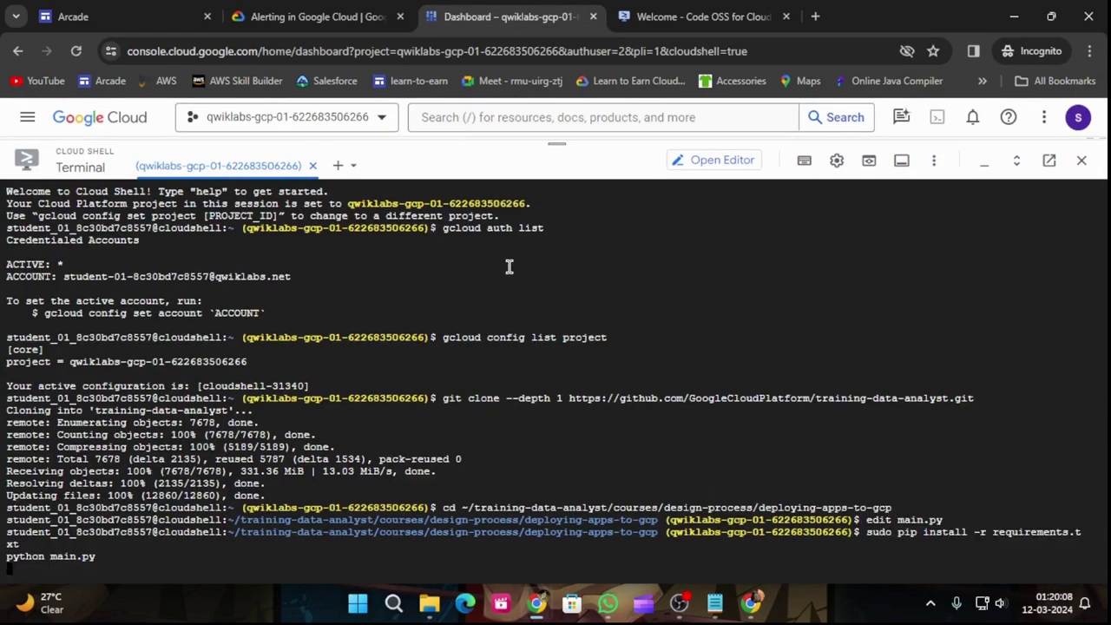
{"action": "left_click", "coordinate": [312, 16]}
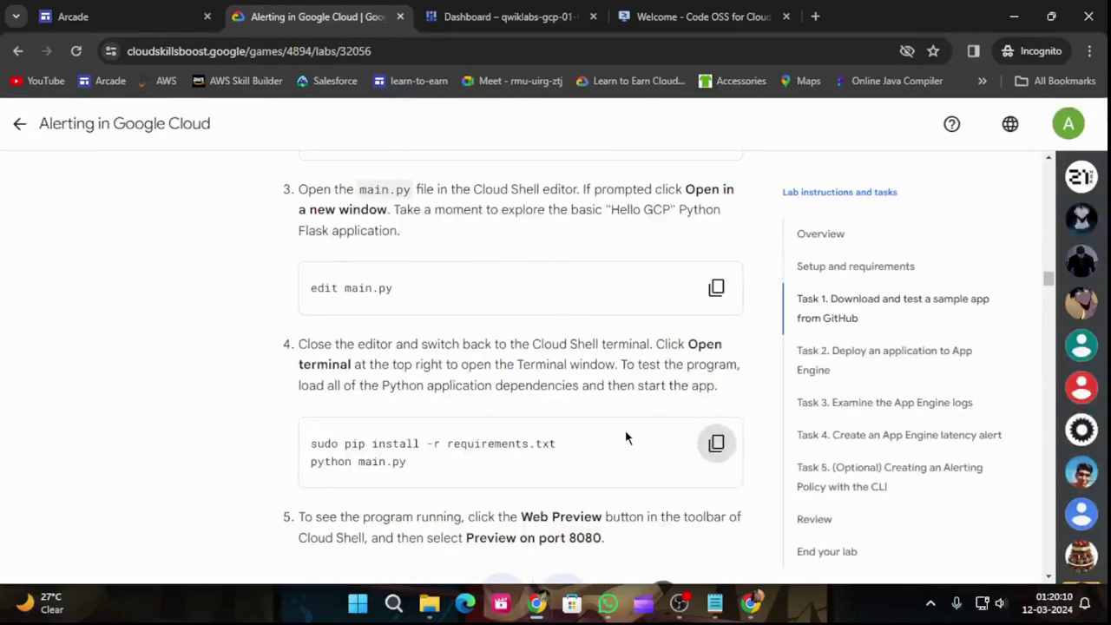
{"action": "scroll", "coordinate": [630, 449], "scroll_direction": "down", "scroll_amount": 1}
{"action": "scroll", "coordinate": [630, 449], "scroll_direction": "down", "scroll_amount": 2}
{"action": "scroll", "coordinate": [630, 449], "scroll_direction": "up", "scroll_amount": 1}
{"action": "scroll", "coordinate": [634, 448], "scroll_direction": "down", "scroll_amount": 2}
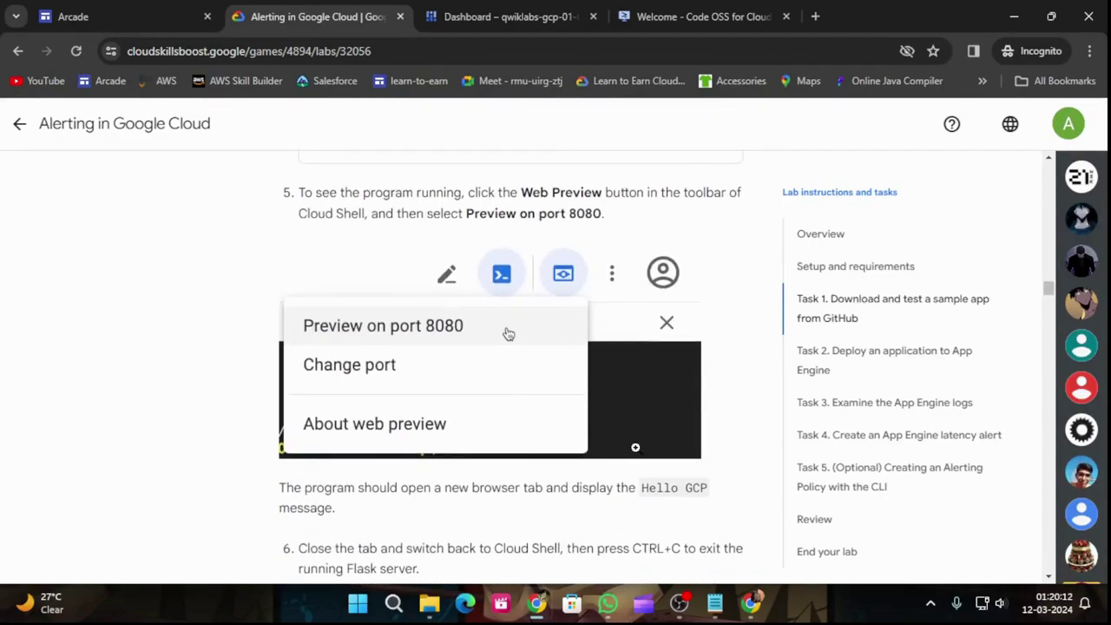
Step: Preview the running Flask app on port 8080 to see 'Hello GCP.'
{"action": "left_click", "coordinate": [534, 17]}
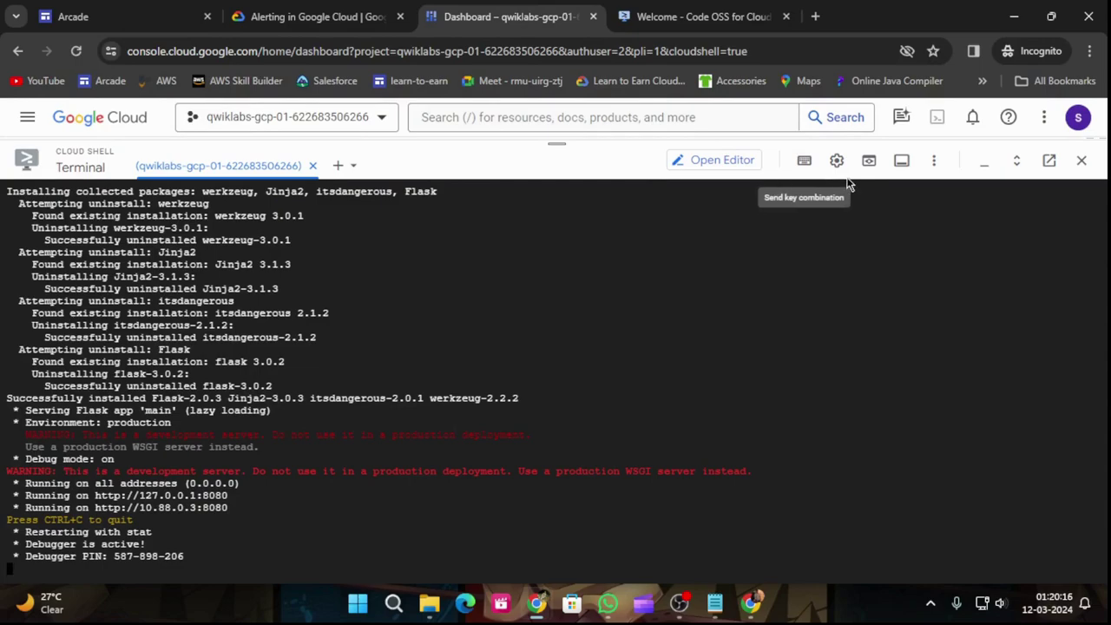
{"action": "left_click", "coordinate": [870, 161]}
{"action": "left_click", "coordinate": [822, 194]}
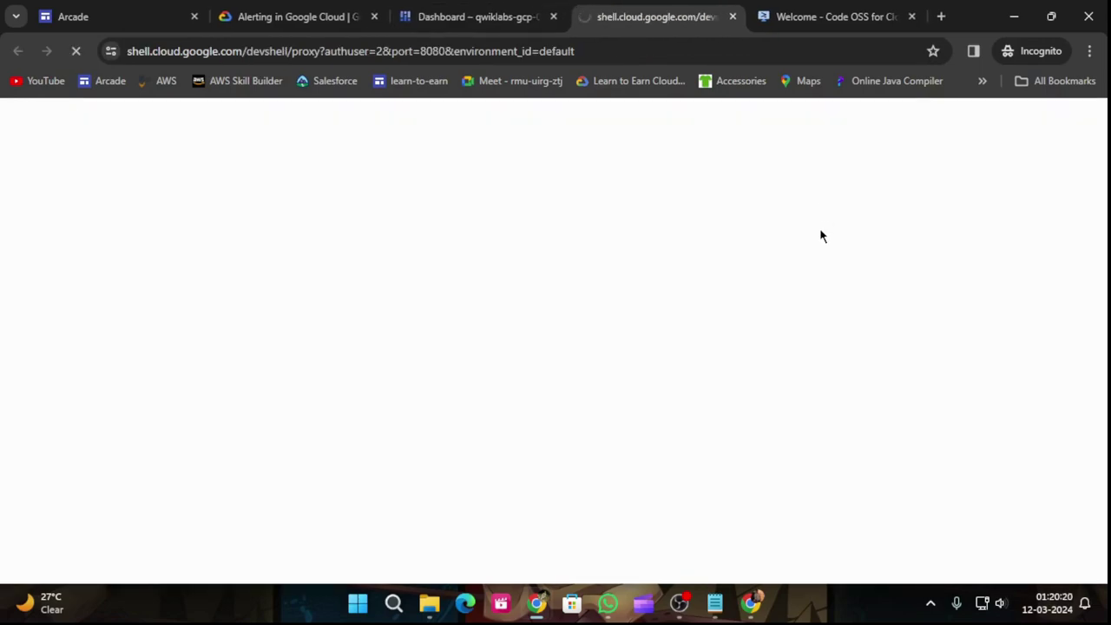
Step: Check the terminal output, then scroll the lab page to Task 2's app.yaml with runtime: python39
{"action": "left_click", "coordinate": [326, 13]}
{"action": "scroll", "coordinate": [490, 443], "scroll_direction": "down", "scroll_amount": 2}
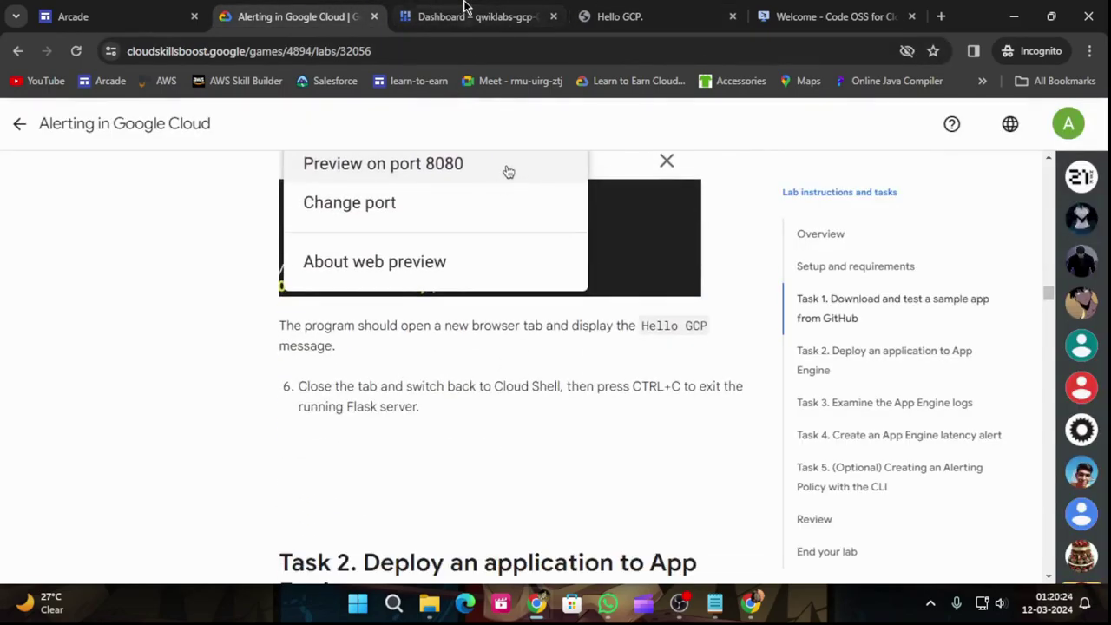
{"action": "left_click", "coordinate": [469, 13]}
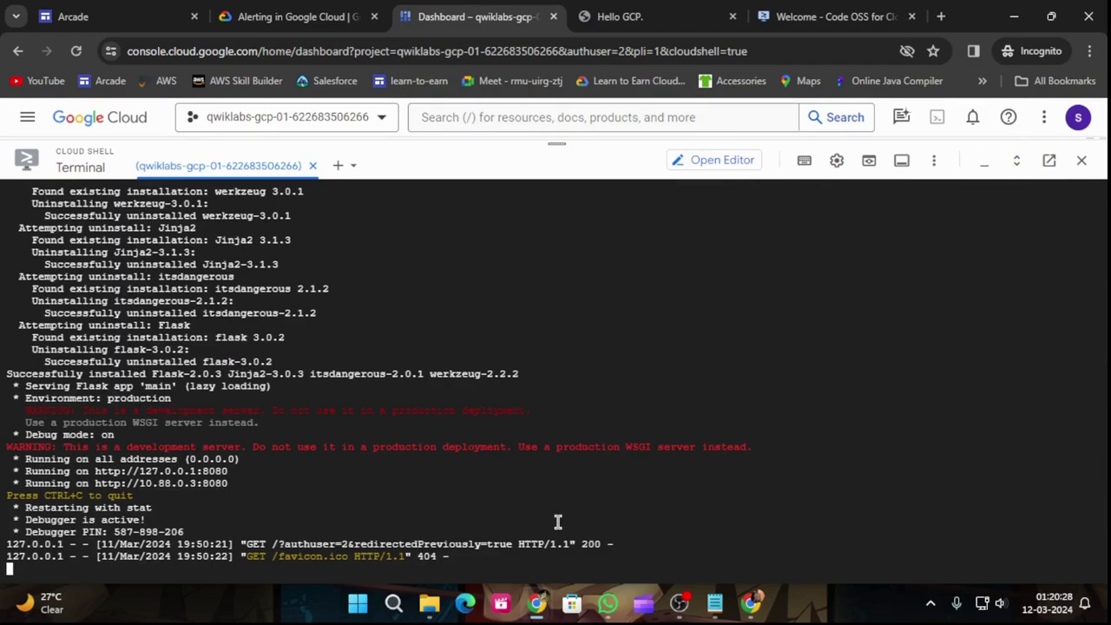
{"action": "left_click", "coordinate": [232, 12]}
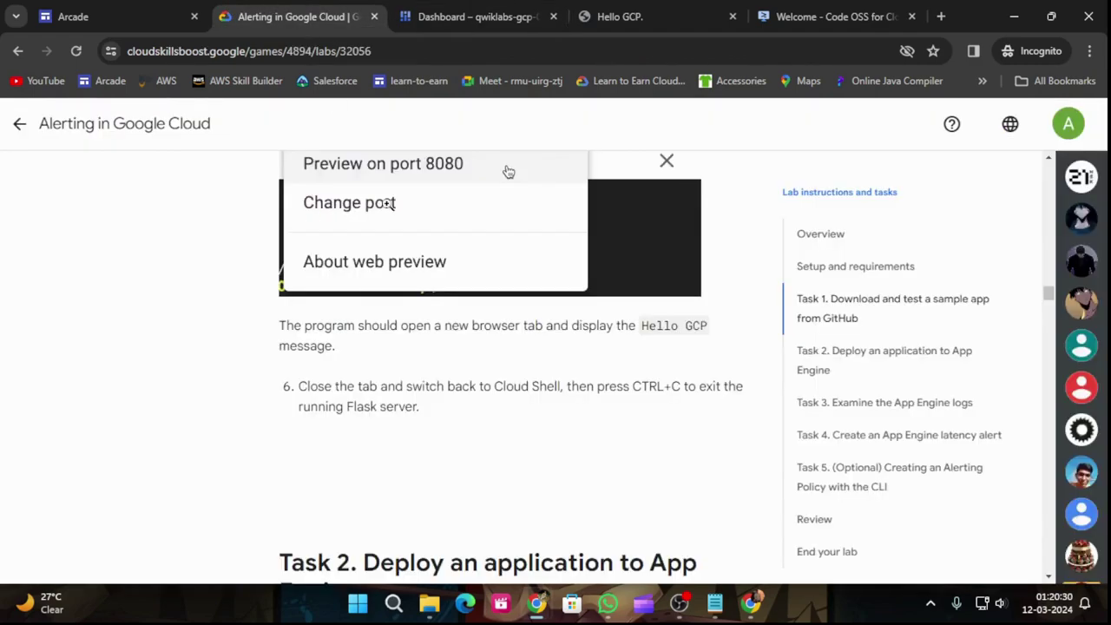
{"action": "scroll", "coordinate": [533, 479], "scroll_direction": "down", "scroll_amount": 5}
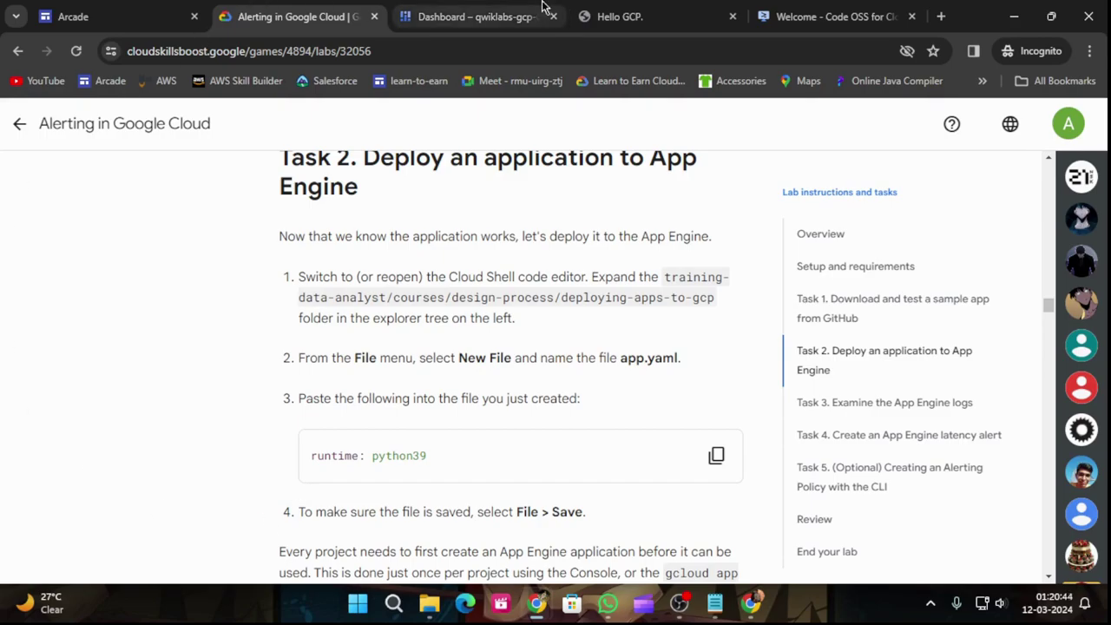
Step: Browse training-data-analyst > courses > design-process > deploying-apps-to-gcp in the file picker
{"action": "left_click", "coordinate": [887, 8]}
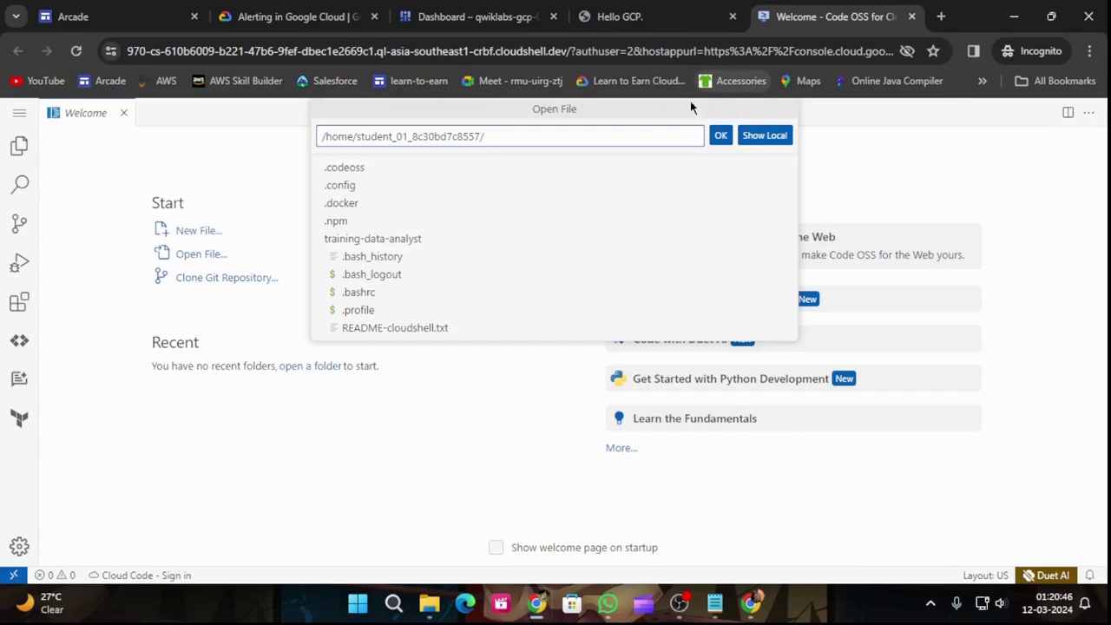
{"action": "left_click", "coordinate": [409, 241]}
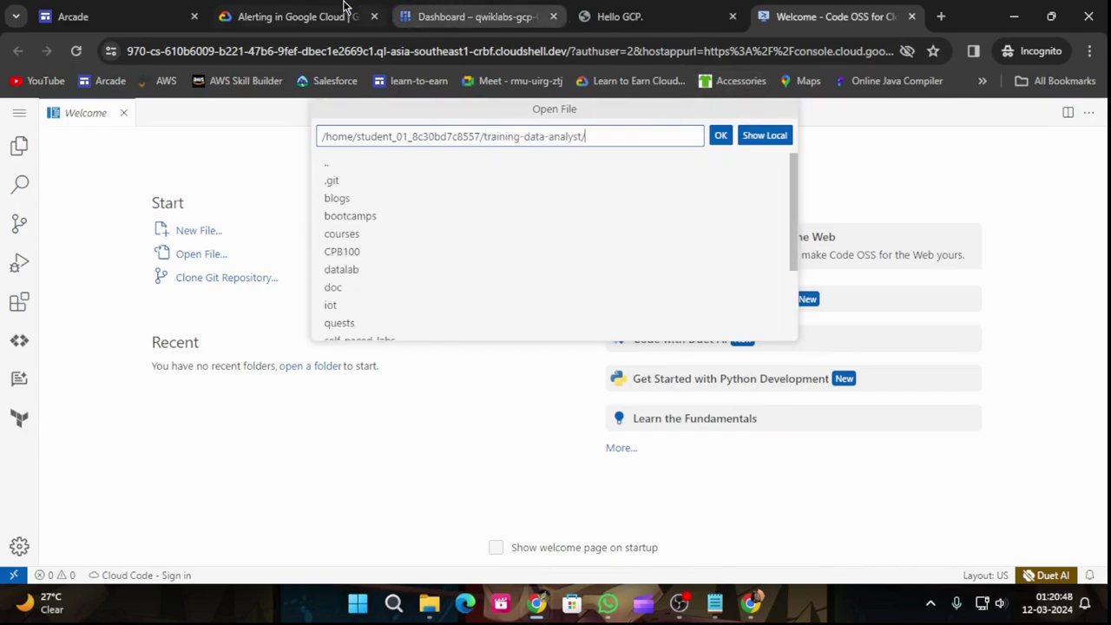
{"action": "left_click", "coordinate": [296, 15]}
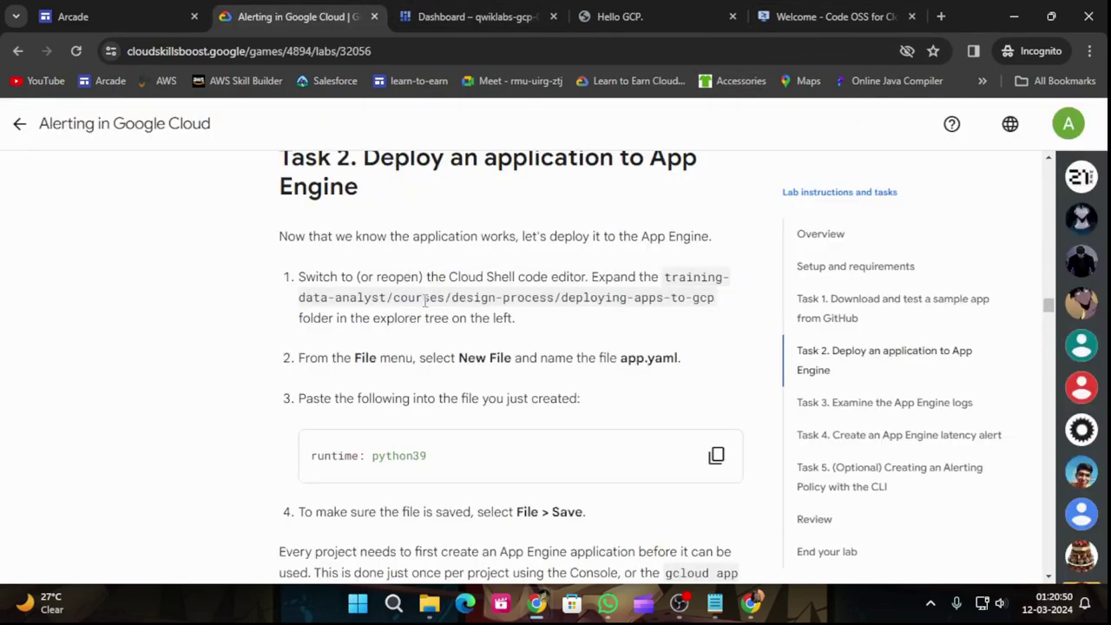
{"action": "left_click", "coordinate": [820, 16]}
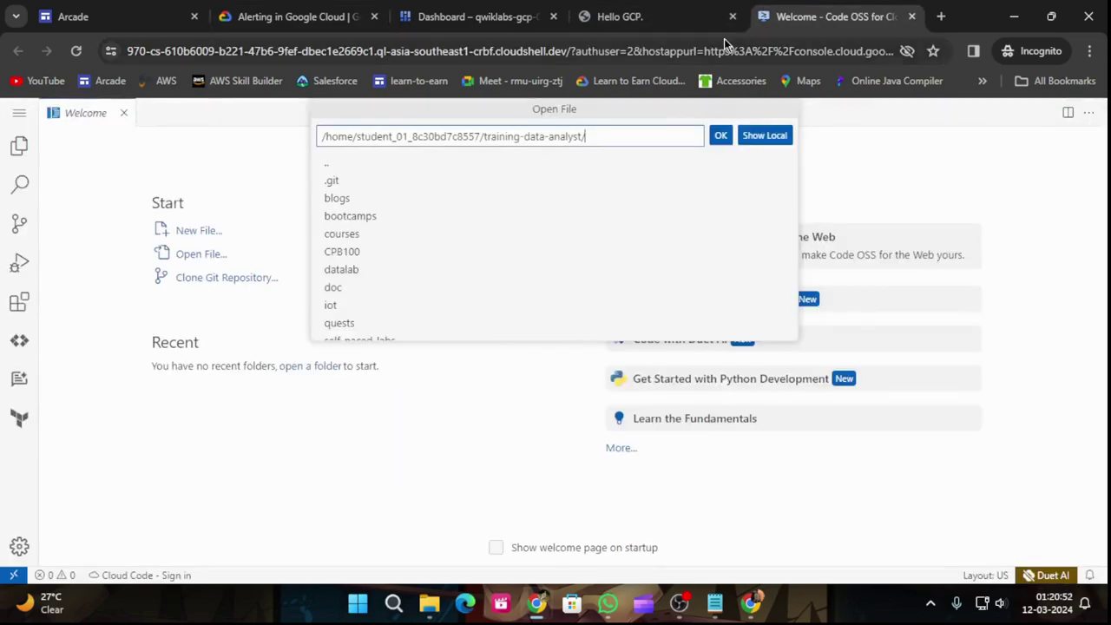
{"action": "left_click", "coordinate": [391, 234]}
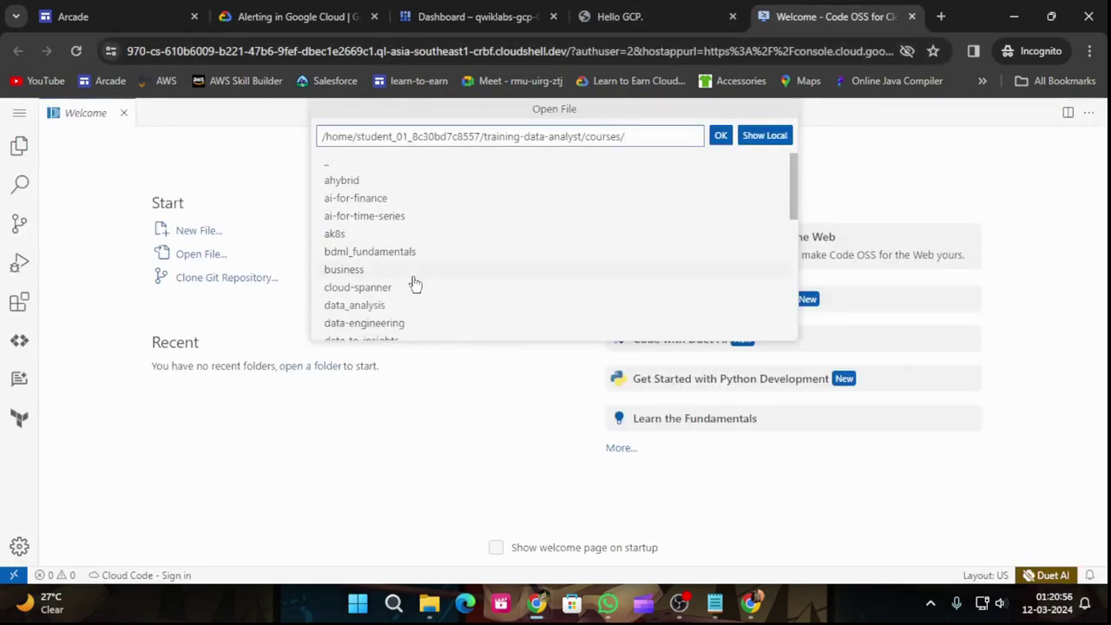
{"action": "scroll", "coordinate": [416, 283], "scroll_direction": "down", "scroll_amount": 1}
{"action": "scroll", "coordinate": [415, 284], "scroll_direction": "down", "scroll_amount": 1}
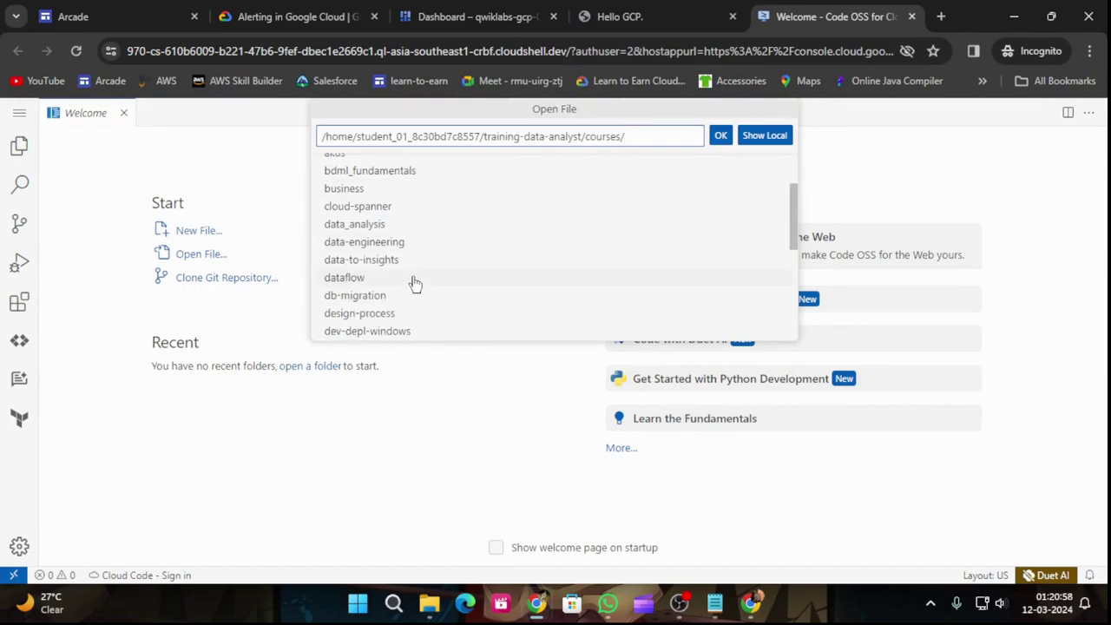
{"action": "left_click", "coordinate": [385, 315]}
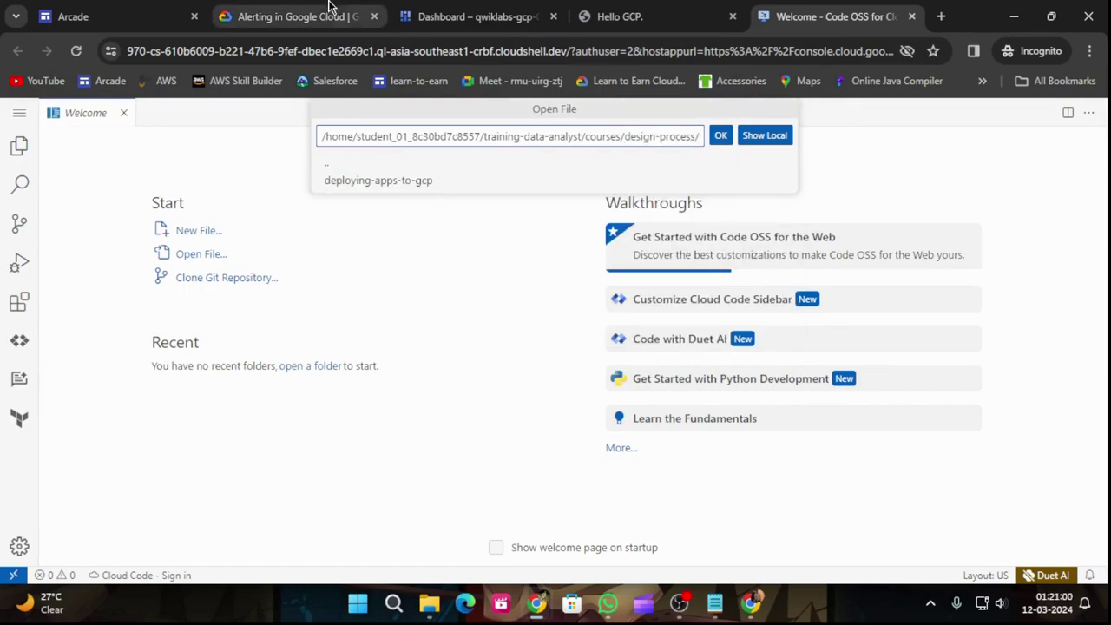
{"action": "left_click", "coordinate": [288, 13]}
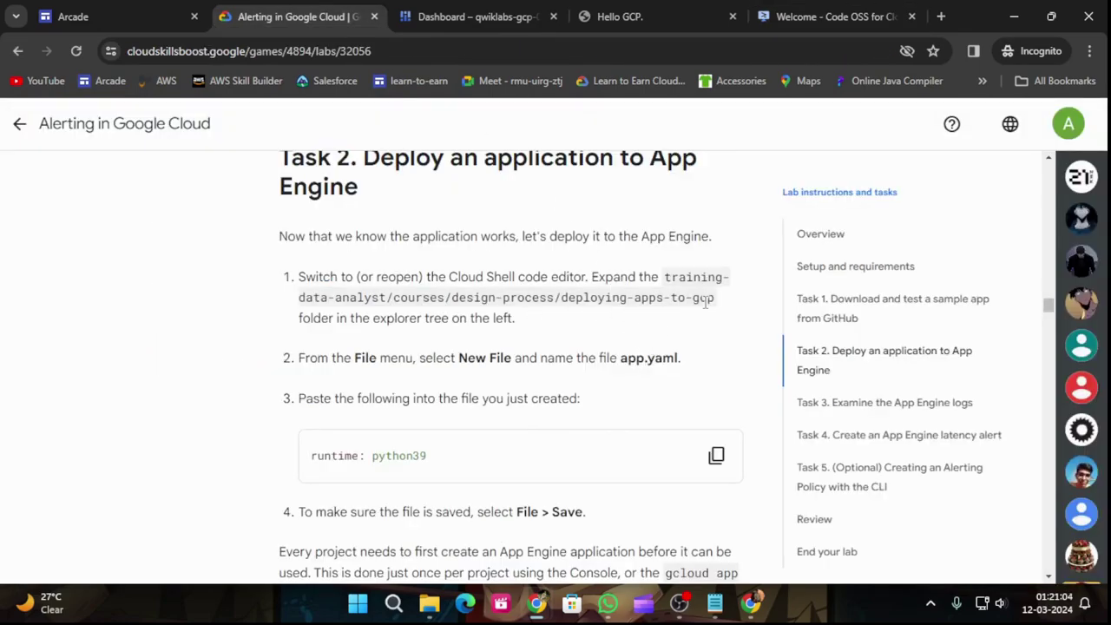
{"action": "left_click", "coordinate": [797, 16]}
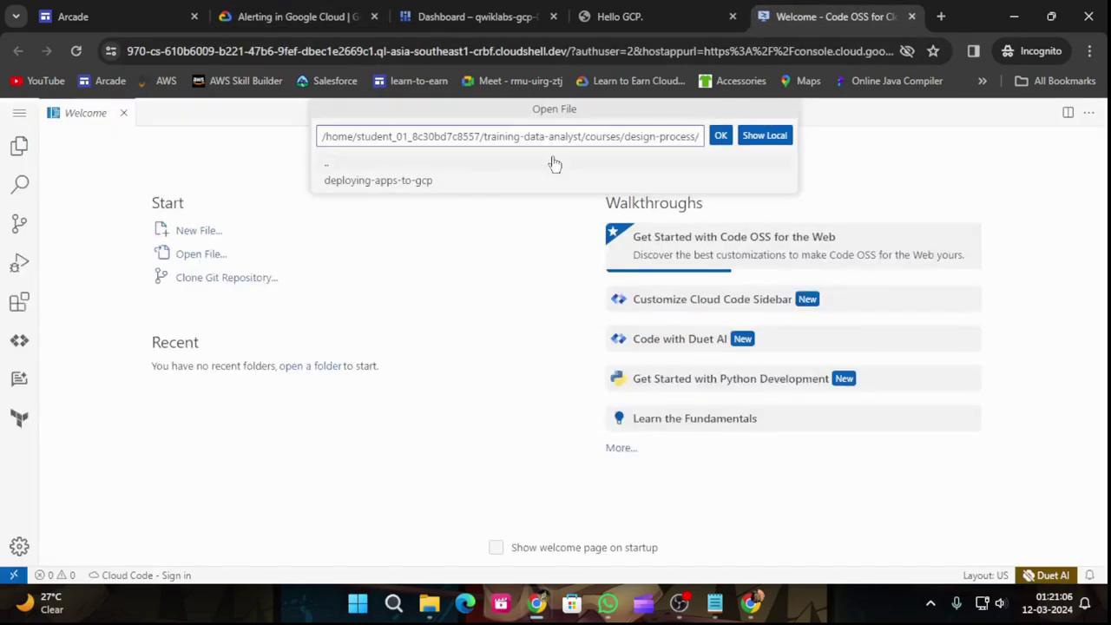
{"action": "left_click", "coordinate": [405, 183]}
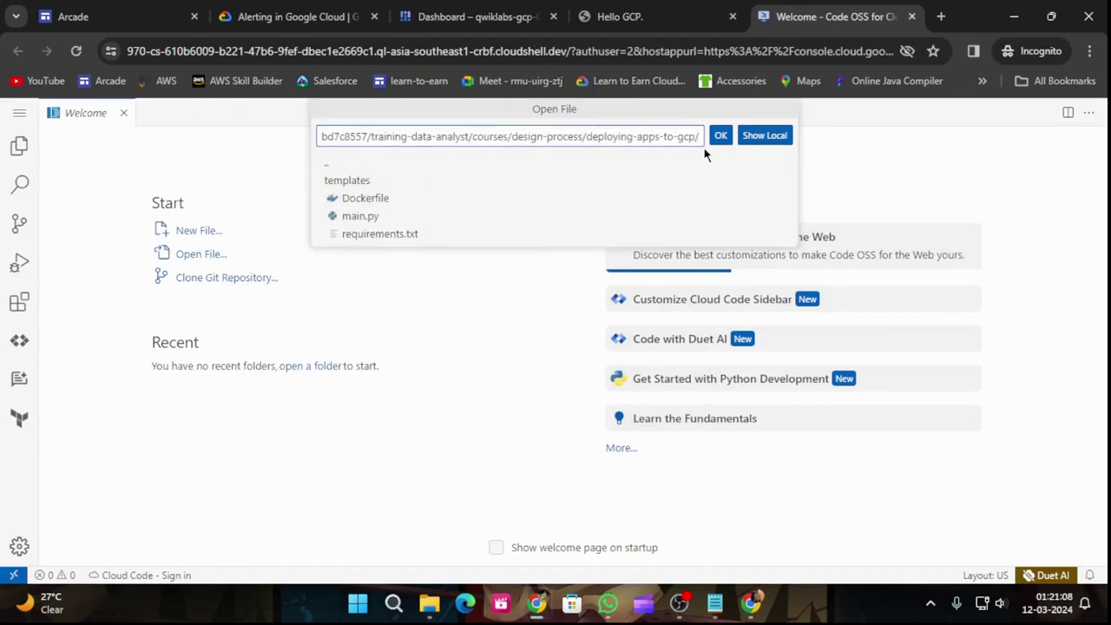
Step: Confirm the folder, try Show Local, then close the local file browser without choosing
{"action": "left_click", "coordinate": [316, 7]}
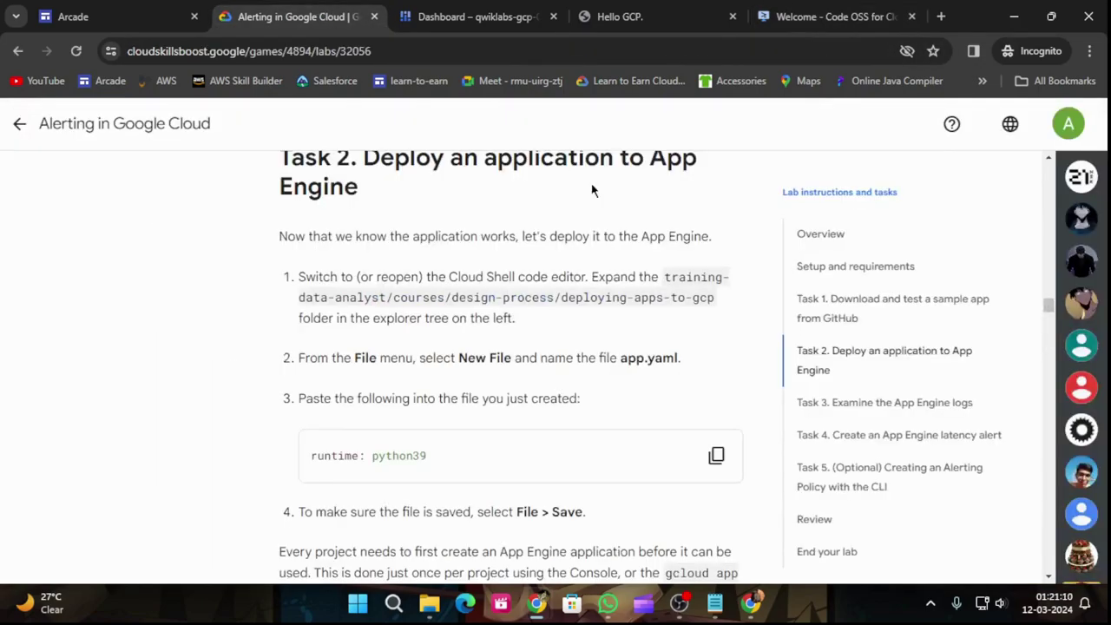
{"action": "left_click", "coordinate": [807, 14]}
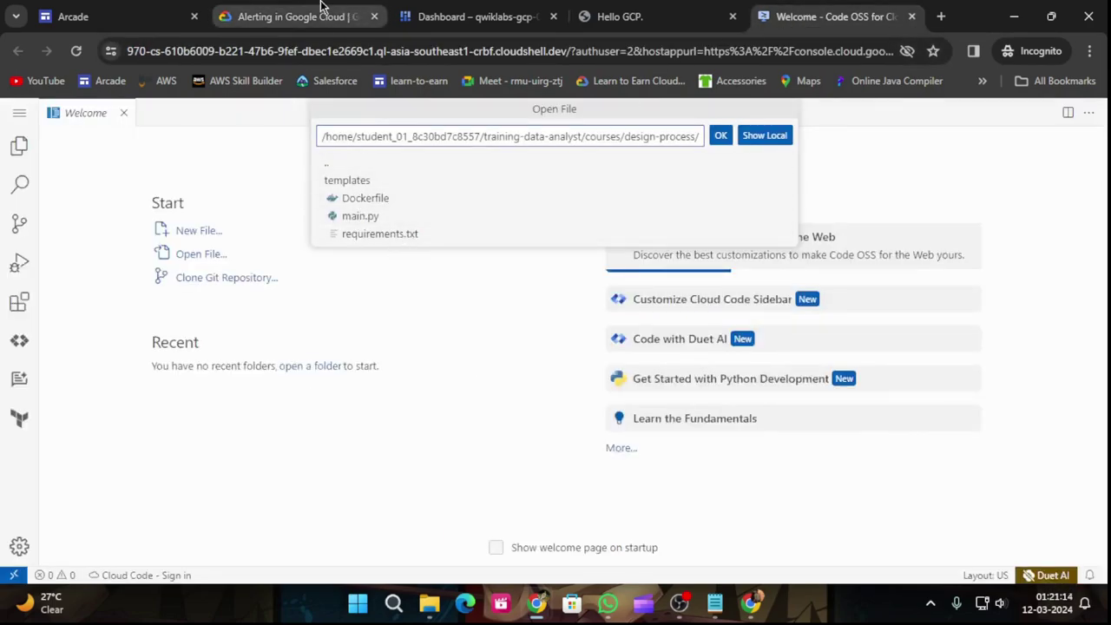
{"action": "left_click", "coordinate": [303, 9]}
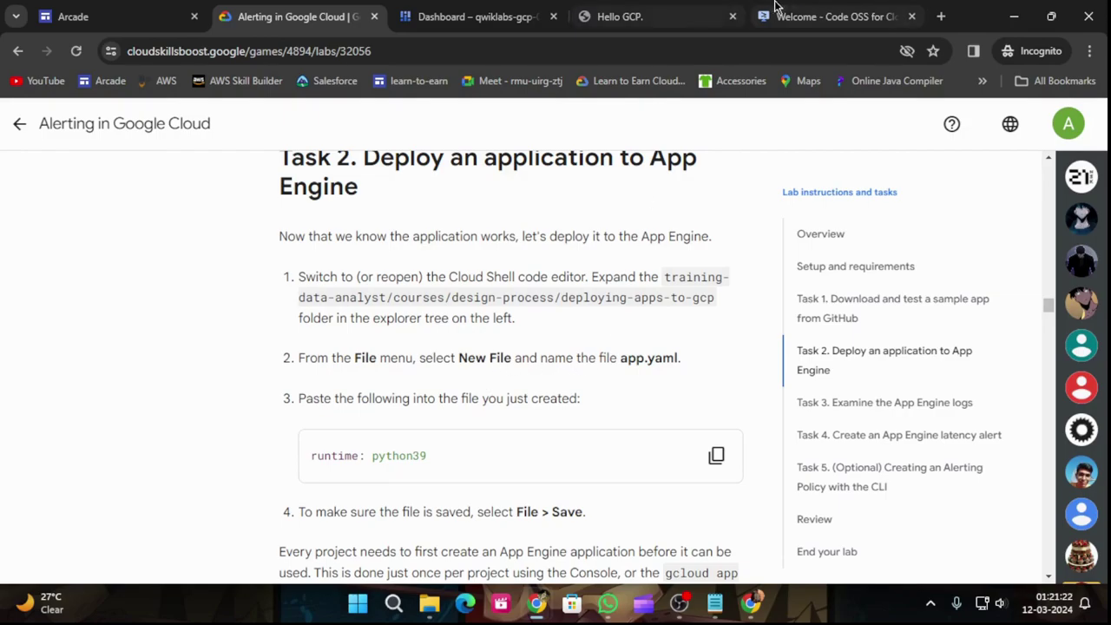
{"action": "left_click", "coordinate": [809, 7]}
{"action": "left_click", "coordinate": [721, 136]}
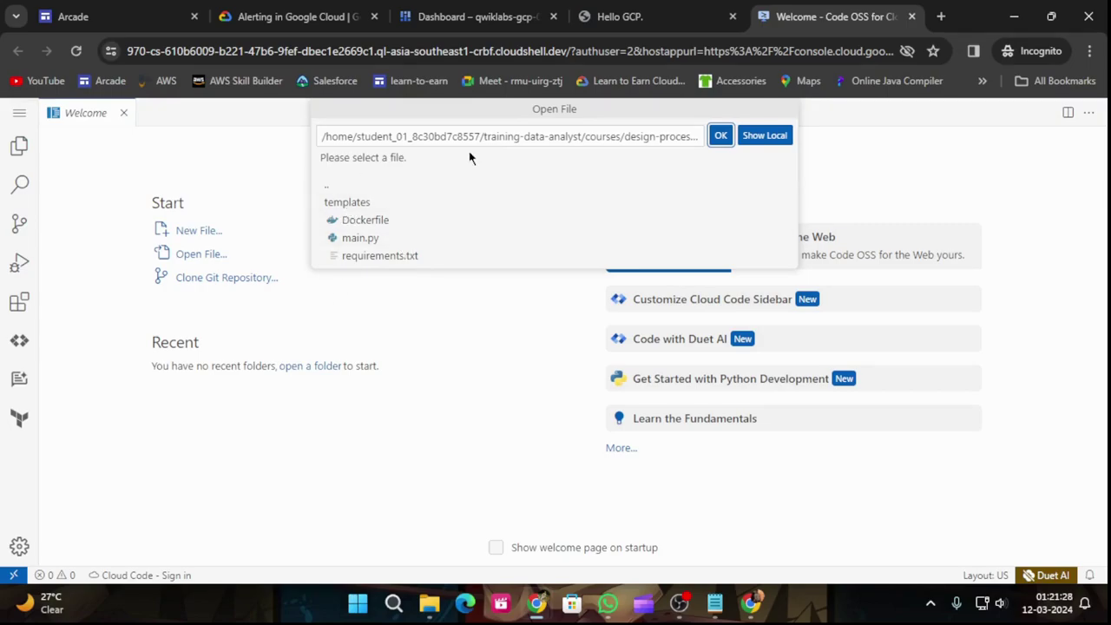
{"action": "left_click", "coordinate": [756, 138]}
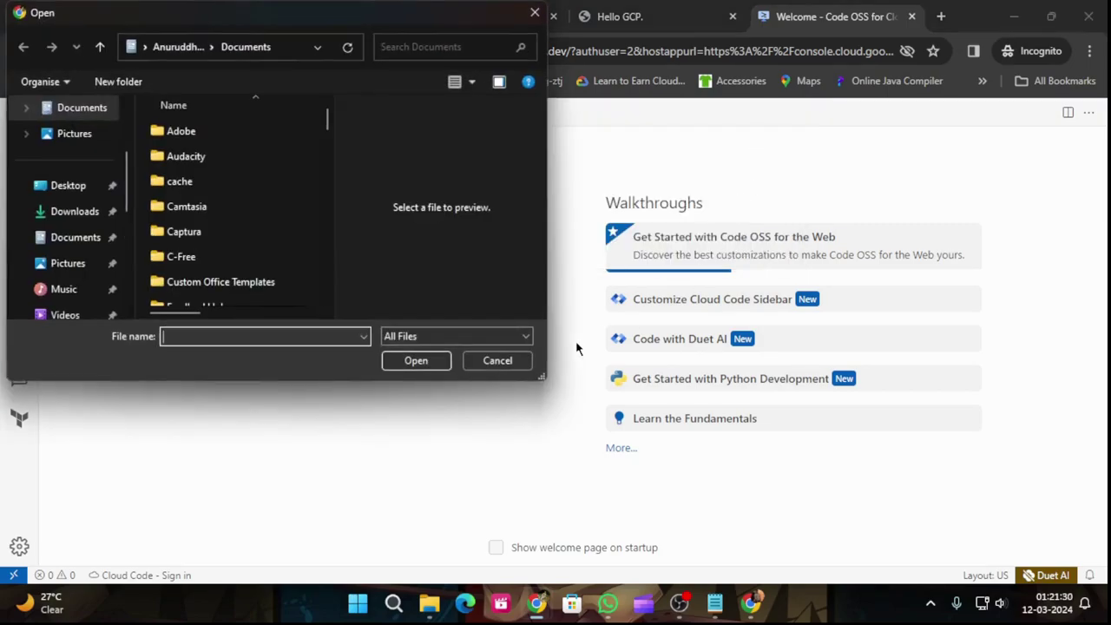
{"action": "left_click", "coordinate": [537, 12]}
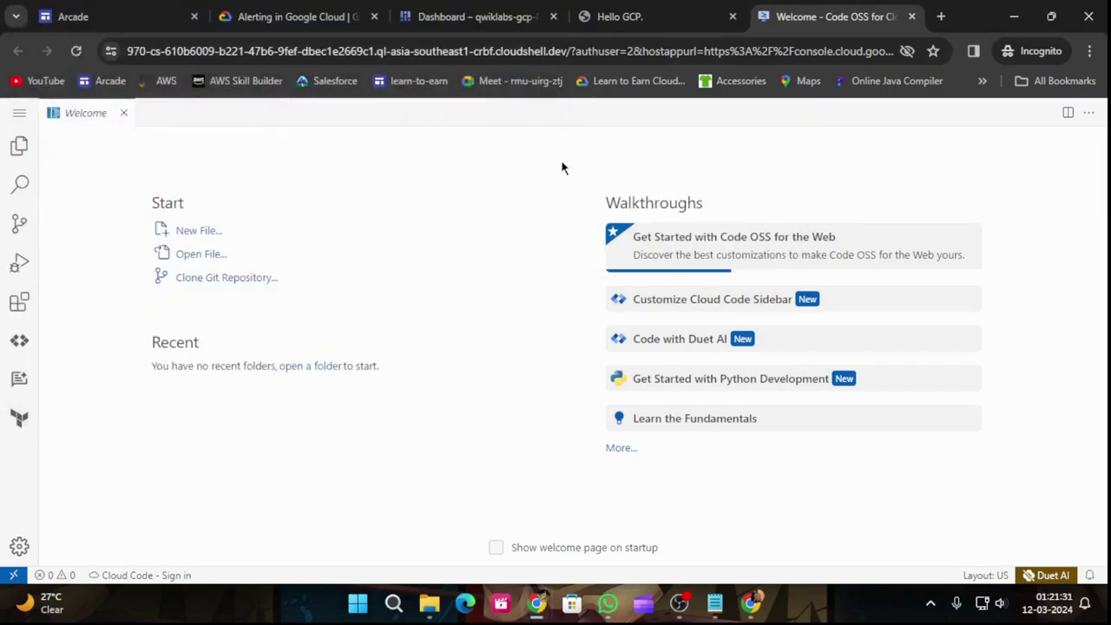
Step: Start a new file from the editor's File menu
{"action": "left_click", "coordinate": [21, 116]}
{"action": "left_click", "coordinate": [321, 8]}
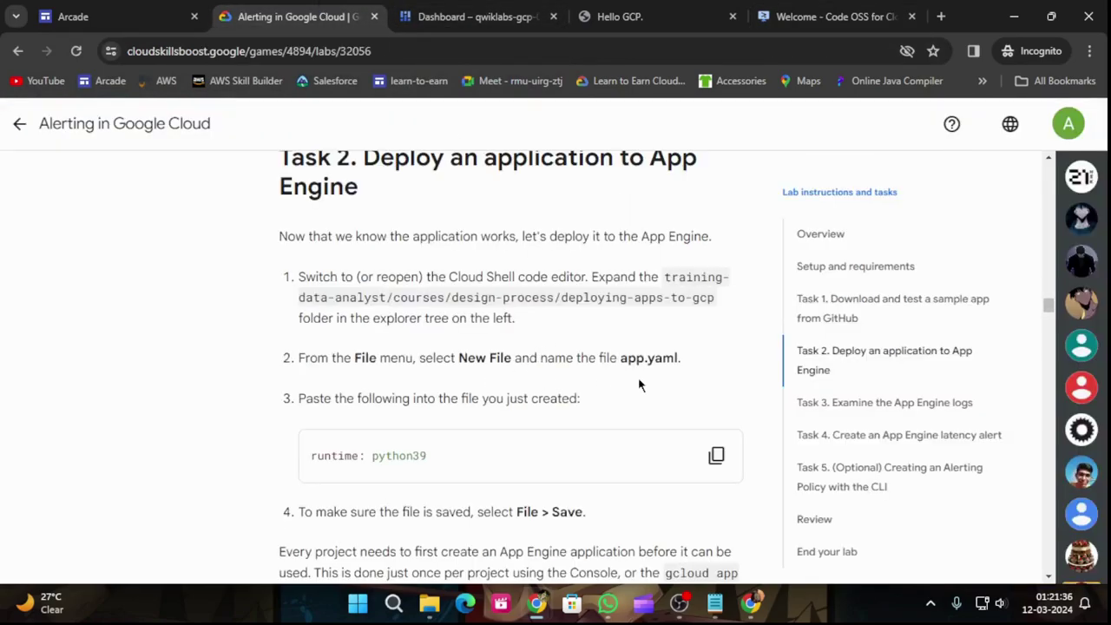
{"action": "left_click", "coordinate": [799, 16]}
{"action": "left_click", "coordinate": [22, 115]}
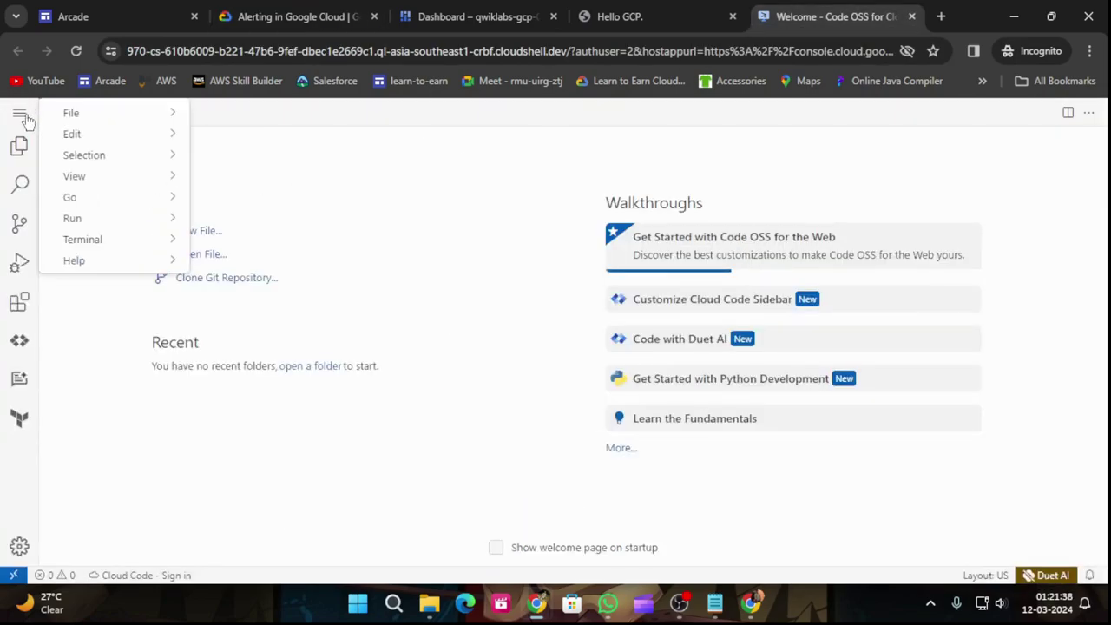
{"action": "mouse_move", "coordinate": [104, 114]}
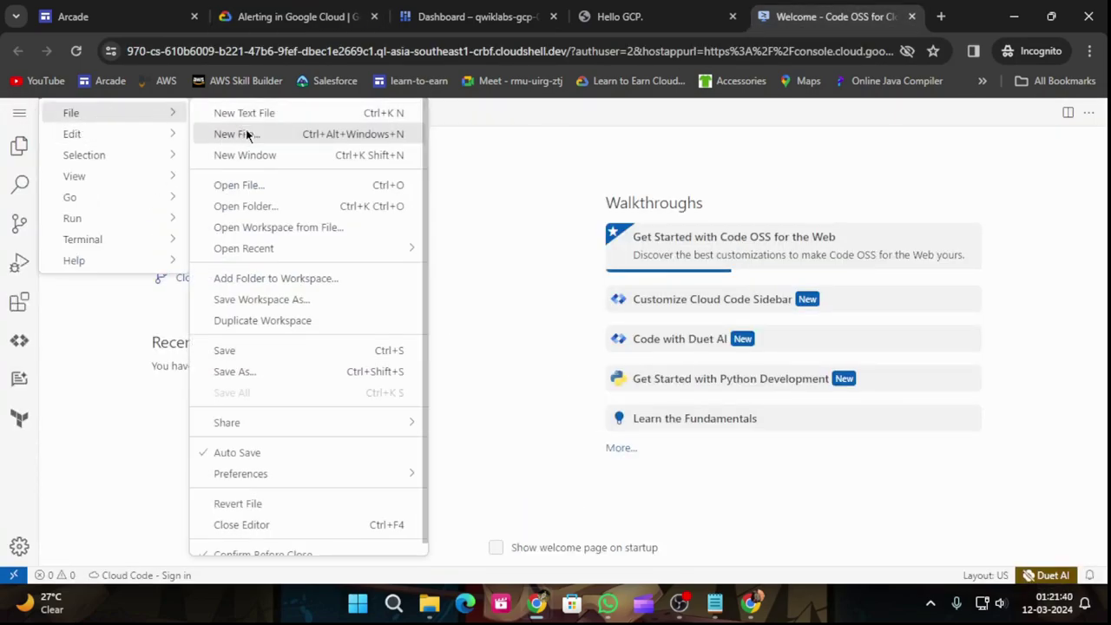
{"action": "left_click", "coordinate": [250, 134]}
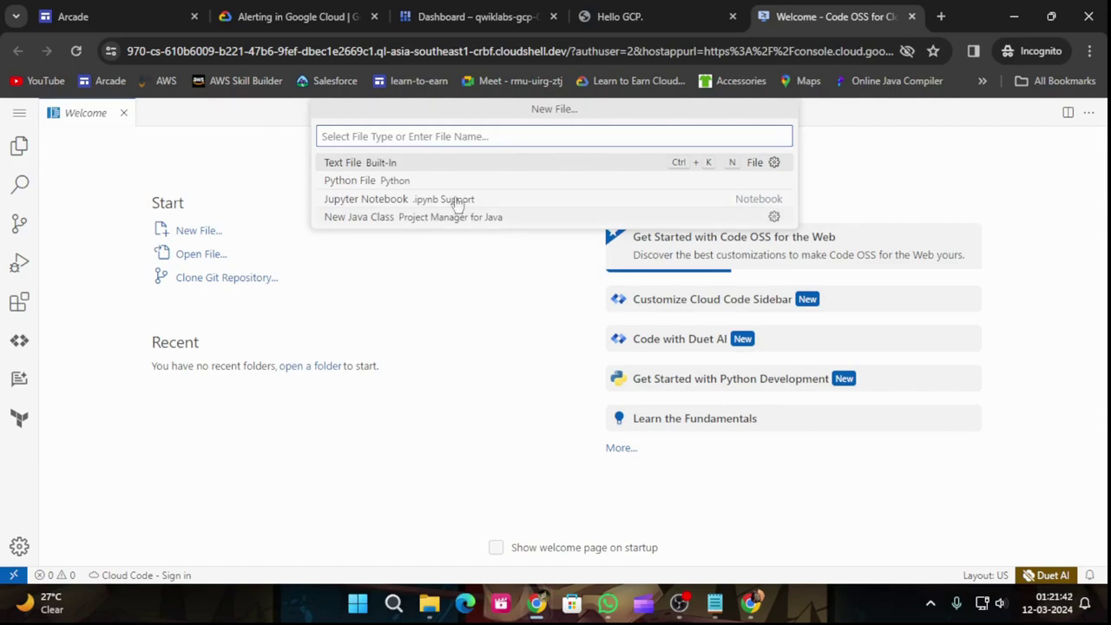
Step: Copy the name app.yaml from the lab instructions and paste it into a new-file prompt
{"action": "left_click", "coordinate": [326, 17]}
{"action": "left_click_drag", "start_coordinate": [623, 361], "coordinate": [673, 361]}
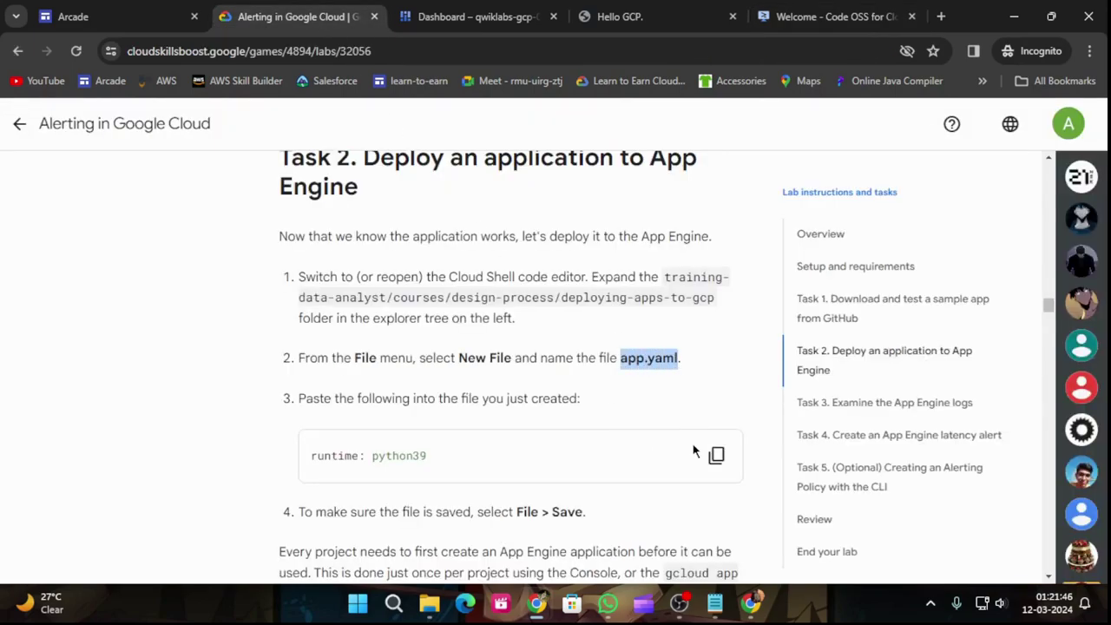
{"action": "left_click", "coordinate": [829, 17]}
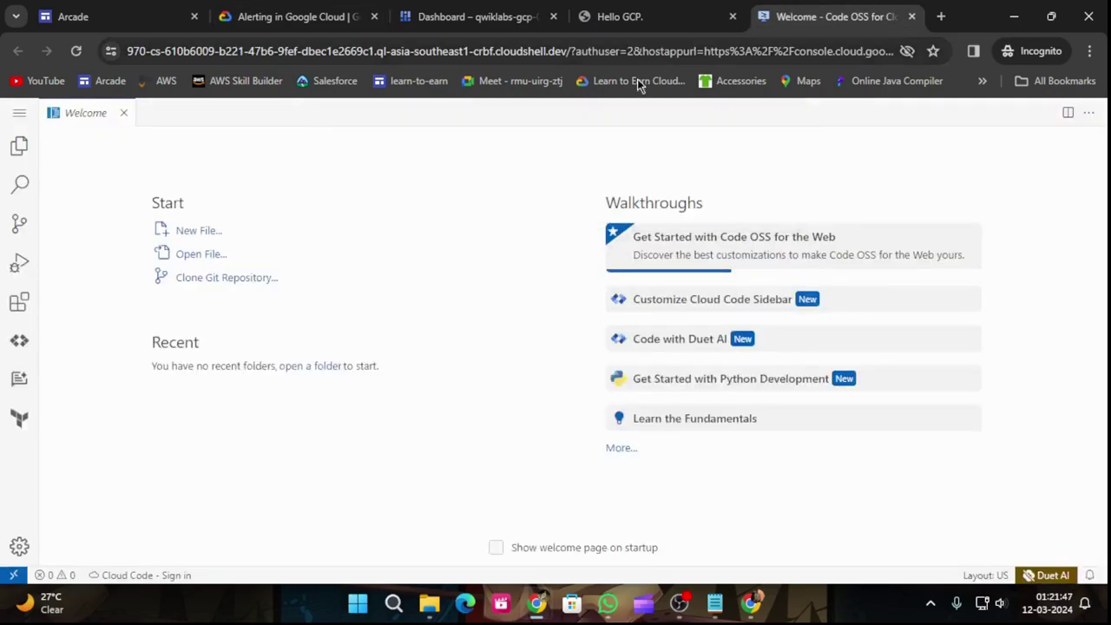
{"action": "left_click", "coordinate": [19, 113]}
{"action": "mouse_move", "coordinate": [139, 116]}
{"action": "left_click", "coordinate": [276, 136]}
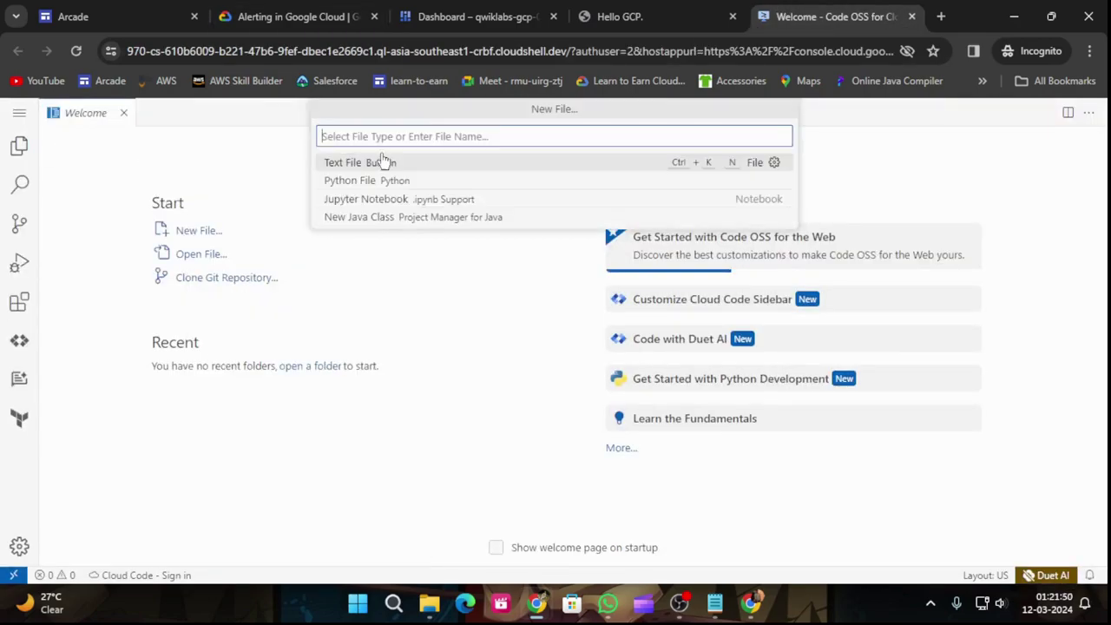
{"action": "type", "text": "app.yaml"}
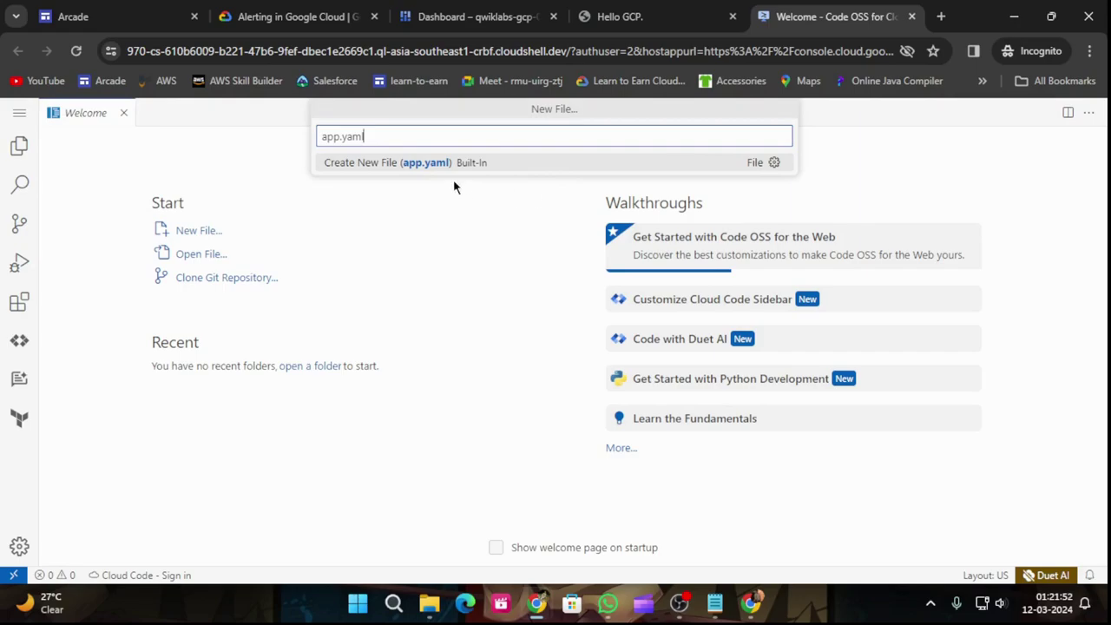
Step: Create the new file again, typing app.yaml as its name and confirming
{"action": "left_click", "coordinate": [305, 9]}
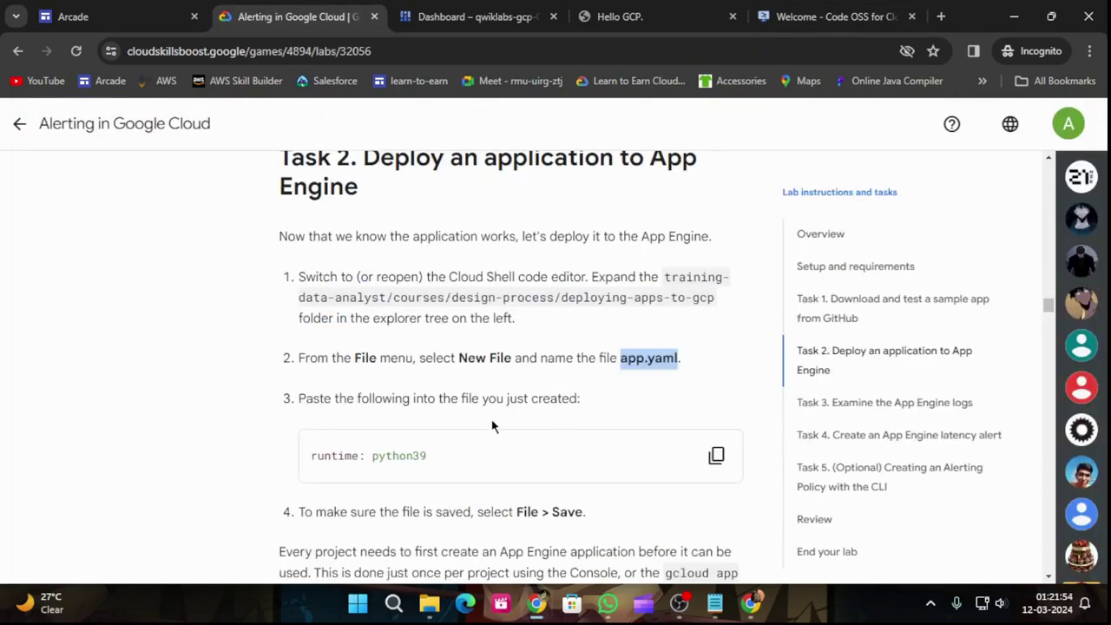
{"action": "scroll", "coordinate": [493, 422], "scroll_direction": "down", "scroll_amount": 1}
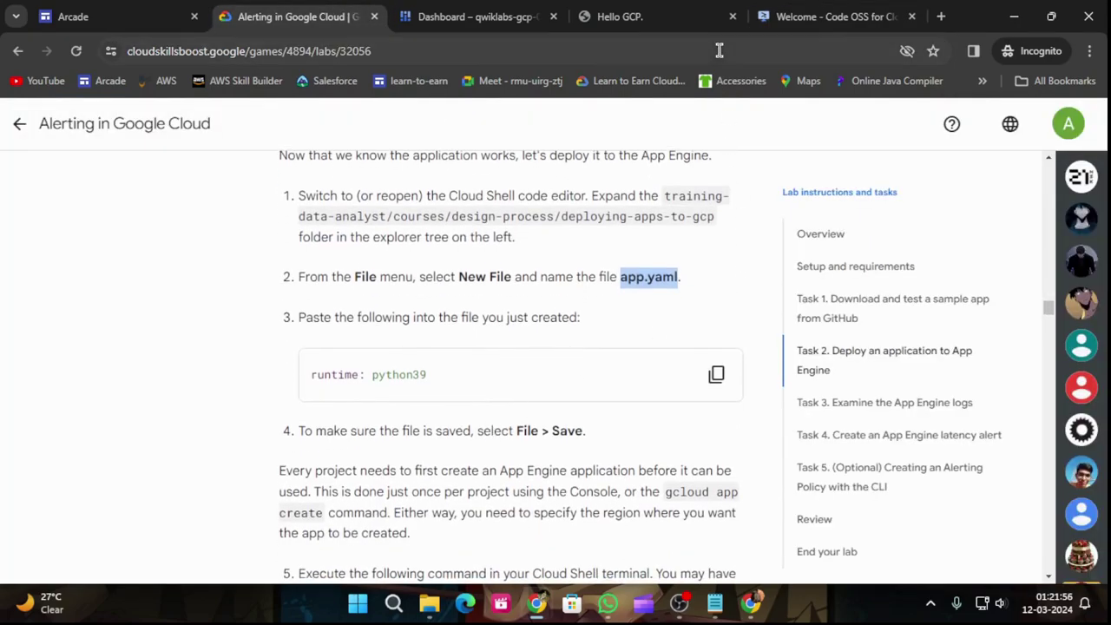
{"action": "left_click", "coordinate": [829, 16]}
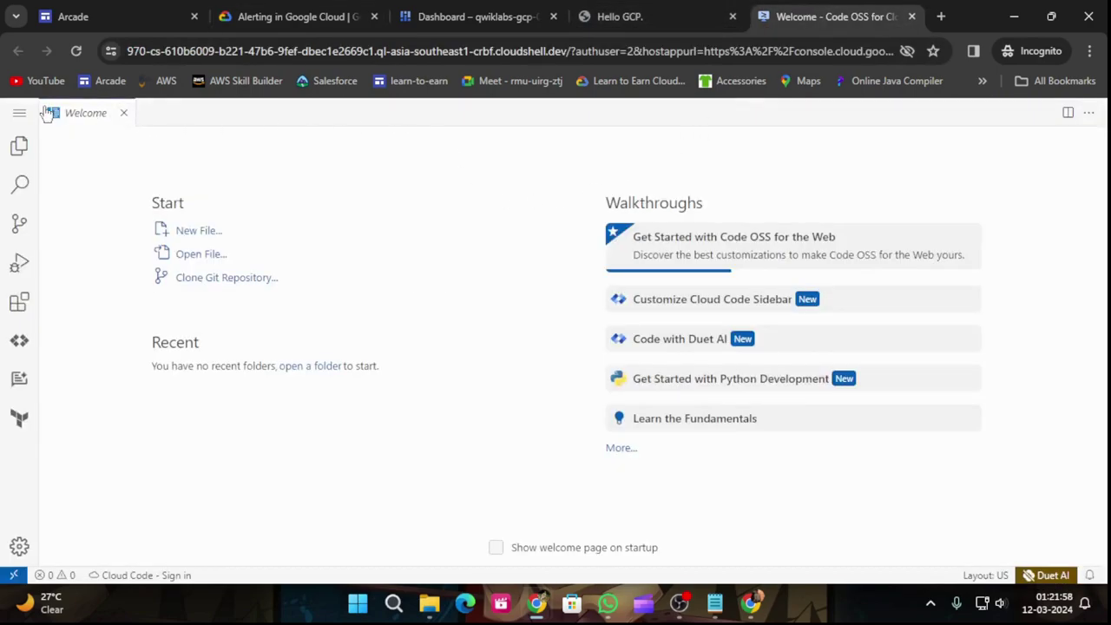
{"action": "left_click", "coordinate": [19, 113]}
{"action": "mouse_move", "coordinate": [93, 117]}
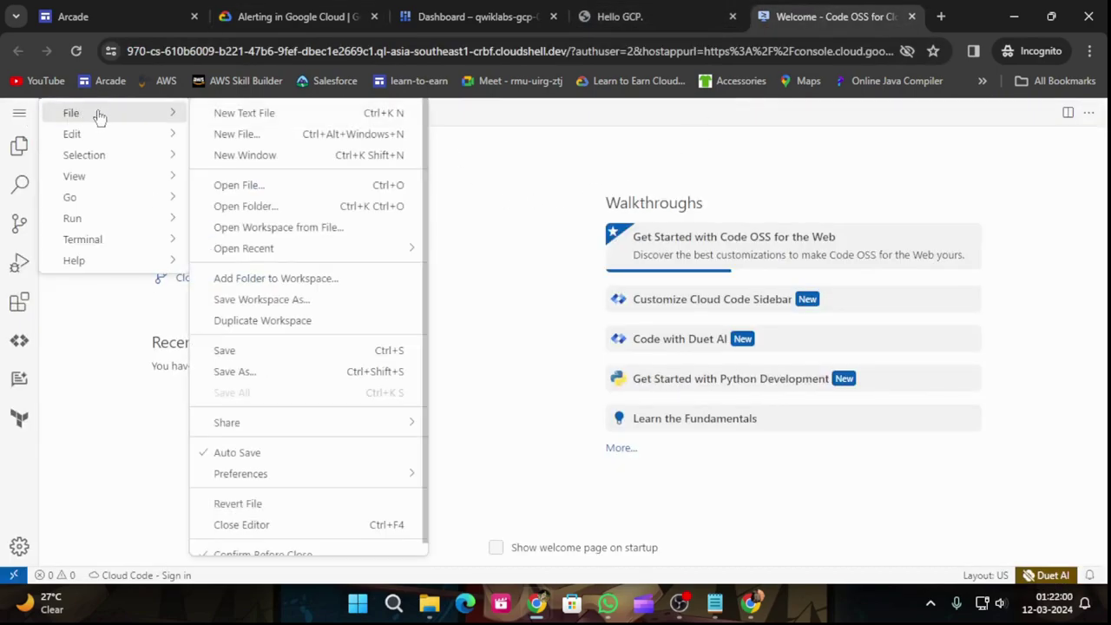
{"action": "left_click", "coordinate": [314, 136]}
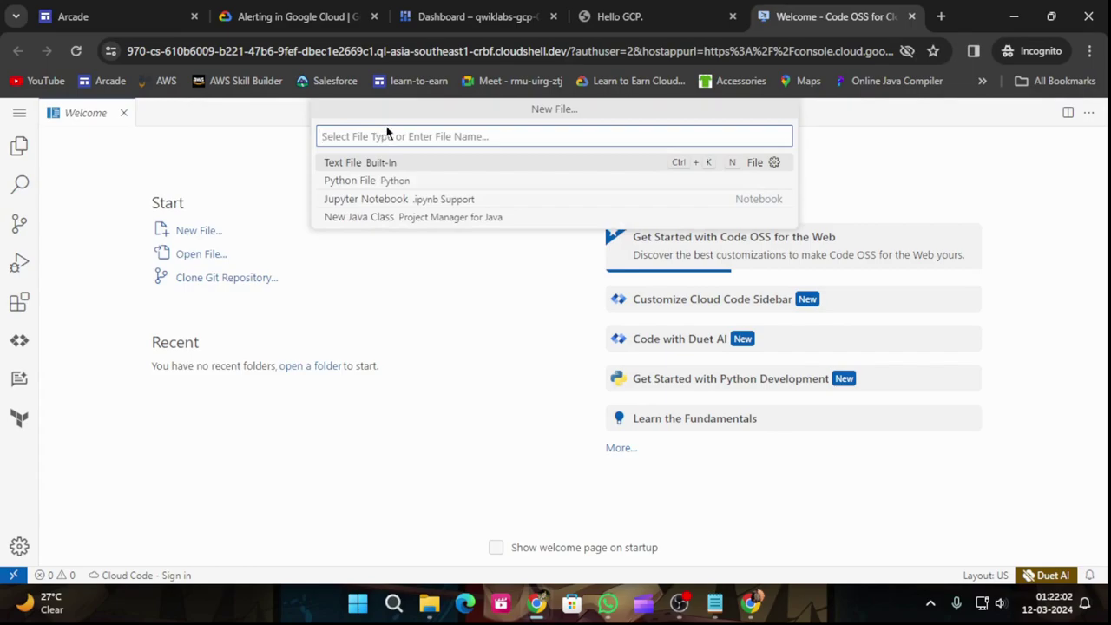
{"action": "type", "text": "app.yaml"}
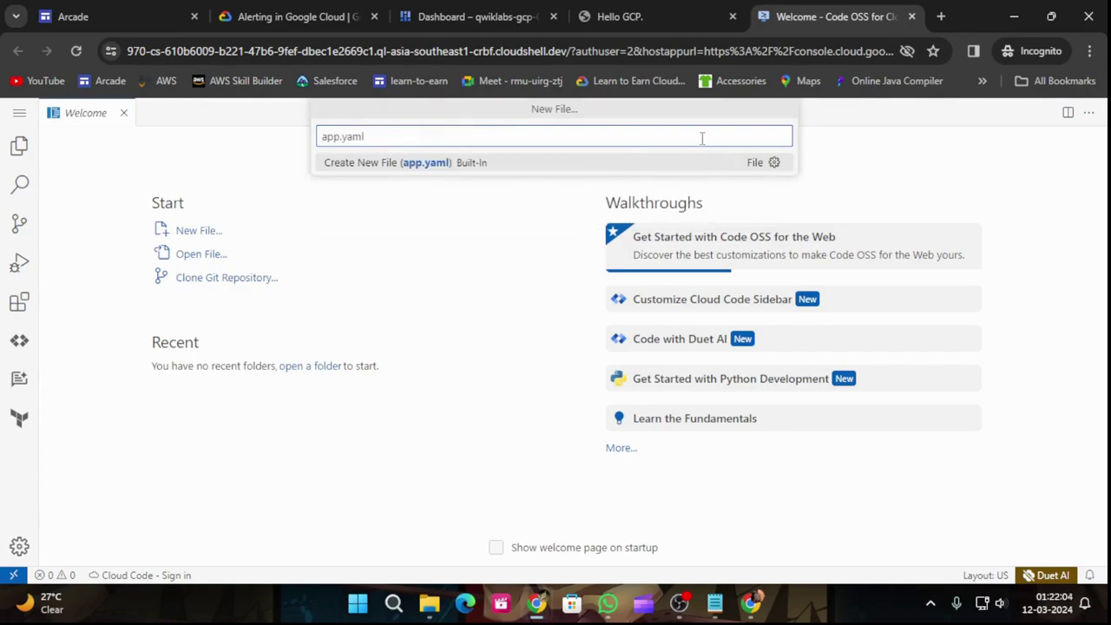
{"action": "key", "text": "Return"}
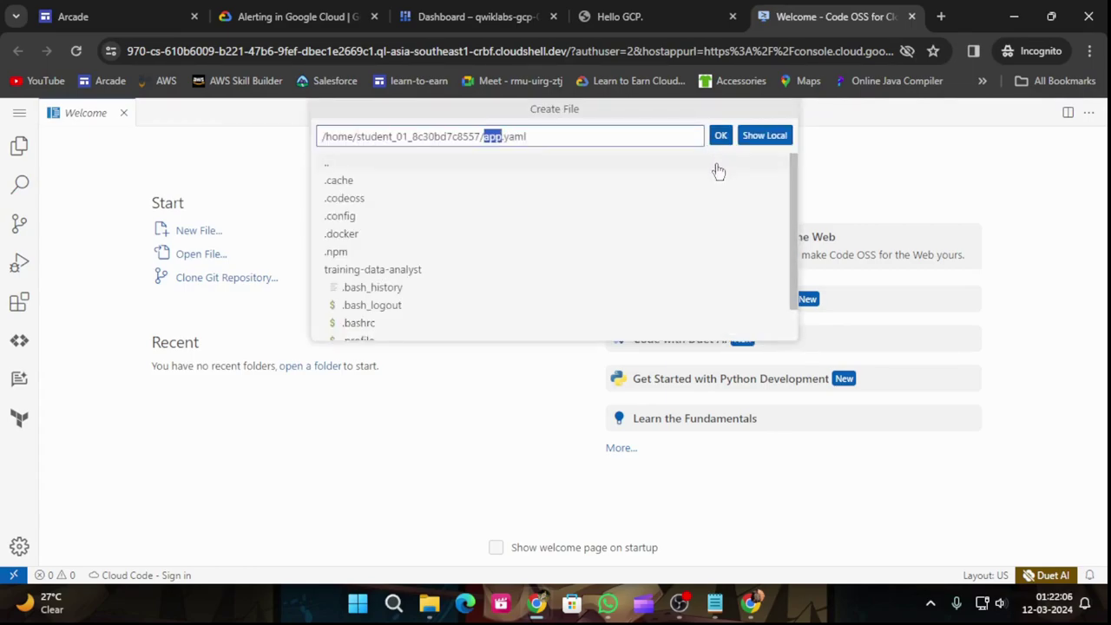
{"action": "scroll", "coordinate": [549, 255], "scroll_direction": "down", "scroll_amount": 1}
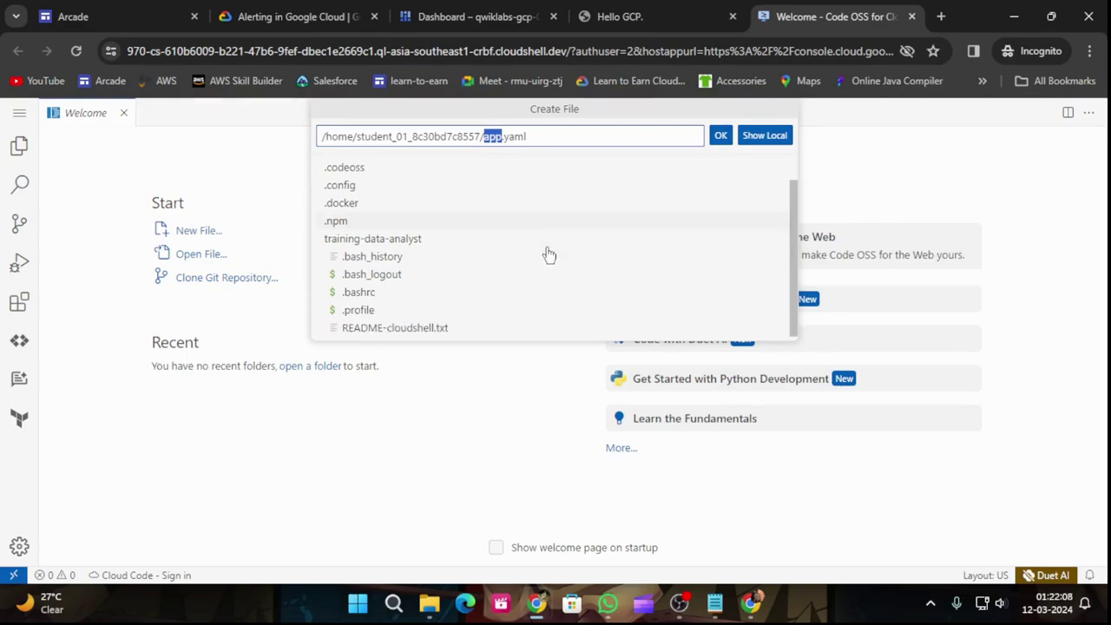
Step: Create app.yaml in the home folder containing runtime: python39 and save it
{"action": "left_click", "coordinate": [719, 137]}
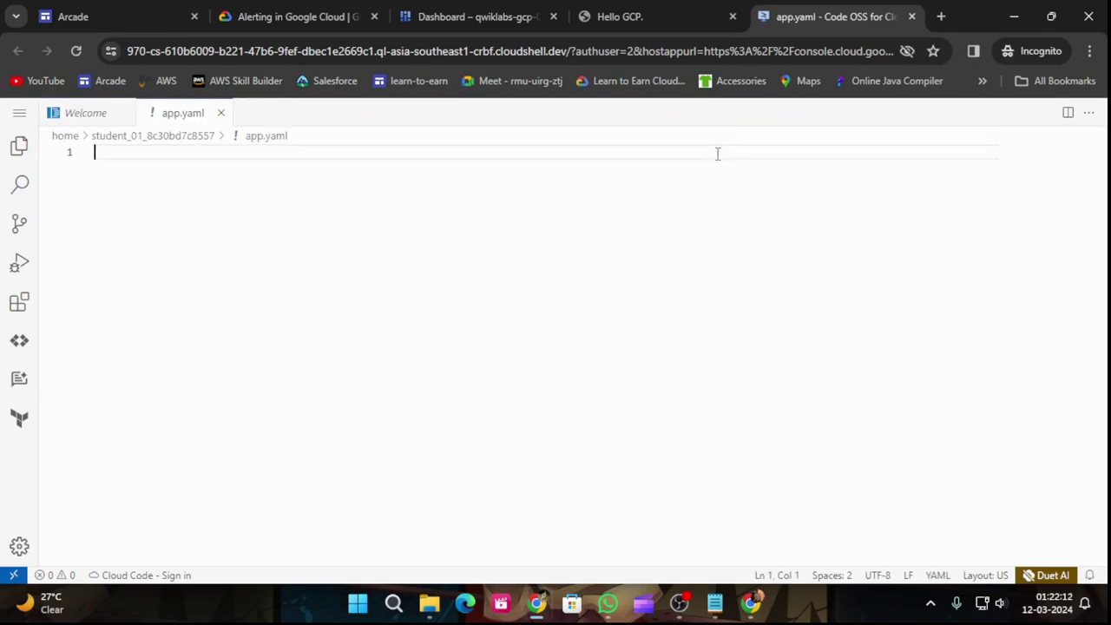
{"action": "left_click", "coordinate": [283, 9]}
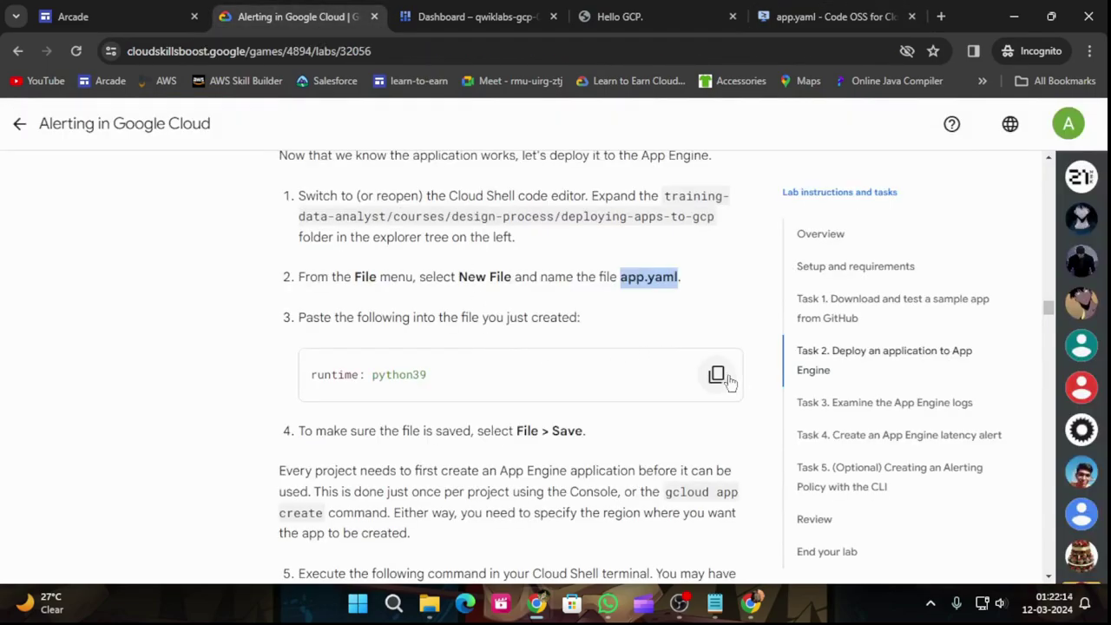
{"action": "left_click", "coordinate": [717, 374]}
{"action": "left_click", "coordinate": [782, 15]}
{"action": "key", "text": "ctrl+v"}
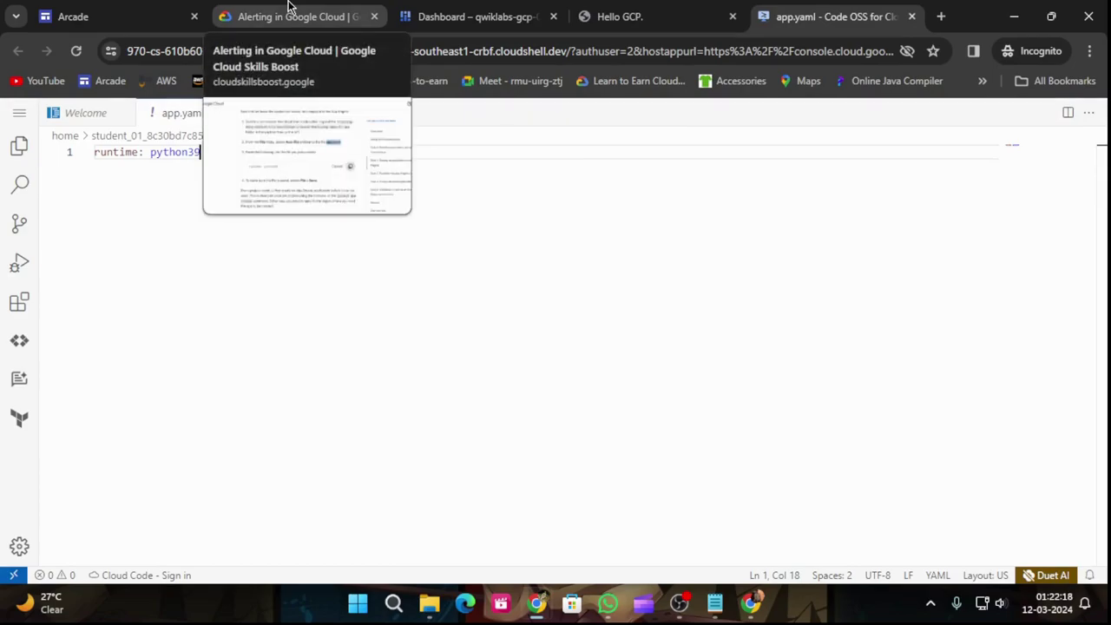
{"action": "left_click", "coordinate": [289, 9]}
{"action": "scroll", "coordinate": [512, 436], "scroll_direction": "down", "scroll_amount": 1}
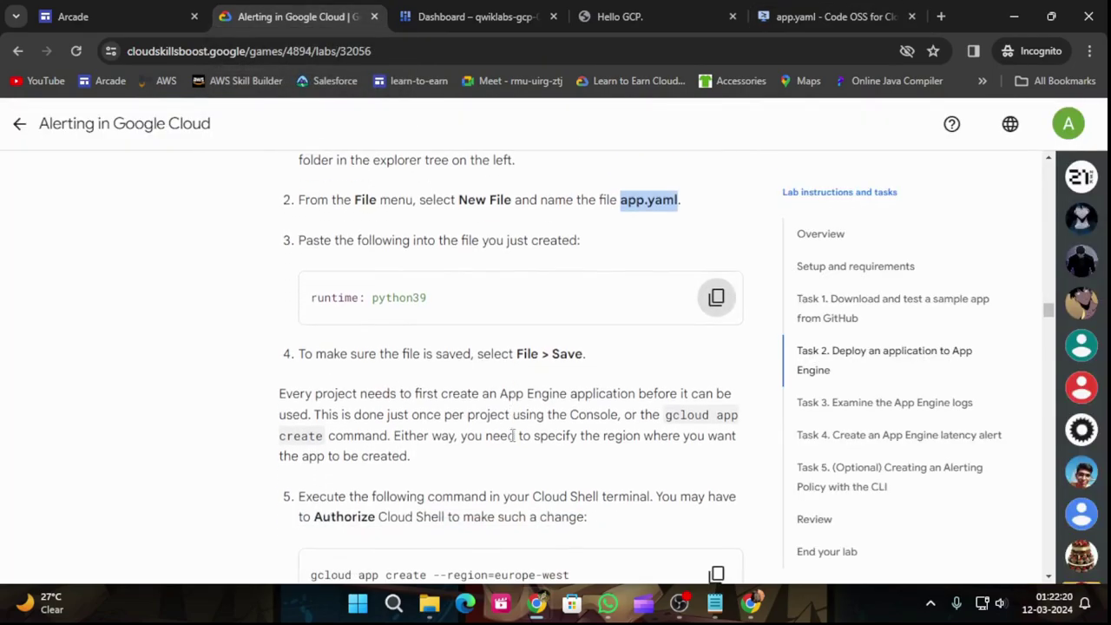
{"action": "left_click", "coordinate": [782, 16]}
{"action": "left_click", "coordinate": [25, 117]}
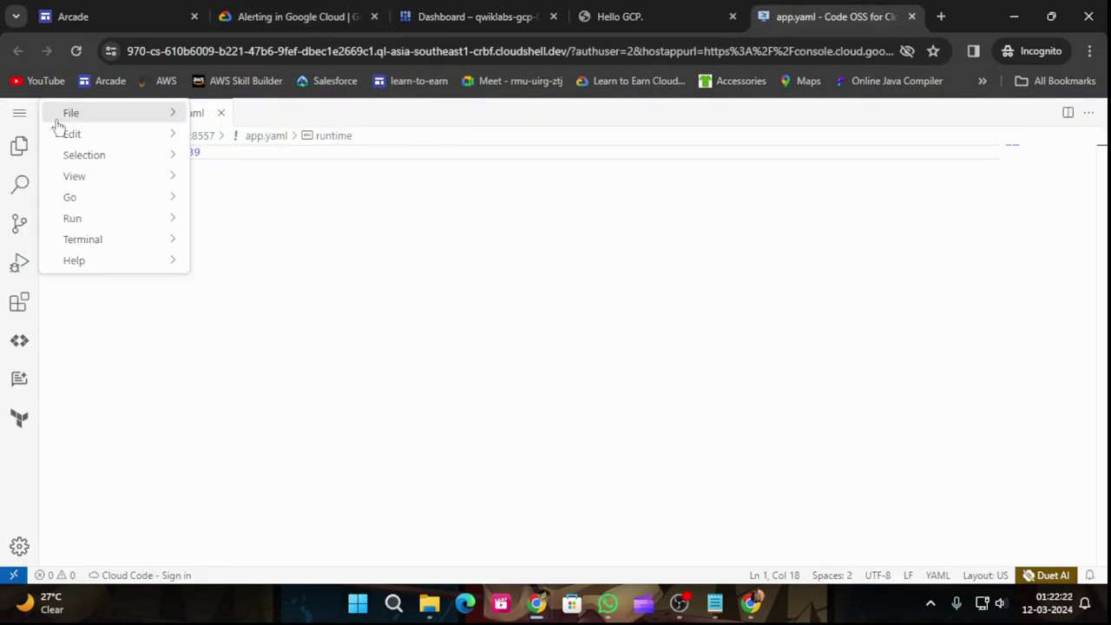
{"action": "mouse_move", "coordinate": [70, 126]}
{"action": "left_click", "coordinate": [262, 359]}
Step: Copy the gcloud app create --region=europe-west command from the lab instructions
{"action": "left_click", "coordinate": [287, 15]}
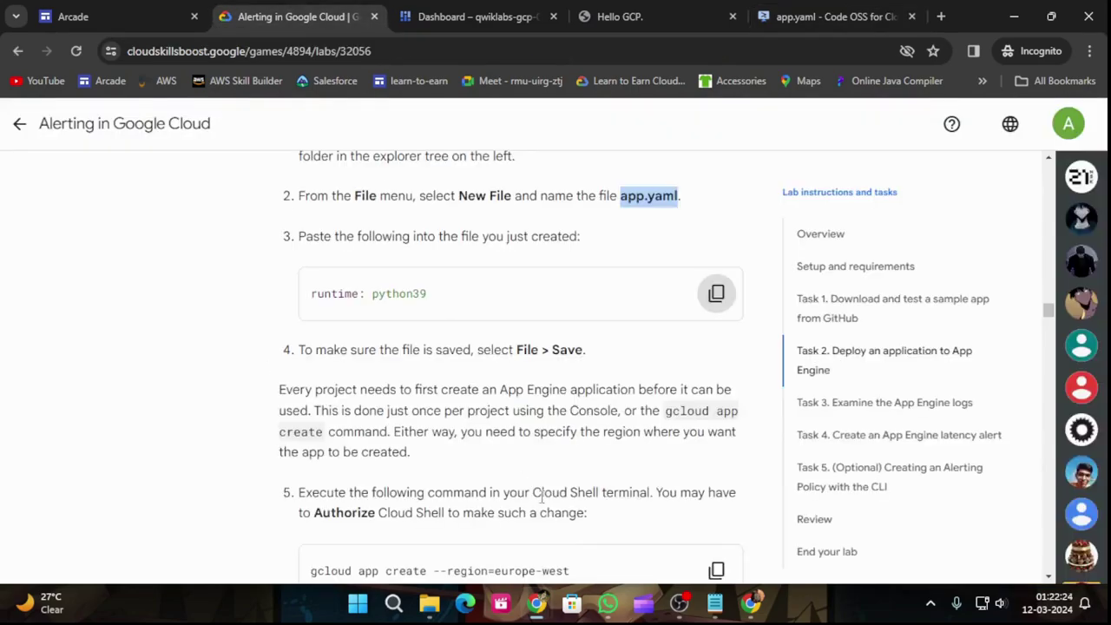
{"action": "scroll", "coordinate": [571, 491], "scroll_direction": "down", "scroll_amount": 3}
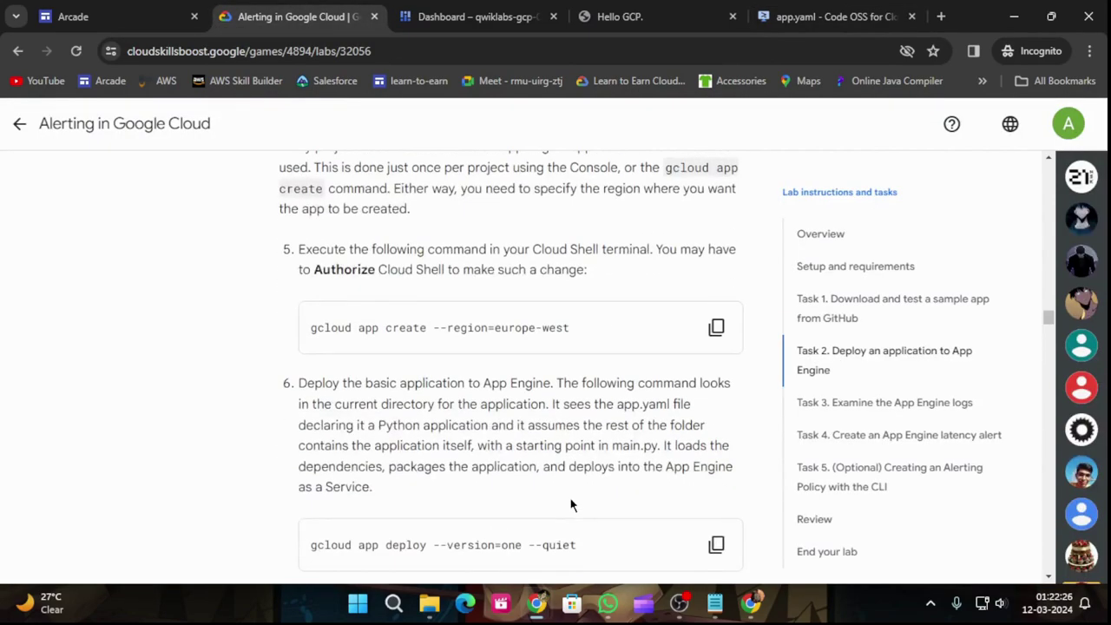
{"action": "left_click", "coordinate": [716, 328]}
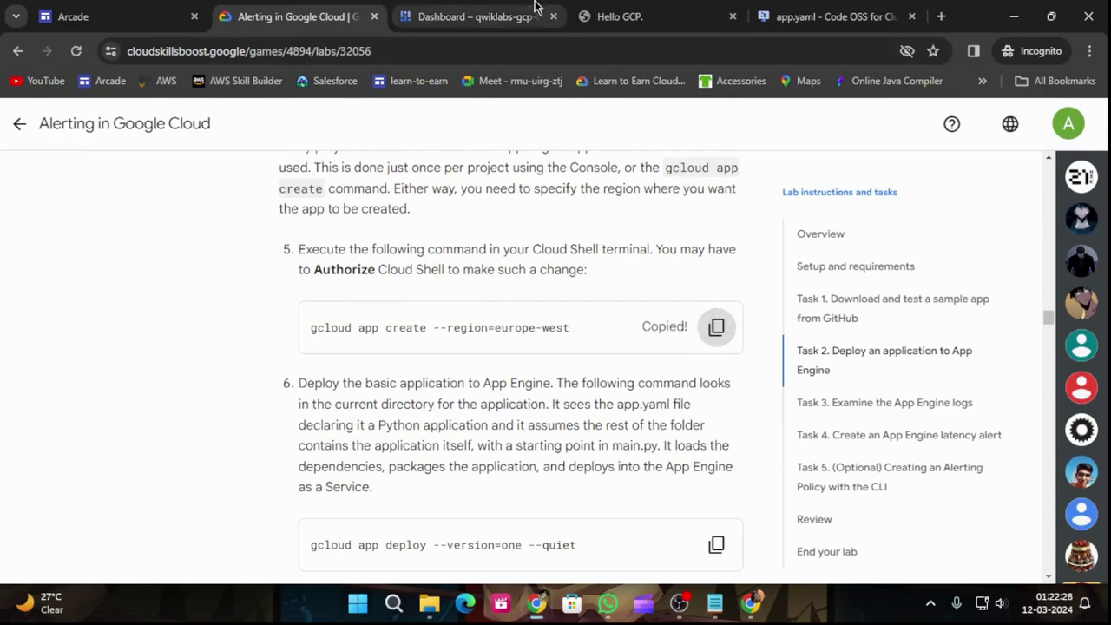
{"action": "left_click", "coordinate": [473, 16]}
Step: Create the App Engine app in Cloud Shell and copy the gcloud app deploy command from the lab
{"action": "key", "text": "ctrl+v"}
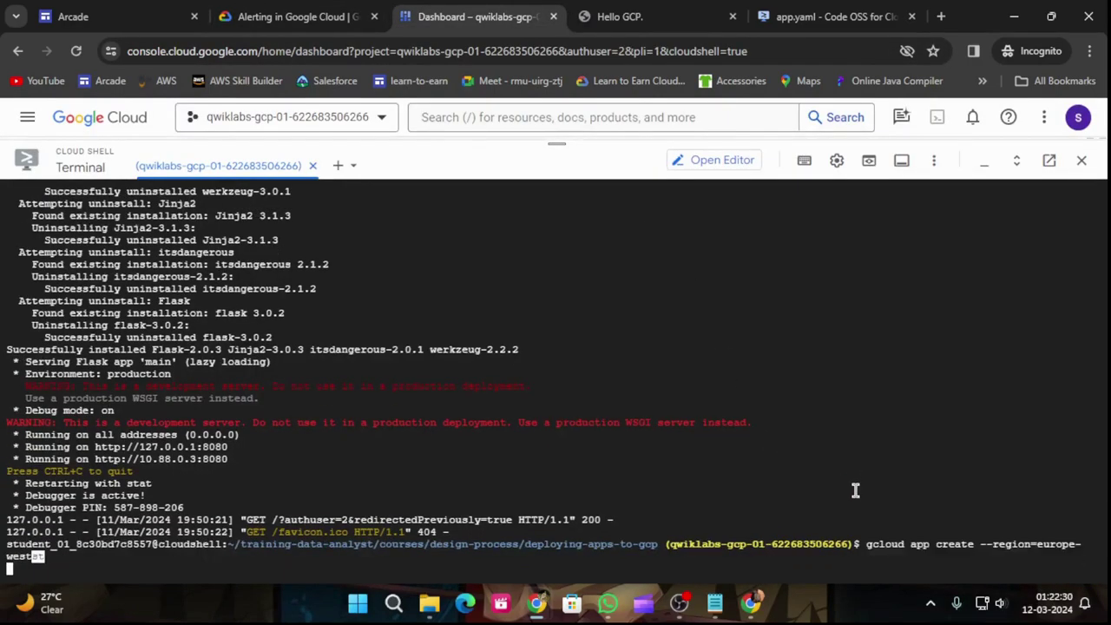
{"action": "key", "text": "Return"}
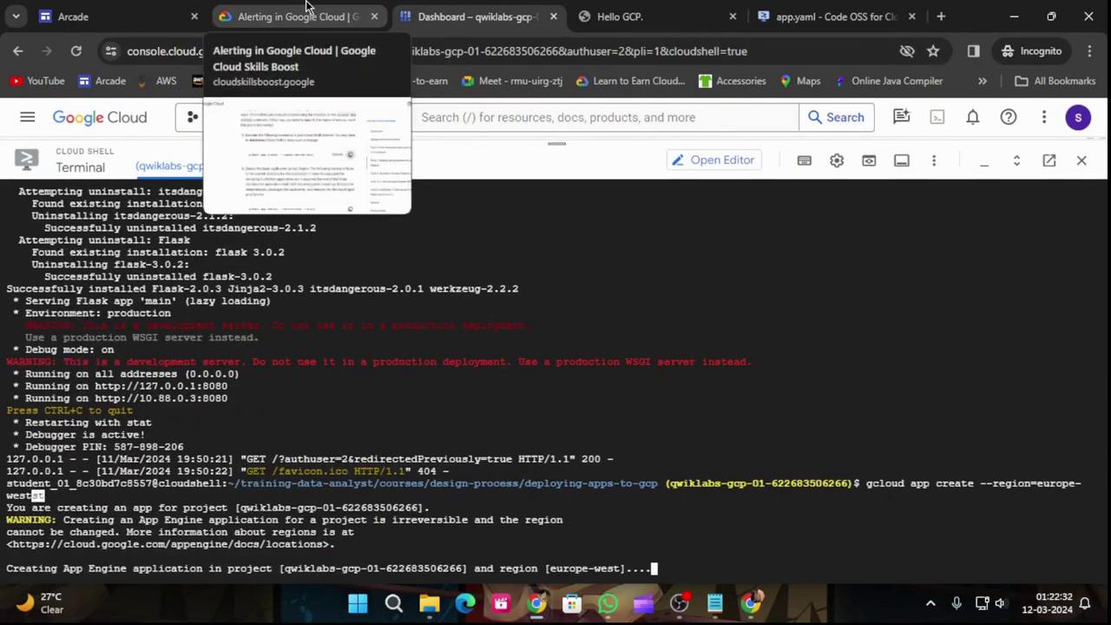
{"action": "left_click", "coordinate": [296, 11]}
{"action": "scroll", "coordinate": [637, 342], "scroll_direction": "down", "scroll_amount": 2}
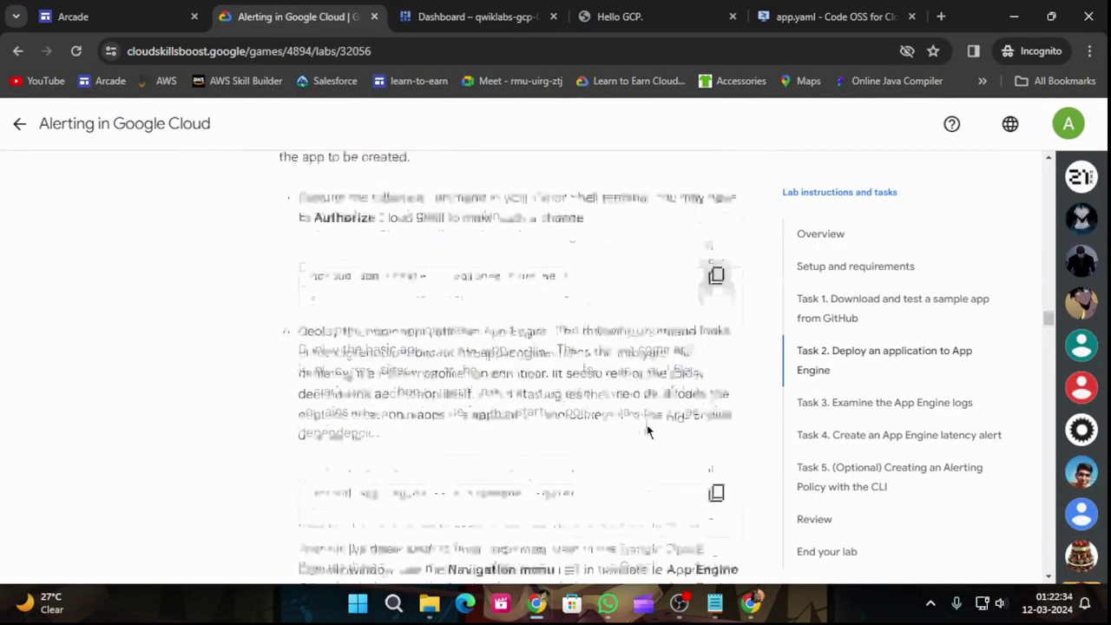
{"action": "left_click", "coordinate": [715, 383]}
{"action": "scroll", "coordinate": [623, 460], "scroll_direction": "down", "scroll_amount": 1}
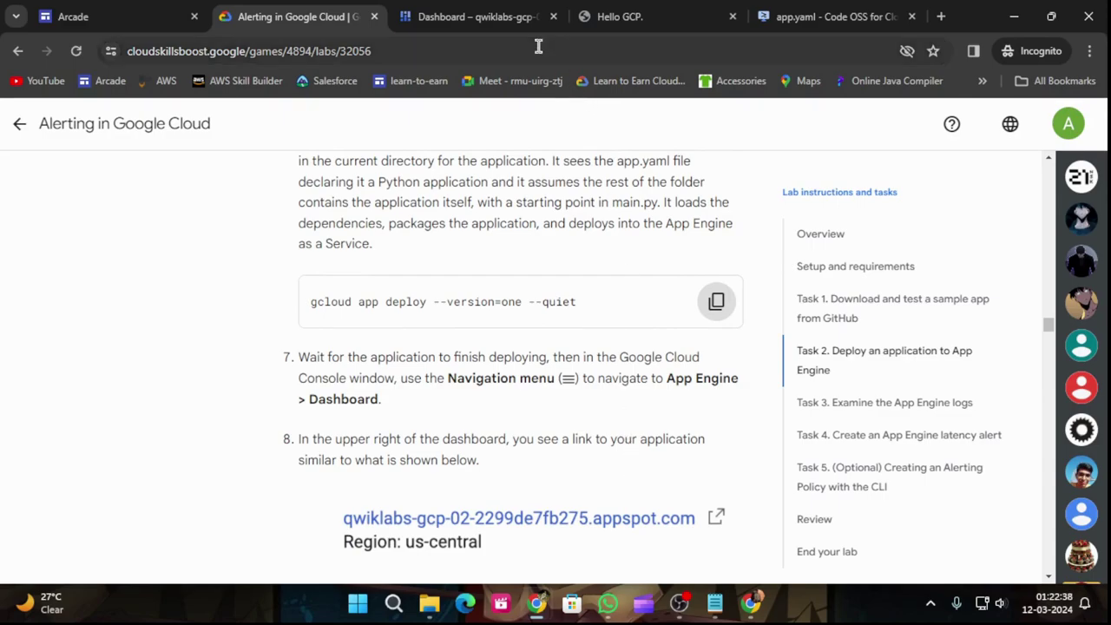
Step: After checking app creation progress, run gcloud app deploy --version=one --quiet in Cloud Shell
{"action": "left_click", "coordinate": [465, 12]}
{"action": "left_click", "coordinate": [330, 12]}
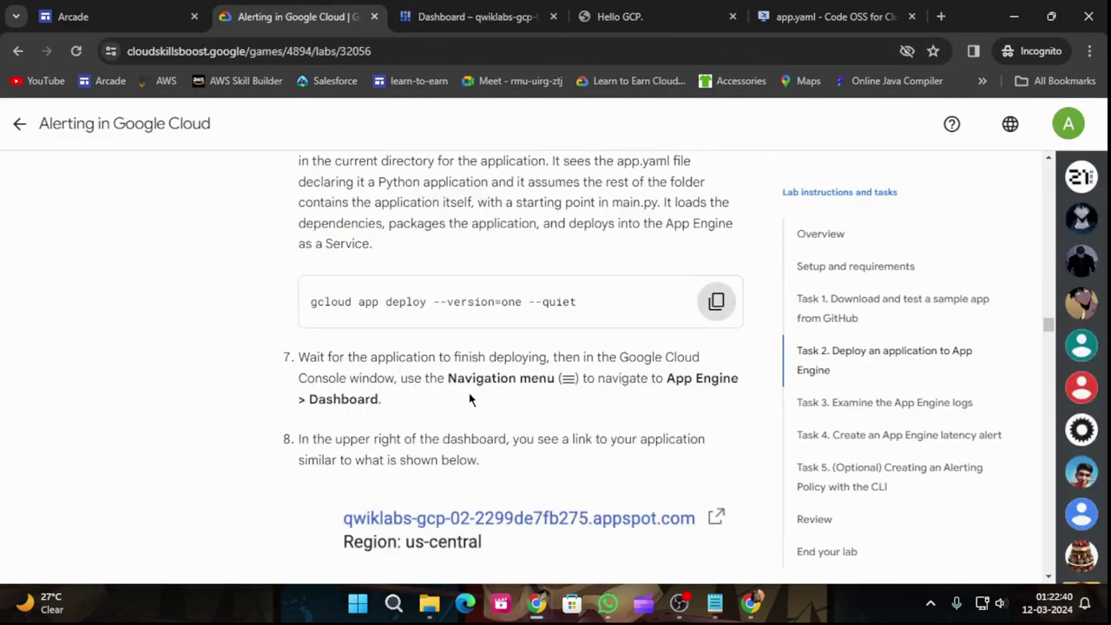
{"action": "scroll", "coordinate": [478, 403], "scroll_direction": "down", "scroll_amount": 1}
{"action": "scroll", "coordinate": [636, 401], "scroll_direction": "down", "scroll_amount": 1}
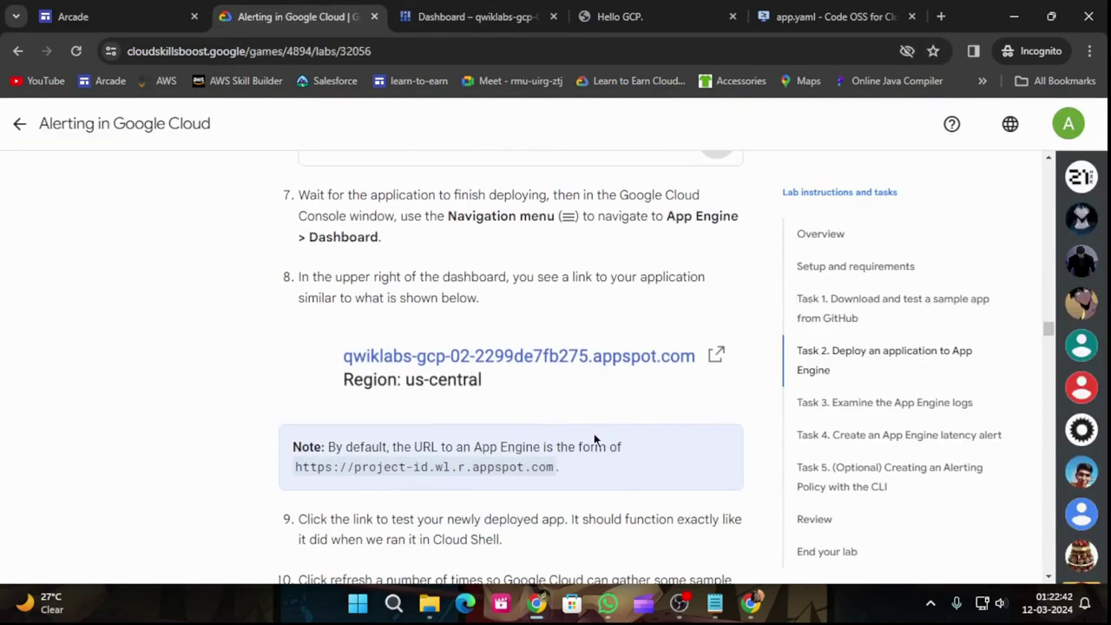
{"action": "scroll", "coordinate": [593, 429], "scroll_direction": "down", "scroll_amount": 2}
{"action": "scroll", "coordinate": [590, 426], "scroll_direction": "up", "scroll_amount": 6}
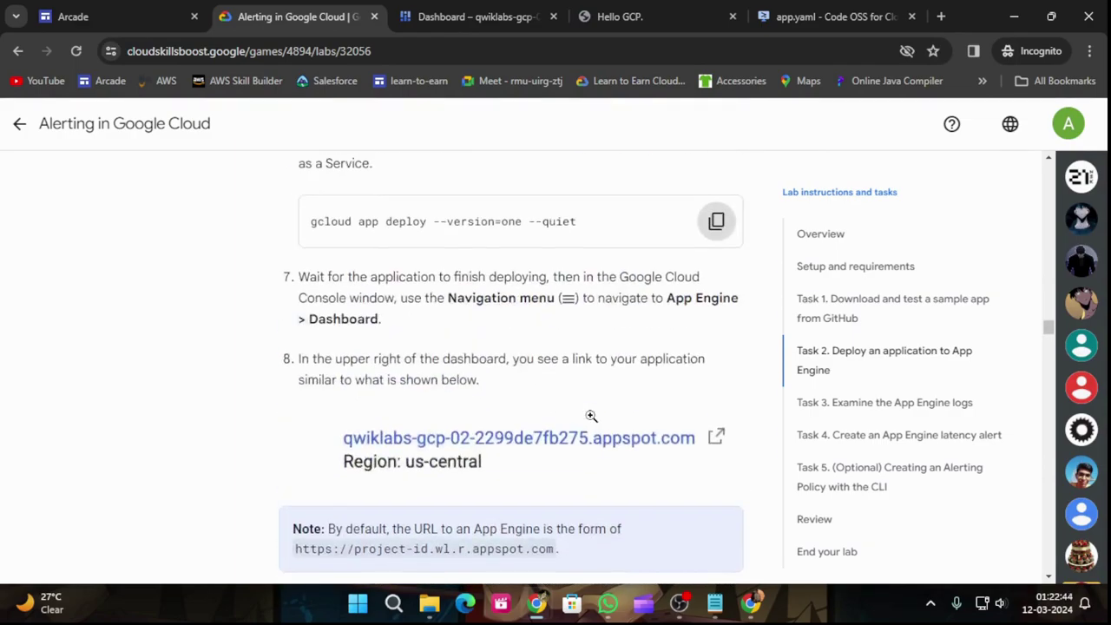
{"action": "left_click", "coordinate": [487, 10]}
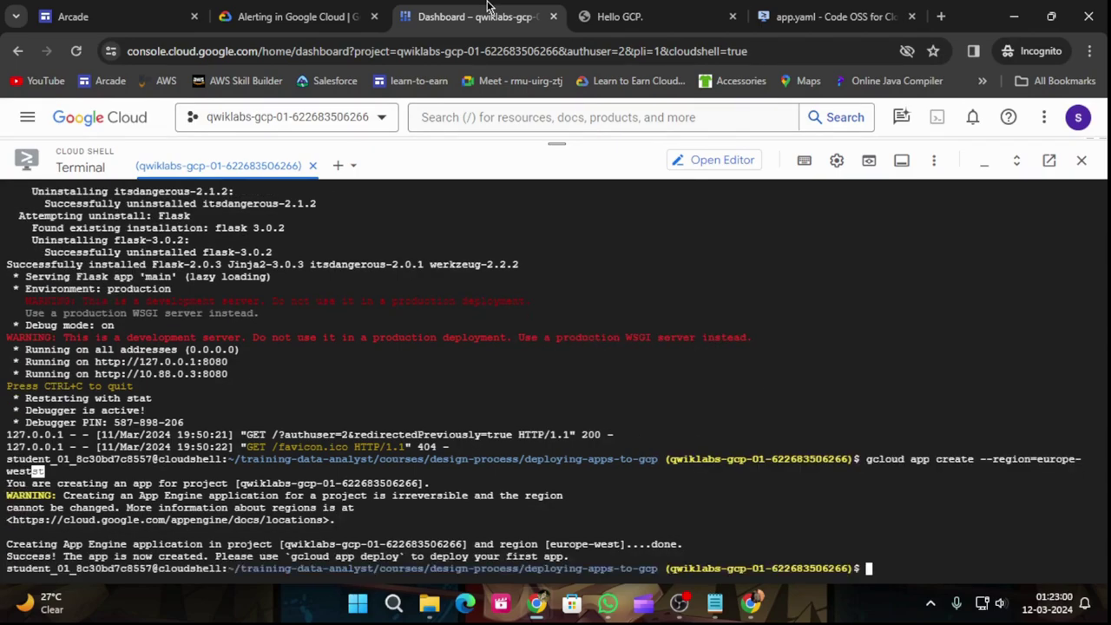
{"action": "key", "text": "ctrl+v"}
{"action": "key", "text": "Return"}
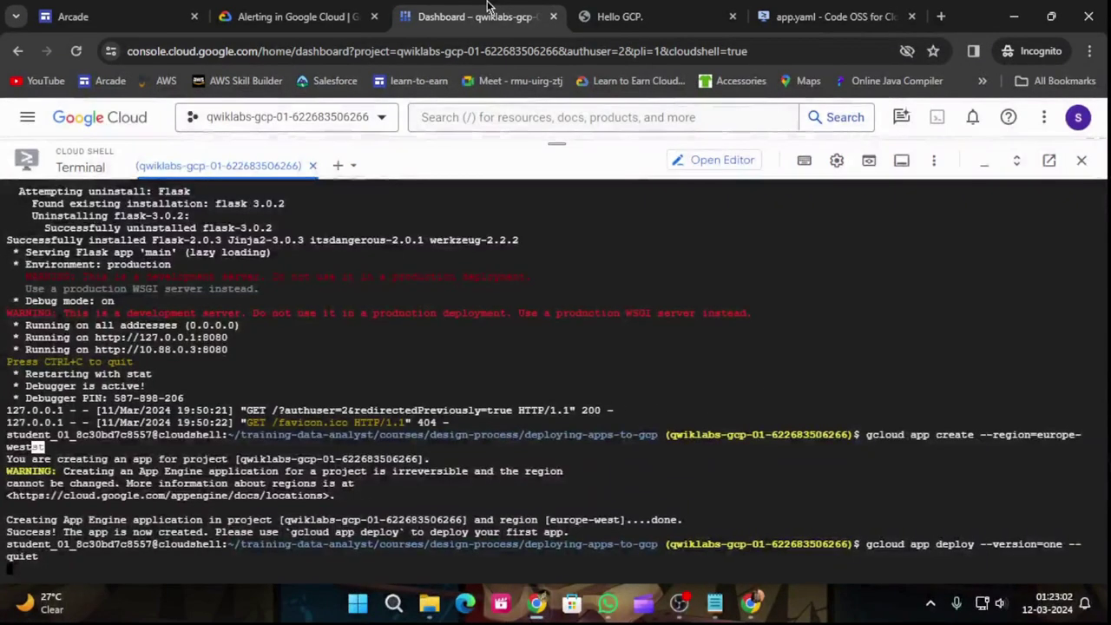
Step: Shrink the Cloud Shell panel to reveal the dashboard and bring up the Navigation menu
{"action": "left_click", "coordinate": [337, 19]}
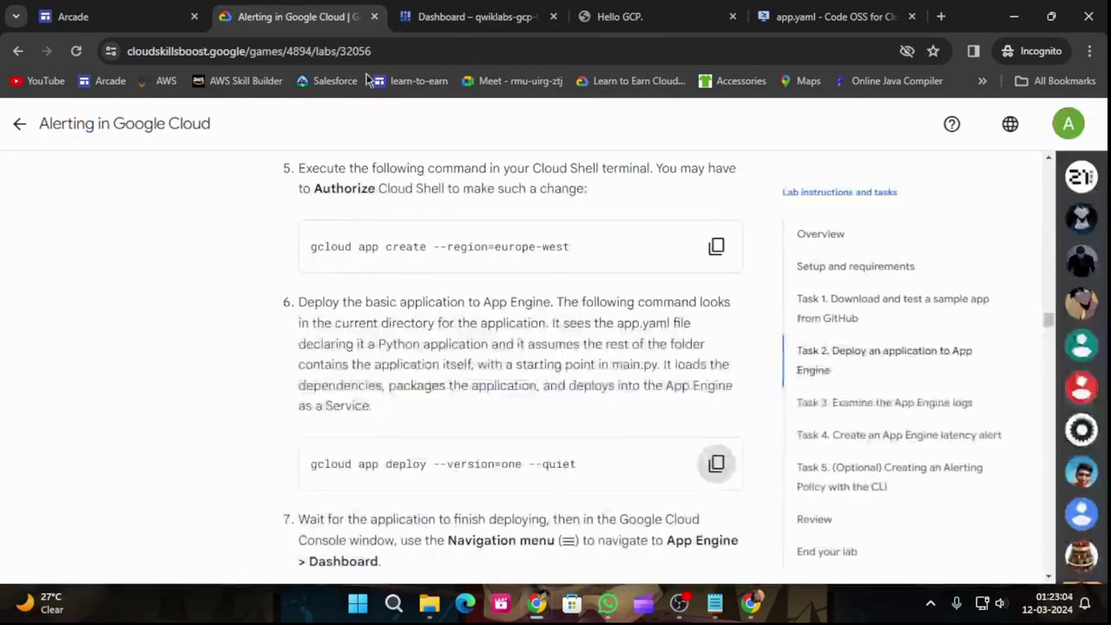
{"action": "scroll", "coordinate": [633, 458], "scroll_direction": "down", "scroll_amount": 3}
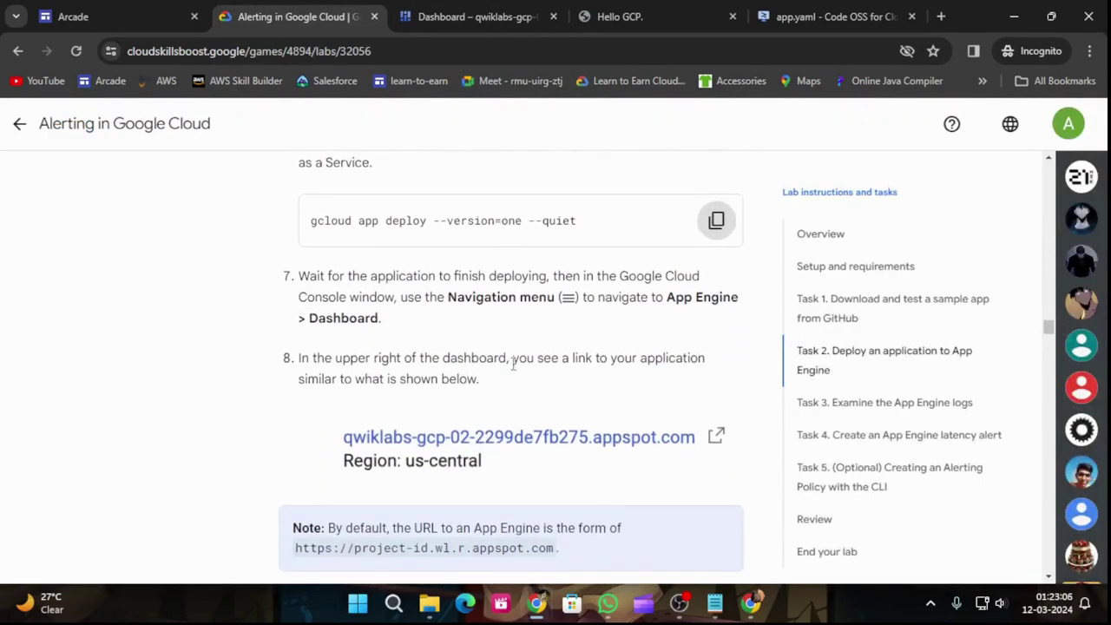
{"action": "left_click", "coordinate": [473, 17]}
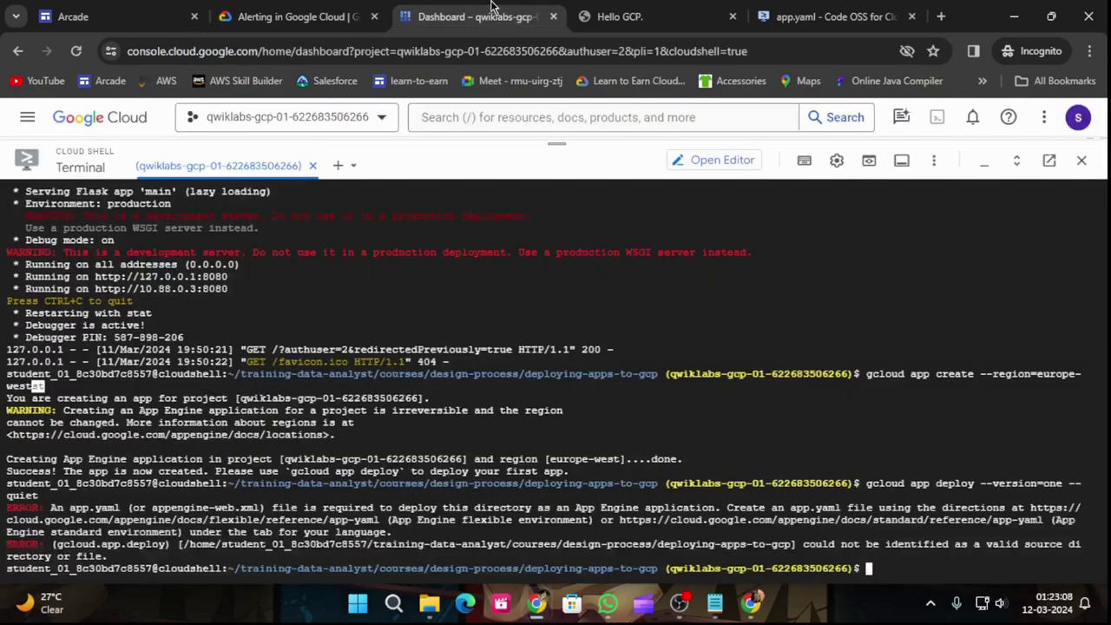
{"action": "left_click_drag", "start_coordinate": [557, 143], "coordinate": [560, 270]}
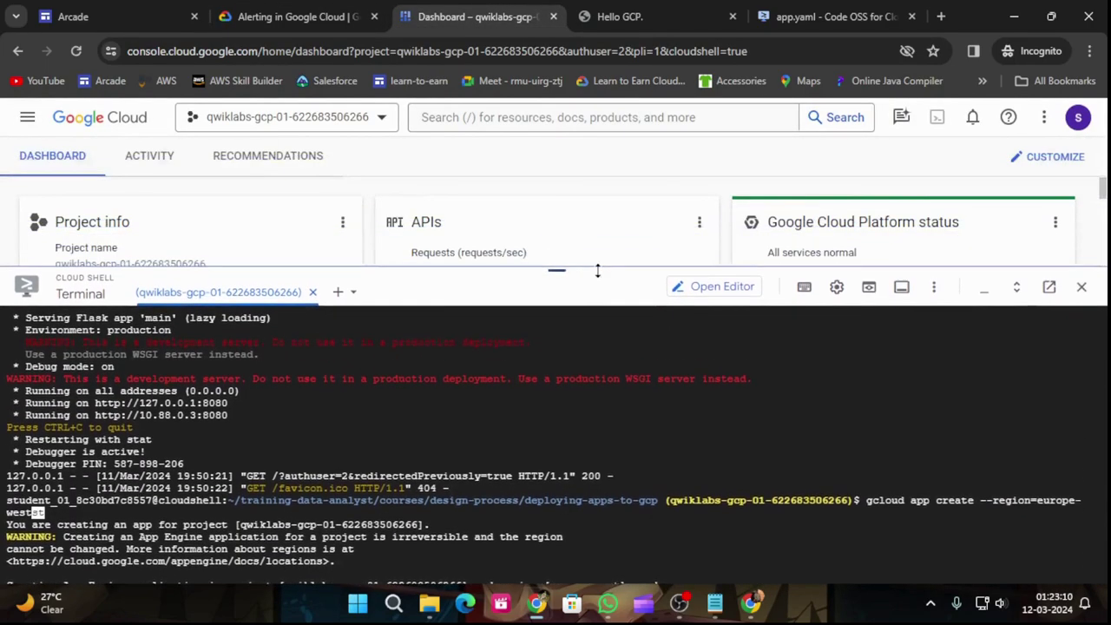
{"action": "left_click", "coordinate": [27, 117]}
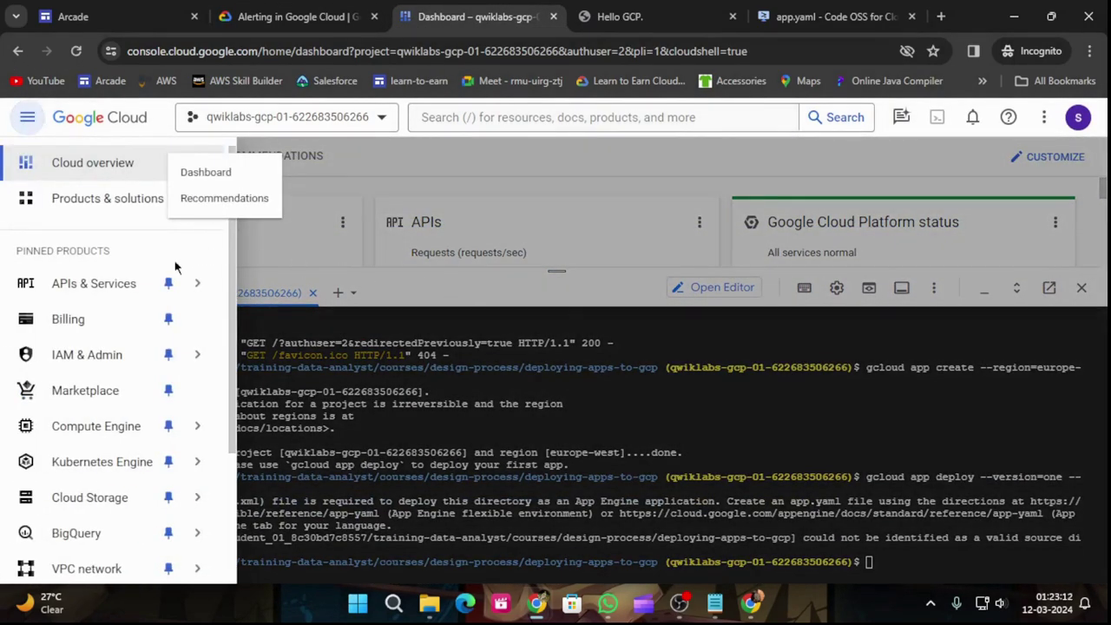
Step: Highlight 'App Engine' in the lab's step 7, then return to the console
{"action": "scroll", "coordinate": [152, 356], "scroll_direction": "down", "scroll_amount": 4}
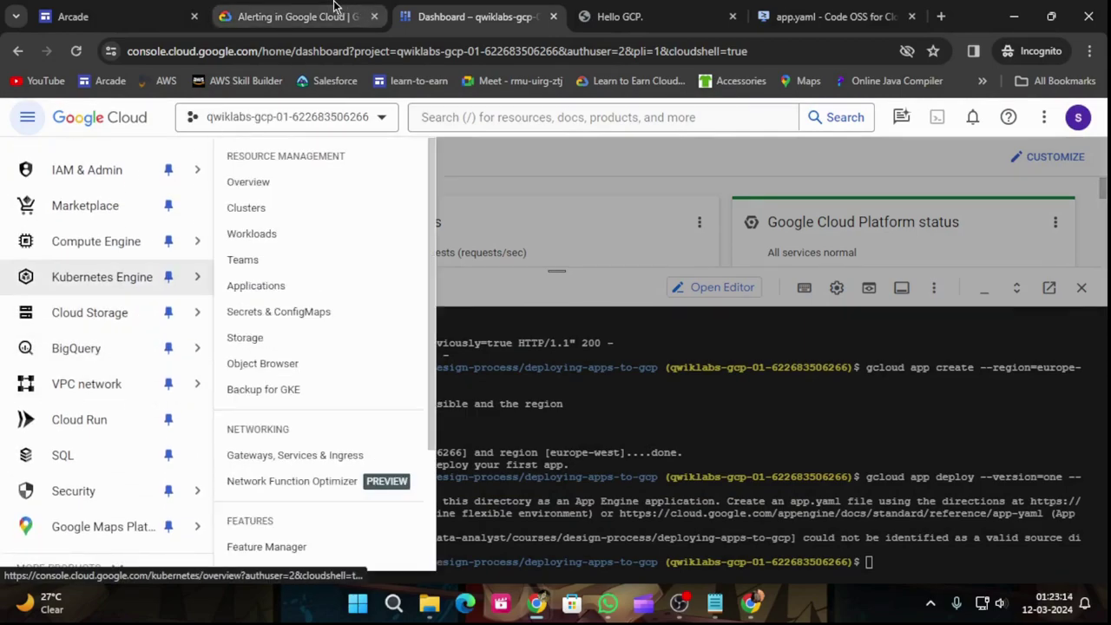
{"action": "left_click", "coordinate": [291, 16]}
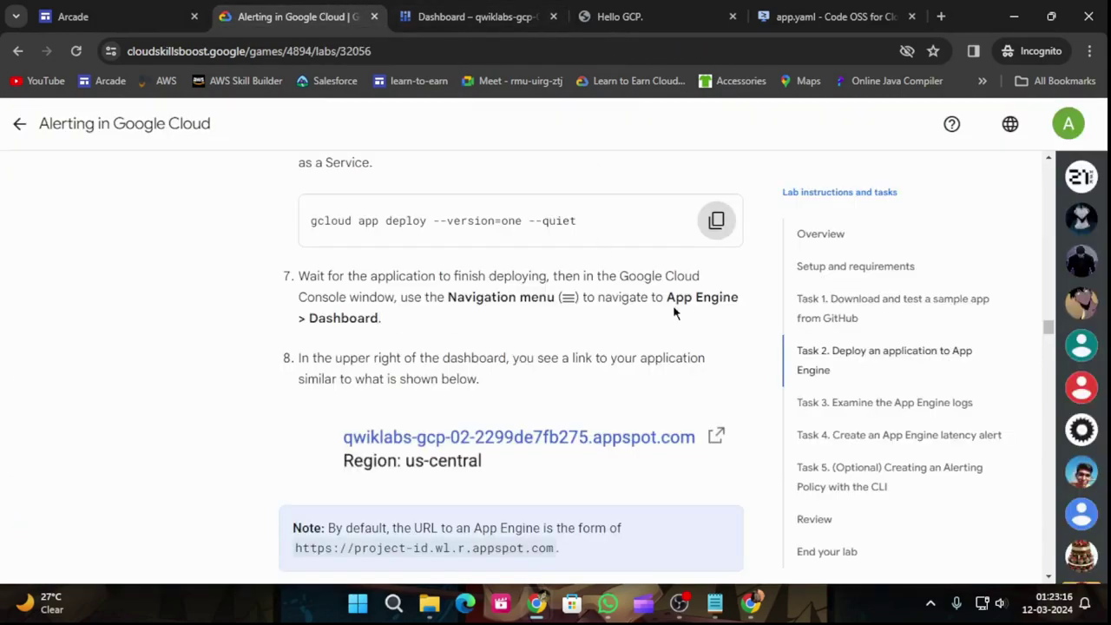
{"action": "left_click_drag", "start_coordinate": [668, 297], "coordinate": [742, 305]}
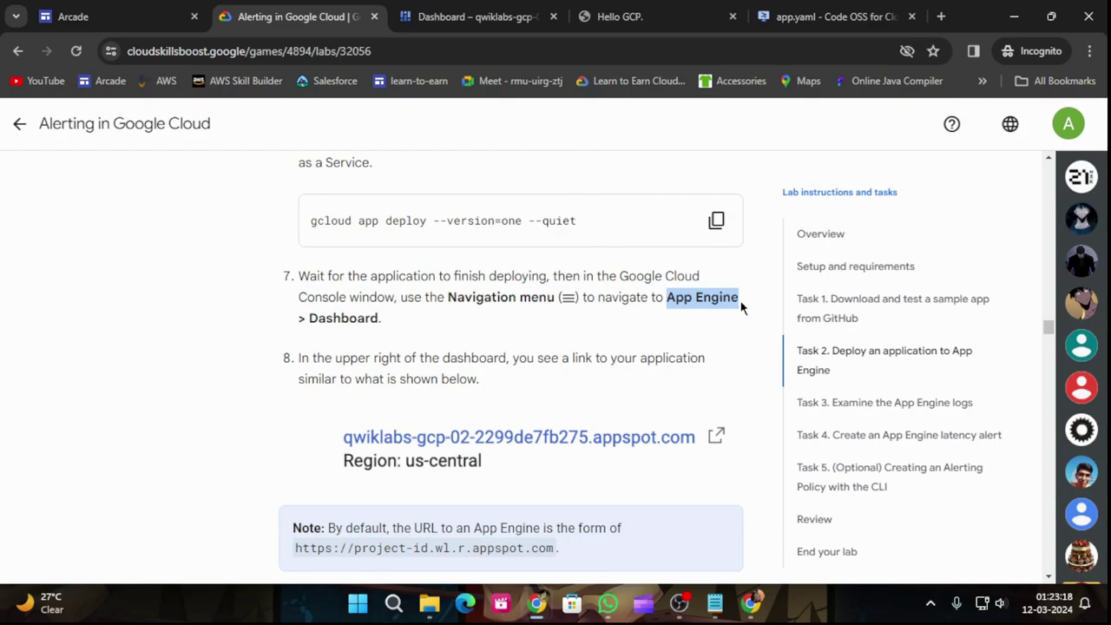
{"action": "left_click", "coordinate": [473, 16]}
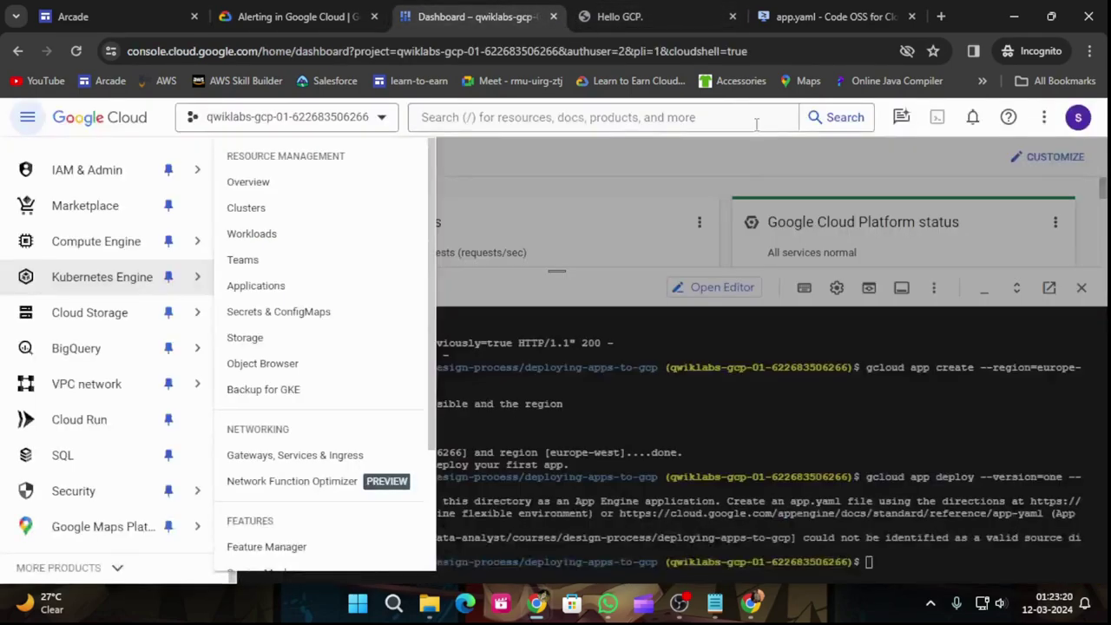
Step: Search the console for 'App Engine' and open the App Engine product result
{"action": "left_click", "coordinate": [554, 118]}
{"action": "left_click", "coordinate": [553, 118]}
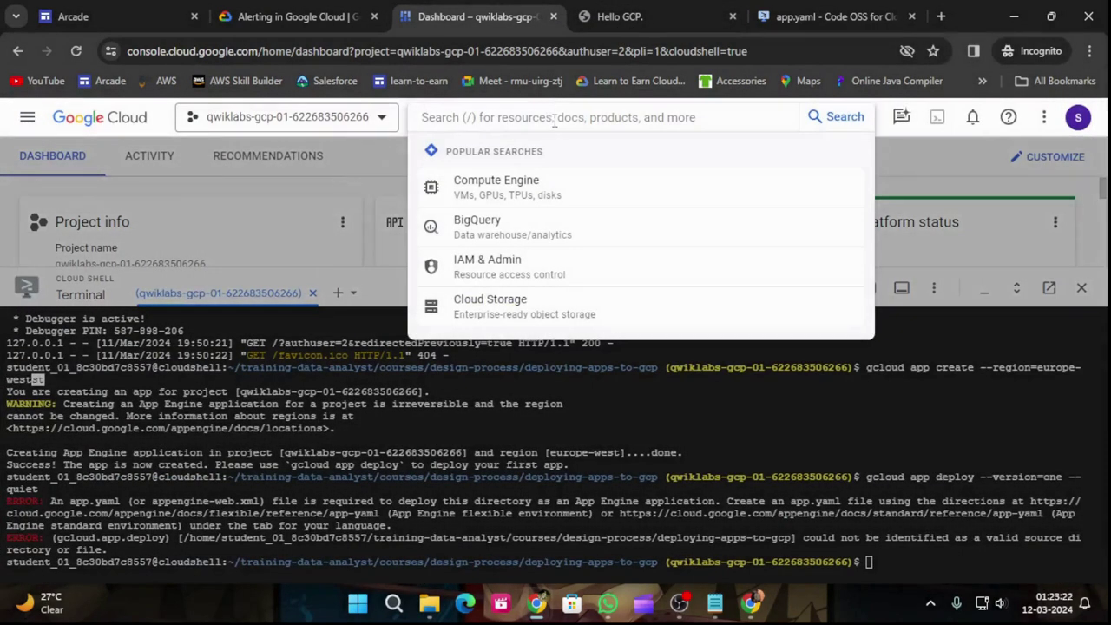
{"action": "key", "text": "ctrl+v"}
{"action": "key", "text": "Return"}
{"action": "left_click_drag", "start_coordinate": [559, 275], "coordinate": [559, 547]}
{"action": "scroll", "coordinate": [442, 434], "scroll_direction": "down", "scroll_amount": 2}
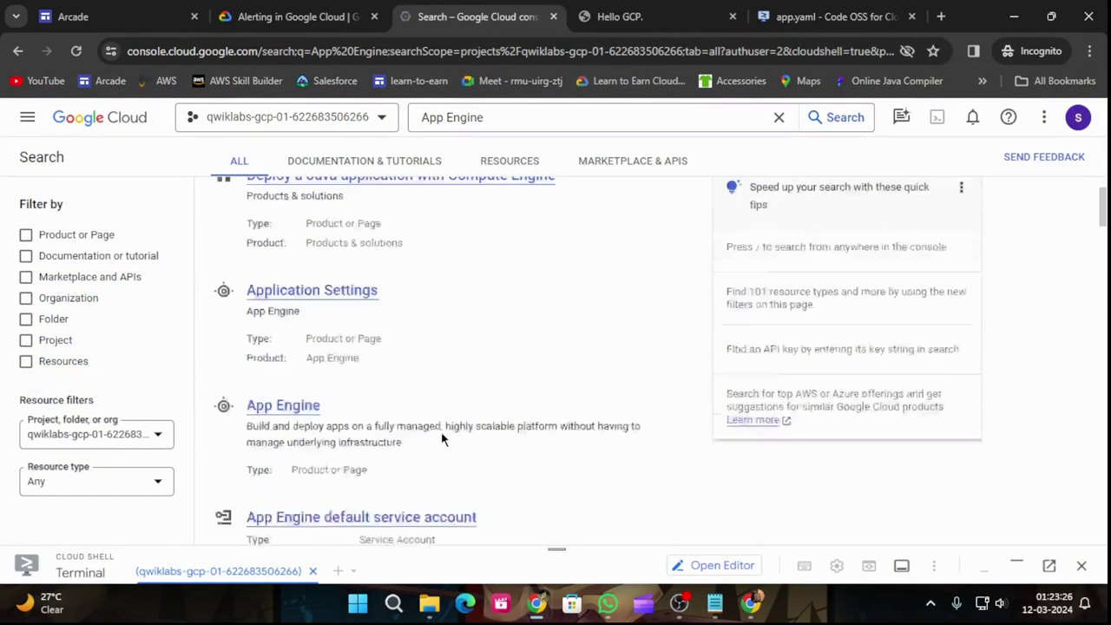
{"action": "scroll", "coordinate": [292, 396], "scroll_direction": "down", "scroll_amount": 2}
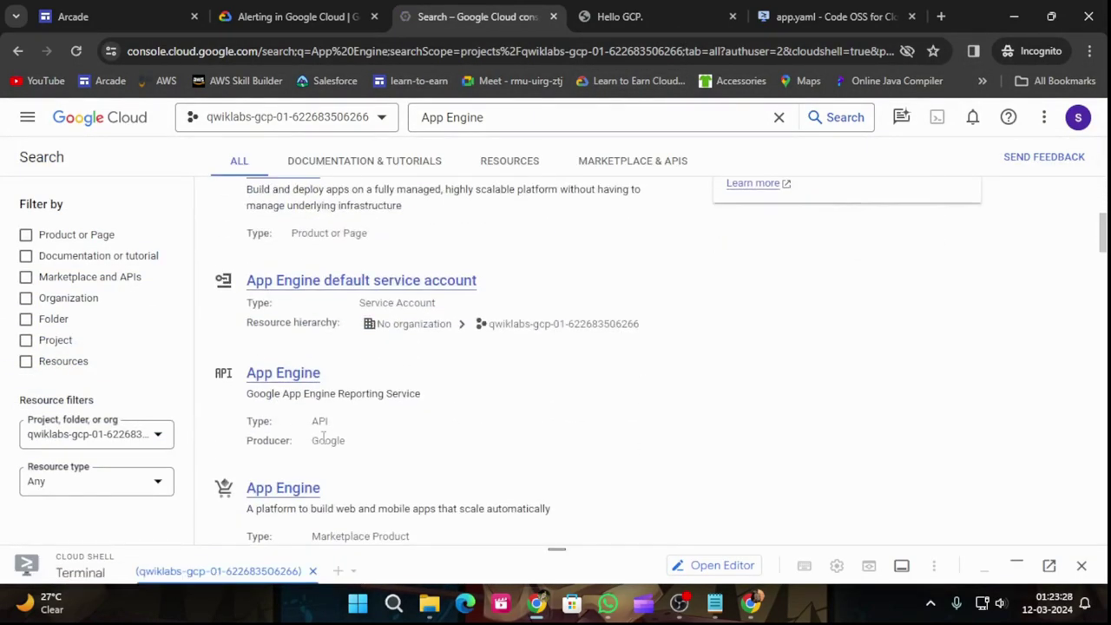
{"action": "scroll", "coordinate": [356, 491], "scroll_direction": "up", "scroll_amount": 3}
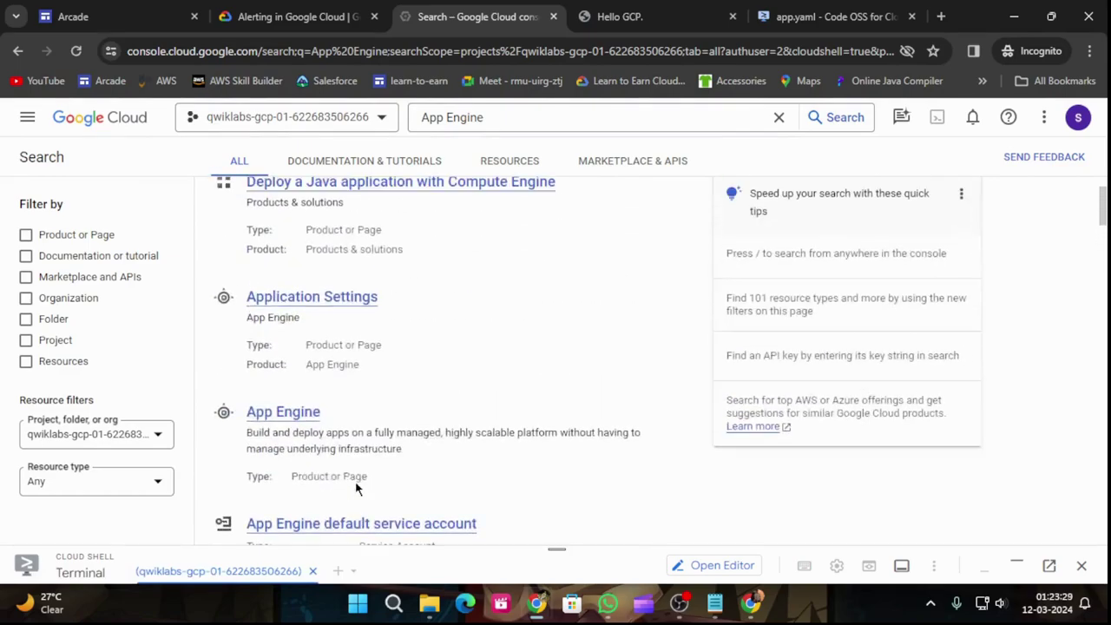
{"action": "left_click", "coordinate": [281, 414]}
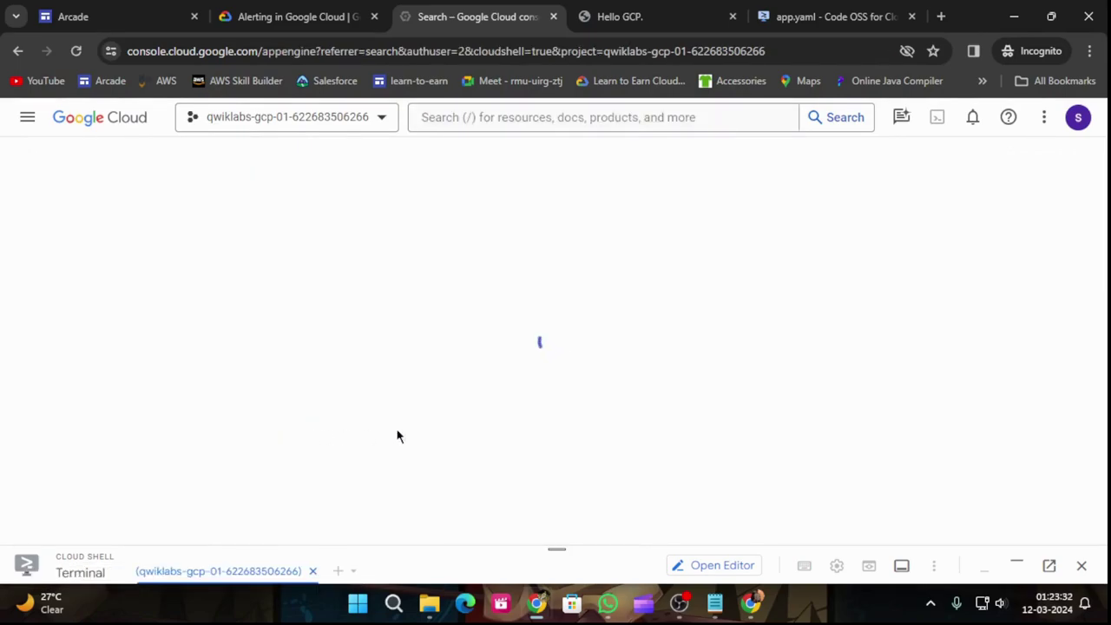
{"action": "left_click", "coordinate": [313, 9]}
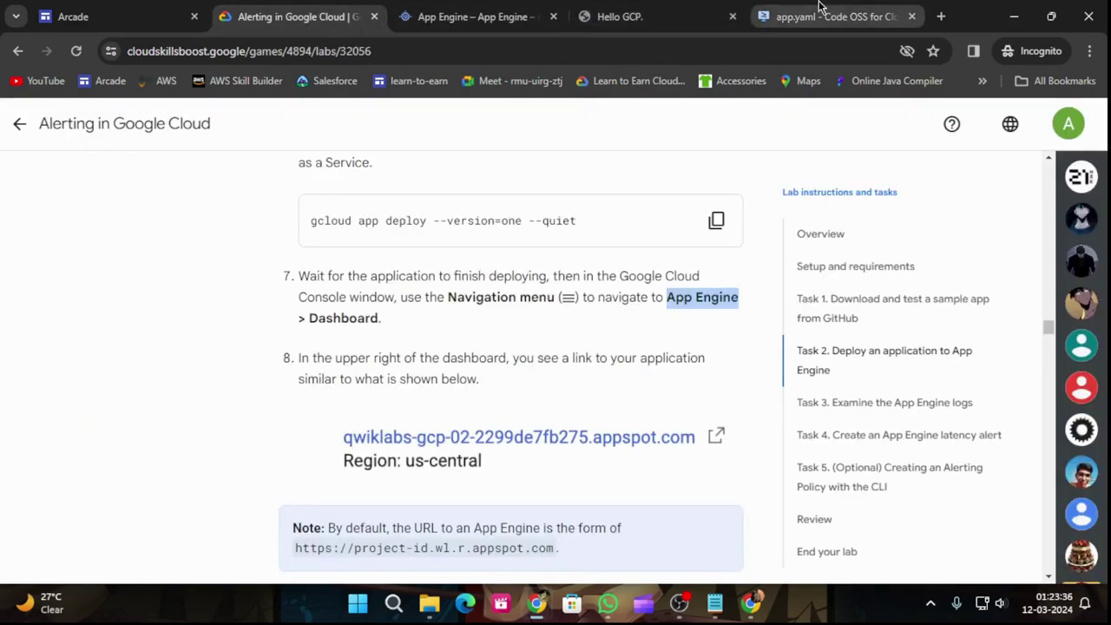
{"action": "left_click", "coordinate": [512, 16]}
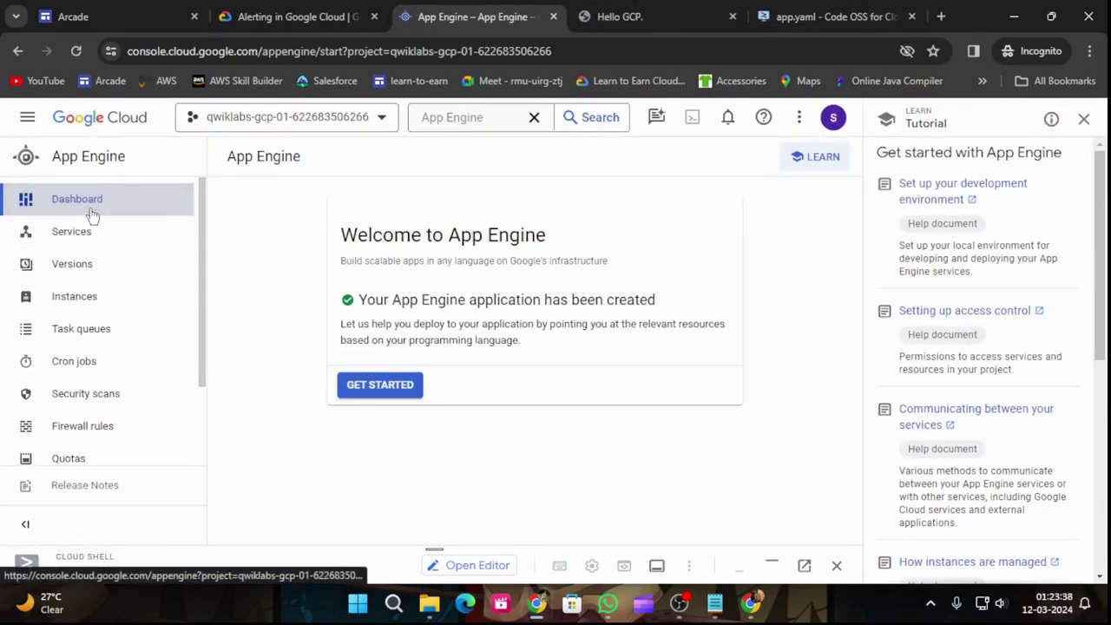
Step: Run the lab's Check my progress for the deployment task
{"action": "left_click", "coordinate": [321, 8]}
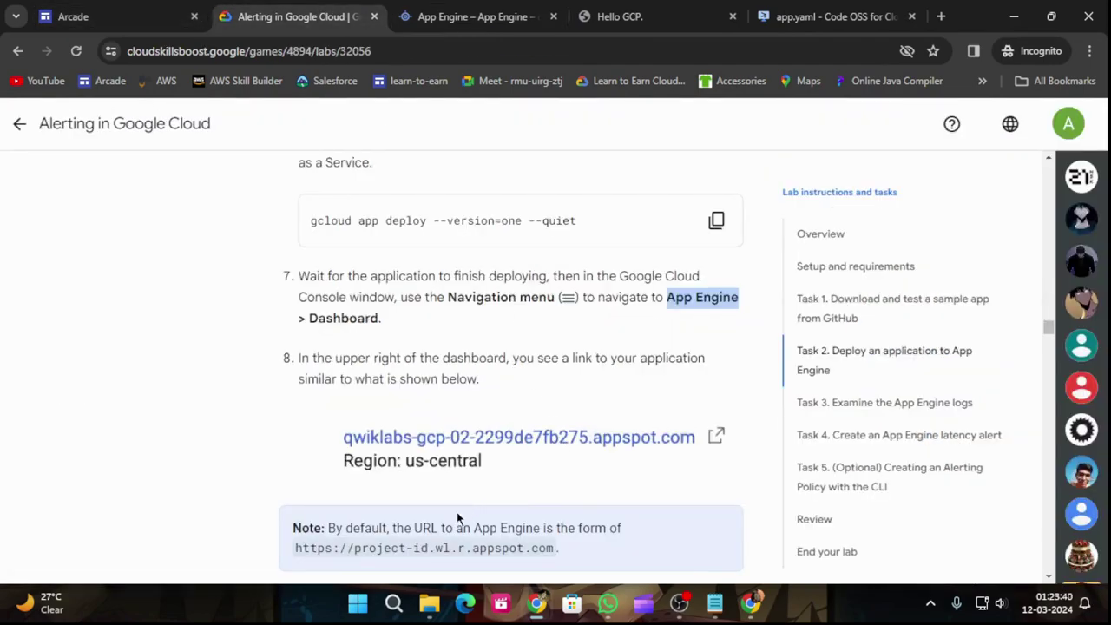
{"action": "scroll", "coordinate": [655, 476], "scroll_direction": "down", "scroll_amount": 2}
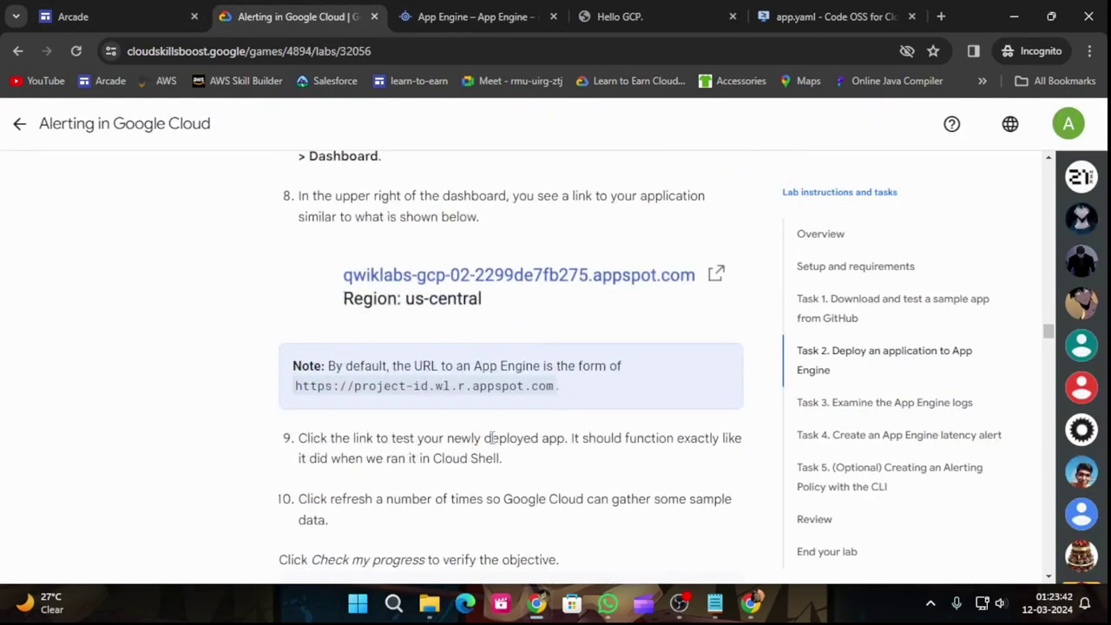
{"action": "scroll", "coordinate": [385, 477], "scroll_direction": "down", "scroll_amount": 2}
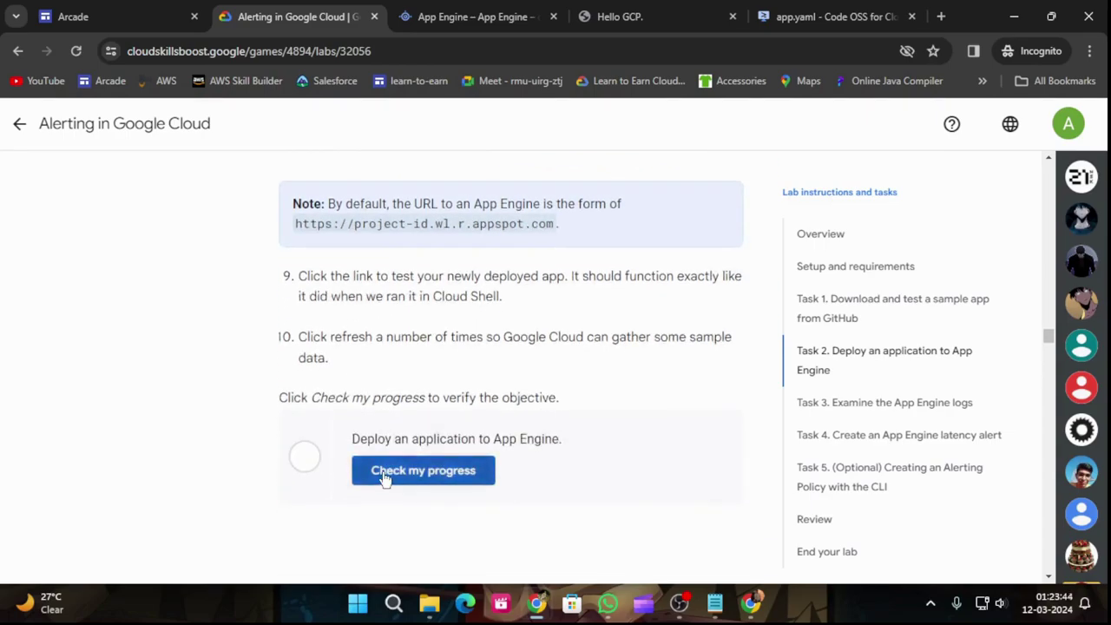
{"action": "left_click", "coordinate": [385, 476]}
{"action": "left_click", "coordinate": [469, 11]}
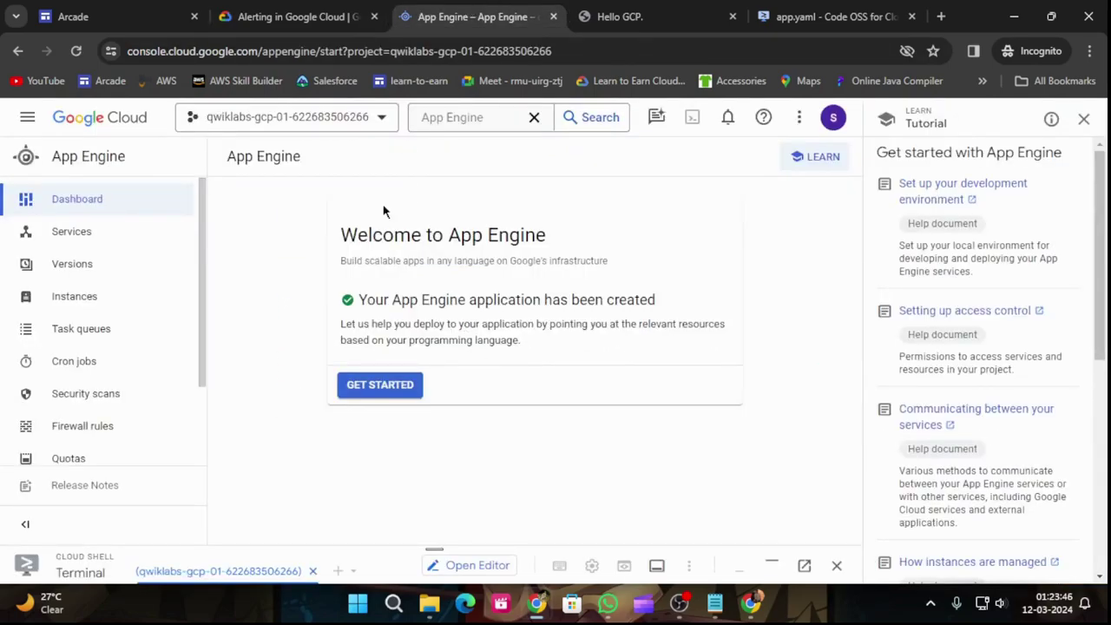
Step: Close the App Engine tutorial panel, view Get Started, and return to the Dashboard
{"action": "left_click", "coordinate": [1084, 119]}
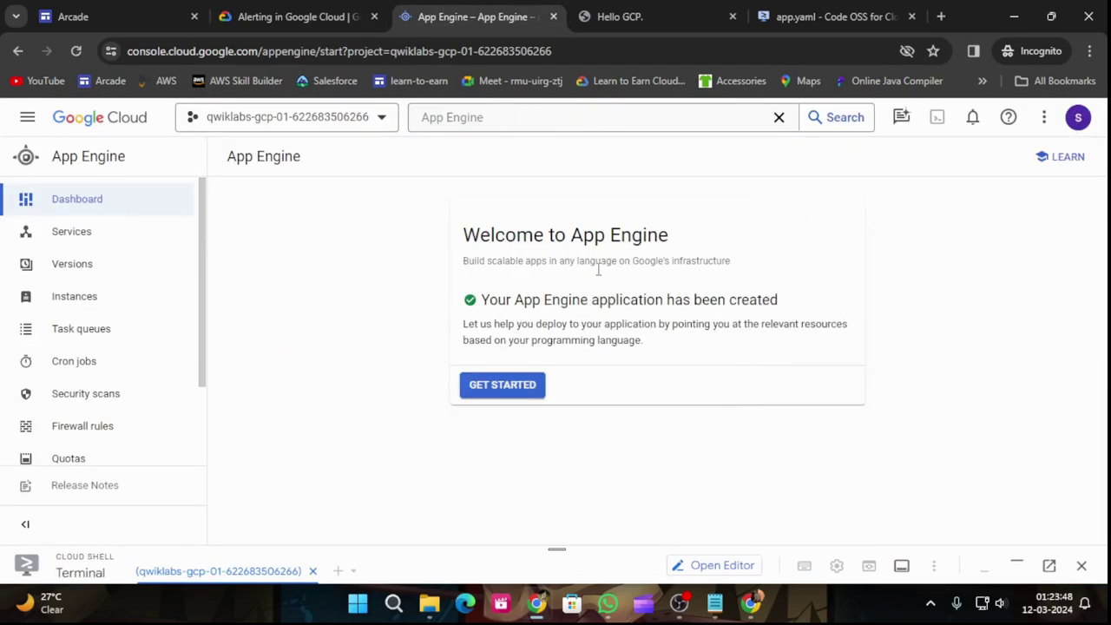
{"action": "left_click", "coordinate": [295, 15]}
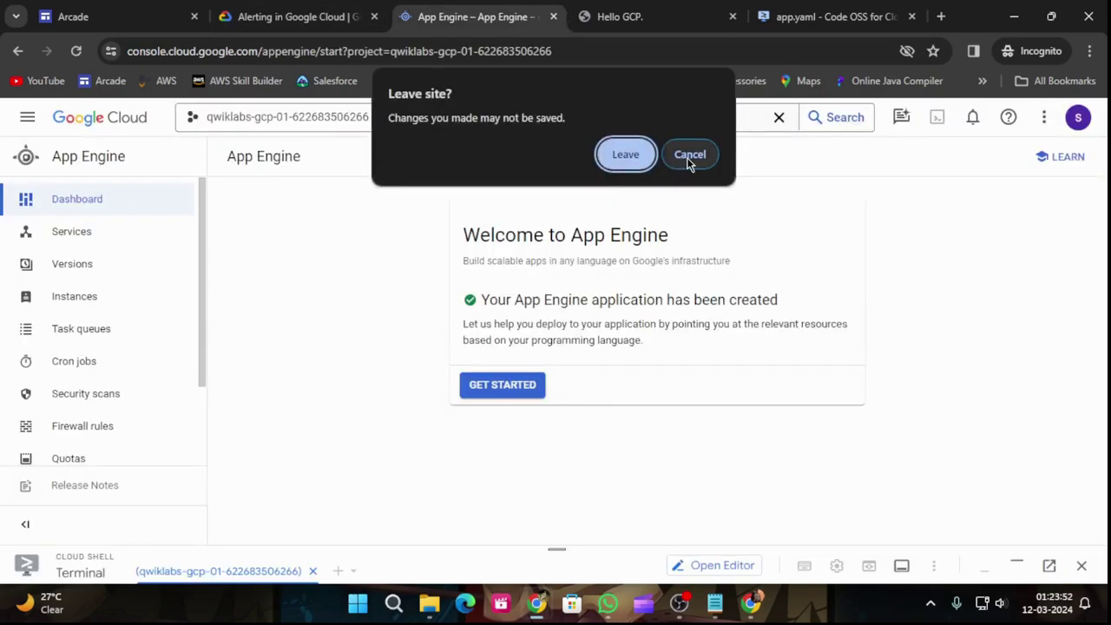
{"action": "left_click", "coordinate": [689, 157]}
{"action": "left_click", "coordinate": [491, 389]}
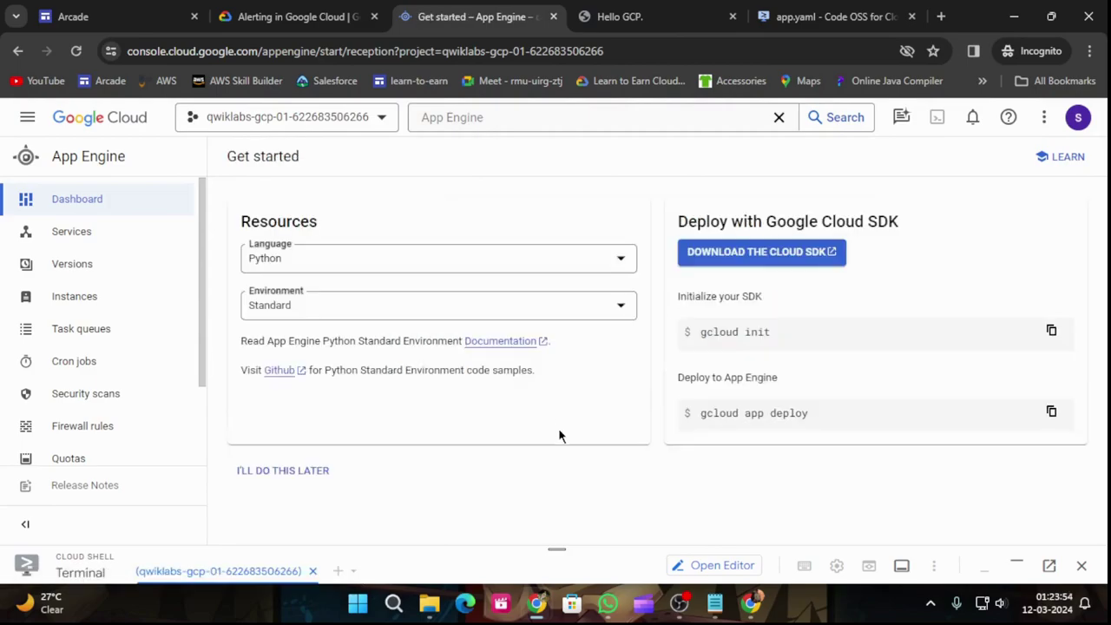
{"action": "left_click", "coordinate": [383, 116]}
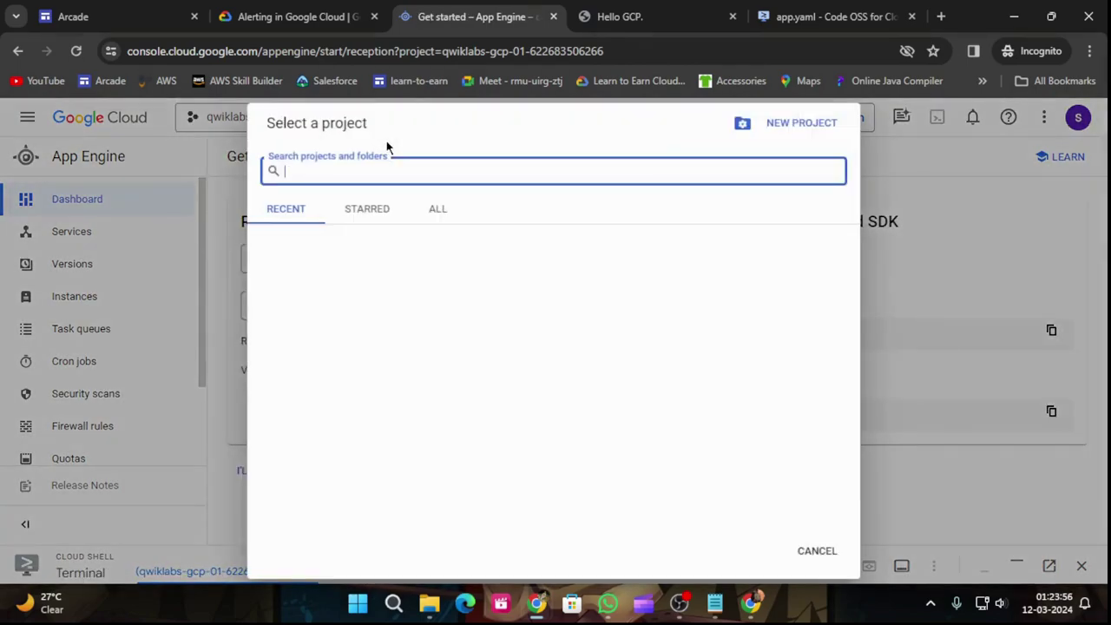
{"action": "left_click", "coordinate": [1023, 261]}
{"action": "left_click", "coordinate": [79, 207]}
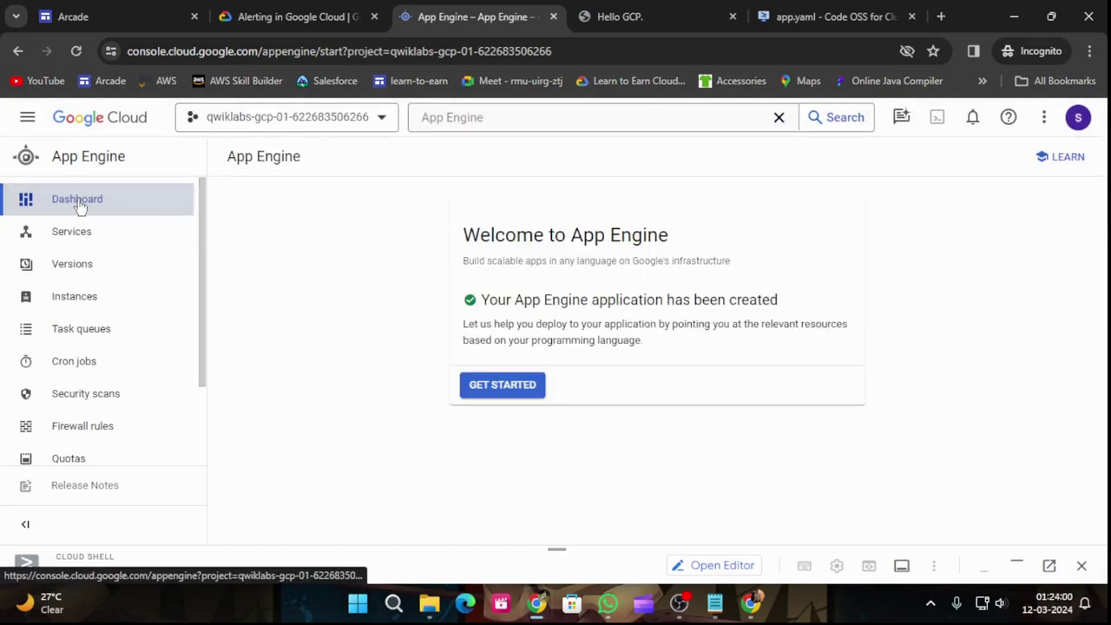
Step: Re-run the deployment progress check and expand the Cloud Shell terminal
{"action": "left_click", "coordinate": [272, 16]}
{"action": "left_click", "coordinate": [434, 470]}
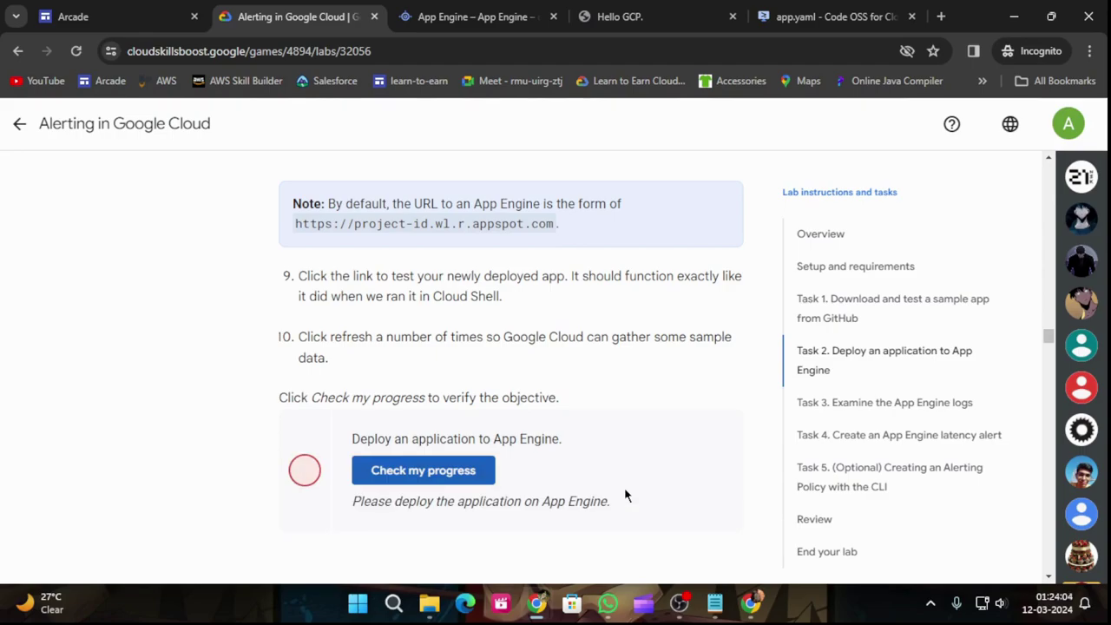
{"action": "left_click", "coordinate": [476, 17]}
{"action": "left_click", "coordinate": [568, 566]}
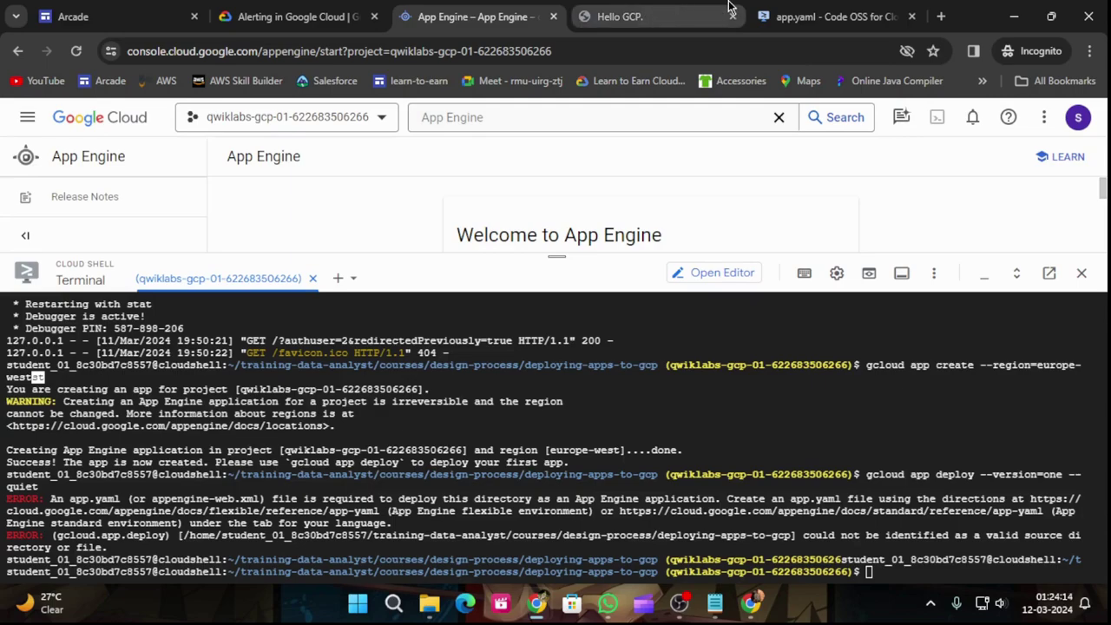
Step: In the code editor, start opening a file and enter the training-data-analyst folder
{"action": "left_click", "coordinate": [829, 16]}
{"action": "left_click", "coordinate": [20, 114]}
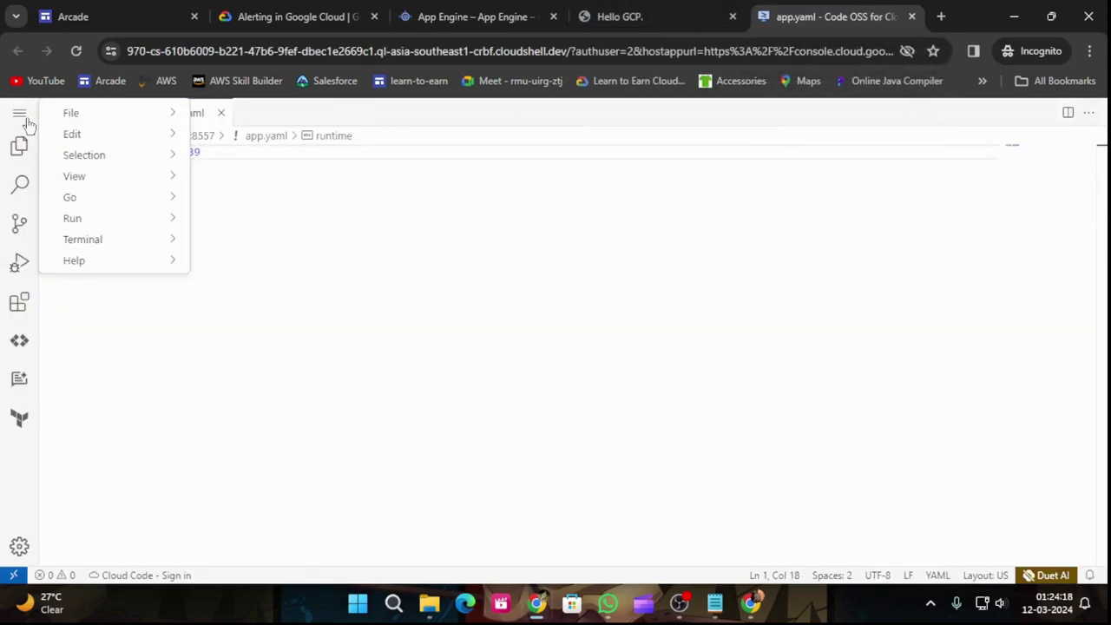
{"action": "mouse_move", "coordinate": [99, 113]}
{"action": "left_click", "coordinate": [248, 183]}
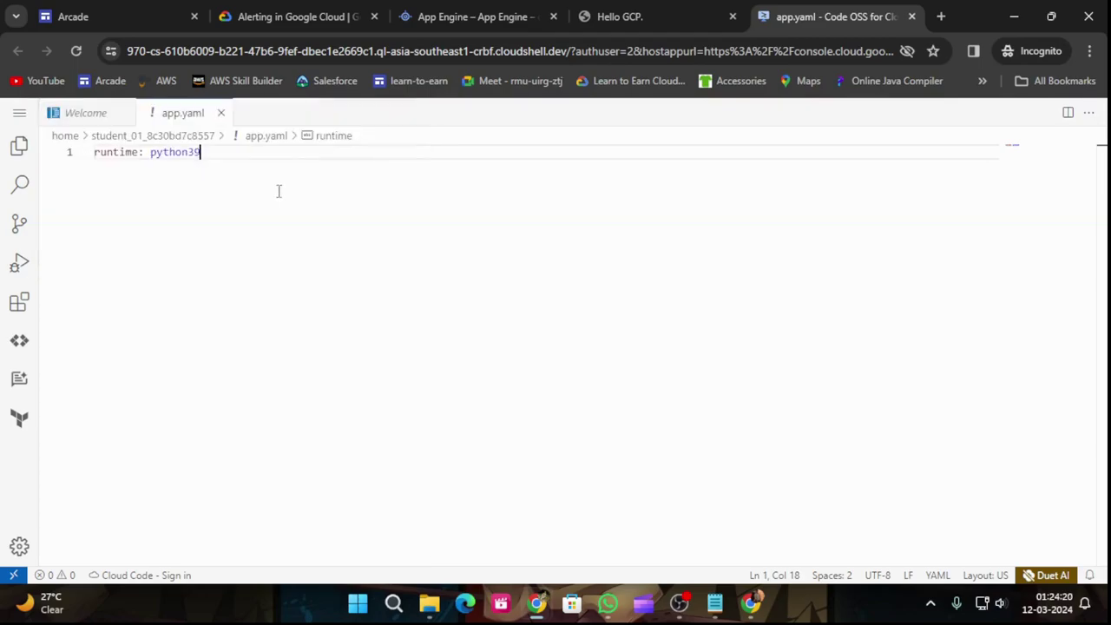
{"action": "left_click", "coordinate": [363, 270]}
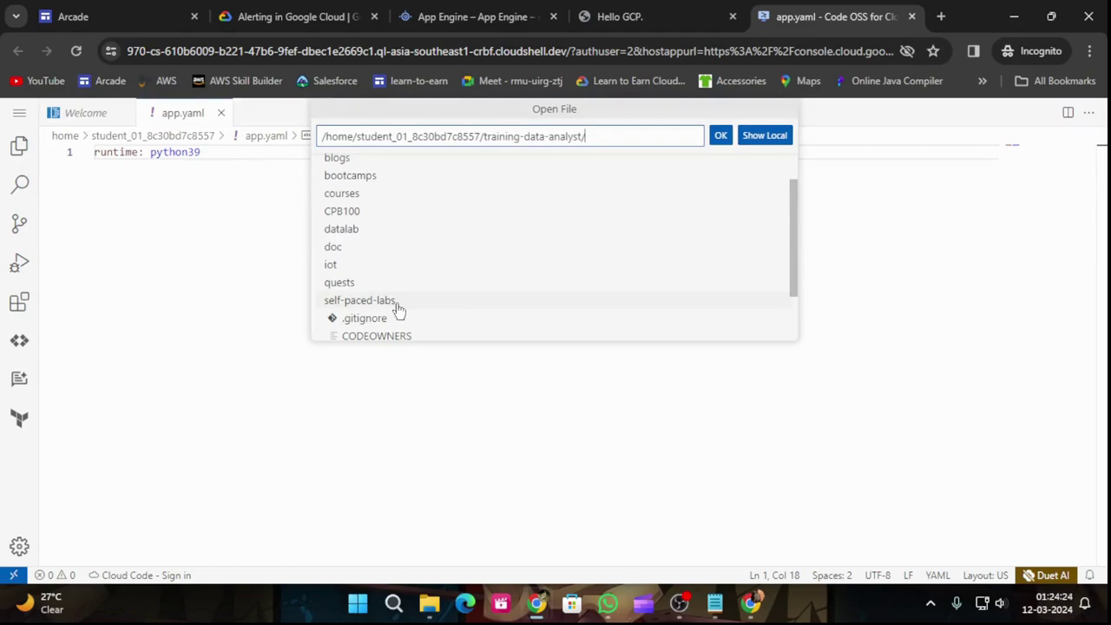
Step: Browse courses > design-process > deploying-apps-to-gcp and open main.py
{"action": "scroll", "coordinate": [434, 304], "scroll_direction": "down", "scroll_amount": 2}
{"action": "scroll", "coordinate": [439, 303], "scroll_direction": "up", "scroll_amount": 1}
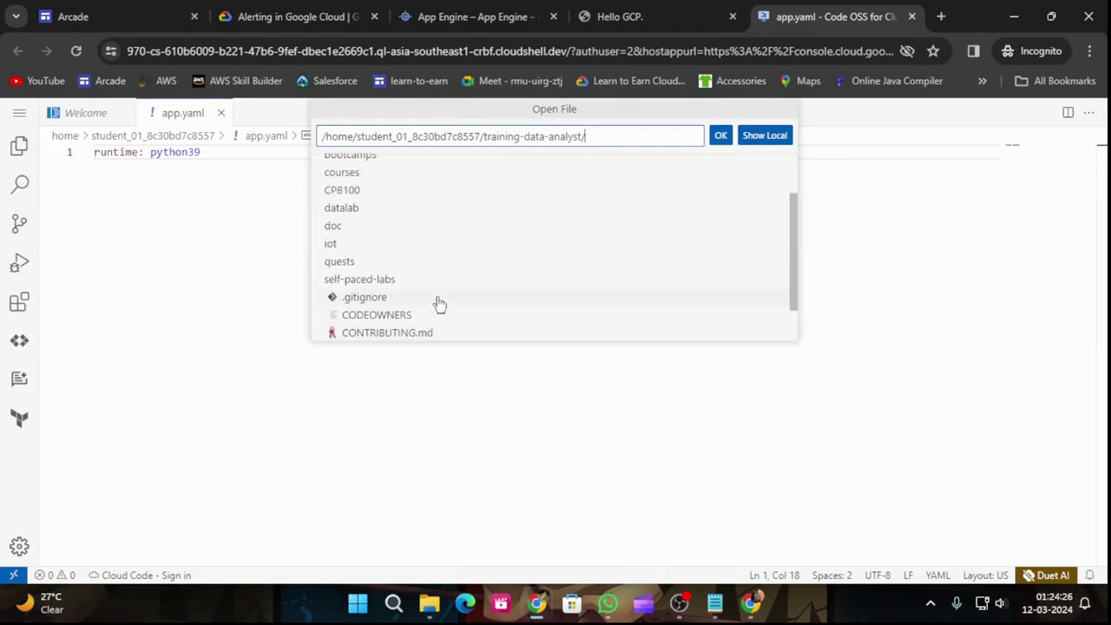
{"action": "left_click", "coordinate": [340, 174]}
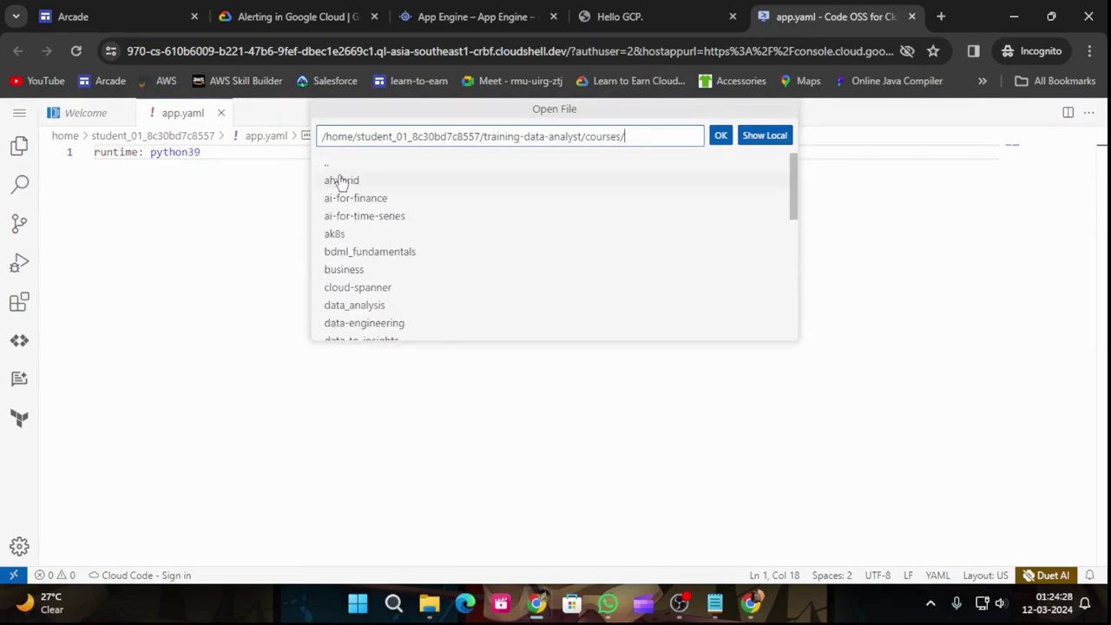
{"action": "scroll", "coordinate": [425, 241], "scroll_direction": "down", "scroll_amount": 2}
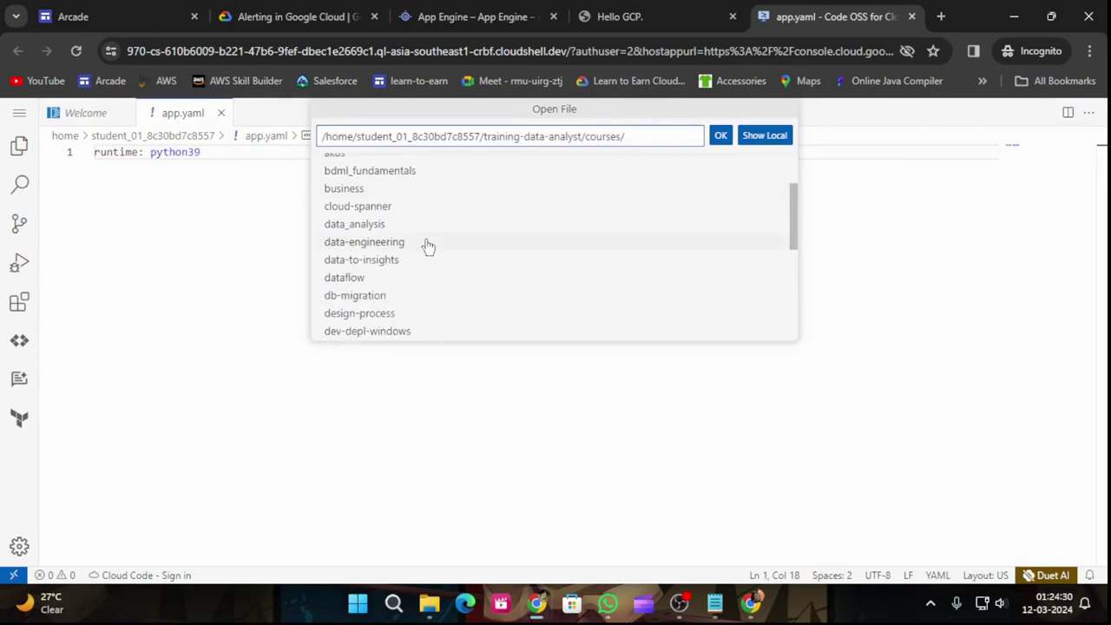
{"action": "scroll", "coordinate": [427, 246], "scroll_direction": "down", "scroll_amount": 1}
{"action": "left_click", "coordinate": [401, 272]}
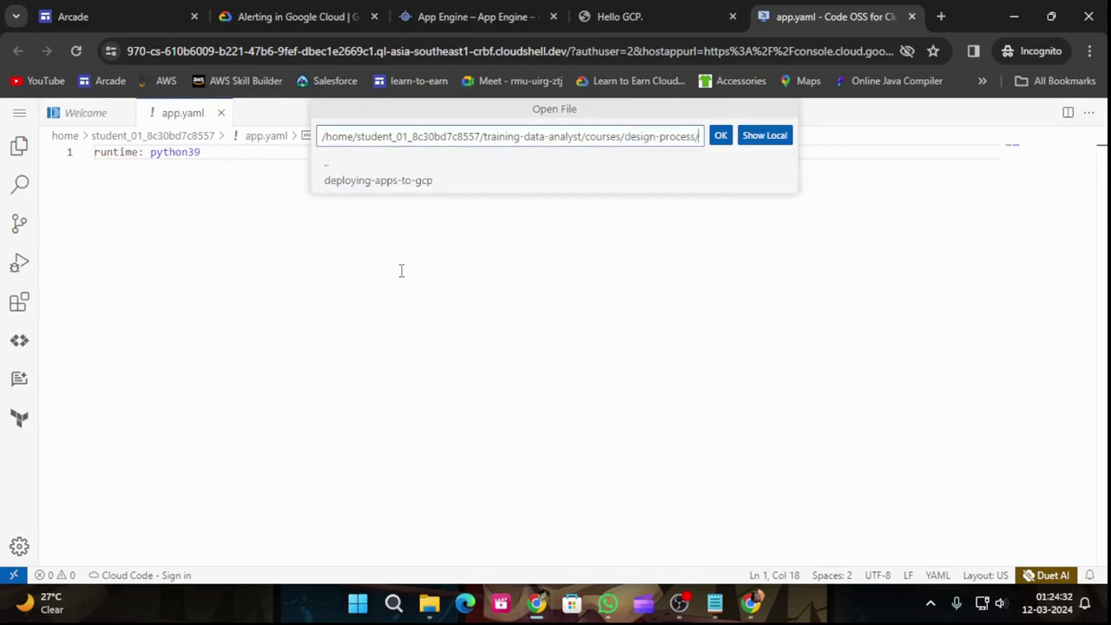
{"action": "left_click", "coordinate": [379, 180]}
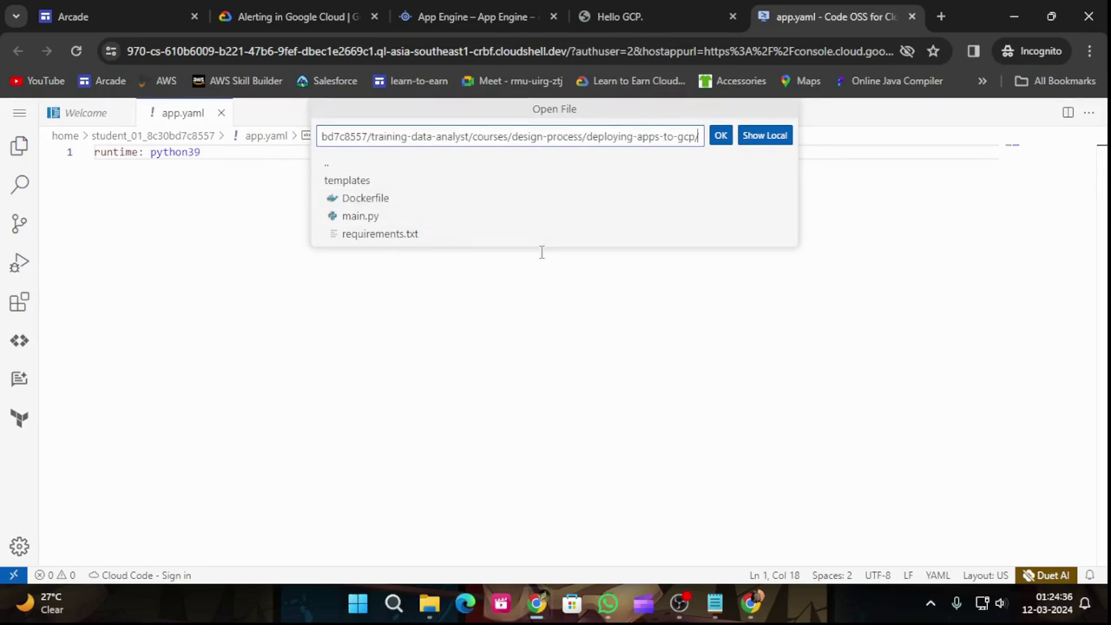
{"action": "left_click", "coordinate": [378, 222]}
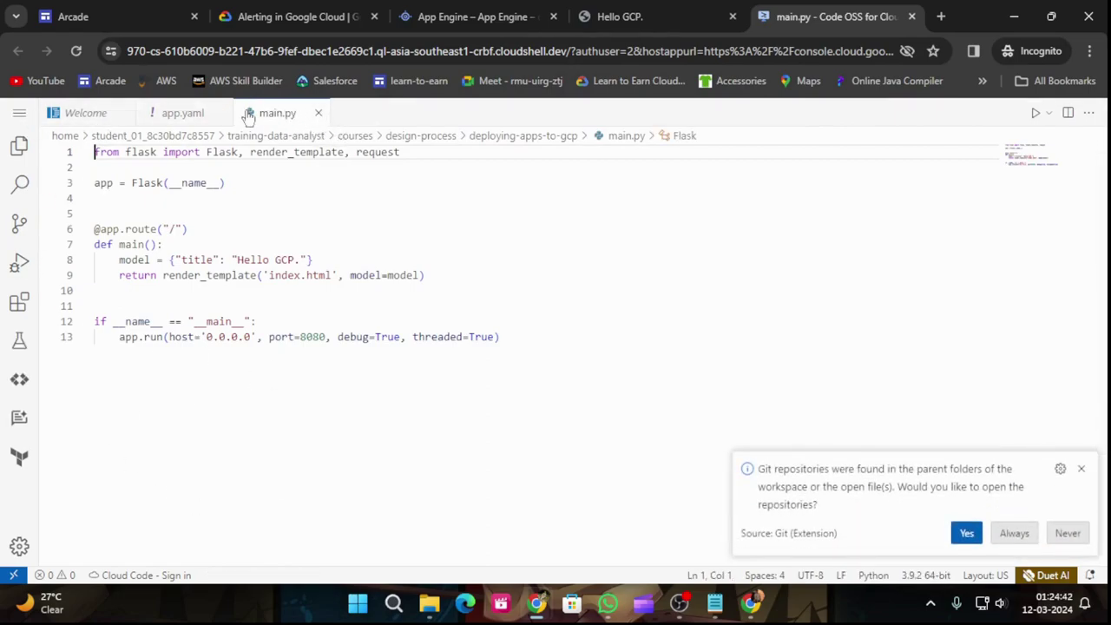
Step: Copy the app.yaml file name from step 2 of the lab instructions
{"action": "left_click", "coordinate": [21, 114]}
{"action": "mouse_move", "coordinate": [71, 113]}
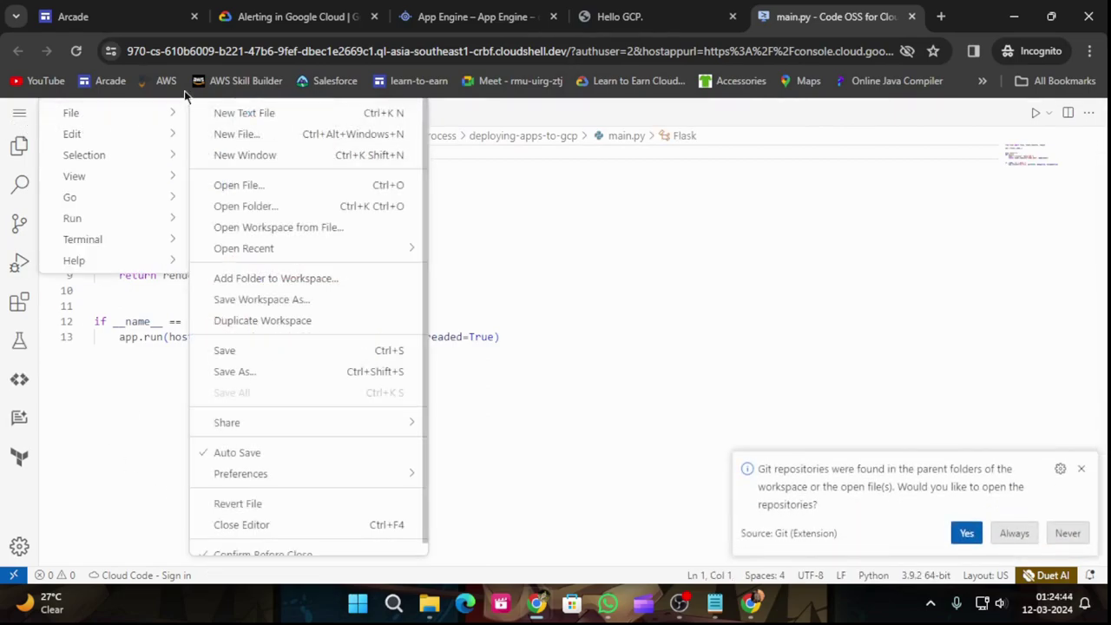
{"action": "left_click", "coordinate": [290, 136]}
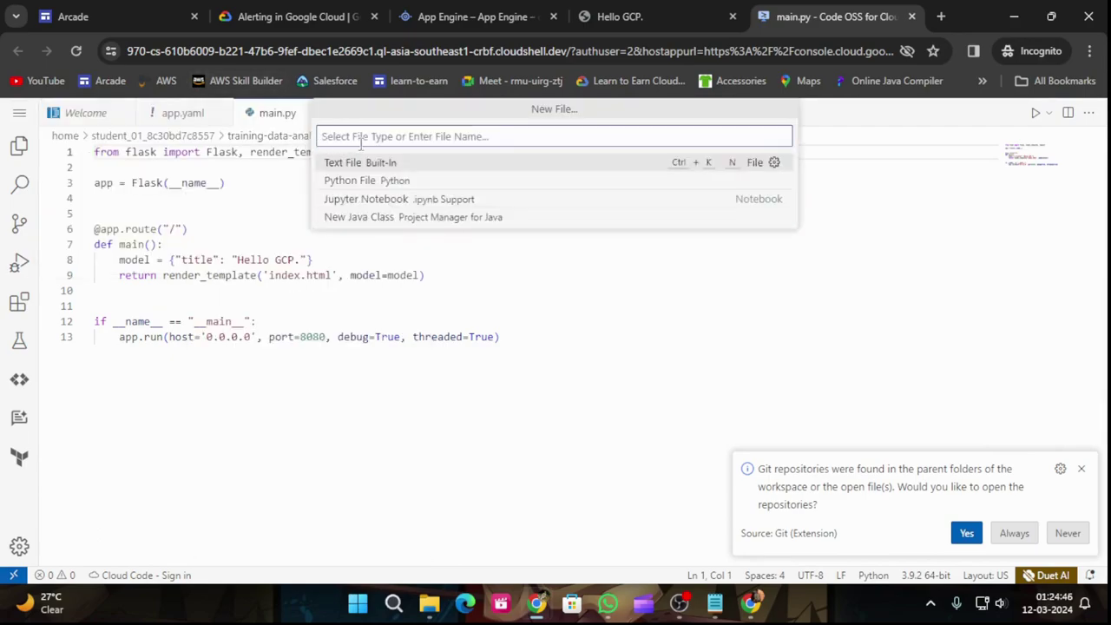
{"action": "left_click", "coordinate": [282, 16]}
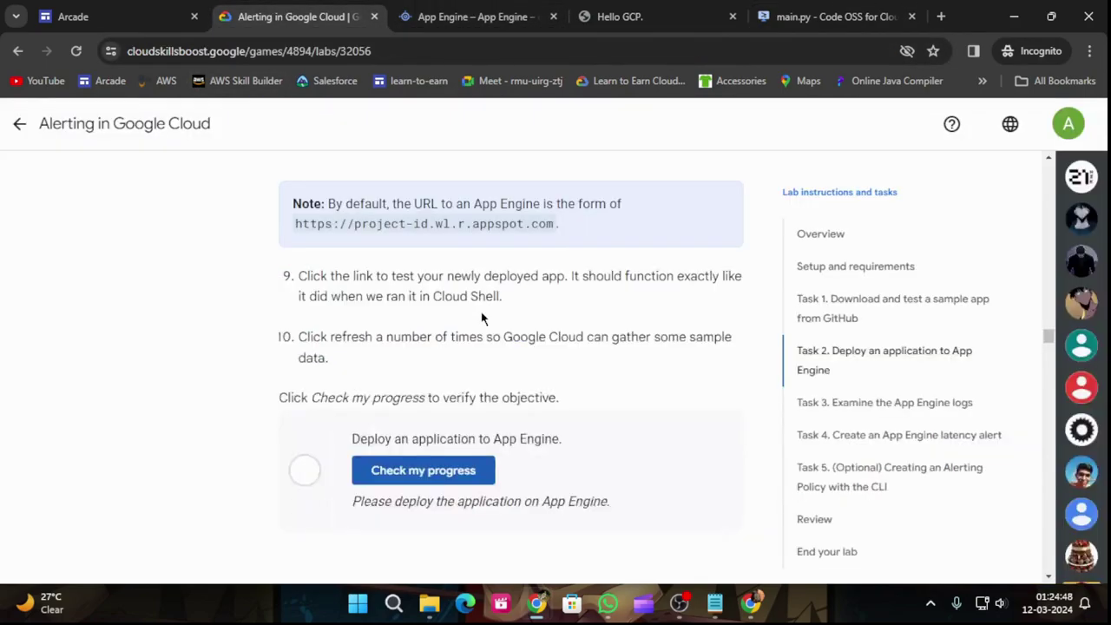
{"action": "scroll", "coordinate": [483, 328], "scroll_direction": "up", "scroll_amount": 7}
{"action": "scroll", "coordinate": [484, 328], "scroll_direction": "down", "scroll_amount": 2}
{"action": "key", "text": "ctrl+Tab"}
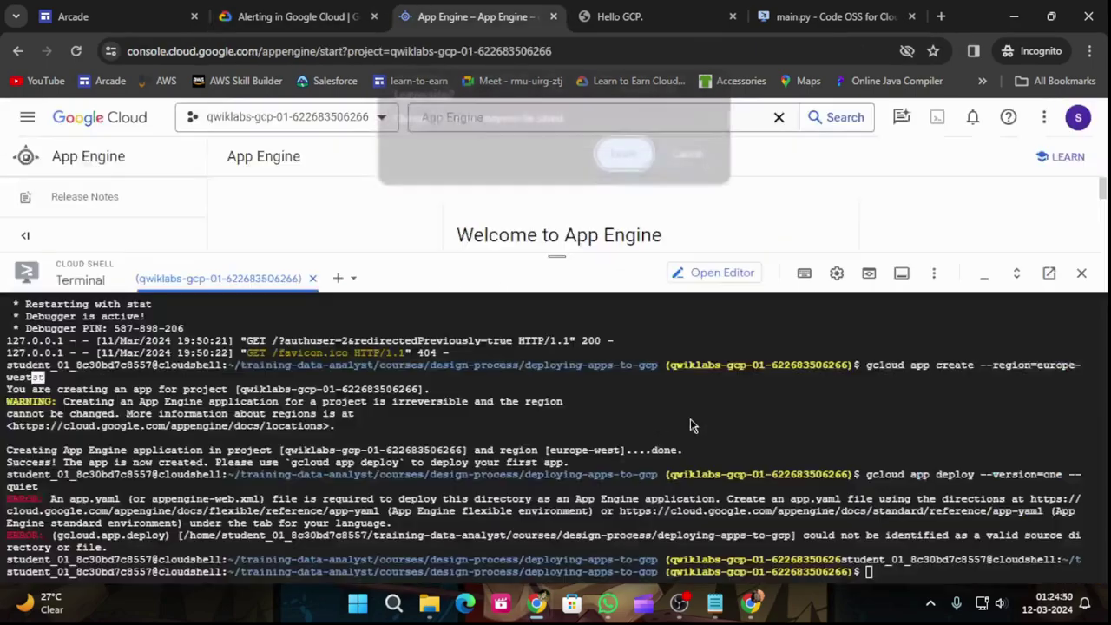
{"action": "left_click", "coordinate": [690, 156]}
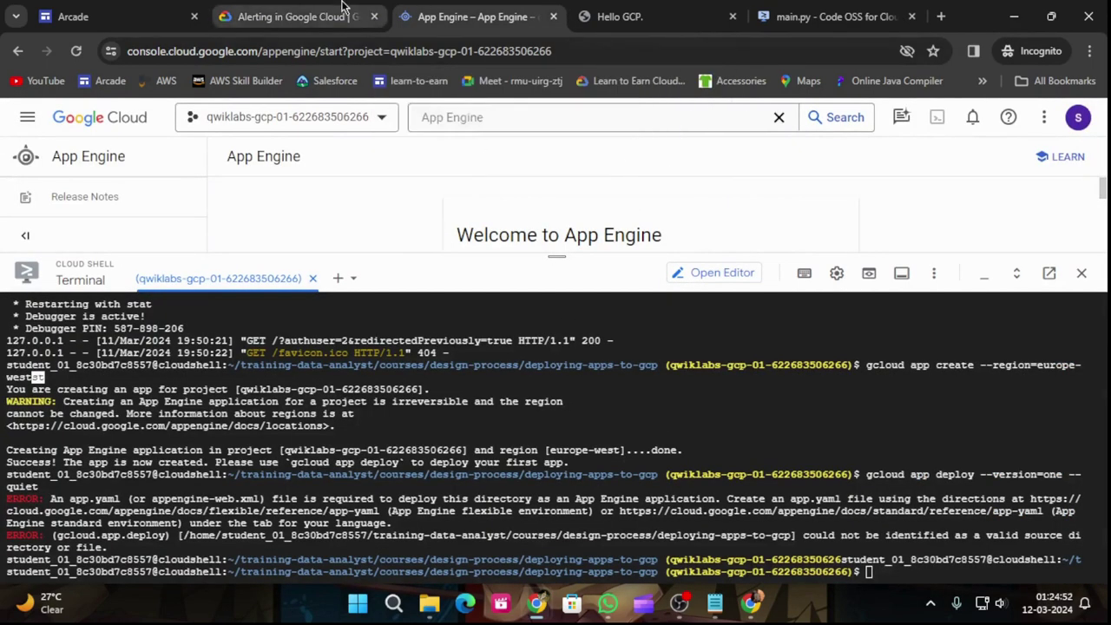
{"action": "key", "text": "ctrl+shift+Tab"}
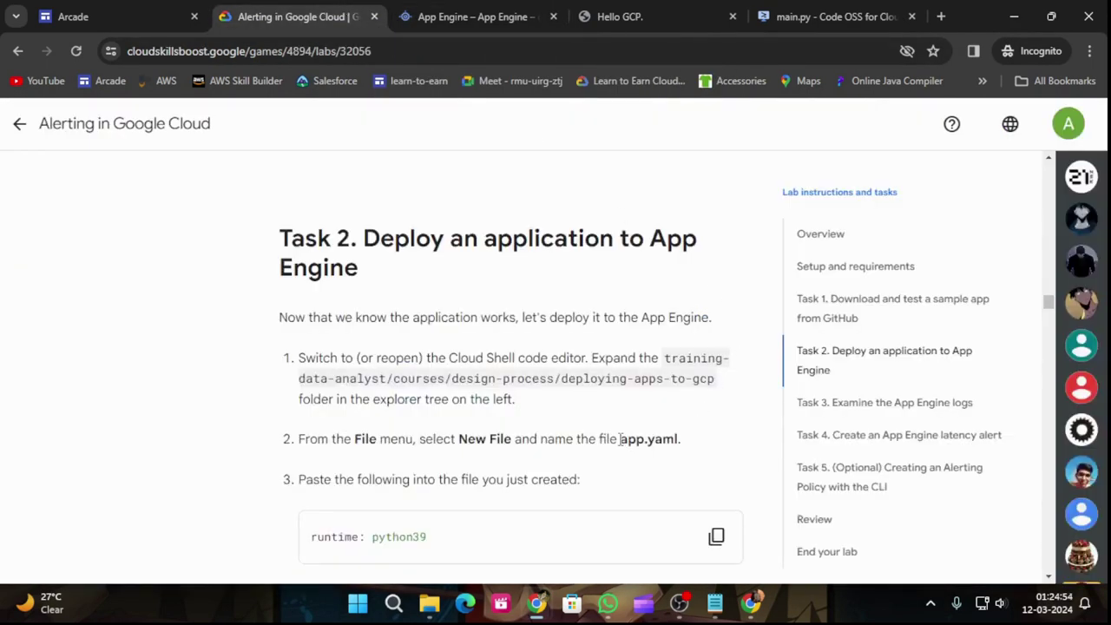
{"action": "left_click_drag", "start_coordinate": [620, 439], "coordinate": [677, 440]}
{"action": "key", "text": "ctrl+Tab"}
{"action": "key", "text": "ctrl+Tab"}
{"action": "key", "text": "ctrl+Tab"}
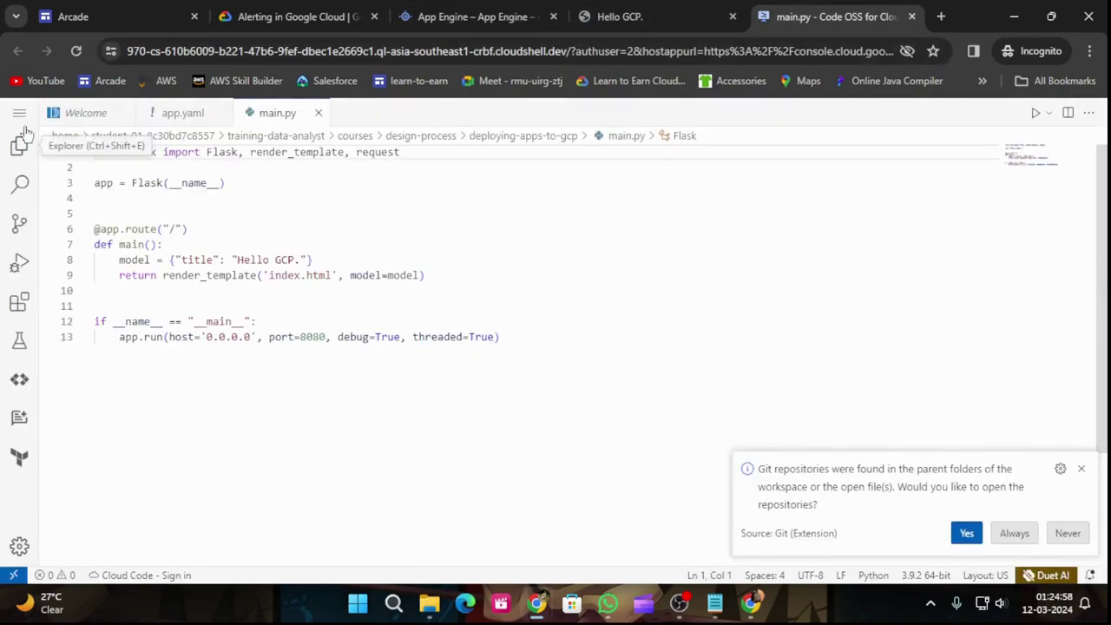
Step: Create a new file named app.yaml in the deploying-apps-to-gcp folder
{"action": "left_click", "coordinate": [19, 113]}
{"action": "mouse_move", "coordinate": [96, 119]}
{"action": "left_click", "coordinate": [248, 134]}
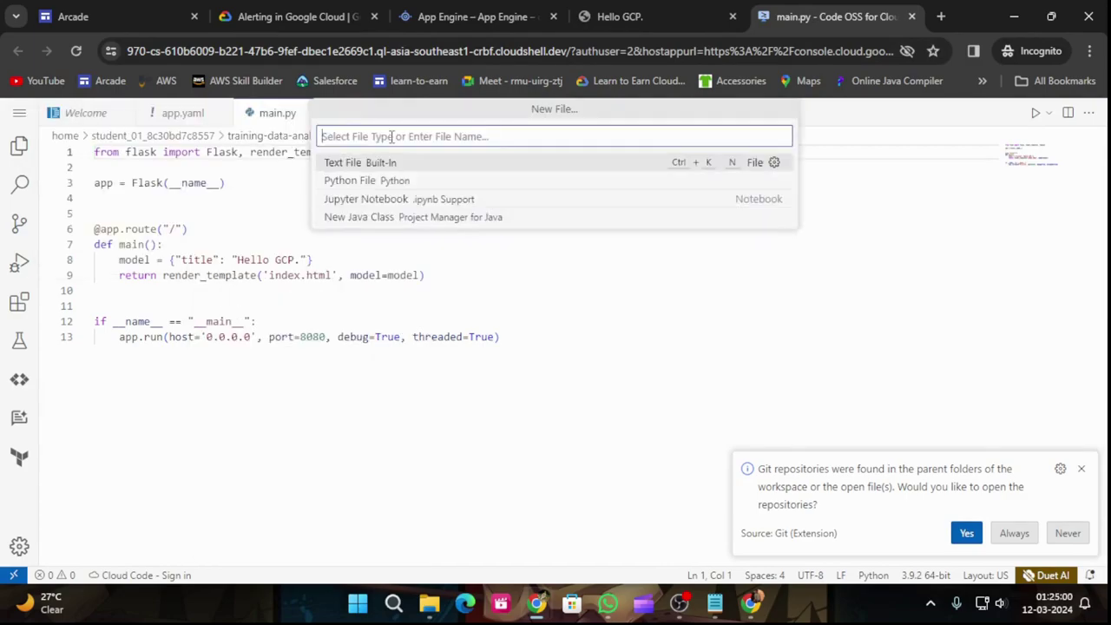
{"action": "type", "text": "app.yaml"}
{"action": "key", "text": "Return"}
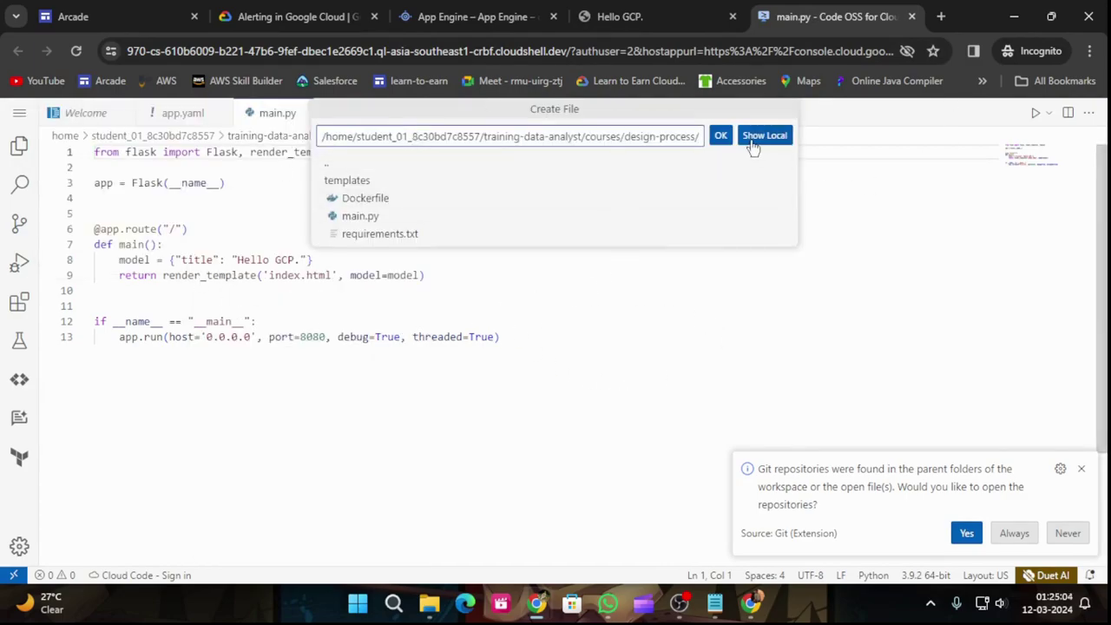
{"action": "left_click", "coordinate": [723, 136]}
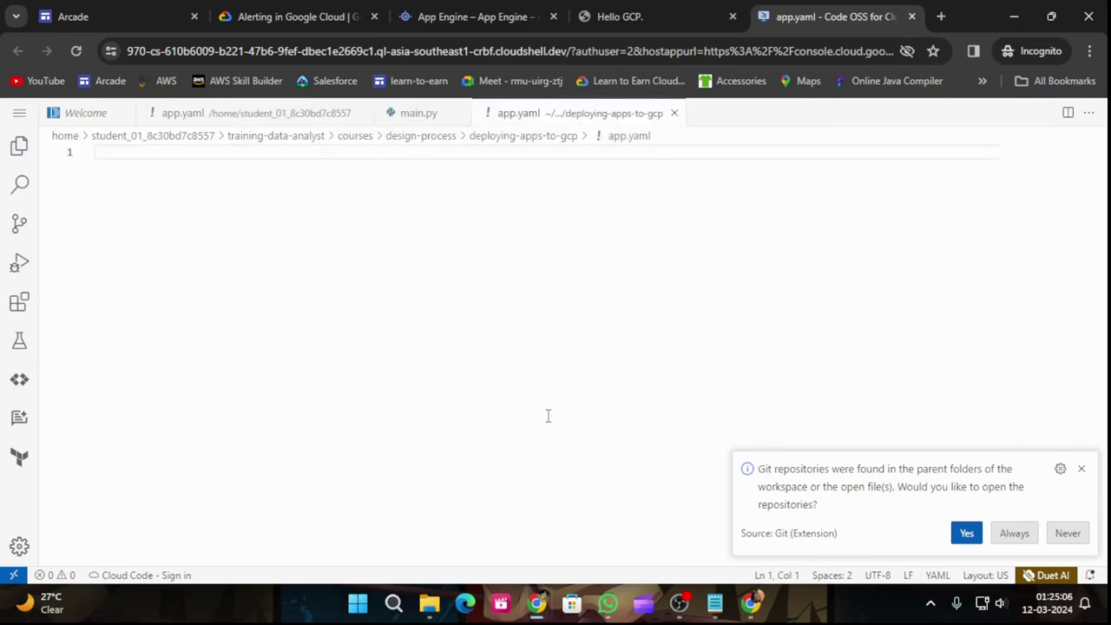
Step: Paste runtime: python39 from the lab into app.yaml and save it
{"action": "left_click", "coordinate": [299, 12]}
{"action": "scroll", "coordinate": [817, 295], "scroll_direction": "down", "scroll_amount": 3}
{"action": "left_click", "coordinate": [719, 294]}
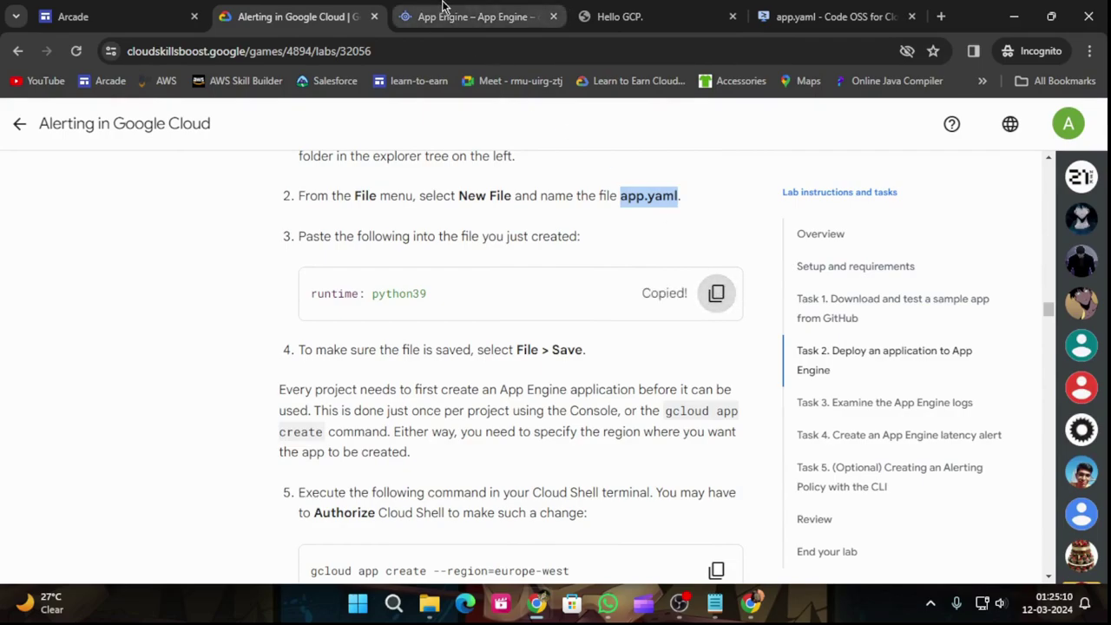
{"action": "left_click", "coordinate": [447, 14]}
{"action": "left_click", "coordinate": [790, 13]}
{"action": "key", "text": "ctrl+v"}
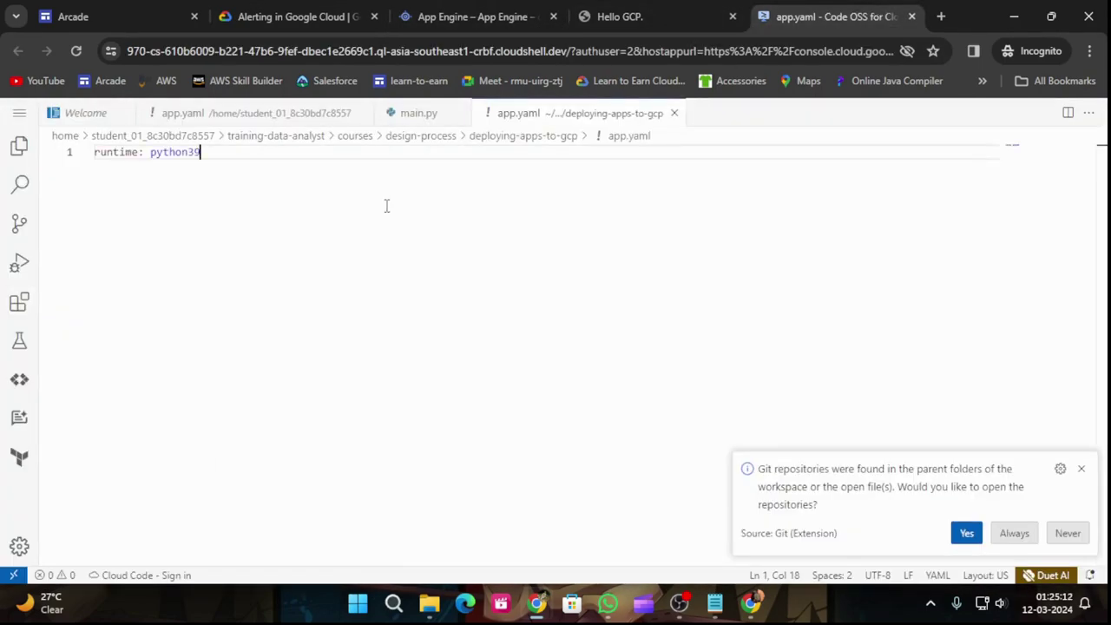
{"action": "left_click", "coordinate": [21, 116]}
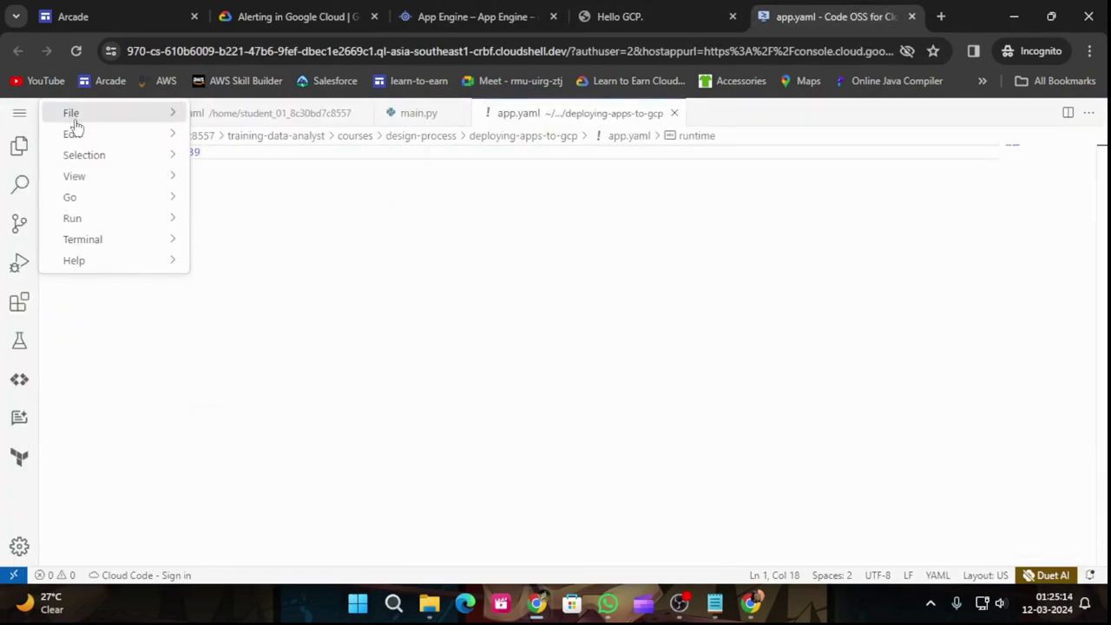
{"action": "mouse_move", "coordinate": [75, 124]}
{"action": "left_click", "coordinate": [289, 352]}
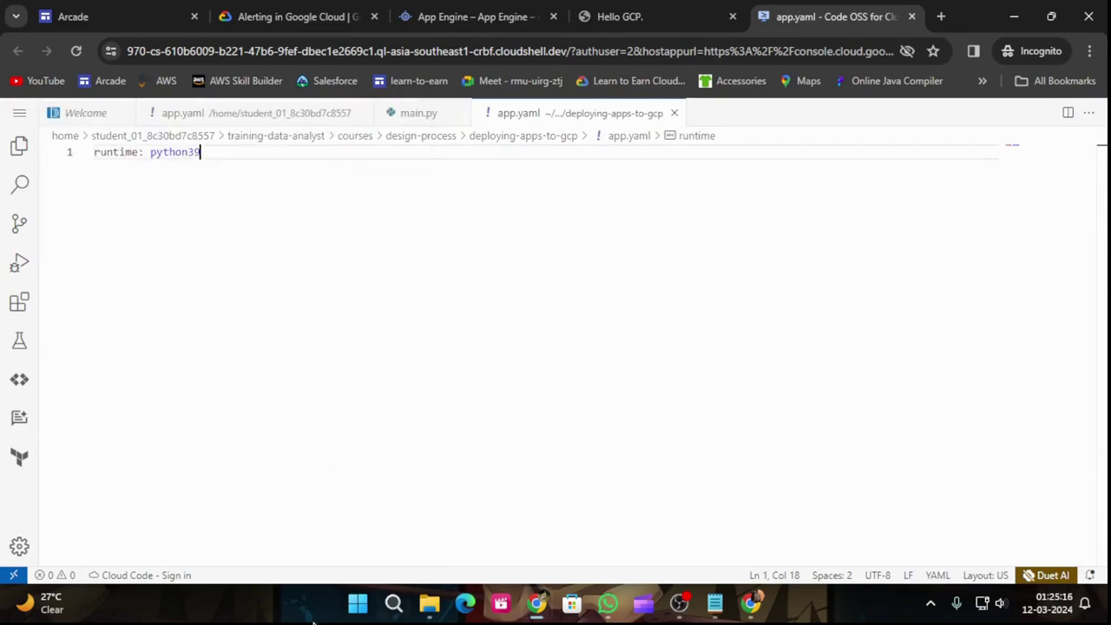
Step: Copy the gcloud app create command from the lab instructions
{"action": "left_click", "coordinate": [260, 14]}
{"action": "scroll", "coordinate": [584, 349], "scroll_direction": "down", "scroll_amount": 4}
{"action": "scroll", "coordinate": [652, 318], "scroll_direction": "up", "scroll_amount": 2}
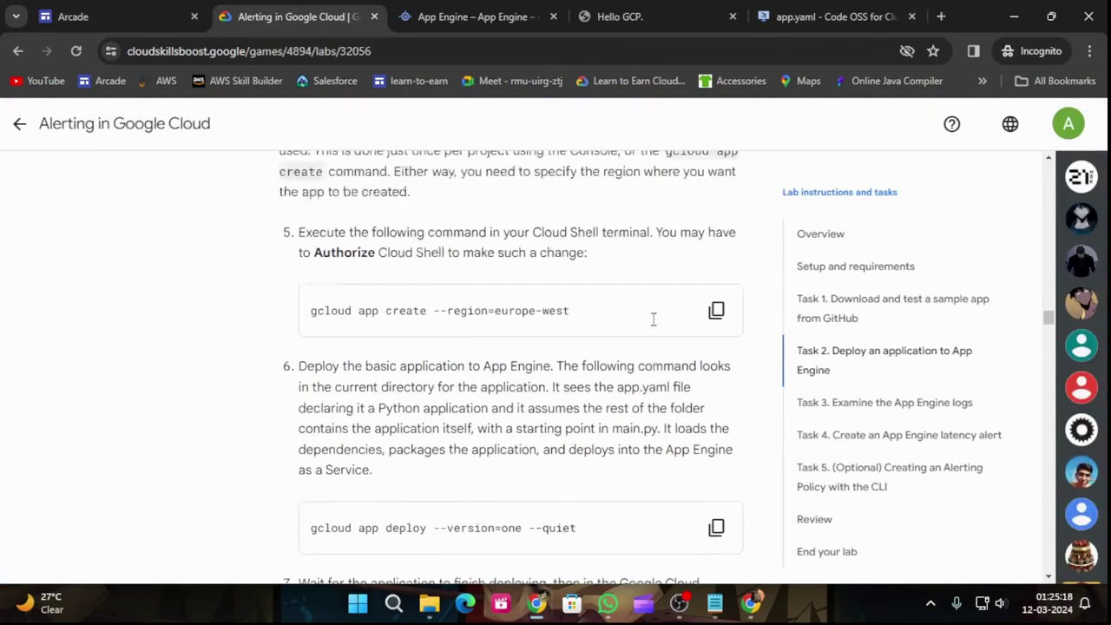
{"action": "left_click", "coordinate": [717, 408]}
{"action": "left_click", "coordinate": [489, 18]}
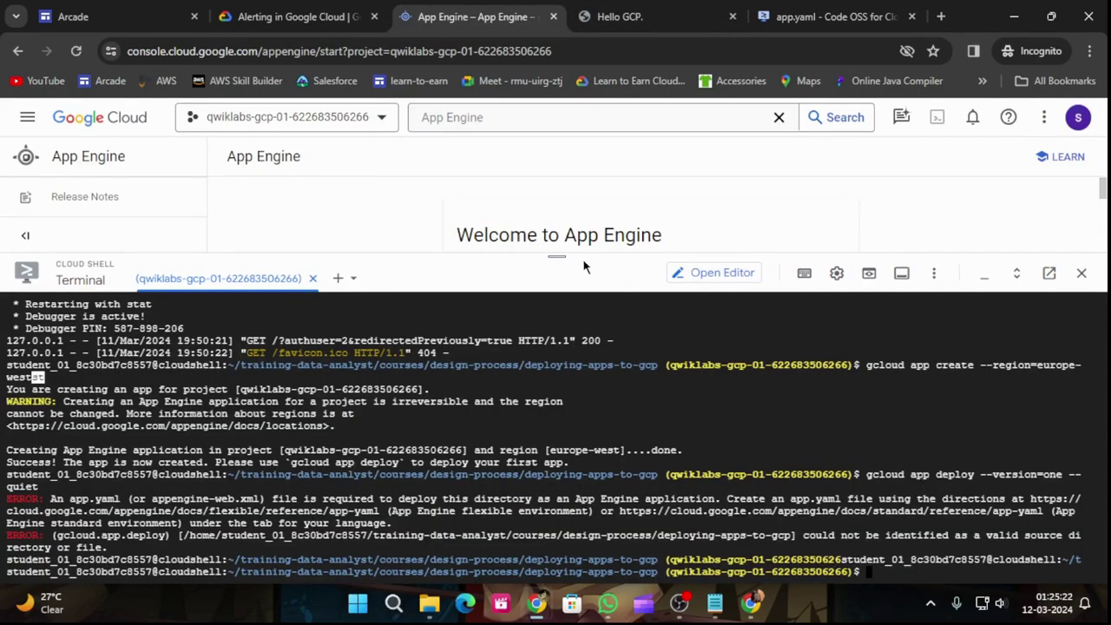
Step: Run gcloud app create --region=europe-west, then gcloud app deploy --version=one --quiet in Cloud Shell
{"action": "left_click_drag", "start_coordinate": [559, 257], "coordinate": [558, 145]}
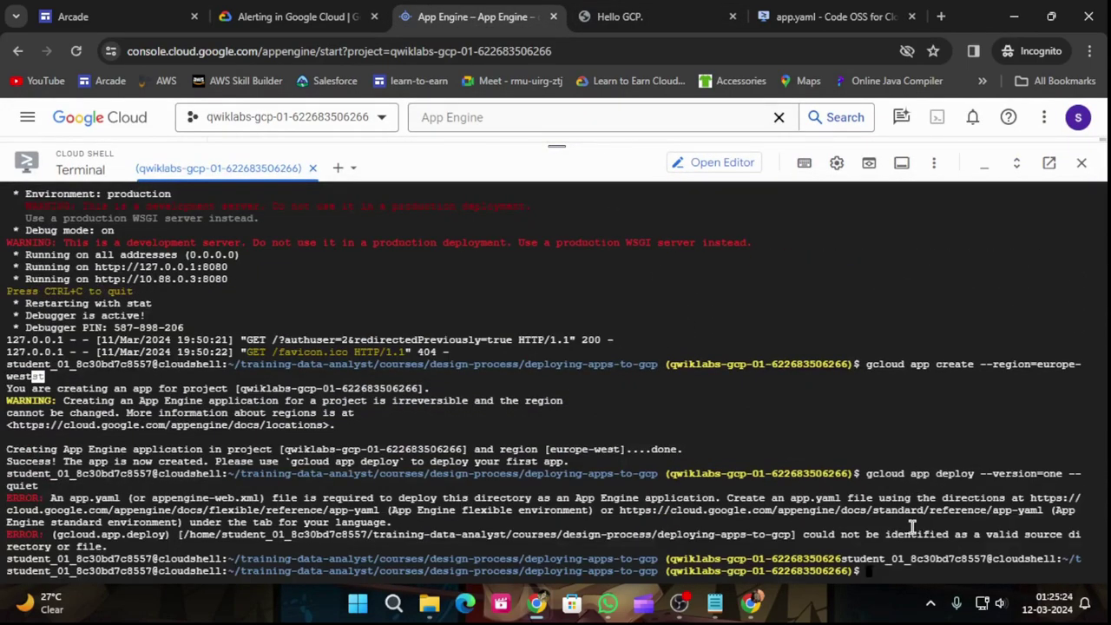
{"action": "key", "text": "ctrl+v"}
{"action": "key", "text": "Return"}
{"action": "left_click", "coordinate": [293, 16]}
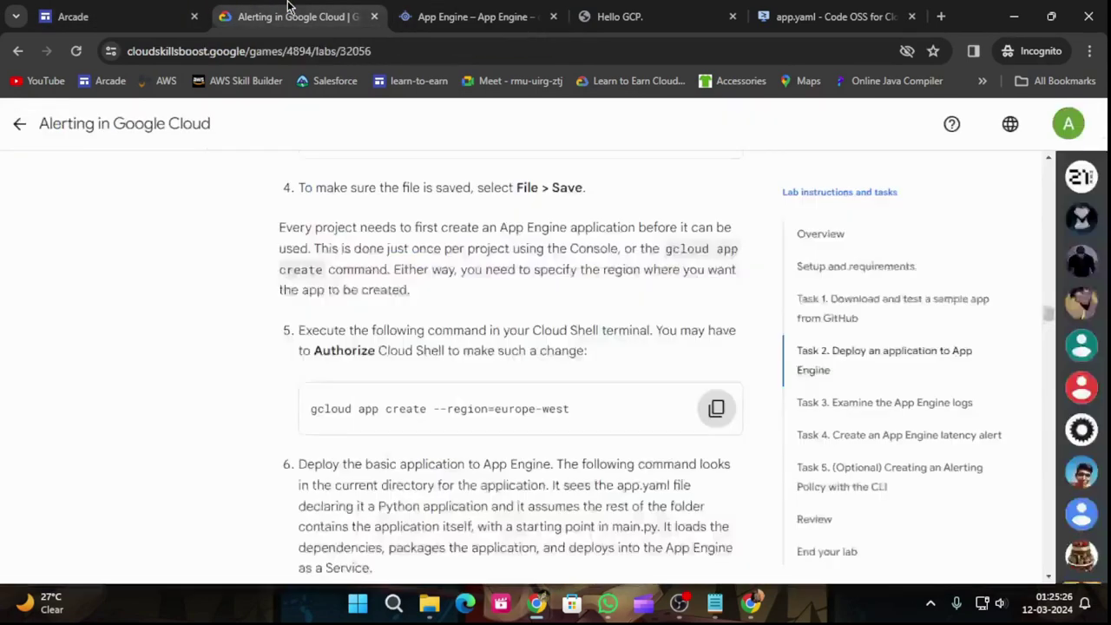
{"action": "scroll", "coordinate": [609, 324], "scroll_direction": "down", "scroll_amount": 4}
{"action": "left_click", "coordinate": [716, 303]}
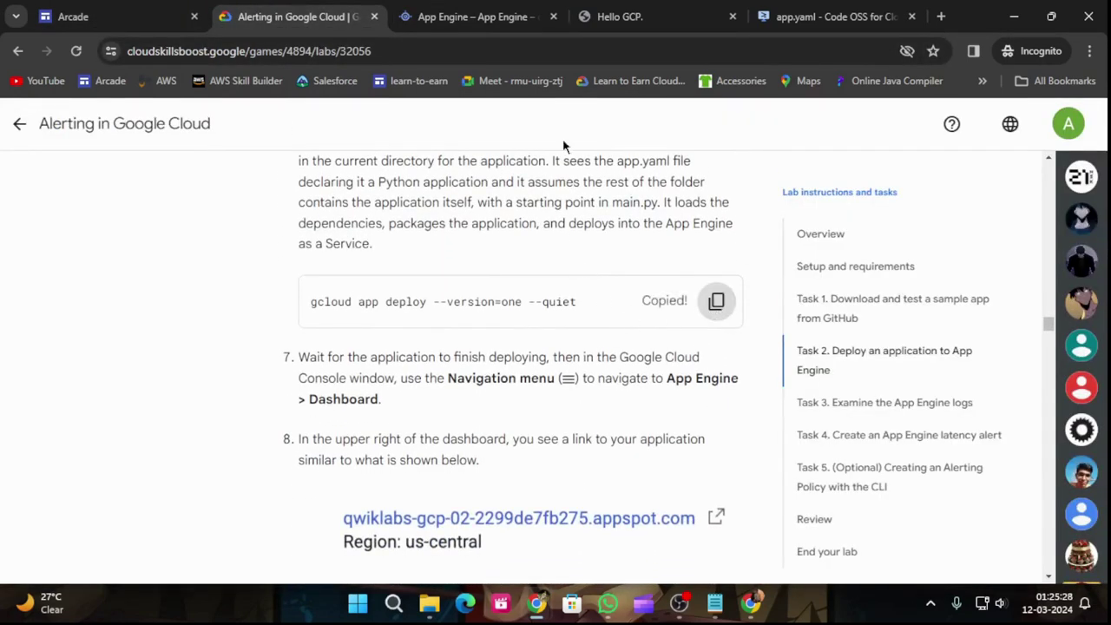
{"action": "left_click", "coordinate": [479, 17]}
{"action": "key", "text": "ctrl+v"}
{"action": "key", "text": "Return"}
Step: Have the lab check the deployment progress
{"action": "left_click", "coordinate": [293, 17]}
{"action": "scroll", "coordinate": [521, 452], "scroll_direction": "down", "scroll_amount": 3}
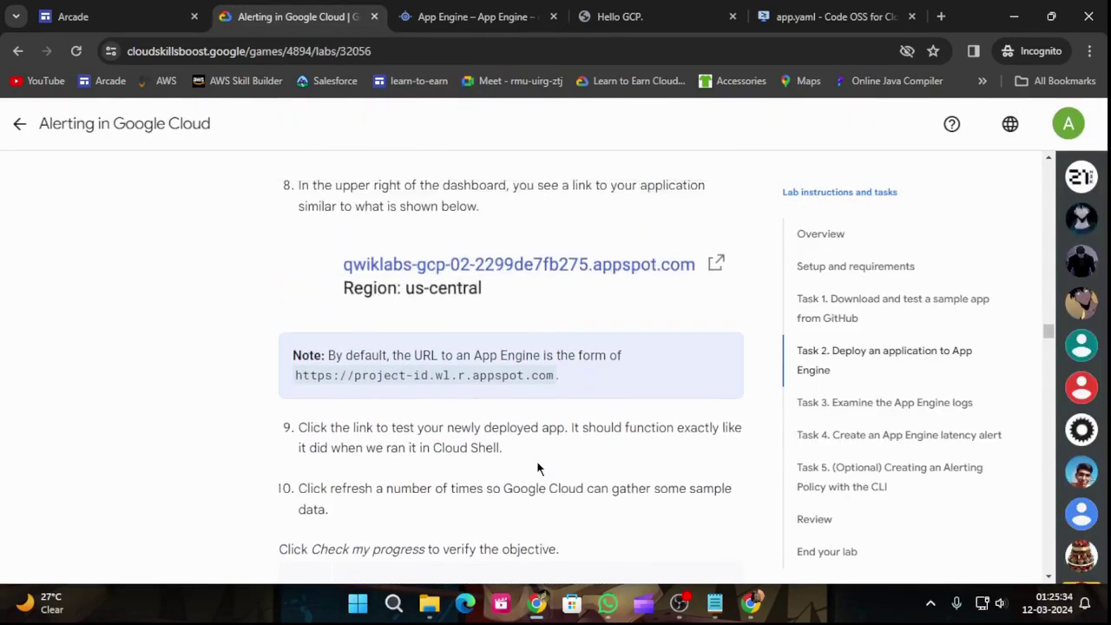
{"action": "scroll", "coordinate": [538, 467], "scroll_direction": "down", "scroll_amount": 1}
{"action": "left_click", "coordinate": [426, 390]}
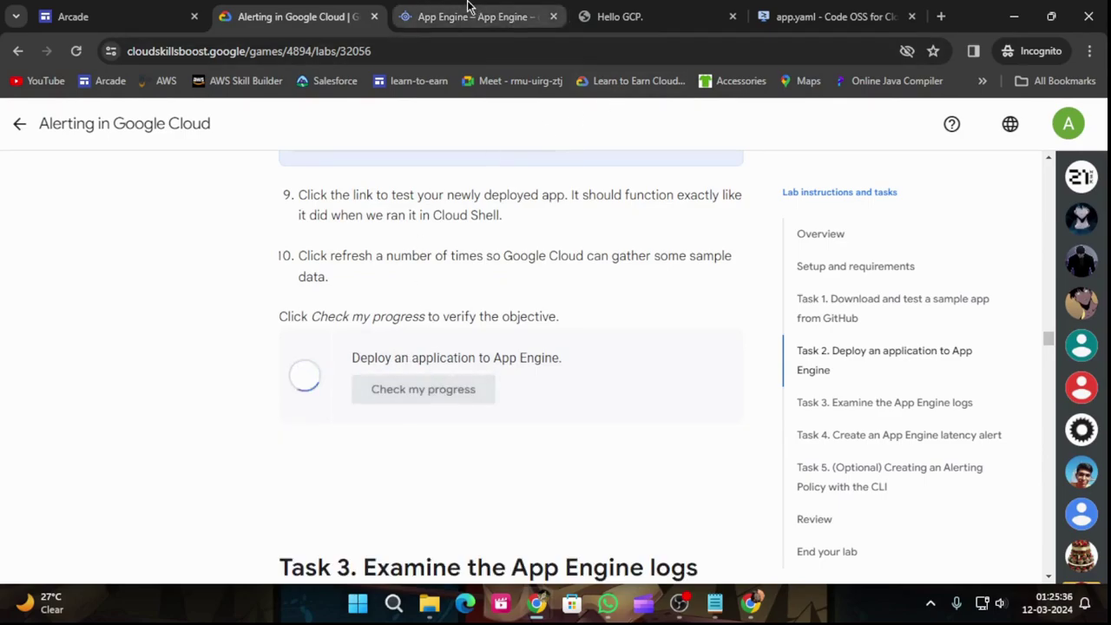
{"action": "left_click", "coordinate": [473, 16]}
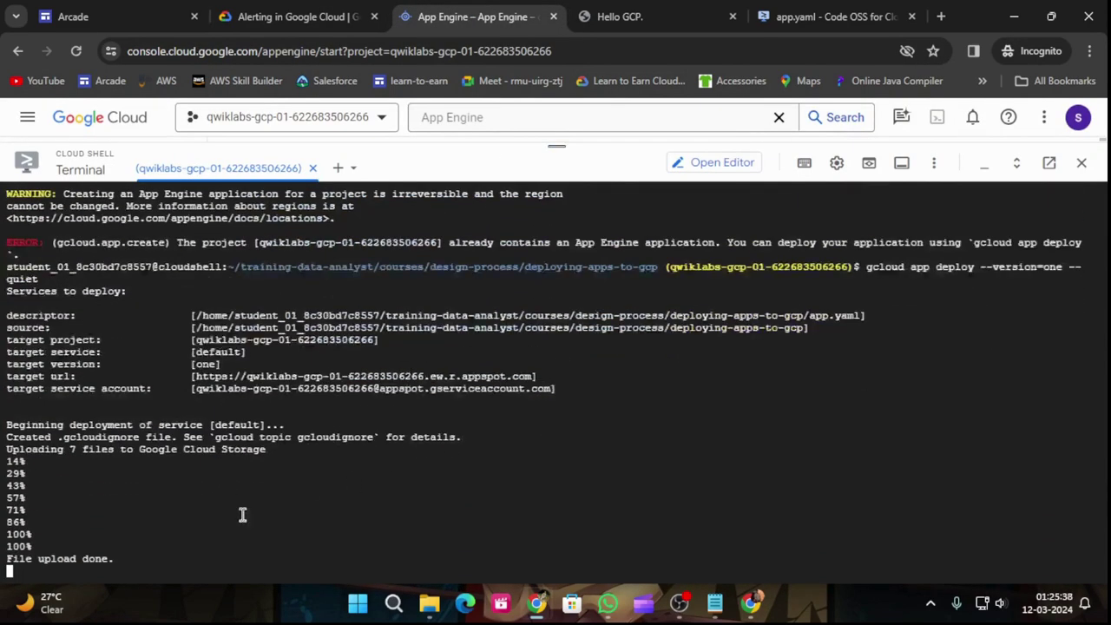
Step: Re-run the lab's deployment check and review the deploy output in Cloud Shell
{"action": "left_click", "coordinate": [281, 13]}
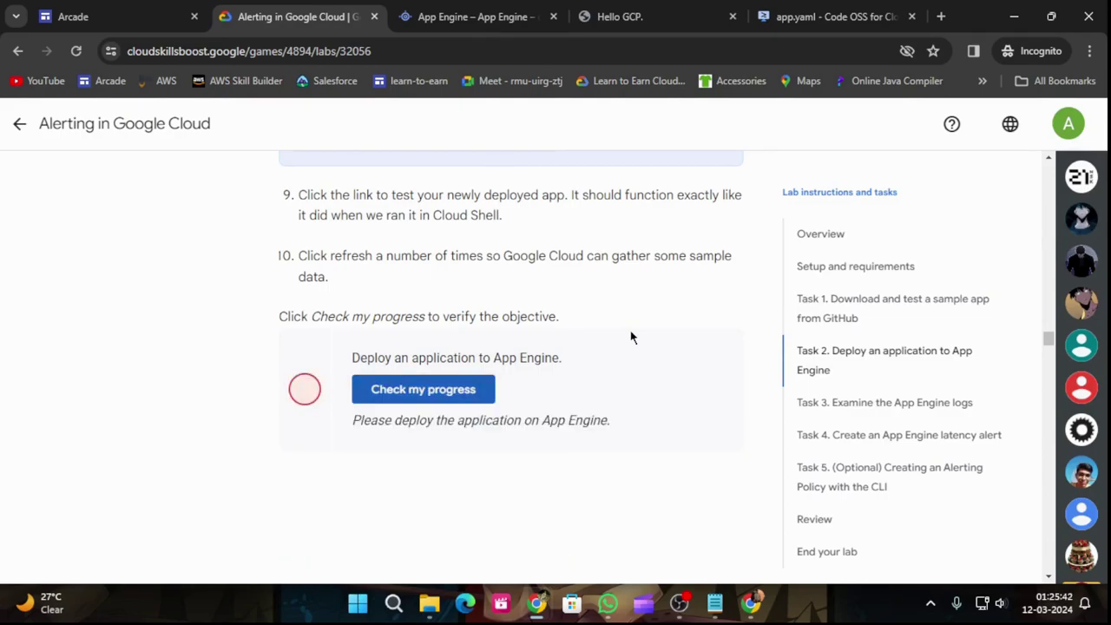
{"action": "left_click", "coordinate": [422, 390]}
{"action": "left_click", "coordinate": [501, 10]}
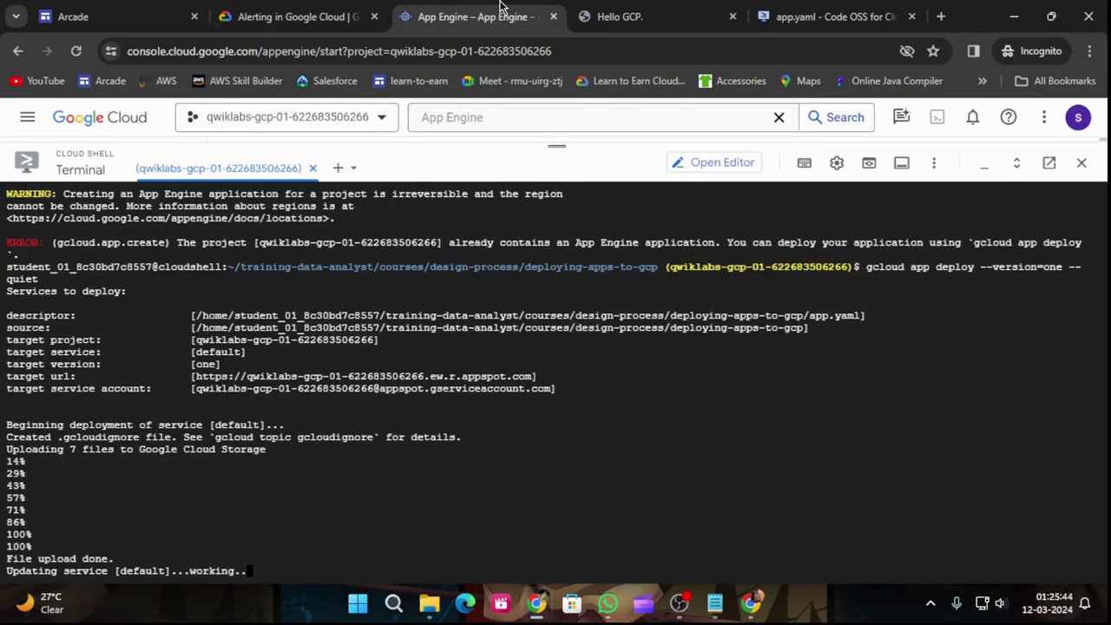
{"action": "left_click", "coordinate": [289, 16]}
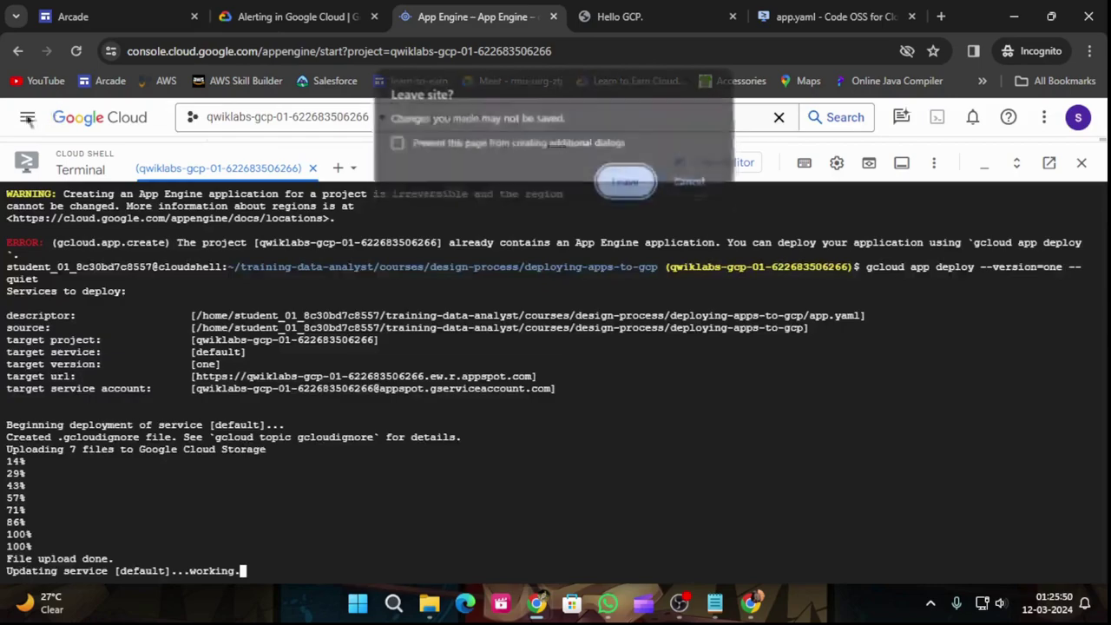
{"action": "left_click", "coordinate": [474, 16]}
{"action": "left_click", "coordinate": [690, 182]}
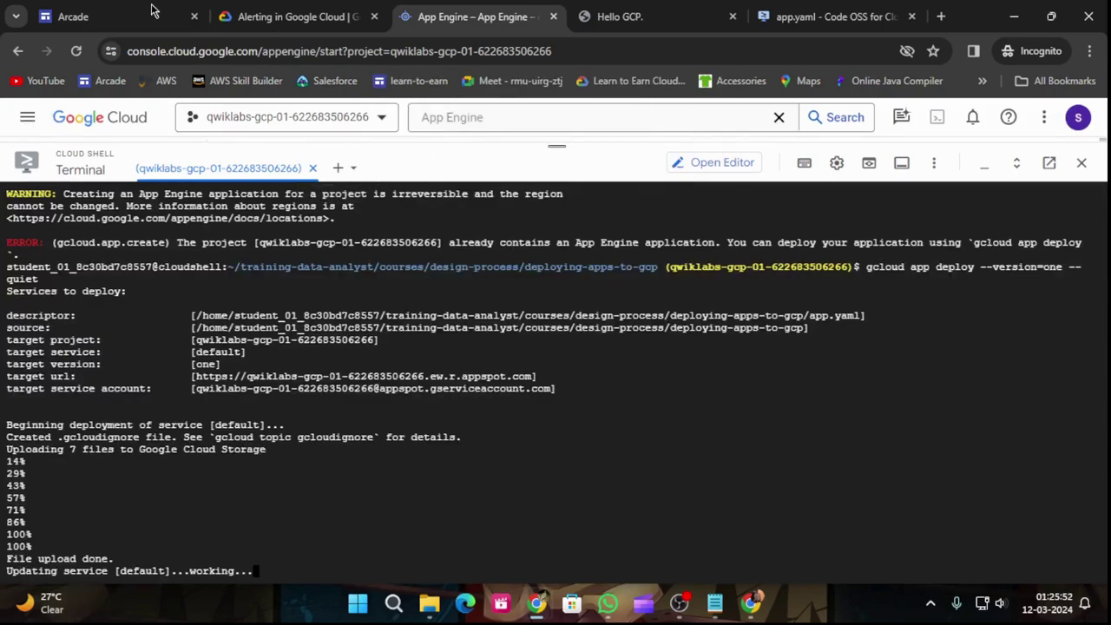
Step: Reopen the Alerting in Google Cloud lab from the Arcade game page
{"action": "left_click", "coordinate": [290, 17]}
{"action": "left_click", "coordinate": [22, 122]}
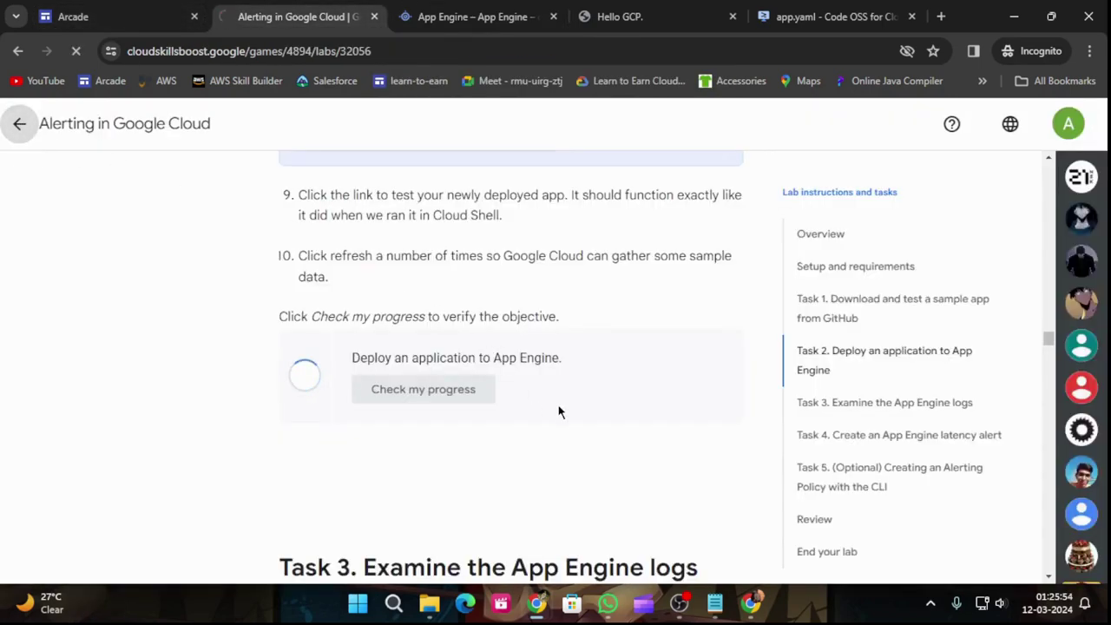
{"action": "scroll", "coordinate": [584, 402], "scroll_direction": "down", "scroll_amount": 15}
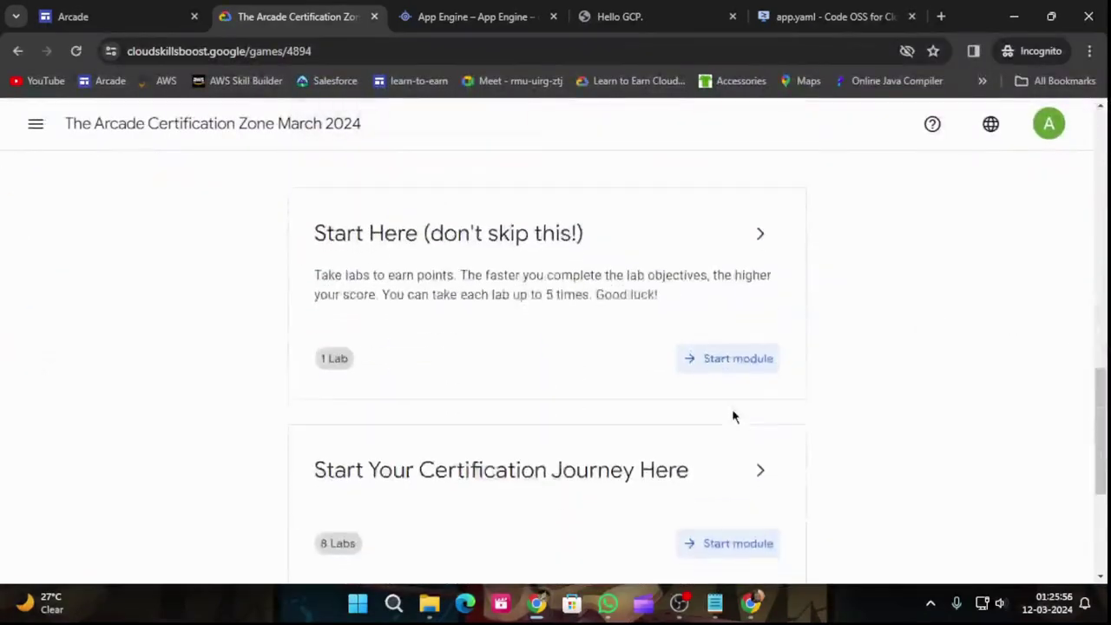
{"action": "left_click", "coordinate": [771, 199]}
{"action": "scroll", "coordinate": [687, 283], "scroll_direction": "down", "scroll_amount": 6}
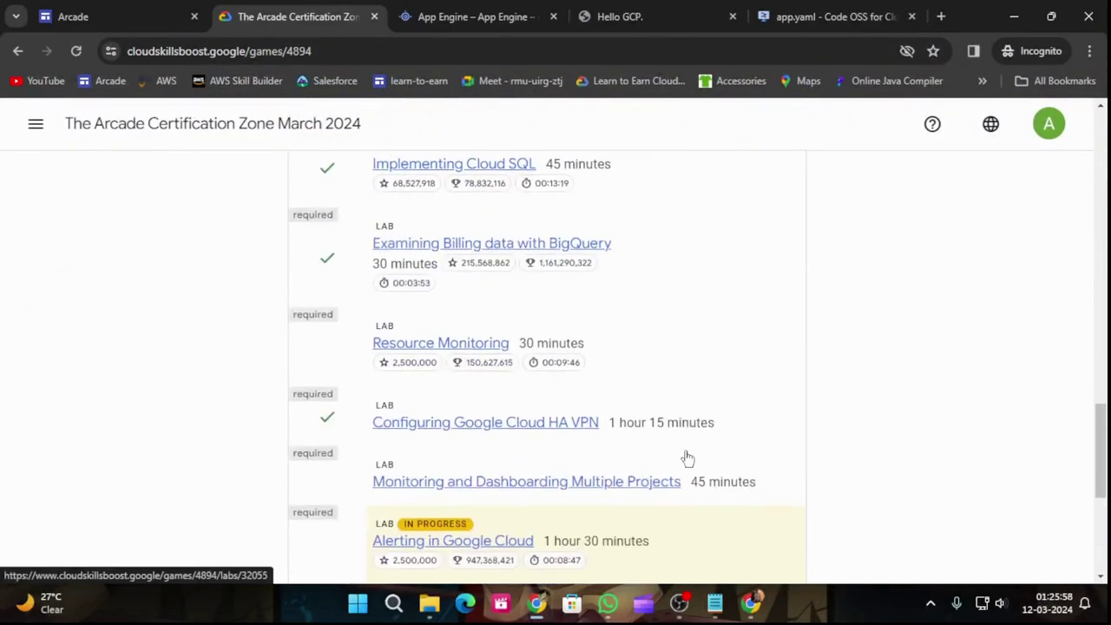
{"action": "left_click", "coordinate": [466, 221]}
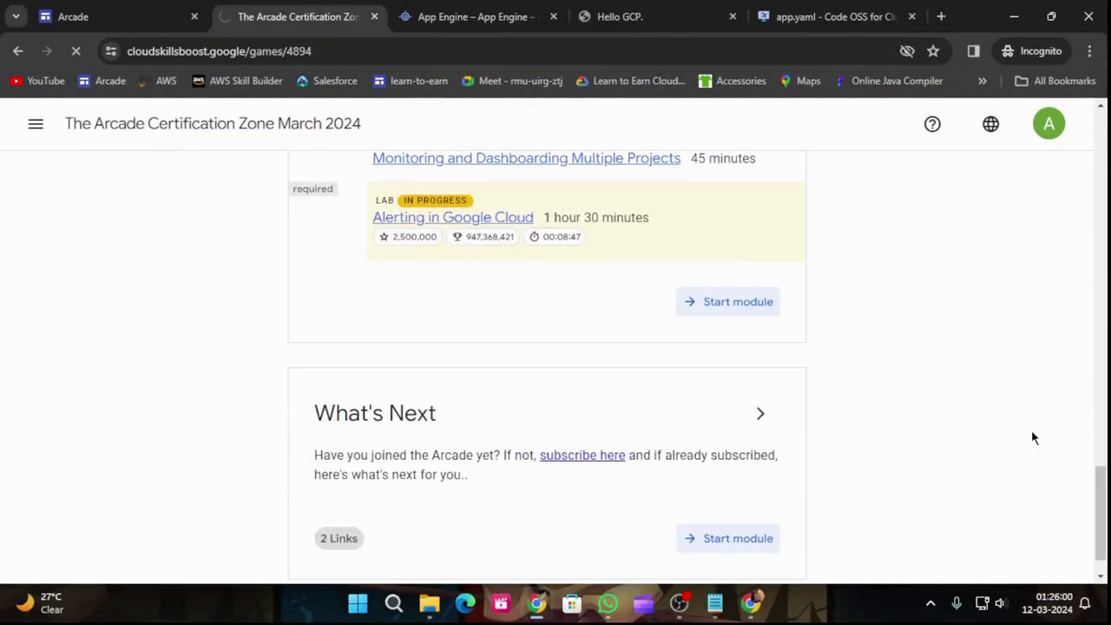
Step: Jump to Task 3, run the deployment progress check, and revisit the App Engine tab
{"action": "left_click", "coordinate": [822, 404]}
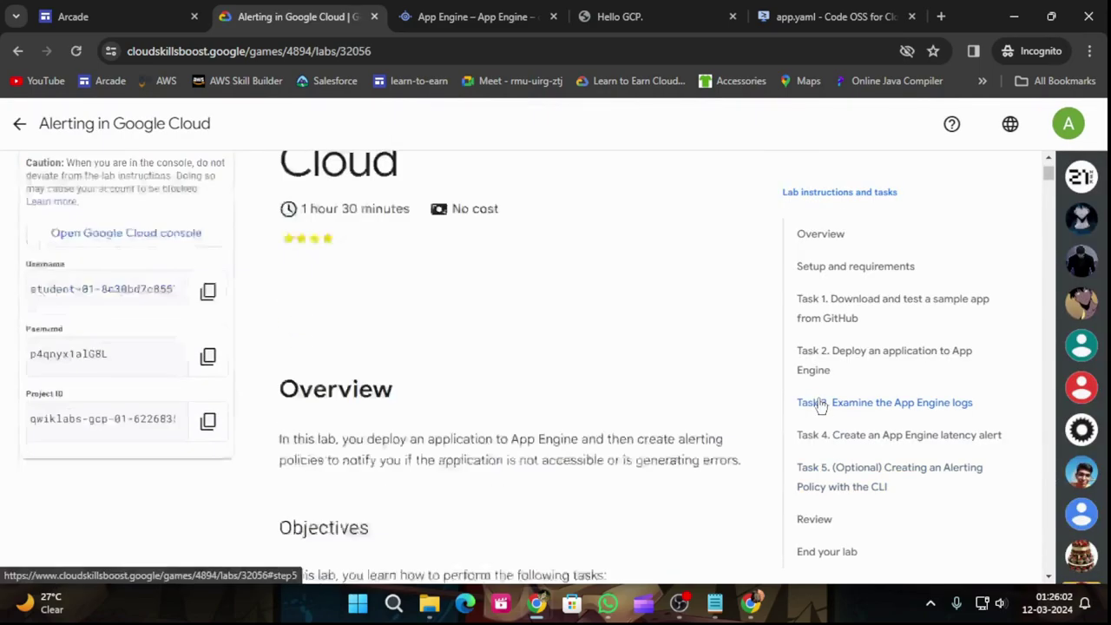
{"action": "scroll", "coordinate": [554, 457], "scroll_direction": "down", "scroll_amount": 1}
{"action": "scroll", "coordinate": [551, 455], "scroll_direction": "up", "scroll_amount": 4}
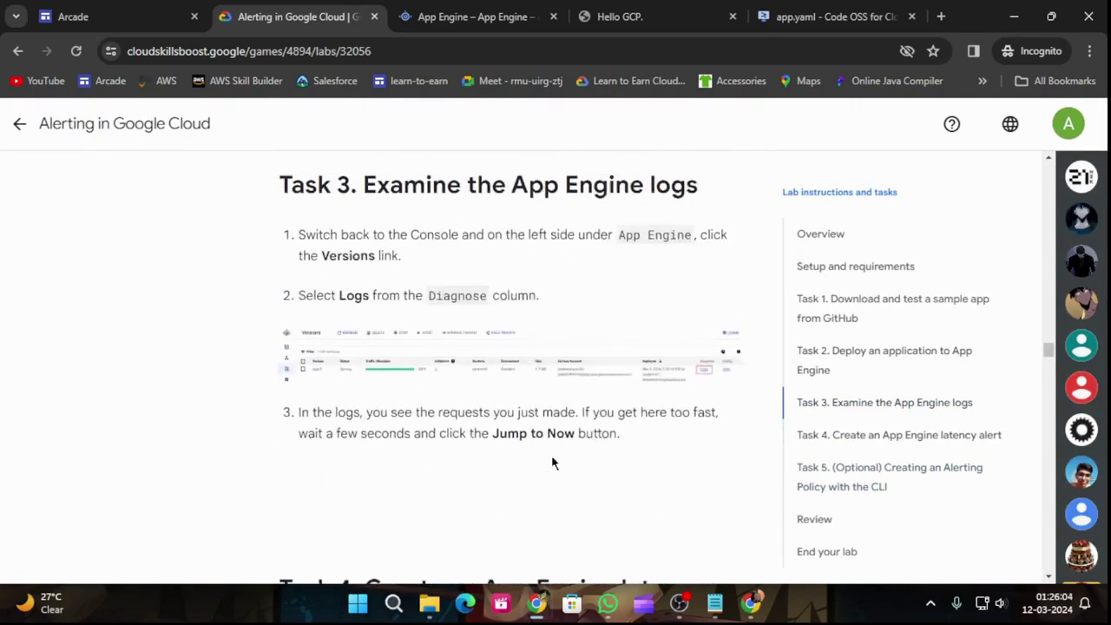
{"action": "left_click", "coordinate": [428, 250]}
{"action": "left_click", "coordinate": [454, 13]}
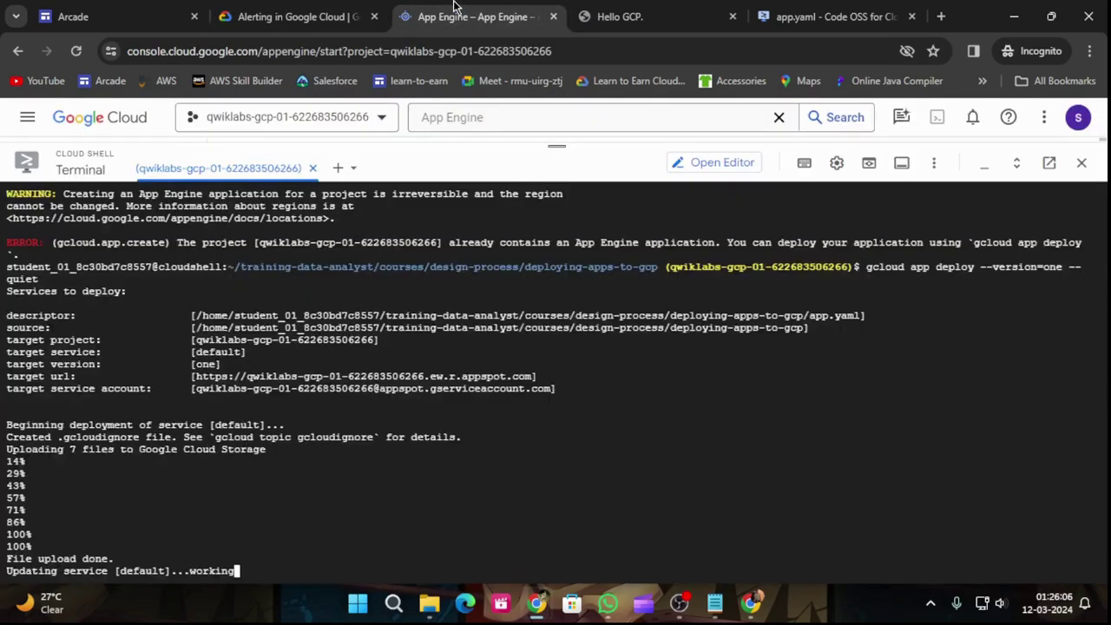
{"action": "left_click", "coordinate": [256, 9]}
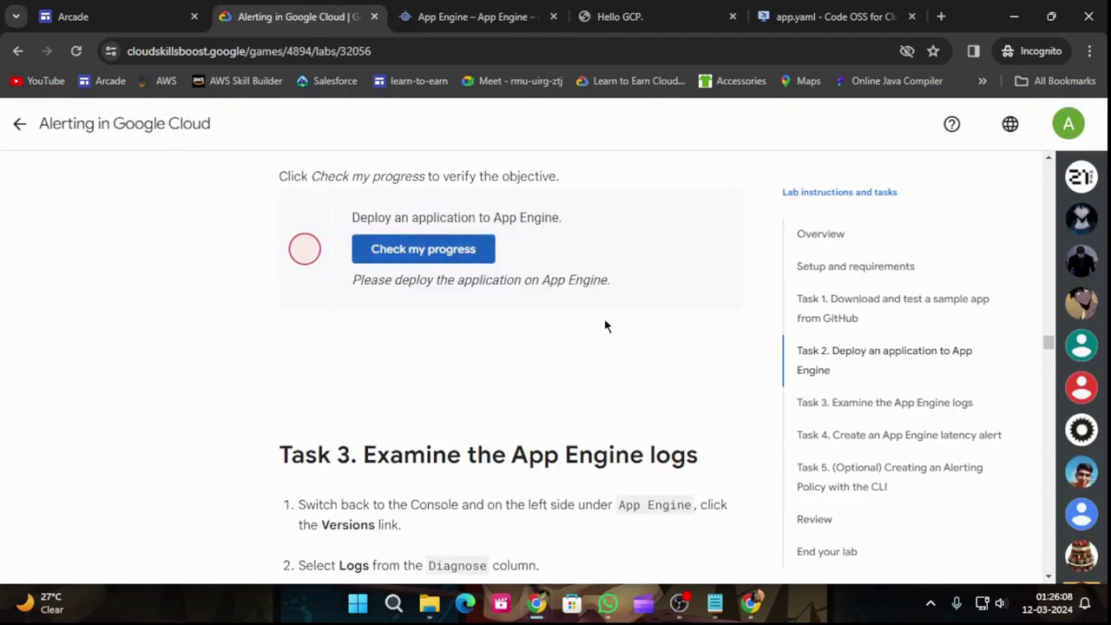
{"action": "left_click", "coordinate": [436, 10]}
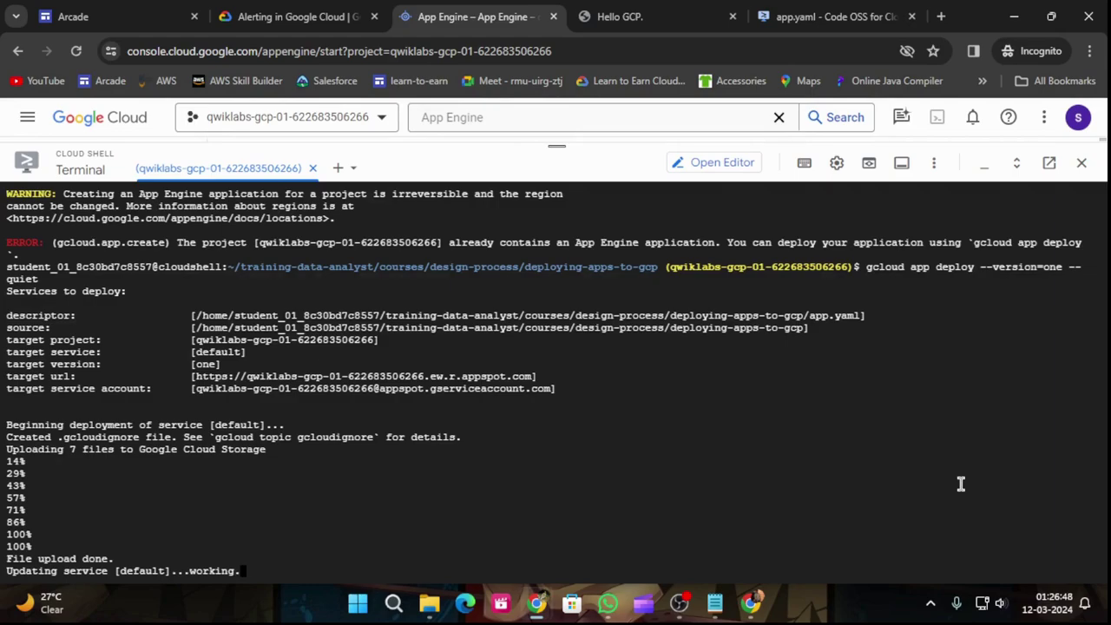
Step: Cancel the Leave site? prompt so the console stays open while the deploy finishes
{"action": "key", "text": "ctrl+w"}
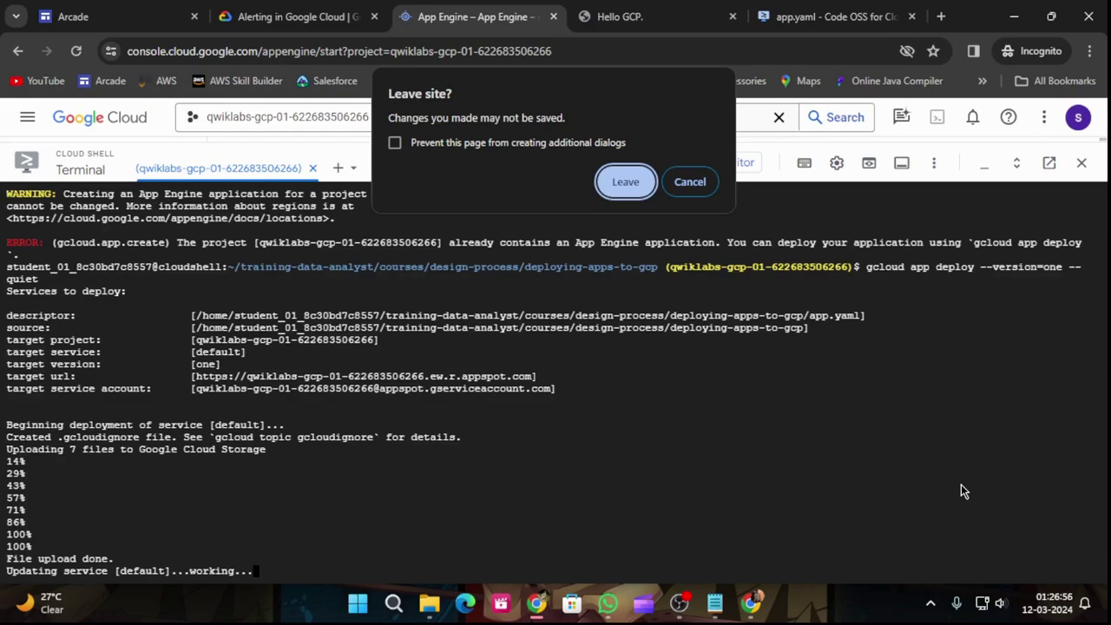
{"action": "left_click", "coordinate": [692, 185]}
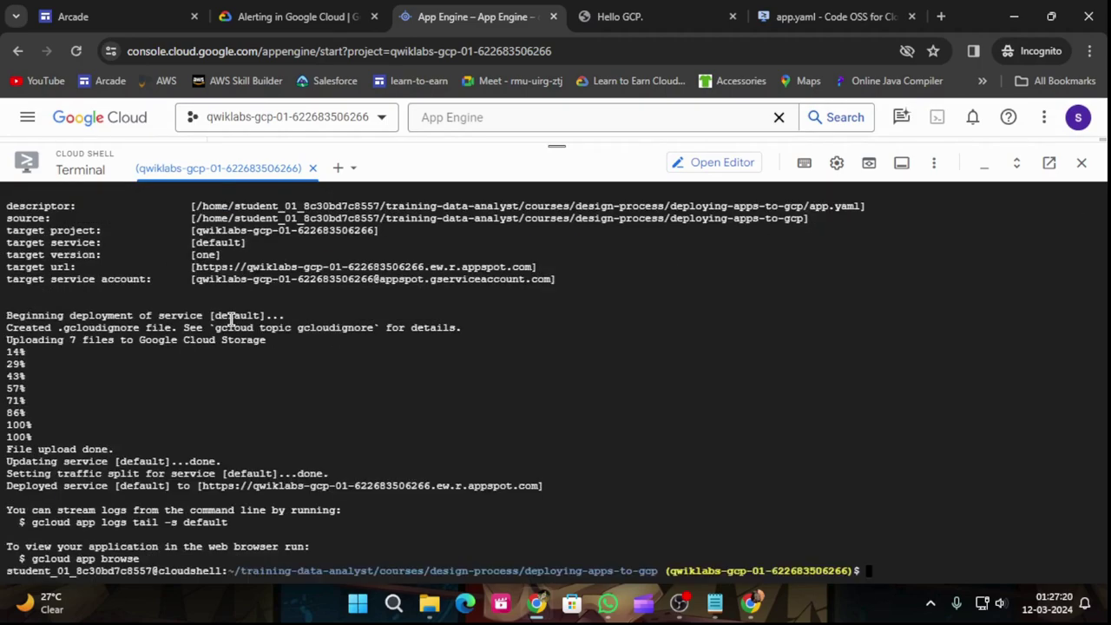
Step: Verify the deployment objective, then select 'Monitoring' in Task 4's Metrics explorer steps
{"action": "left_click", "coordinate": [260, 15]}
{"action": "left_click", "coordinate": [449, 258]}
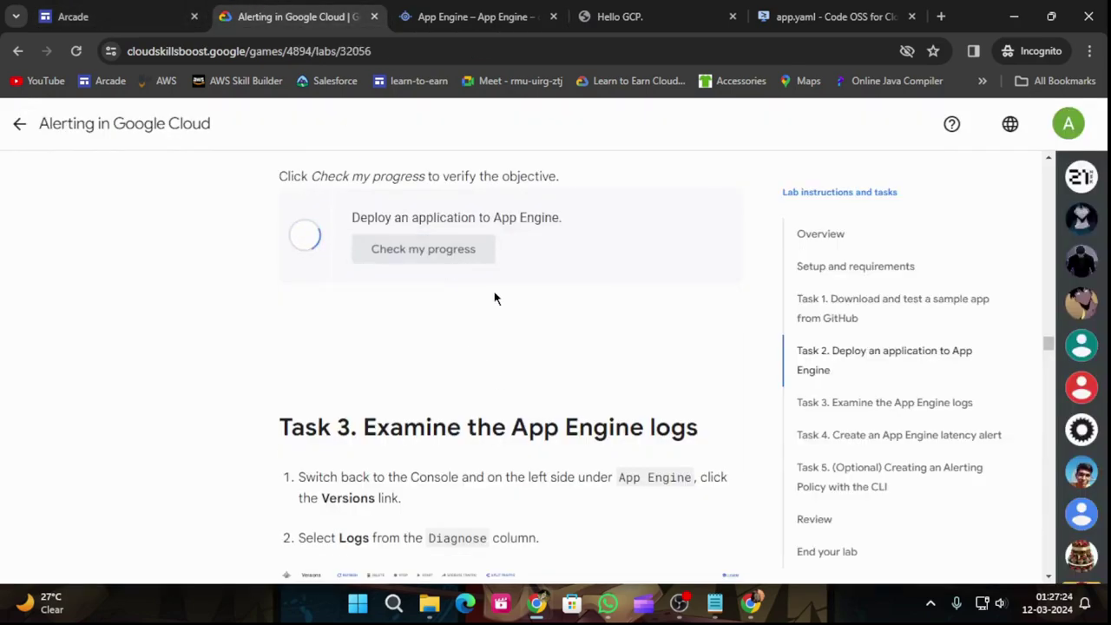
{"action": "scroll", "coordinate": [545, 408], "scroll_direction": "down", "scroll_amount": 3}
{"action": "scroll", "coordinate": [545, 421], "scroll_direction": "down", "scroll_amount": 6}
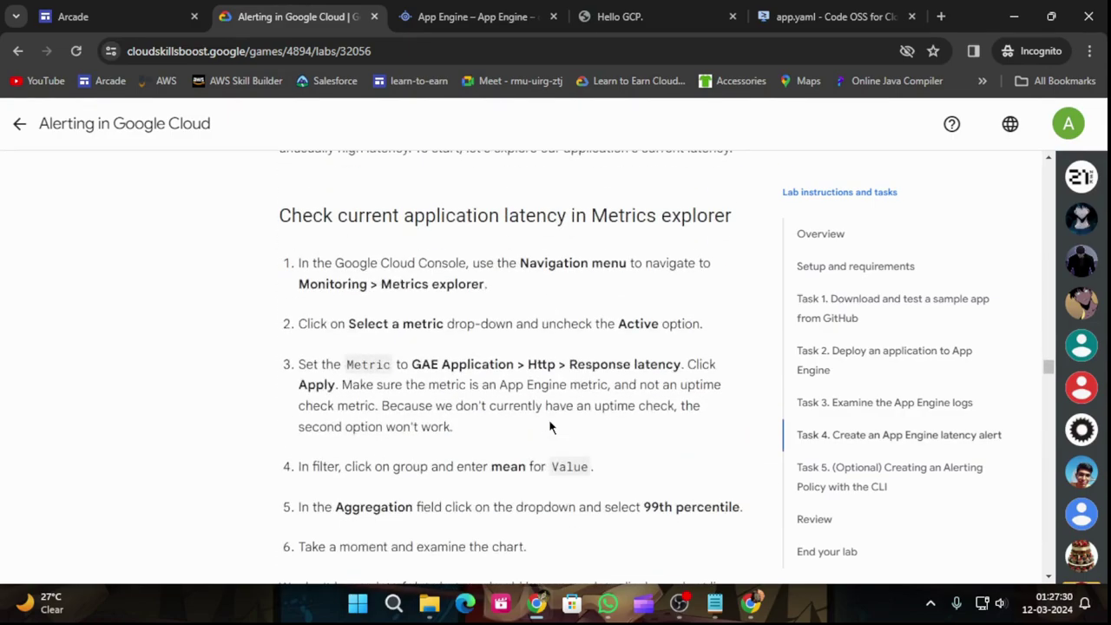
{"action": "scroll", "coordinate": [549, 426], "scroll_direction": "down", "scroll_amount": 8}
{"action": "scroll", "coordinate": [549, 422], "scroll_direction": "up", "scroll_amount": 5}
{"action": "scroll", "coordinate": [567, 412], "scroll_direction": "up", "scroll_amount": 1}
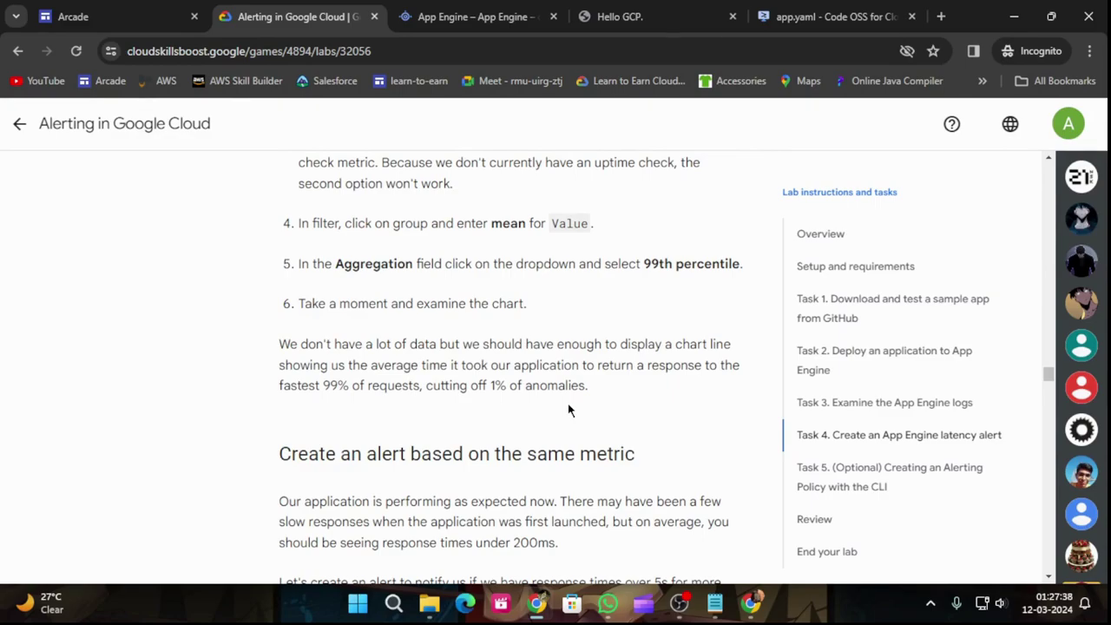
{"action": "scroll", "coordinate": [569, 409], "scroll_direction": "up", "scroll_amount": 3}
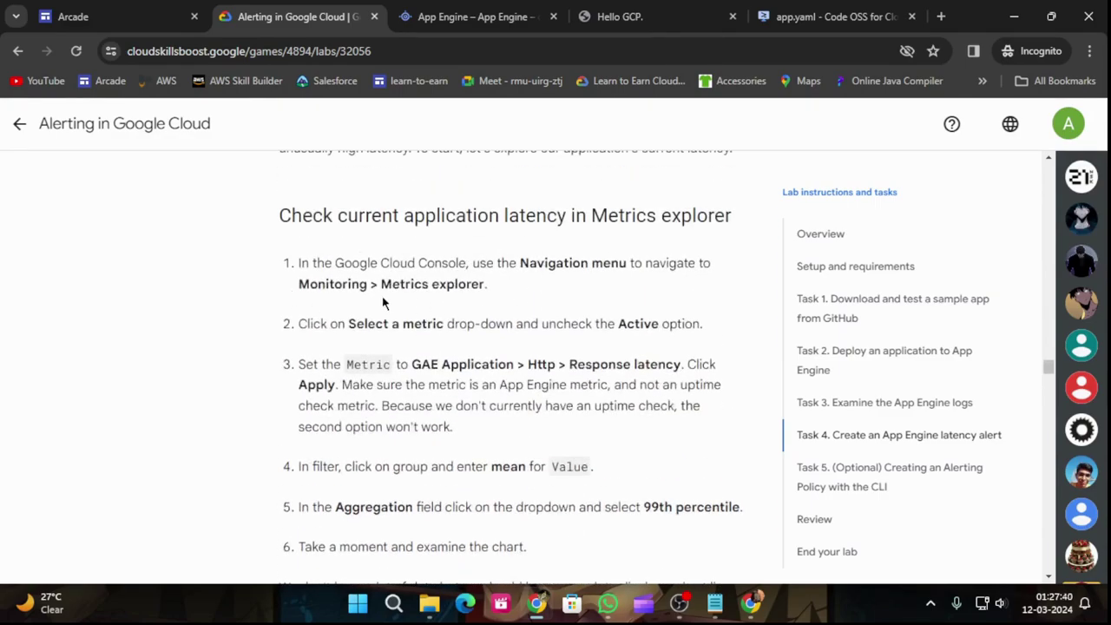
{"action": "left_click_drag", "start_coordinate": [368, 283], "coordinate": [297, 287]}
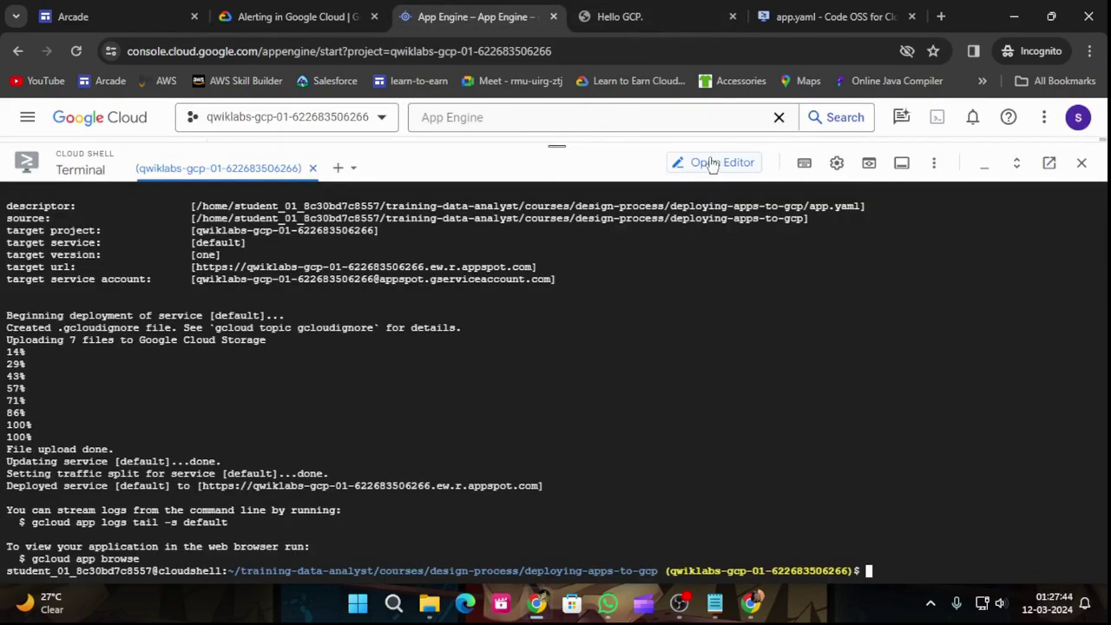
Step: Shrink Cloud Shell and open Monitoring through a console search for 'Monitoring'
{"action": "left_click_drag", "start_coordinate": [564, 149], "coordinate": [561, 385]}
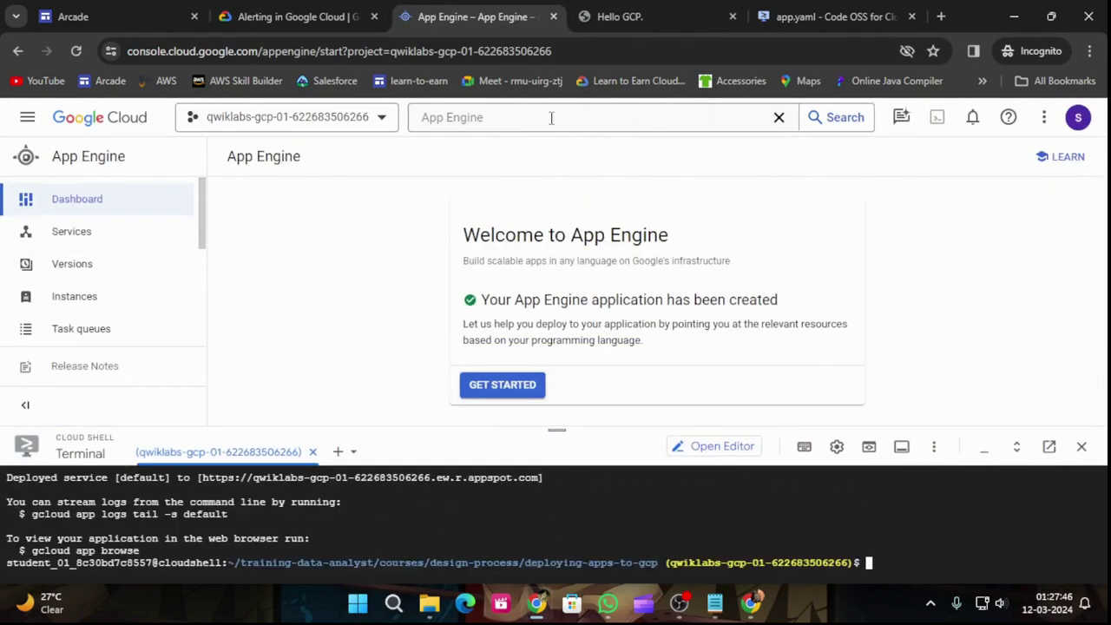
{"action": "left_click", "coordinate": [501, 120]}
{"action": "key", "text": "ctrl+a"}
{"action": "type", "text": "Monitoring"}
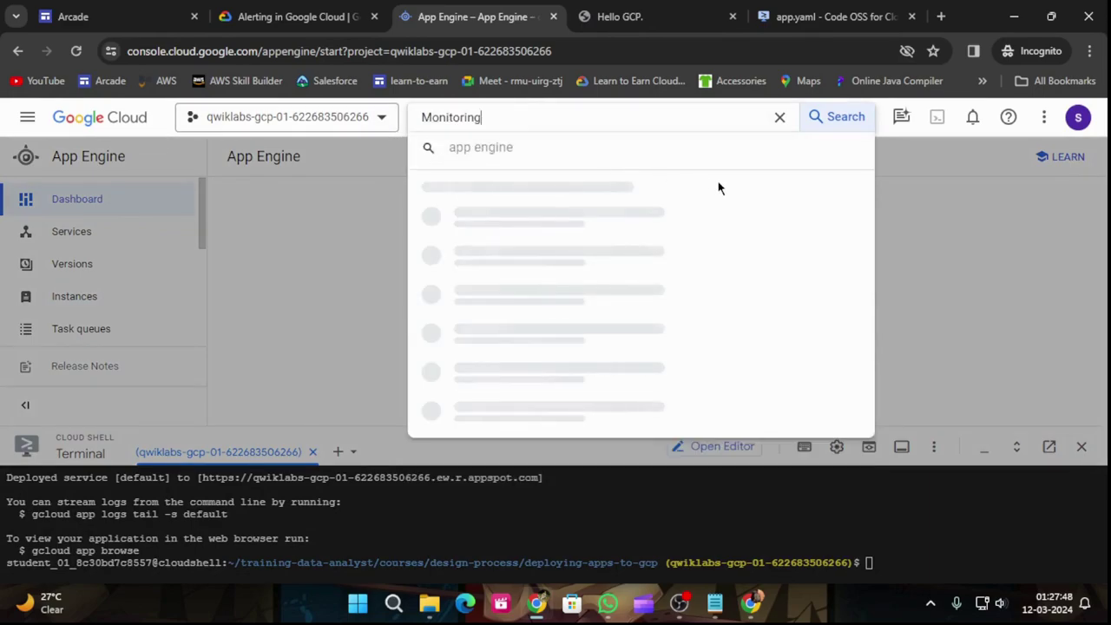
{"action": "left_click", "coordinate": [521, 417]}
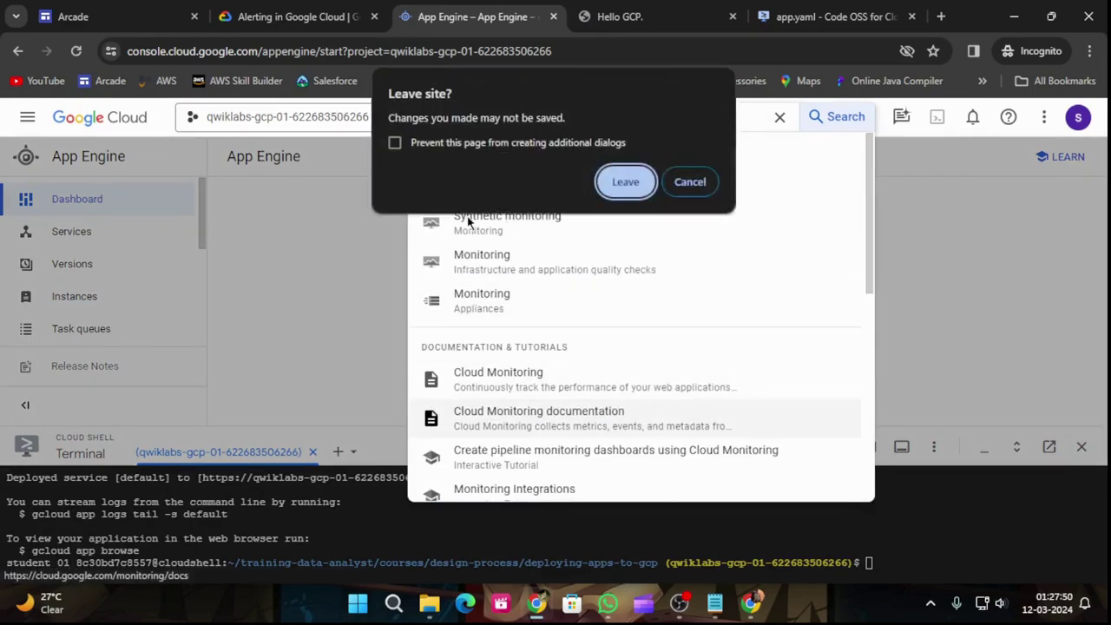
{"action": "left_click", "coordinate": [690, 181]}
{"action": "left_click", "coordinate": [471, 266]}
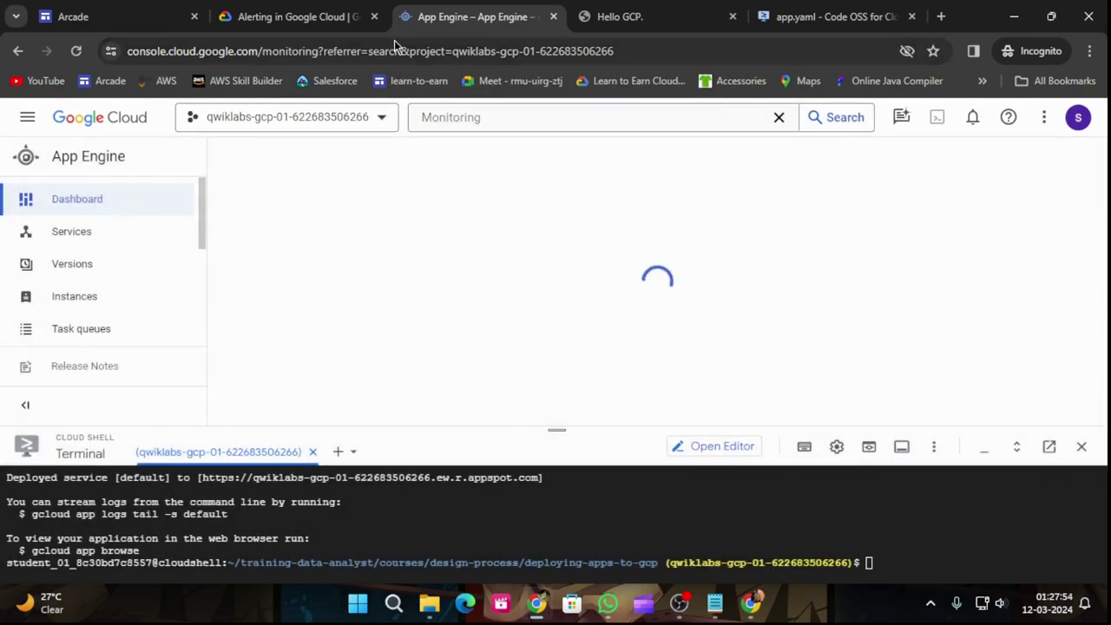
Step: Dismiss the Monitoring tip and tutorial panel, shrink the terminal further, and open Metrics explorer
{"action": "scroll", "coordinate": [434, 268], "scroll_direction": "down", "scroll_amount": 3}
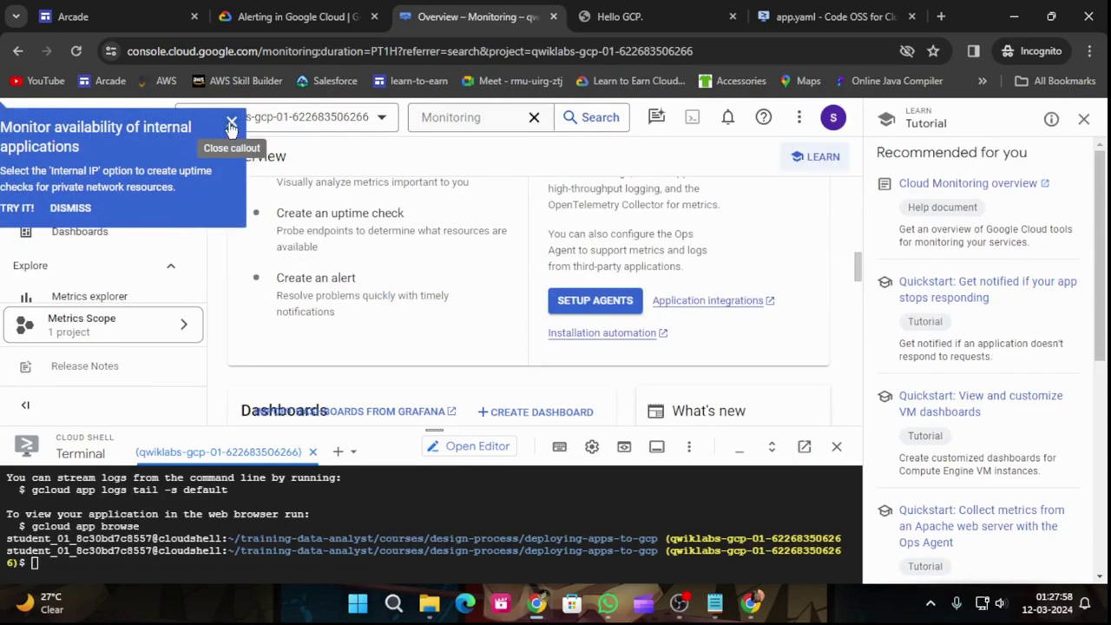
{"action": "left_click", "coordinate": [232, 122]}
{"action": "left_click", "coordinate": [1083, 119]}
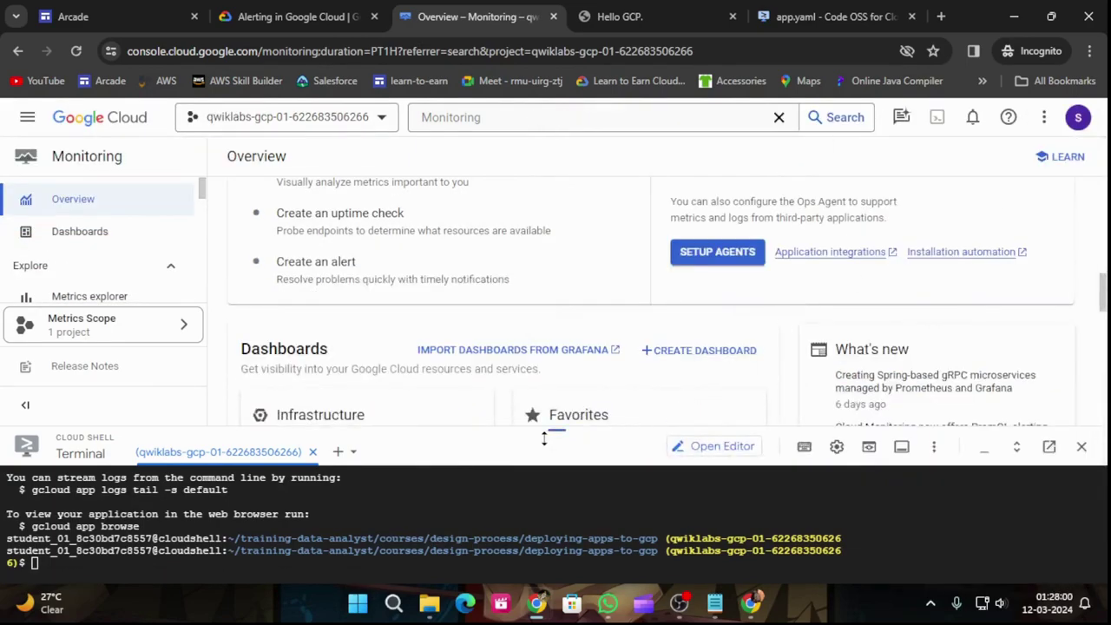
{"action": "left_click_drag", "start_coordinate": [556, 429], "coordinate": [561, 554]}
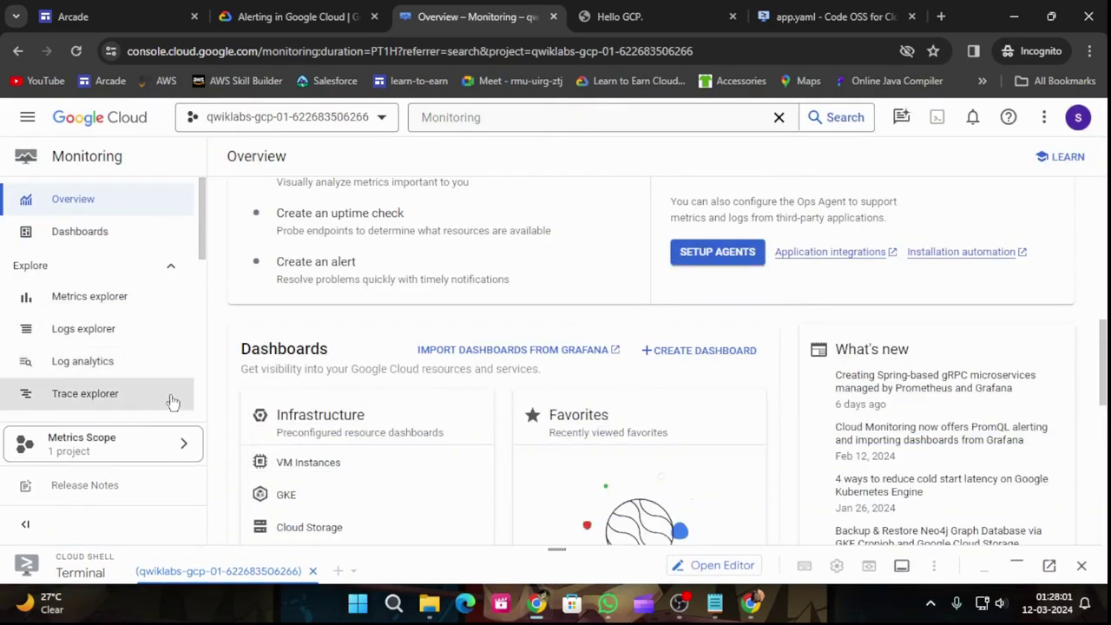
{"action": "left_click", "coordinate": [116, 298]}
{"action": "left_click", "coordinate": [291, 17]}
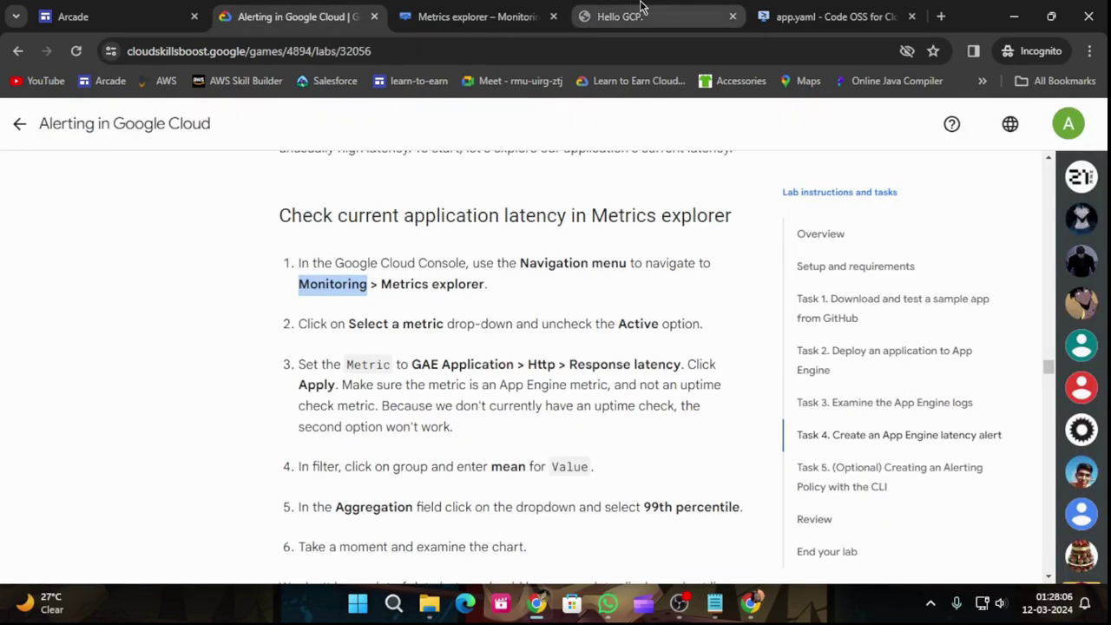
Step: In Metrics explorer, open the metric picker showing all resources and expand GAE Application
{"action": "left_click", "coordinate": [482, 16]}
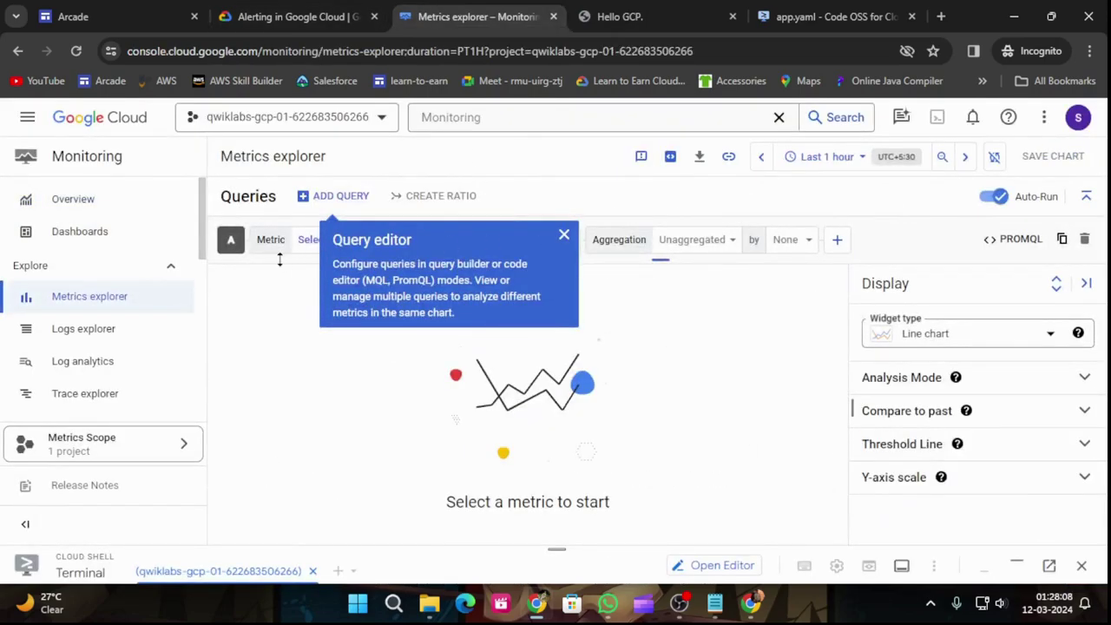
{"action": "left_click", "coordinate": [564, 236]}
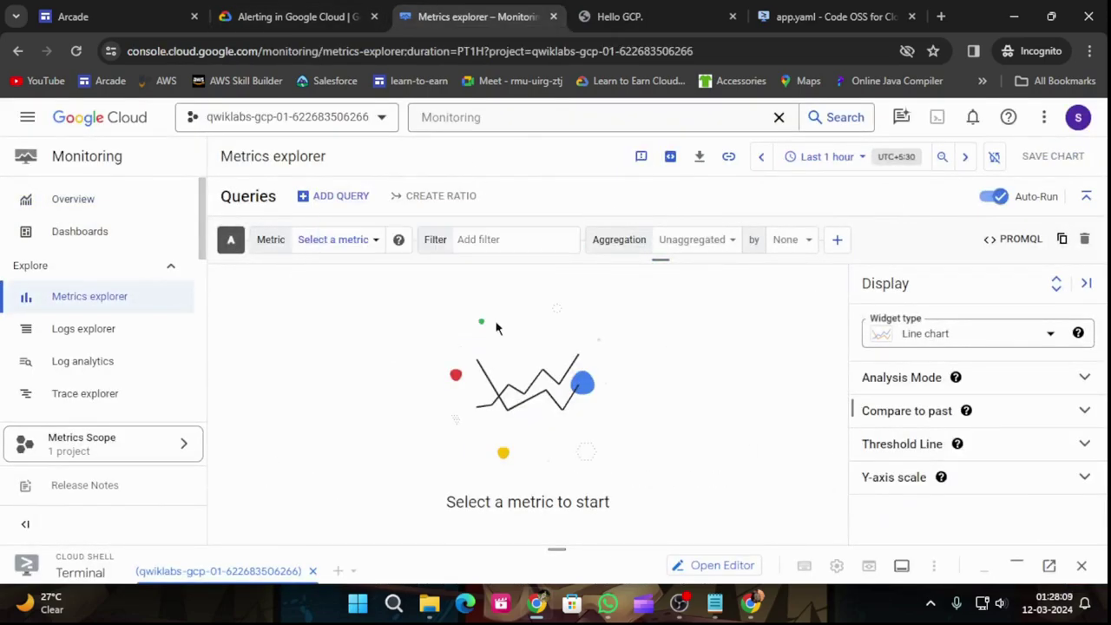
{"action": "left_click", "coordinate": [352, 242]}
{"action": "left_click", "coordinate": [339, 253]}
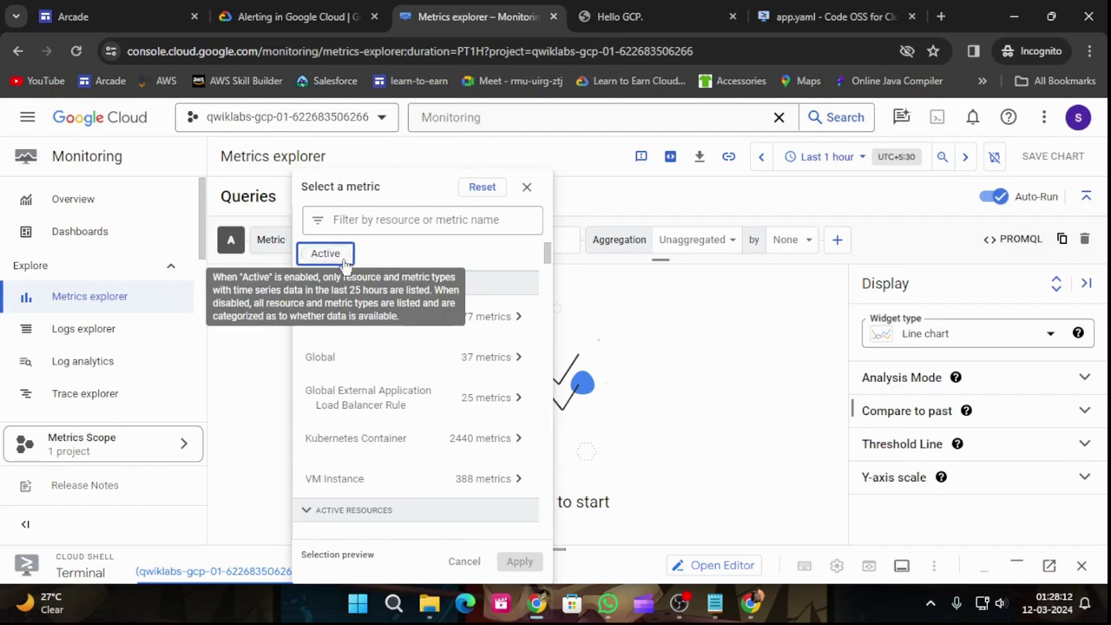
{"action": "left_click", "coordinate": [334, 11]}
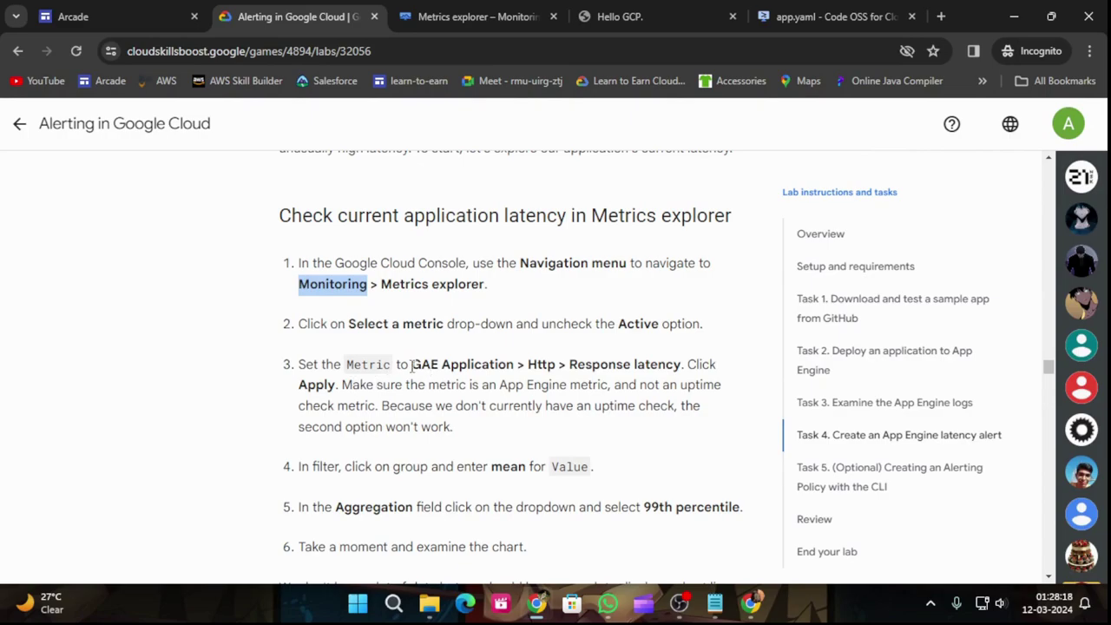
{"action": "left_click", "coordinate": [460, 16]}
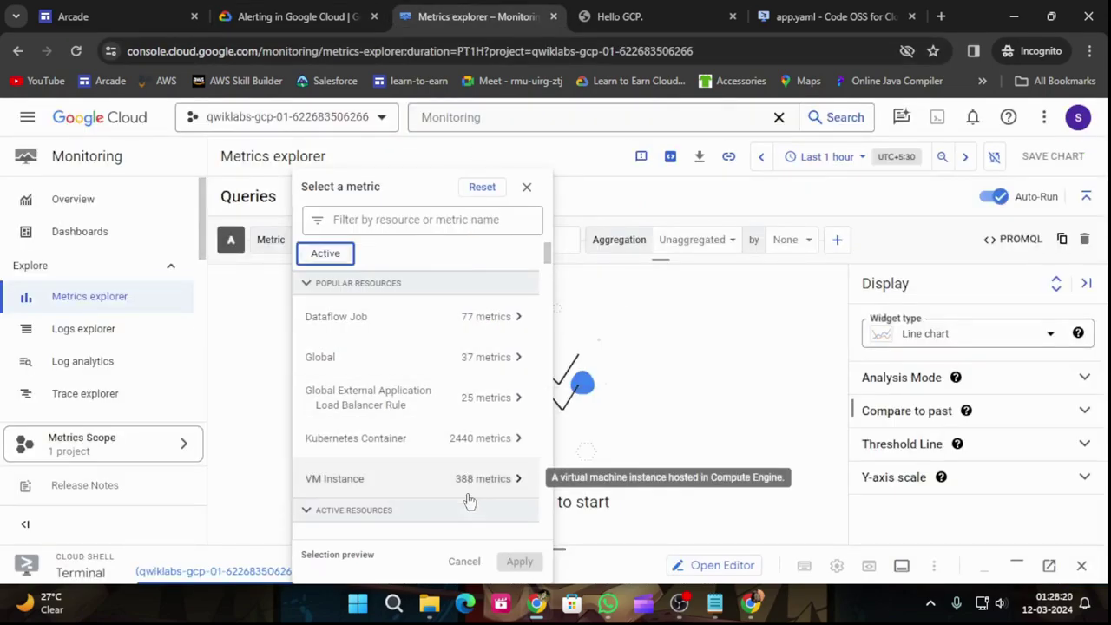
{"action": "scroll", "coordinate": [435, 389], "scroll_direction": "down", "scroll_amount": 3}
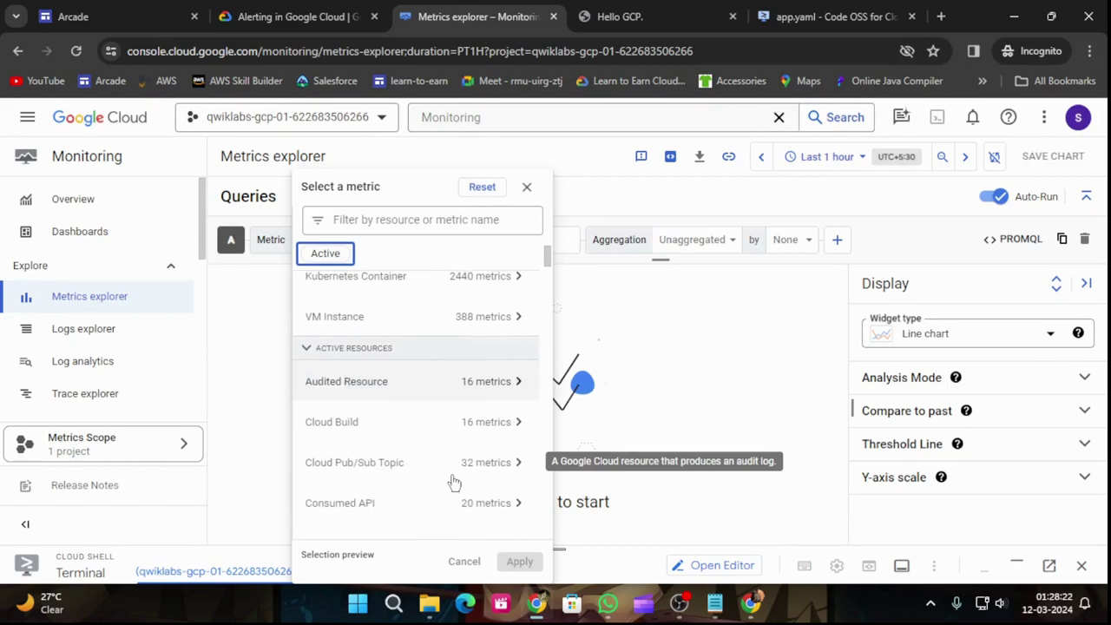
{"action": "scroll", "coordinate": [453, 484], "scroll_direction": "down", "scroll_amount": 1}
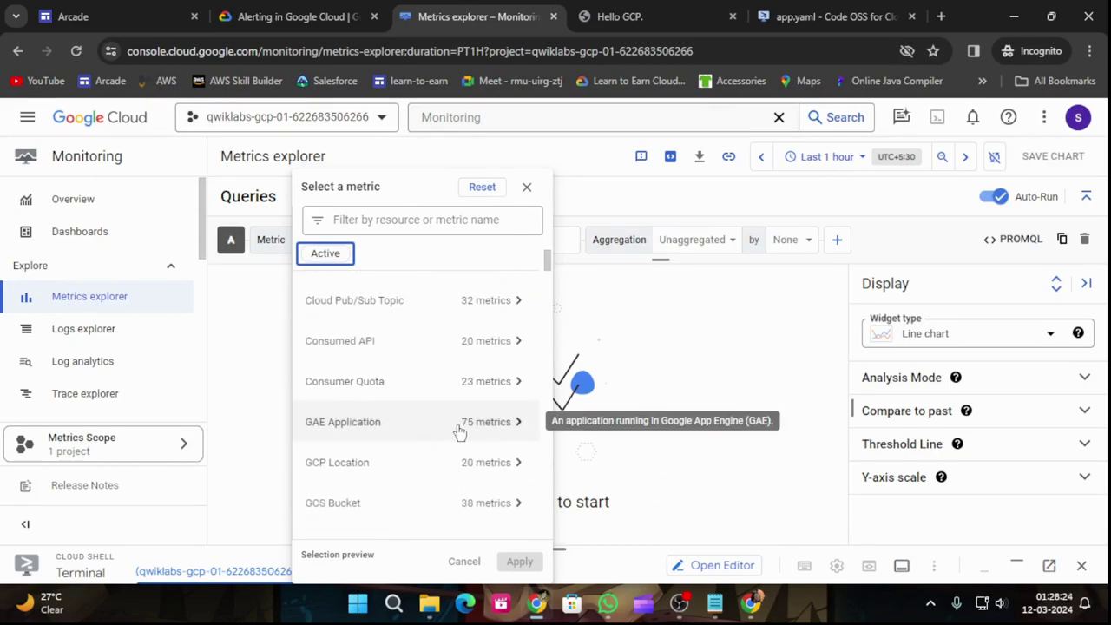
{"action": "left_click", "coordinate": [497, 424]}
Step: Browse the Logs-based and Agent metric categories while cross-checking the lab instructions
{"action": "left_click", "coordinate": [295, 17]}
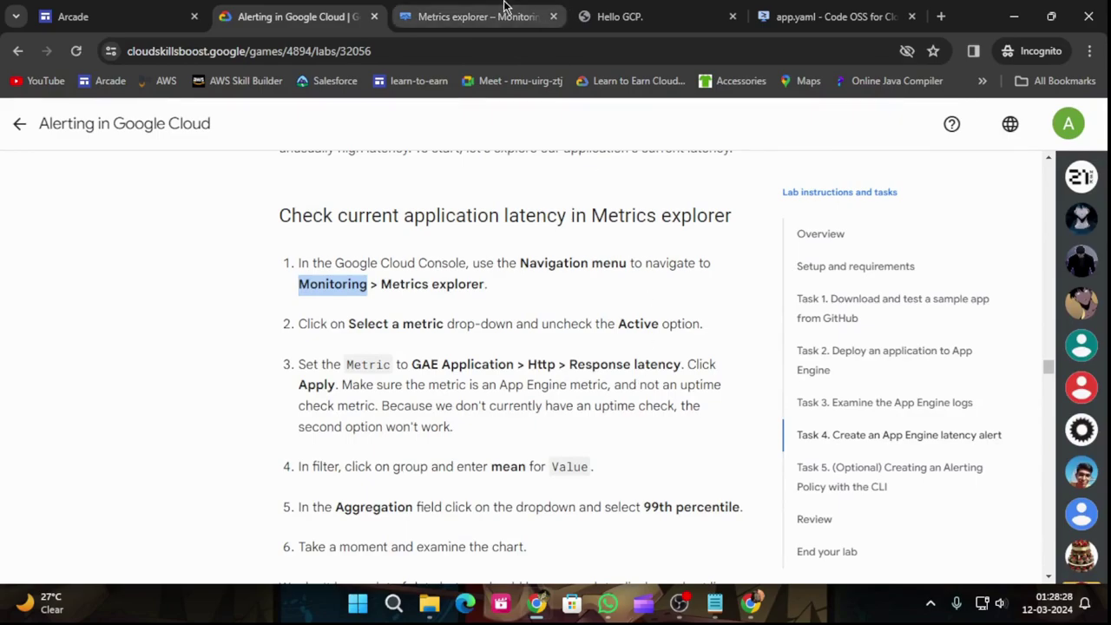
{"action": "left_click", "coordinate": [477, 16]}
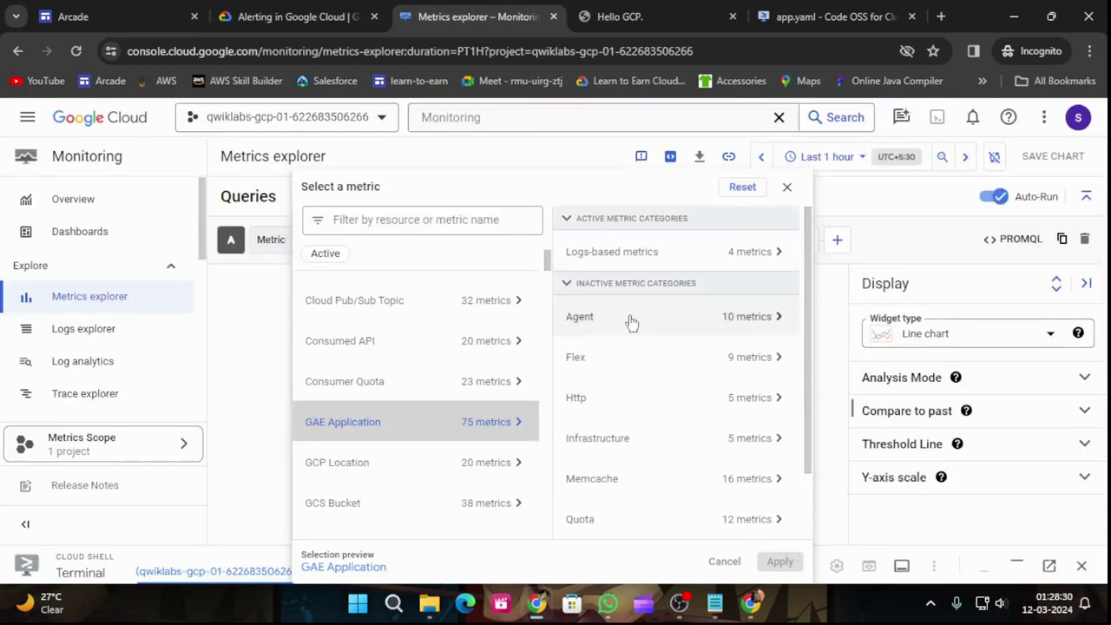
{"action": "scroll", "coordinate": [670, 335], "scroll_direction": "down", "scroll_amount": 1}
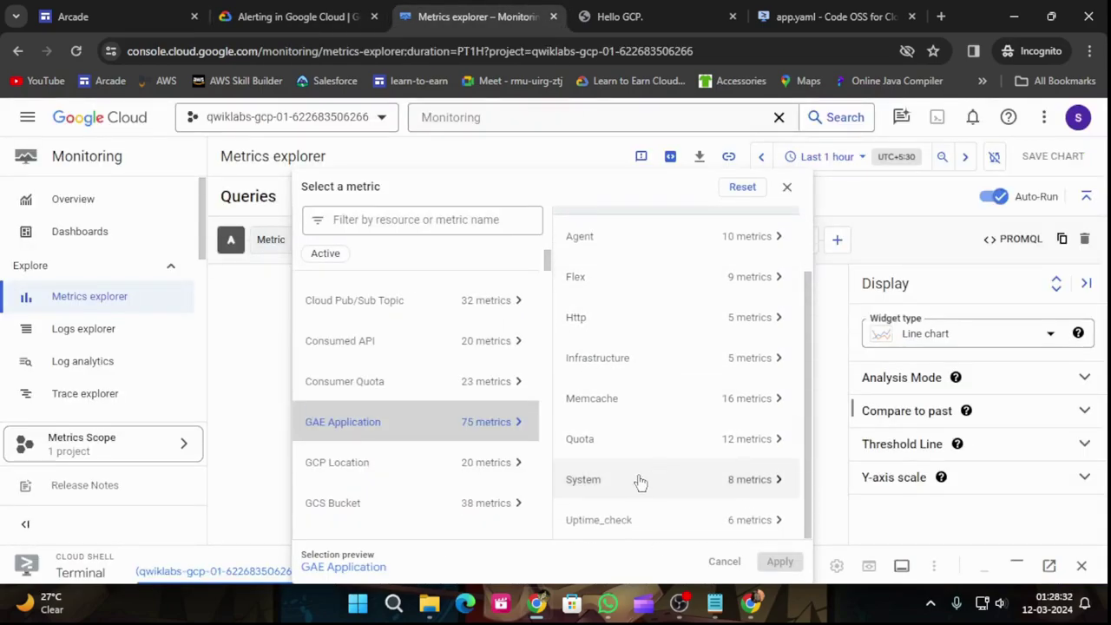
{"action": "scroll", "coordinate": [665, 350], "scroll_direction": "up", "scroll_amount": 1}
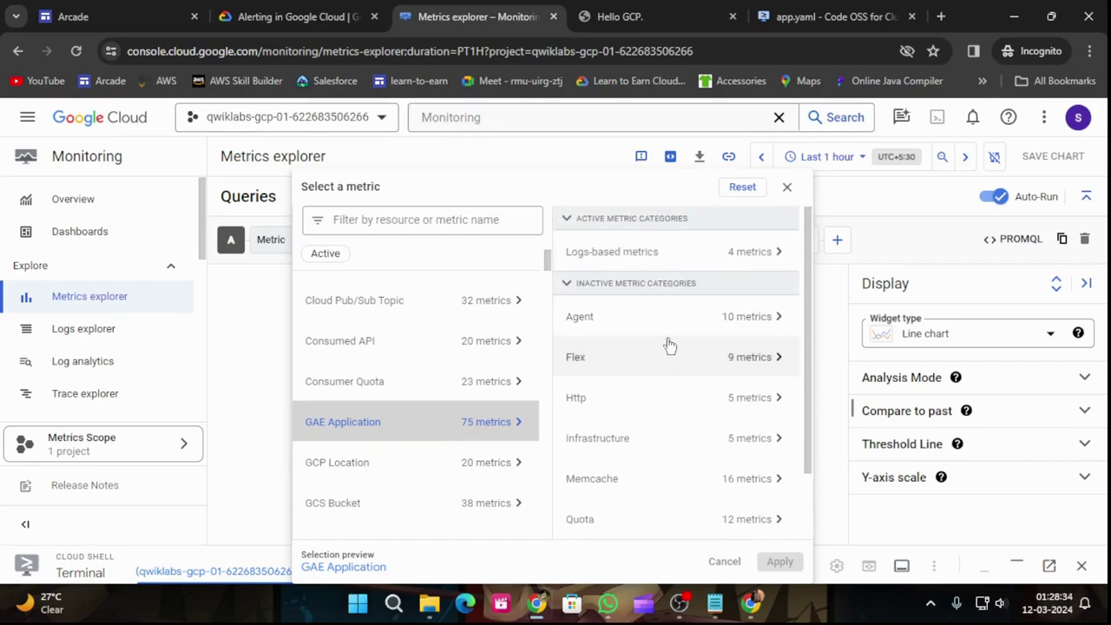
{"action": "scroll", "coordinate": [664, 274], "scroll_direction": "down", "scroll_amount": 2}
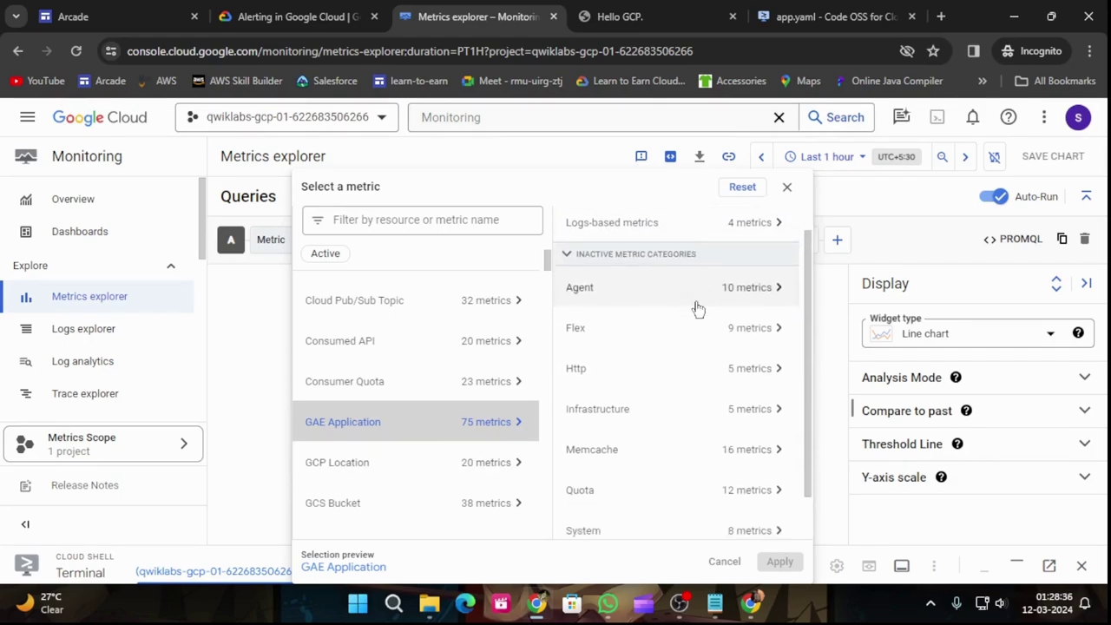
{"action": "scroll", "coordinate": [698, 295], "scroll_direction": "up", "scroll_amount": 2}
{"action": "left_click", "coordinate": [705, 265]}
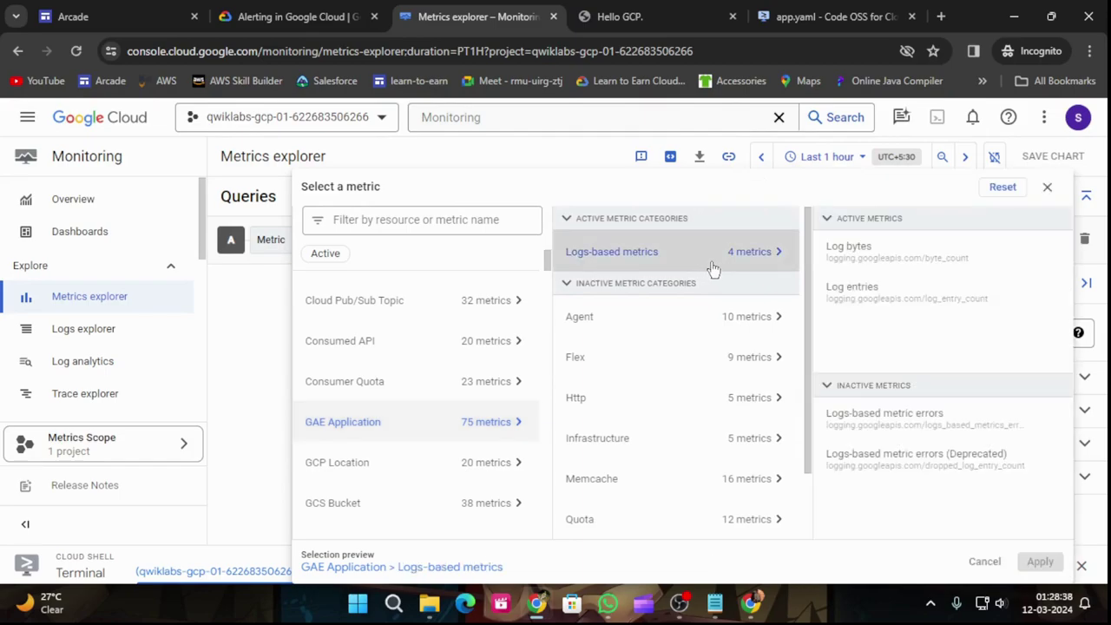
{"action": "left_click", "coordinate": [719, 324]}
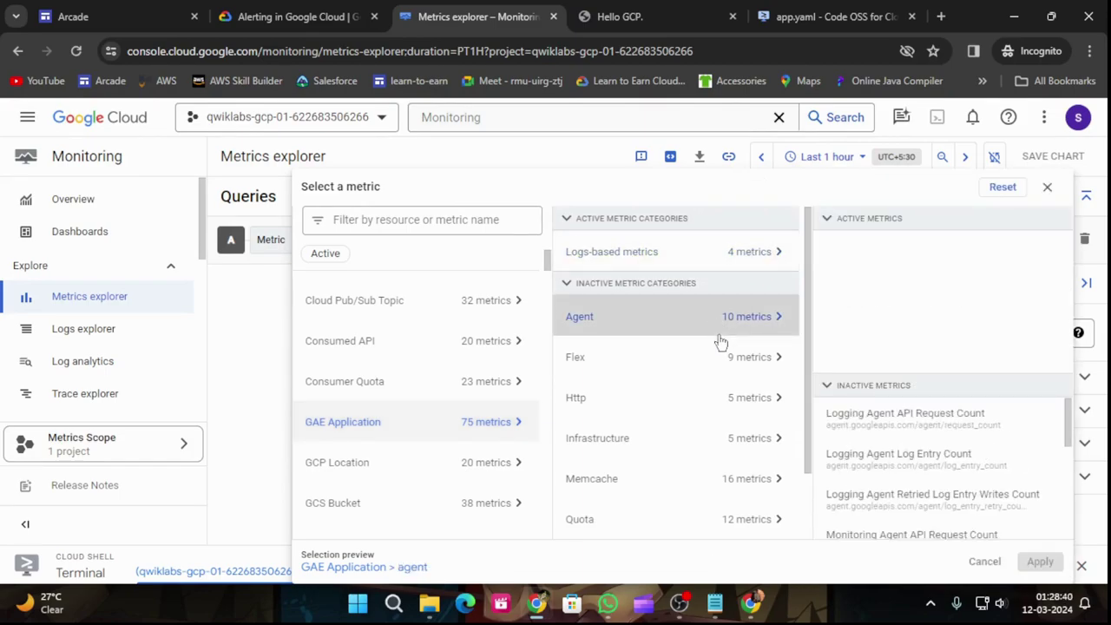
{"action": "scroll", "coordinate": [711, 356], "scroll_direction": "down", "scroll_amount": 2}
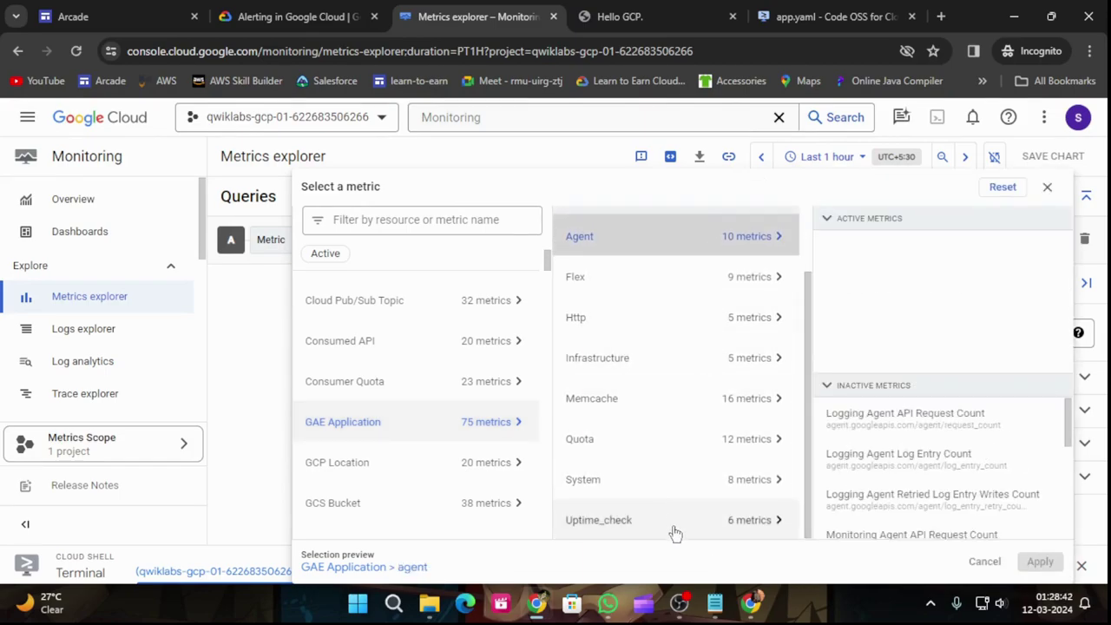
{"action": "left_click", "coordinate": [303, 10]}
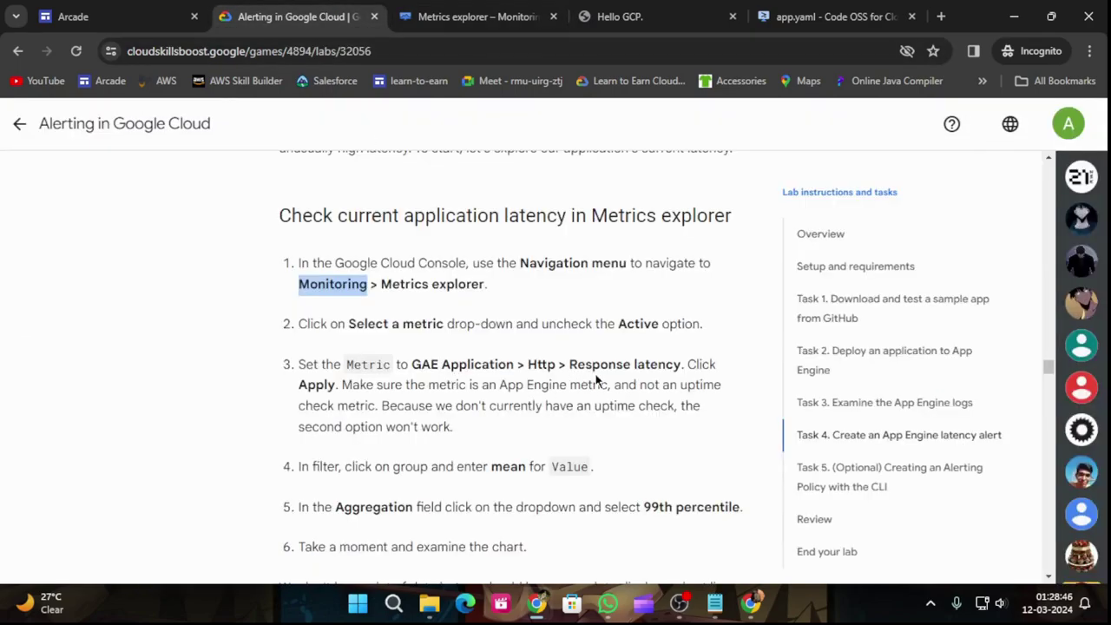
{"action": "left_click", "coordinate": [497, 11]}
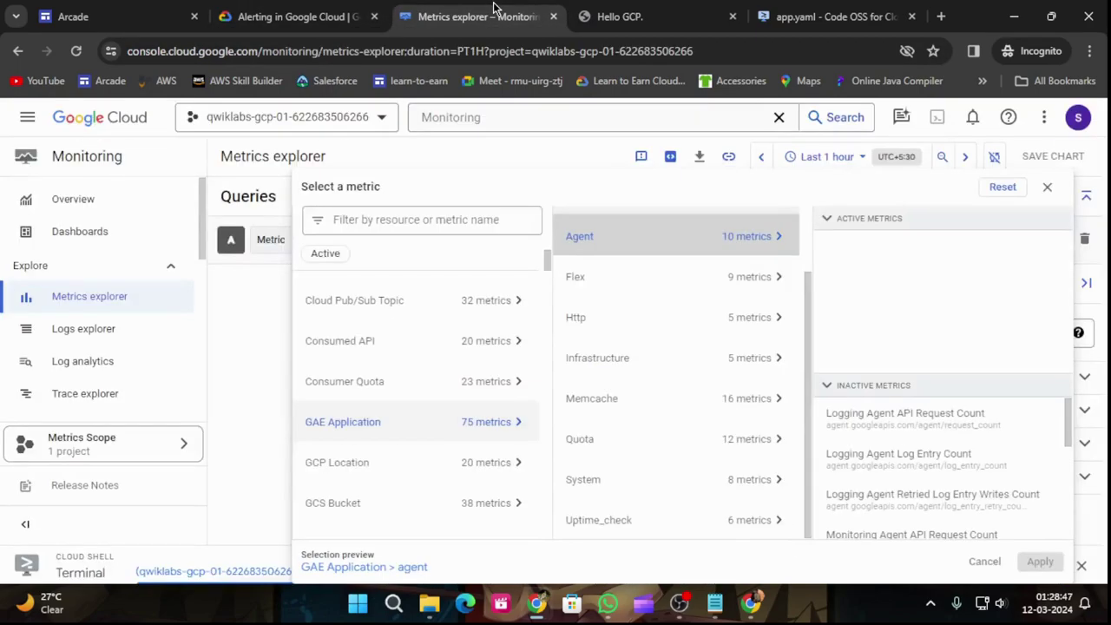
Step: Select the Http > Response latency metric for GAE Application
{"action": "left_click", "coordinate": [764, 318]}
{"action": "key", "text": "alt+Left"}
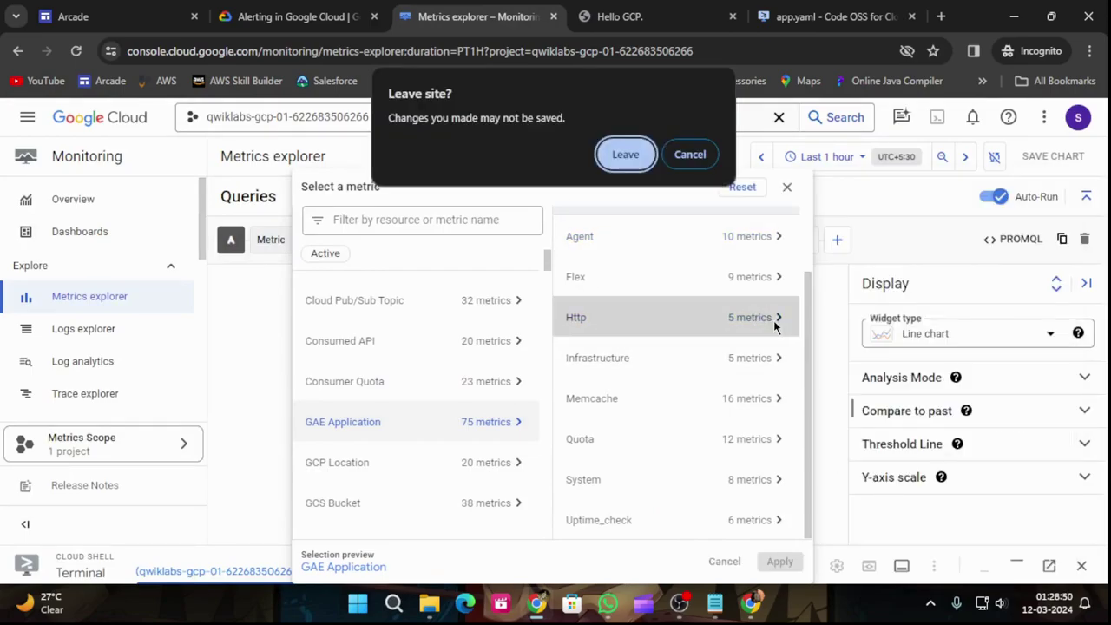
{"action": "left_click", "coordinate": [699, 155]}
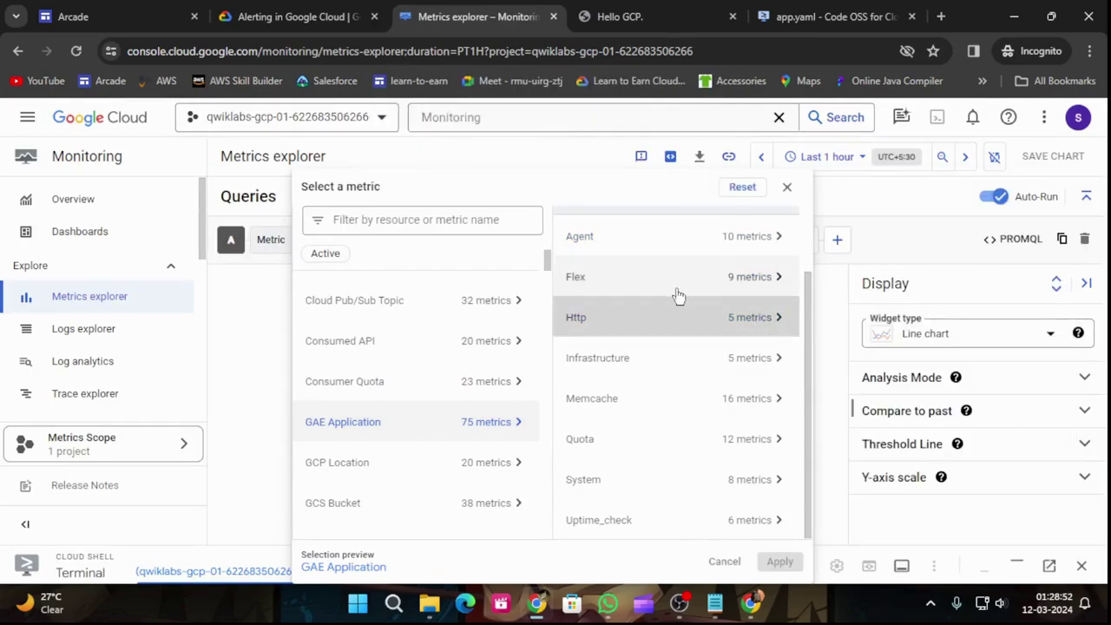
{"action": "left_click", "coordinate": [755, 317]}
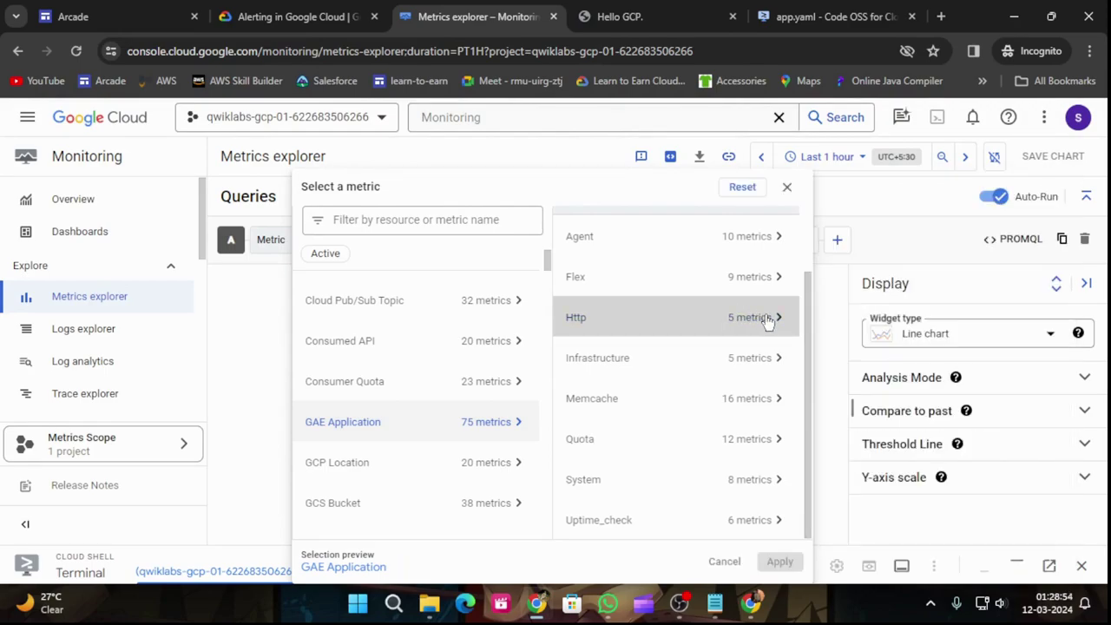
{"action": "left_click", "coordinate": [768, 321]}
{"action": "scroll", "coordinate": [907, 417], "scroll_direction": "down", "scroll_amount": 2}
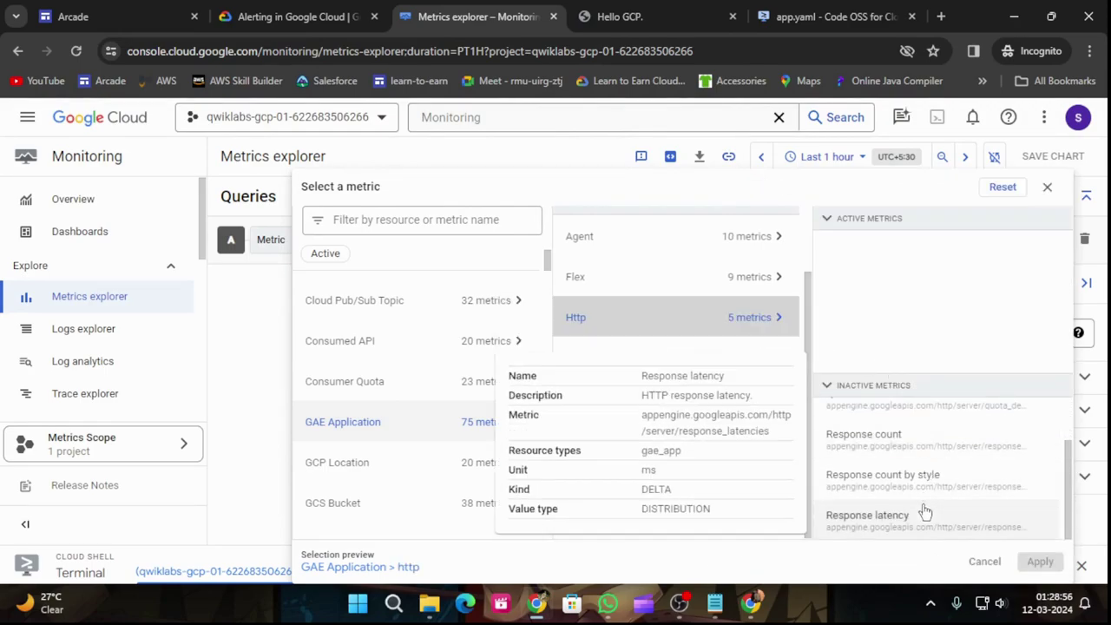
{"action": "left_click", "coordinate": [906, 525]}
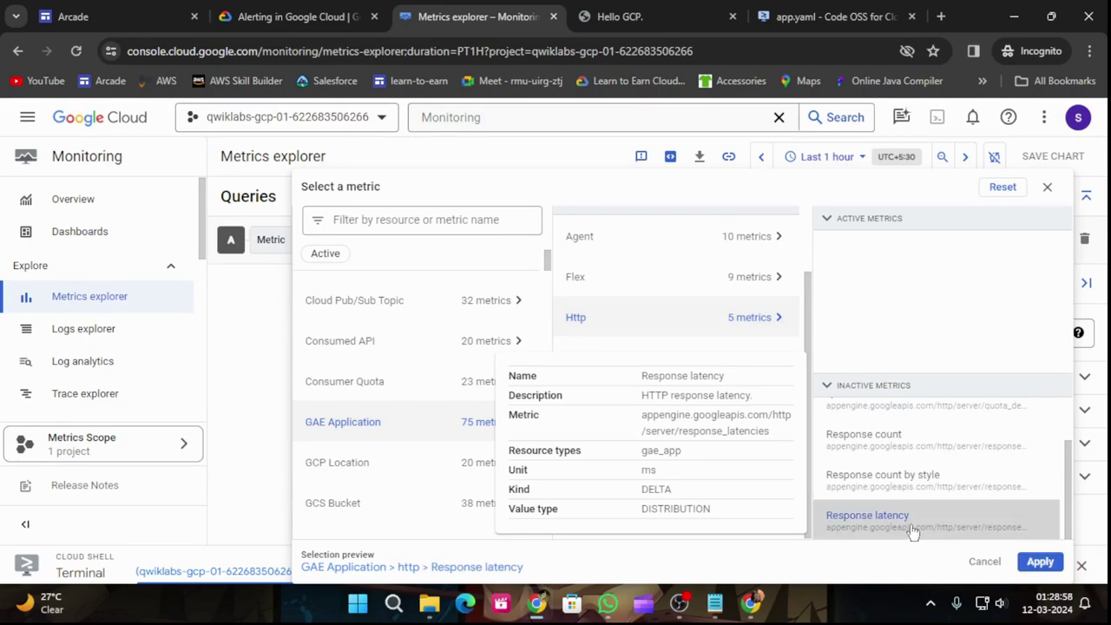
{"action": "left_click", "coordinate": [295, 11]}
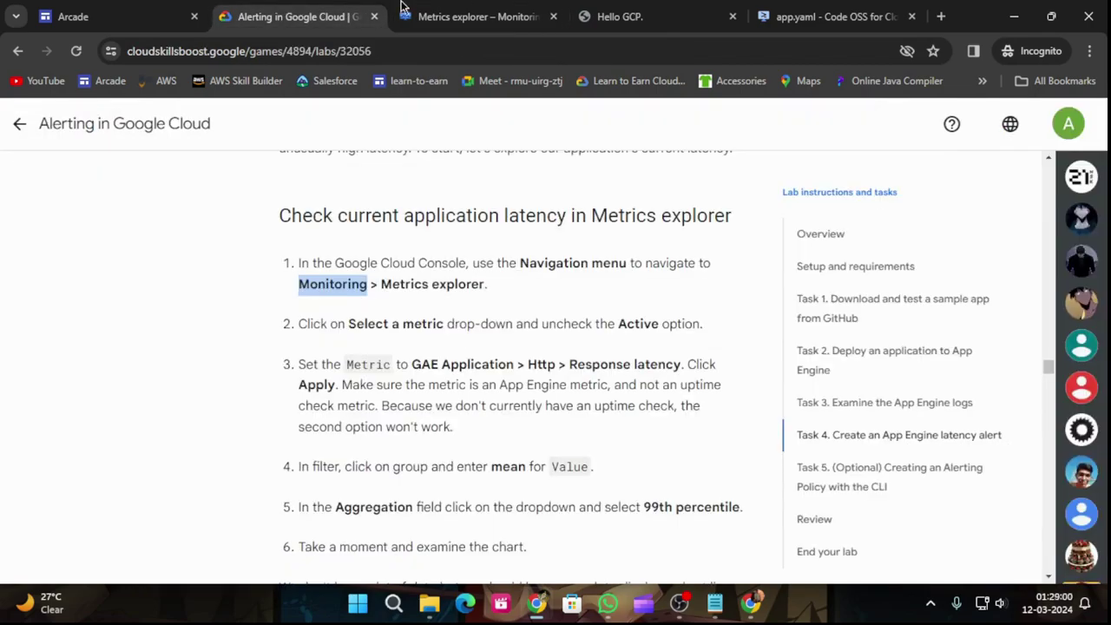
Step: Apply the Response latency metric to the chart and note the 'mean' value in the lab step
{"action": "left_click", "coordinate": [478, 16]}
{"action": "left_click", "coordinate": [1040, 562]}
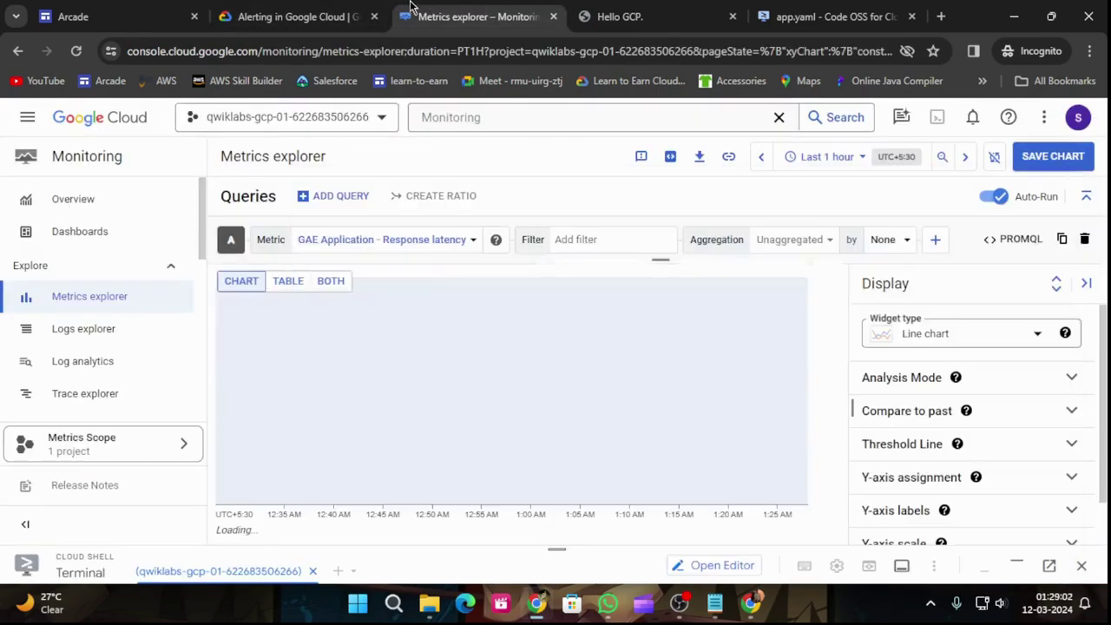
{"action": "left_click", "coordinate": [295, 16]}
{"action": "scroll", "coordinate": [677, 410], "scroll_direction": "down", "scroll_amount": 2}
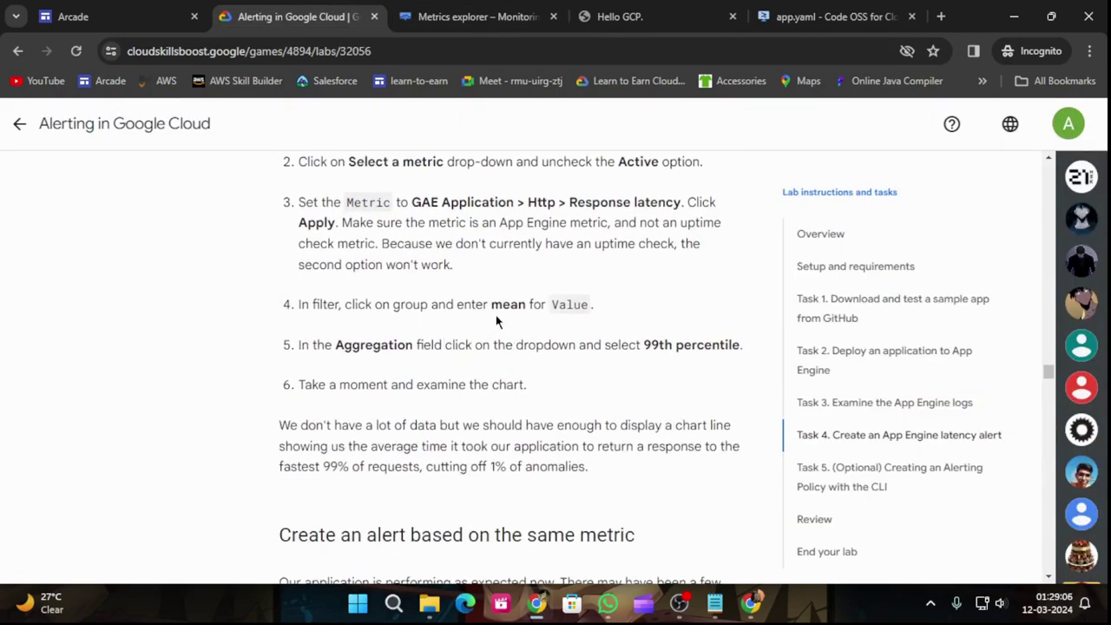
{"action": "left_click_drag", "start_coordinate": [490, 305], "coordinate": [593, 305]}
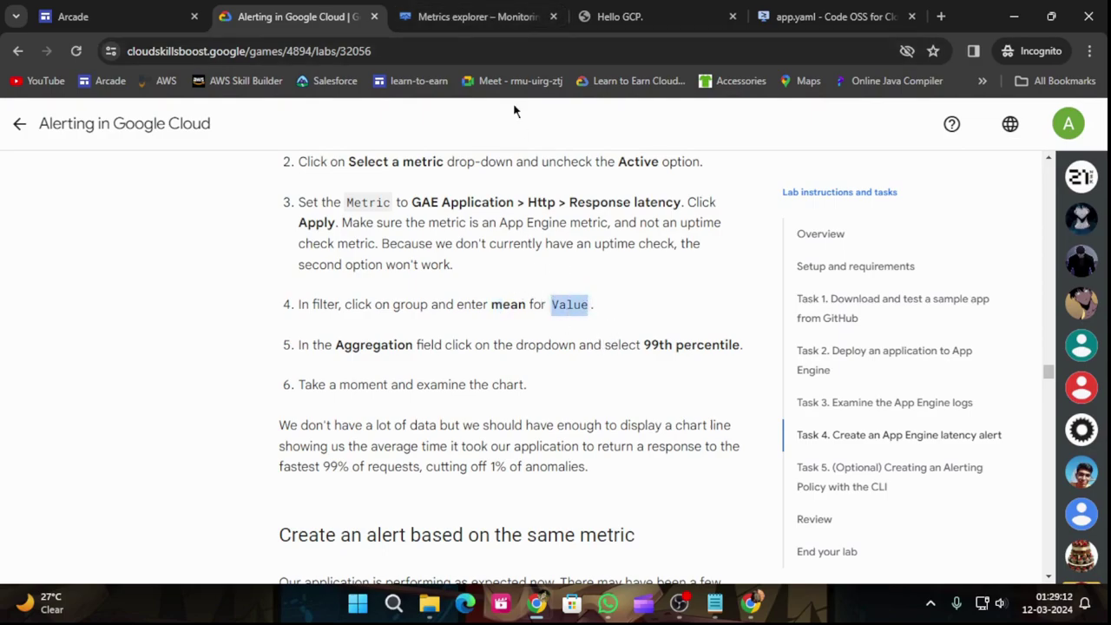
Step: Explore the filter labels, adding and then removing a group filter
{"action": "left_click", "coordinate": [478, 17]}
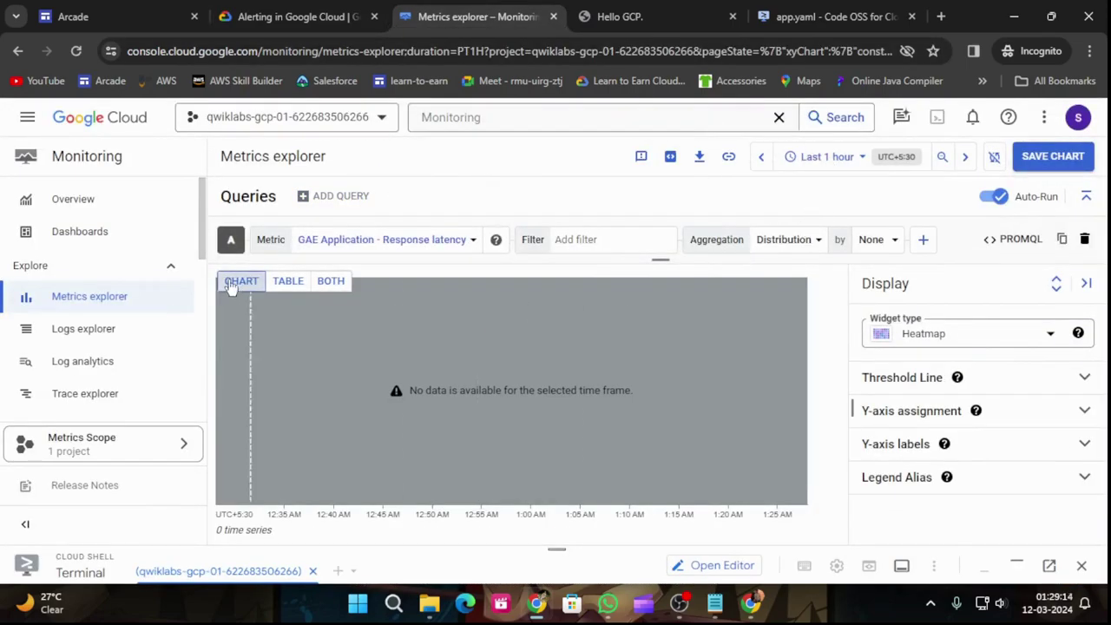
{"action": "left_click", "coordinate": [577, 240]}
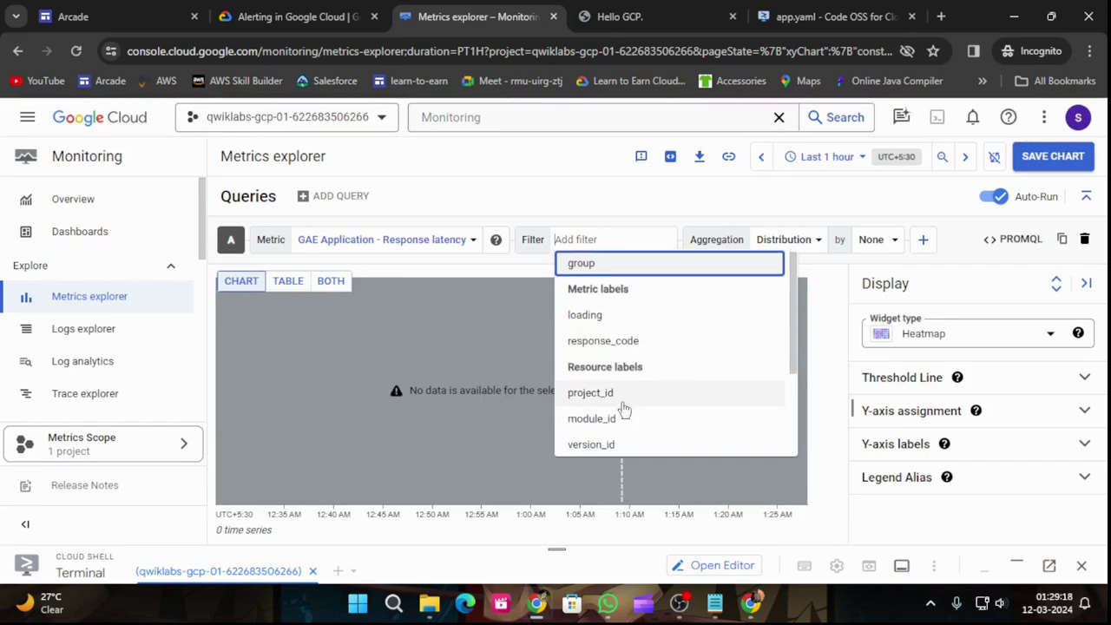
{"action": "scroll", "coordinate": [624, 413], "scroll_direction": "down", "scroll_amount": 2}
{"action": "scroll", "coordinate": [621, 422], "scroll_direction": "up", "scroll_amount": 3}
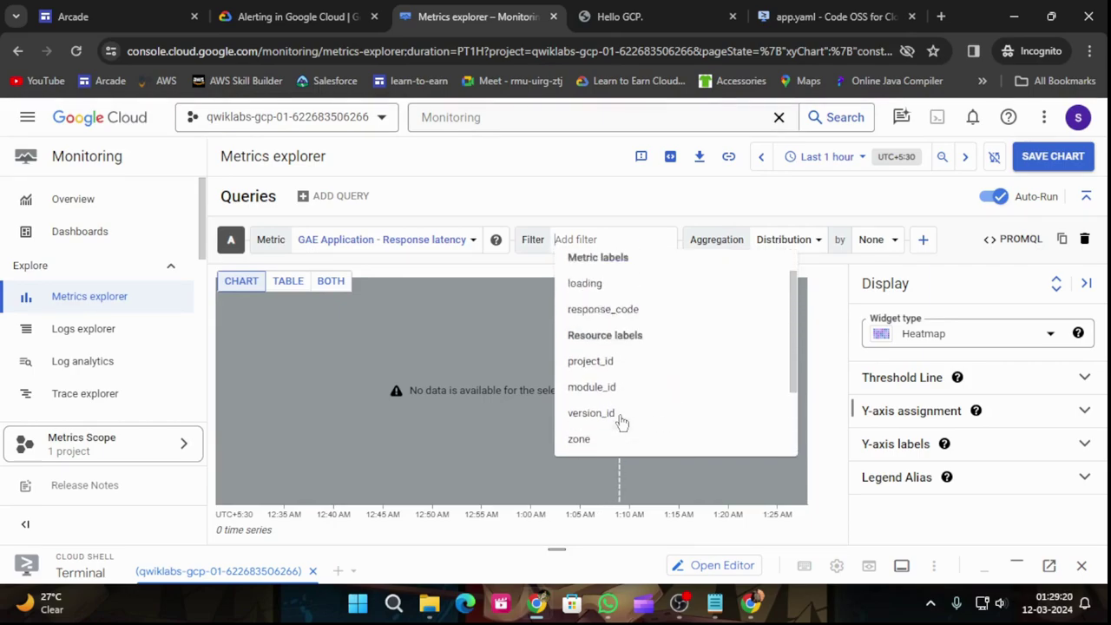
{"action": "left_click", "coordinate": [364, 16]}
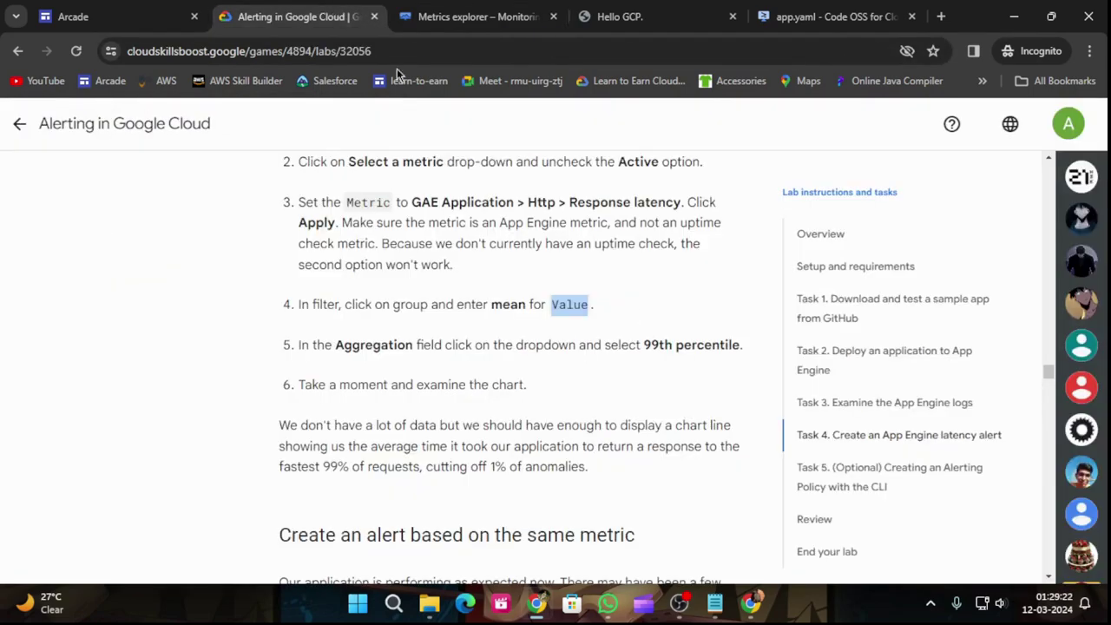
{"action": "left_click", "coordinate": [469, 17]}
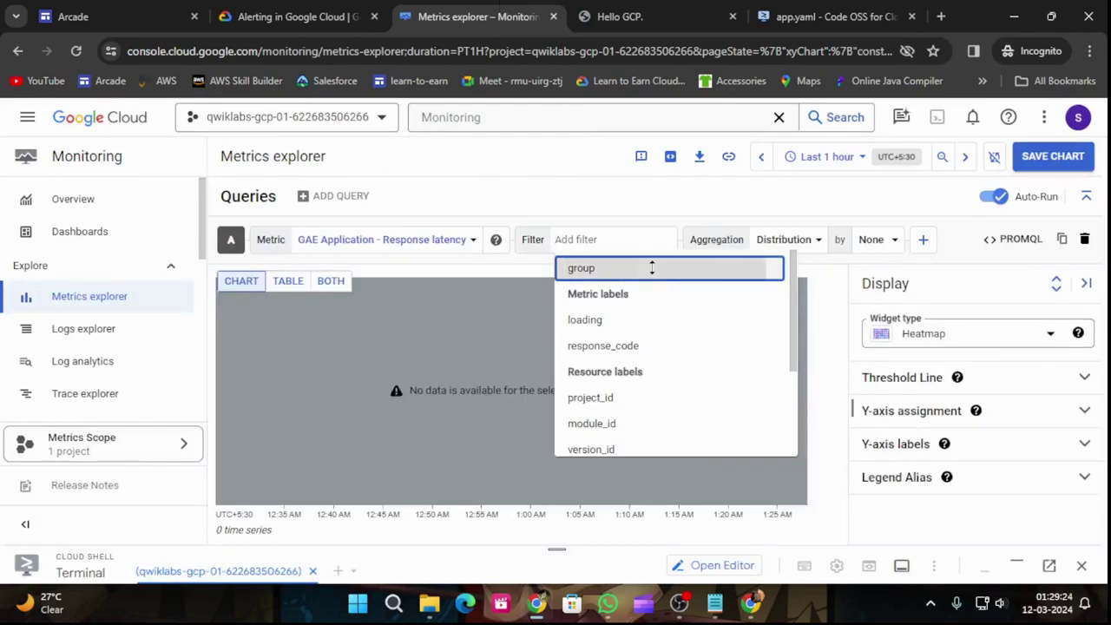
{"action": "left_click", "coordinate": [654, 271]}
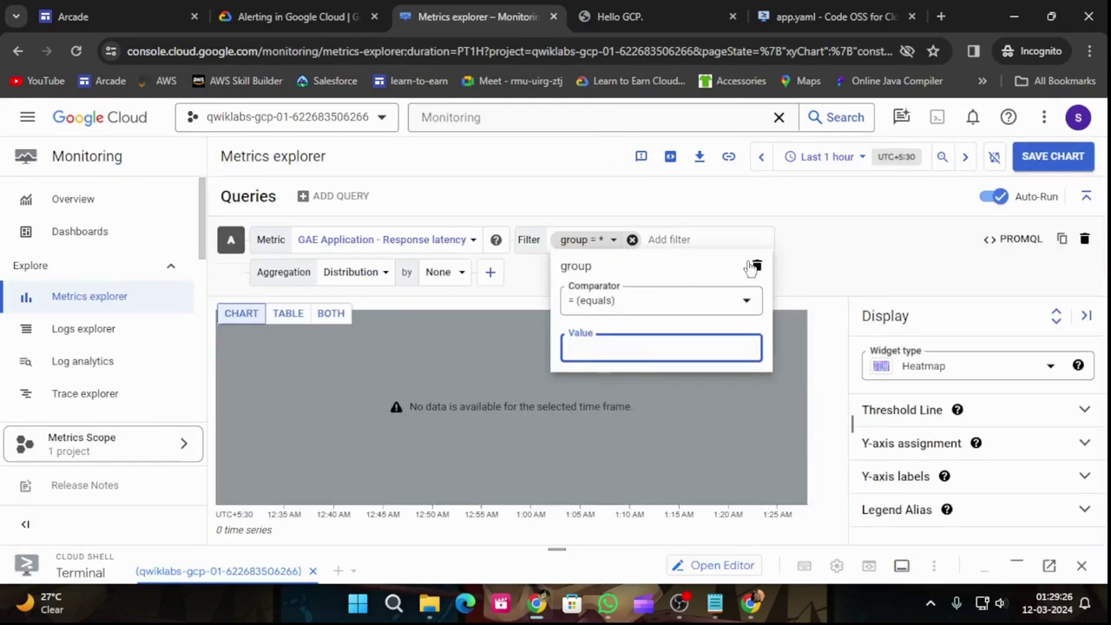
{"action": "left_click", "coordinate": [757, 265]}
{"action": "left_click", "coordinate": [618, 241]}
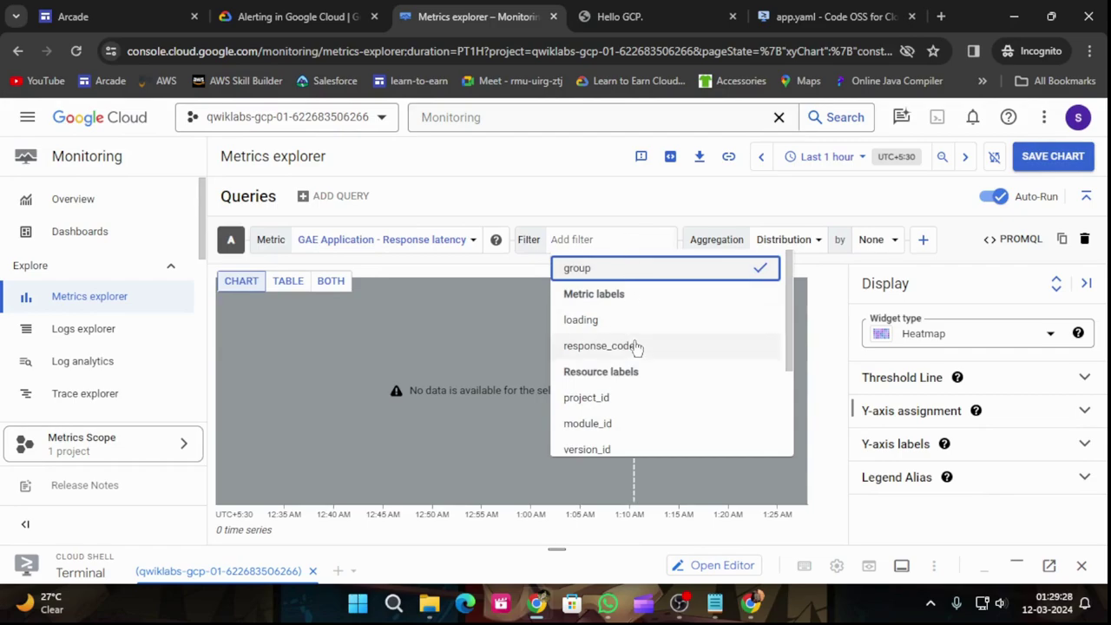
{"action": "scroll", "coordinate": [635, 426], "scroll_direction": "down", "scroll_amount": 3}
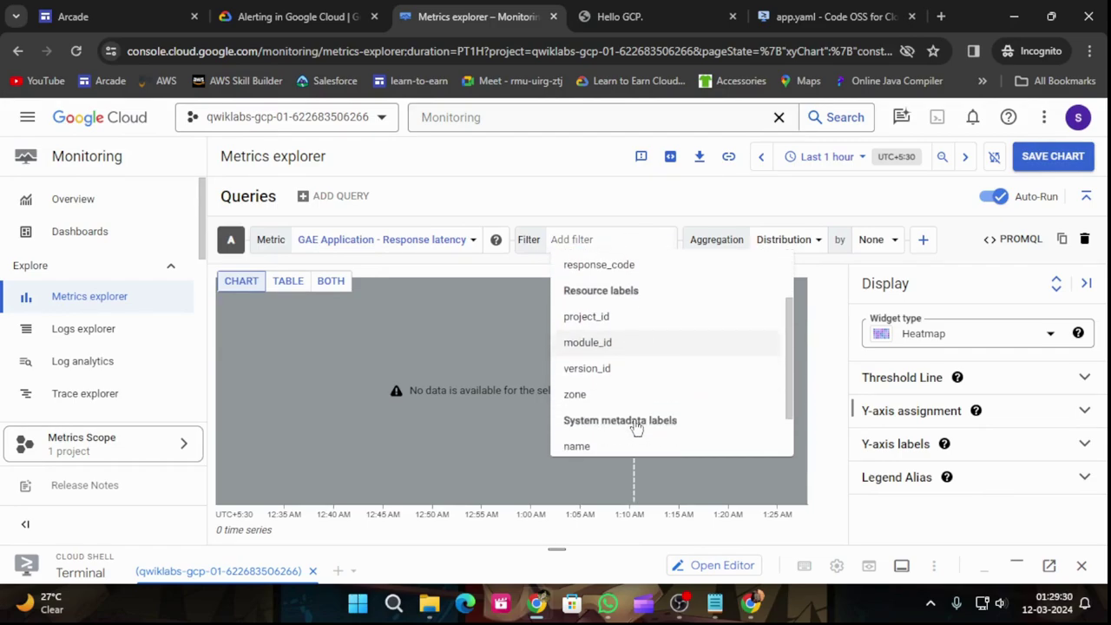
{"action": "scroll", "coordinate": [635, 426], "scroll_direction": "up", "scroll_amount": 3}
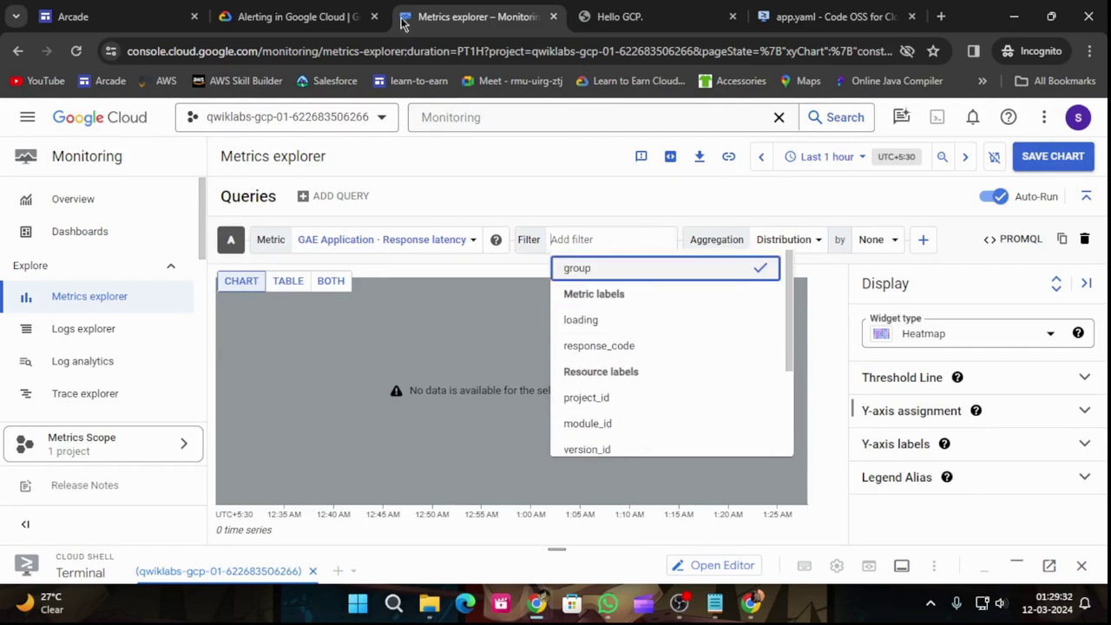
Step: Add a group filter equal to 'mean' and close the filter editor
{"action": "left_click", "coordinate": [280, 7]}
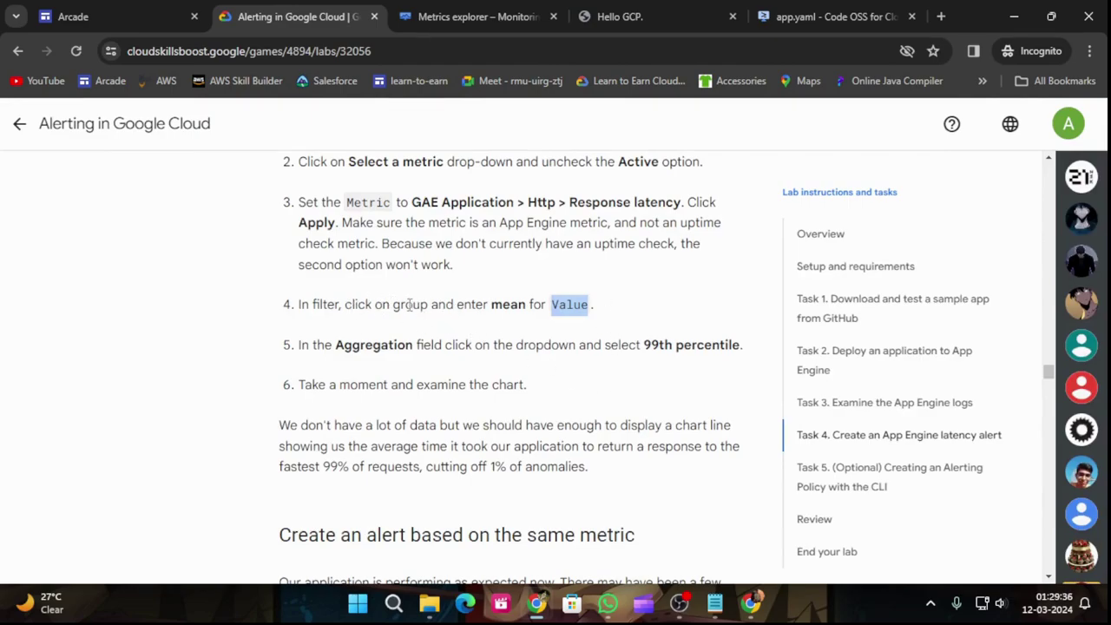
{"action": "left_click", "coordinate": [477, 16]}
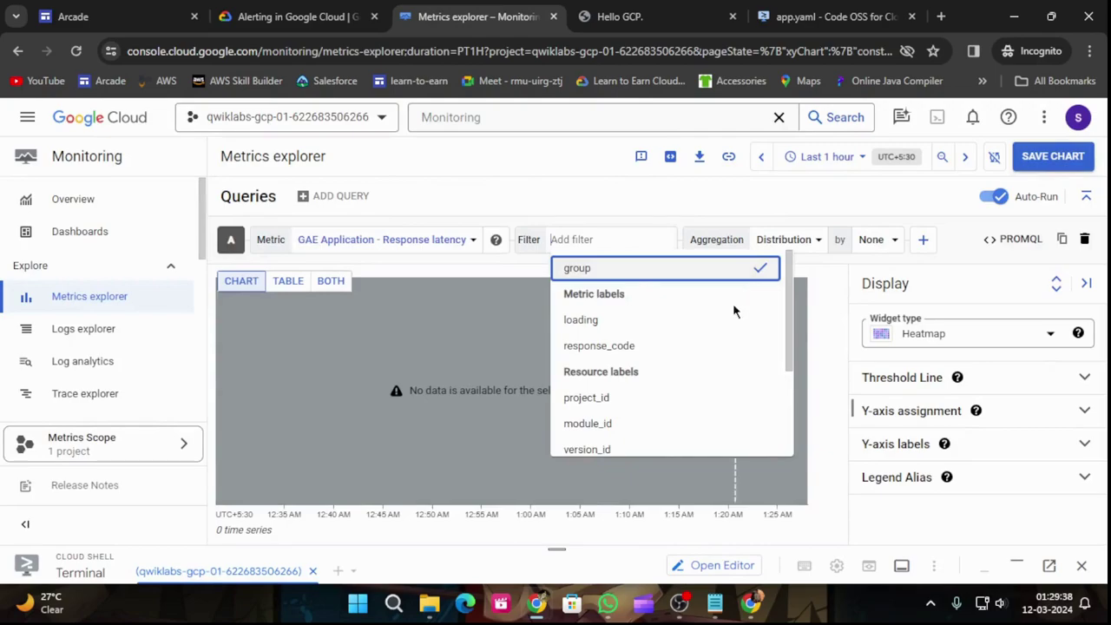
{"action": "left_click", "coordinate": [632, 267]}
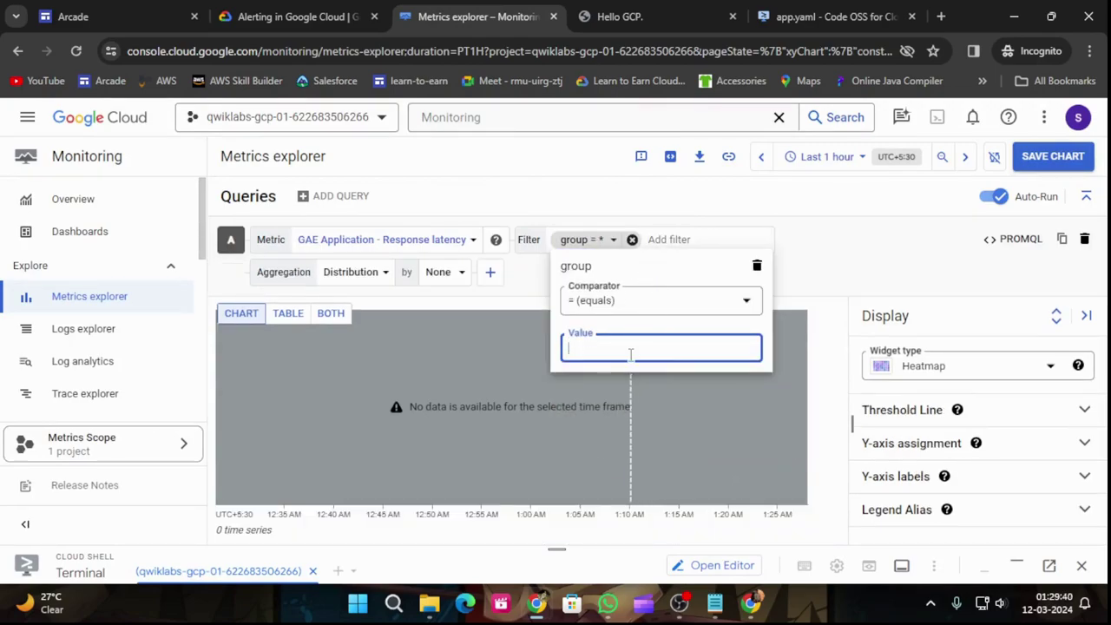
{"action": "type", "text": "mean"}
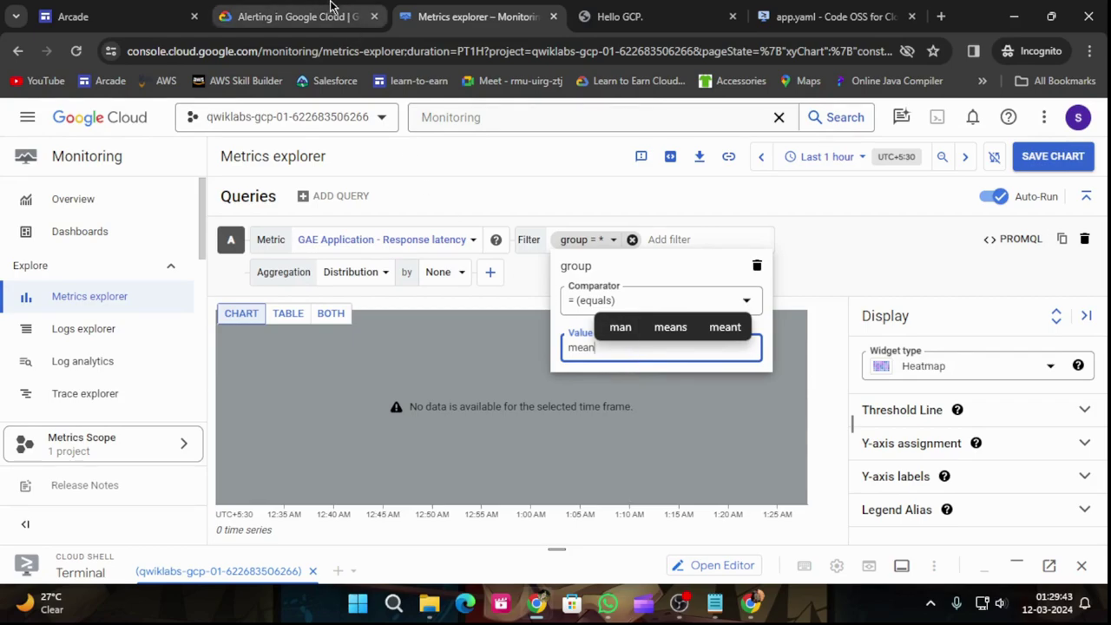
{"action": "left_click", "coordinate": [296, 16]}
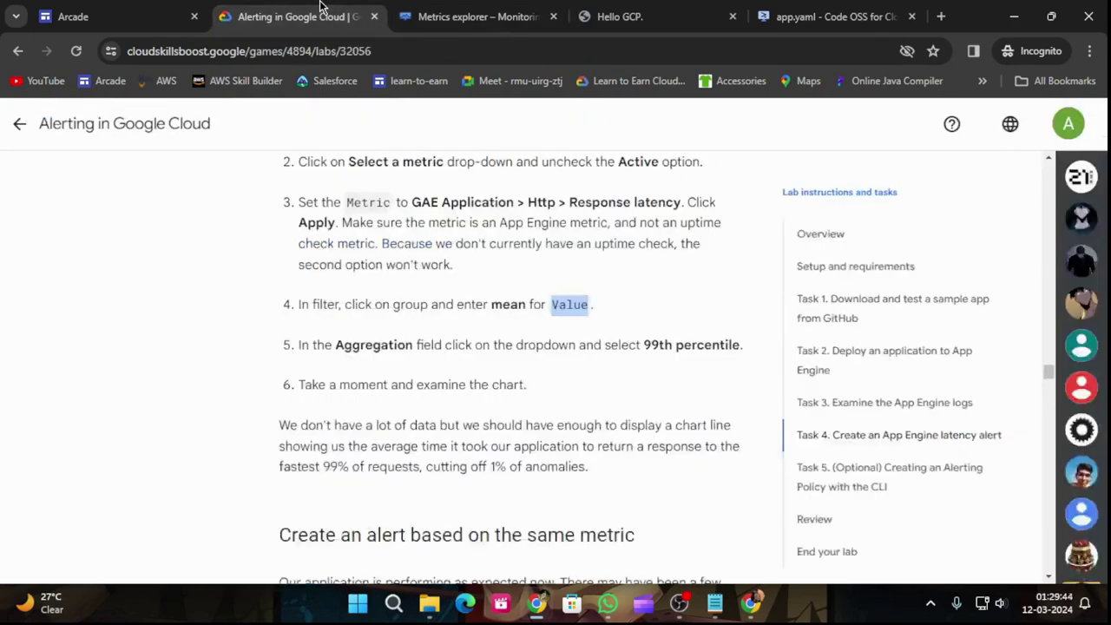
{"action": "left_click", "coordinate": [422, 13]}
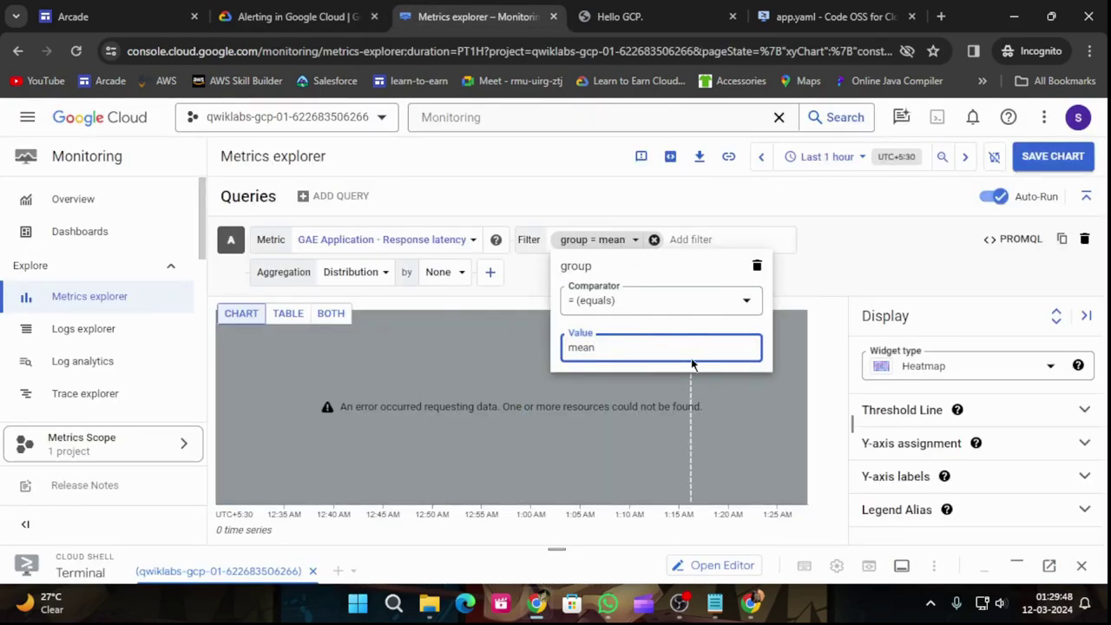
{"action": "left_click", "coordinate": [553, 16]}
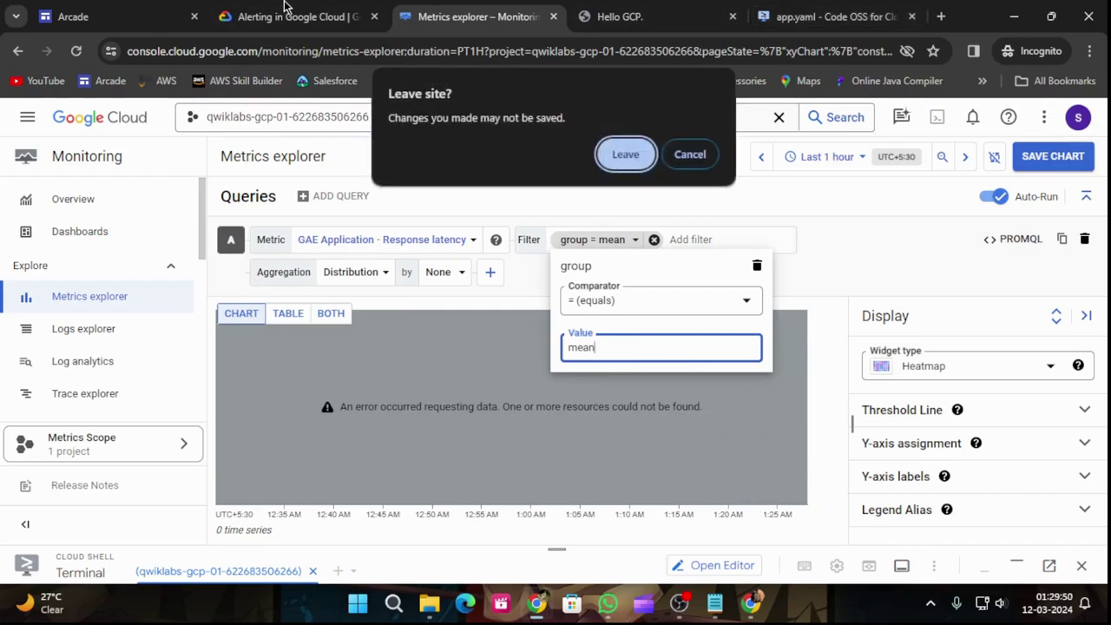
{"action": "left_click", "coordinate": [690, 155]}
{"action": "left_click", "coordinate": [260, 17]}
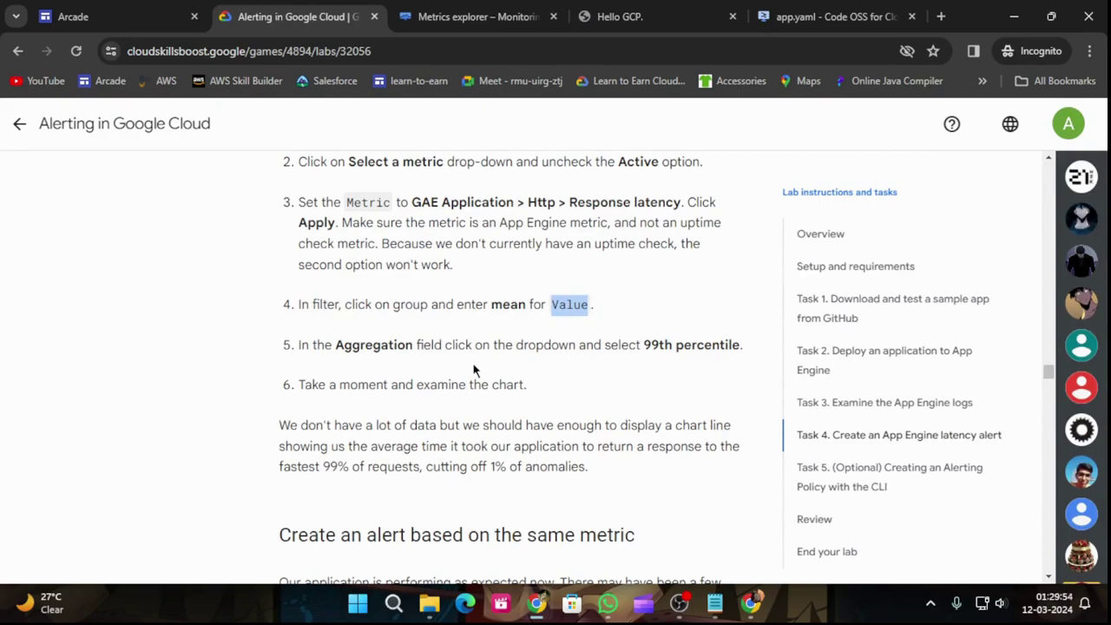
{"action": "scroll", "coordinate": [699, 352], "scroll_direction": "down", "scroll_amount": 1}
{"action": "left_click", "coordinate": [487, 17]}
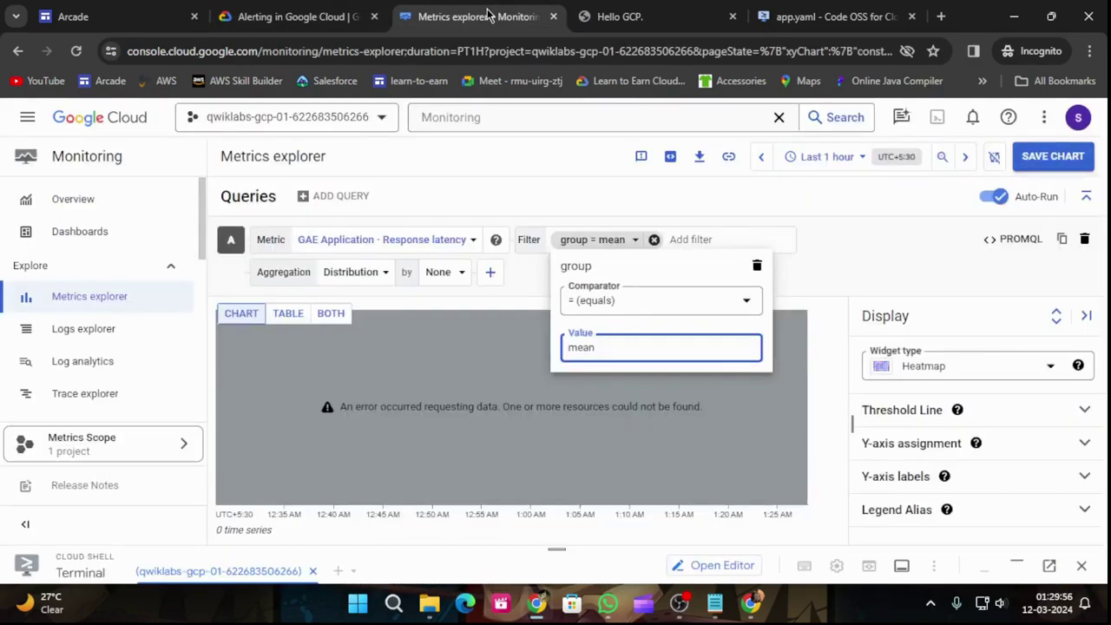
{"action": "left_click", "coordinate": [311, 272]}
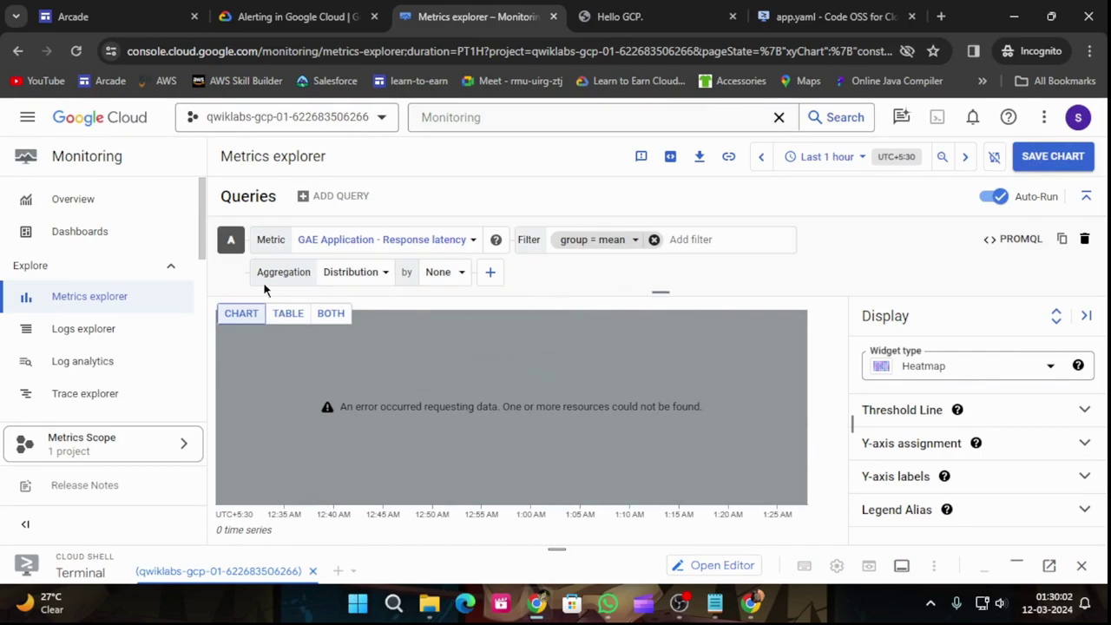
Step: Set the latency query's aggregation to 99th percentile
{"action": "left_click", "coordinate": [382, 273]}
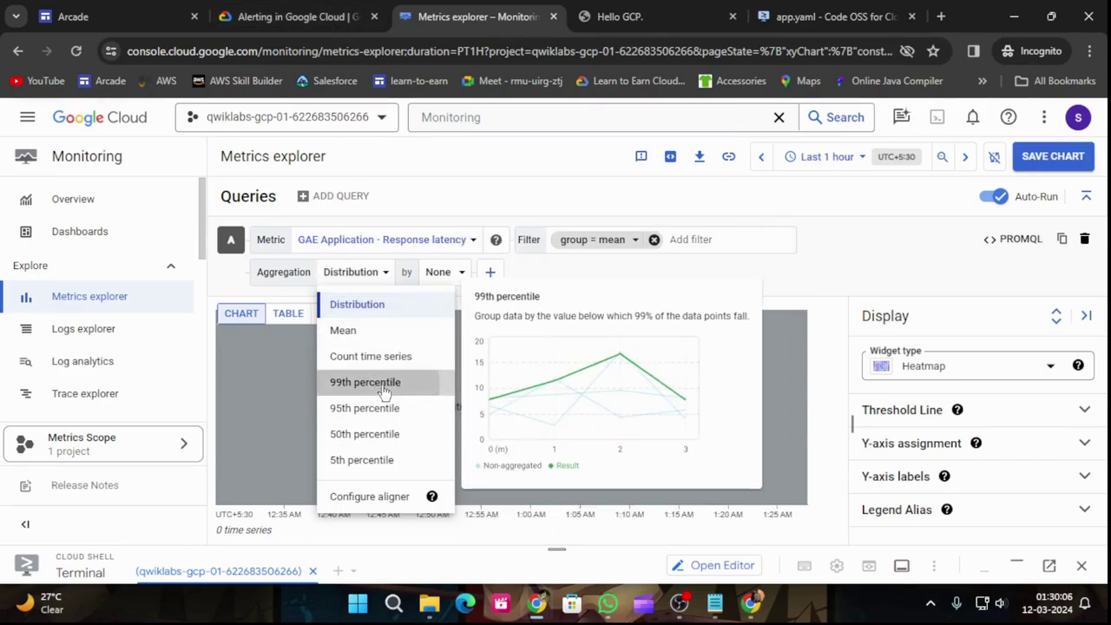
{"action": "left_click", "coordinate": [378, 391]}
{"action": "left_click", "coordinate": [330, 11]}
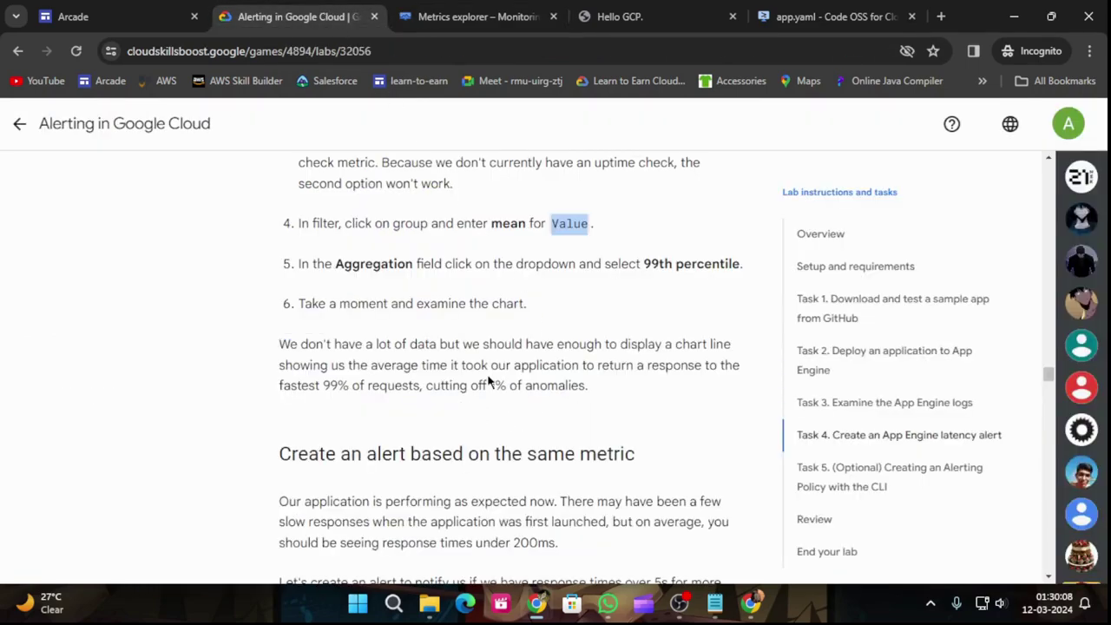
{"action": "scroll", "coordinate": [388, 320], "scroll_direction": "down", "scroll_amount": 1}
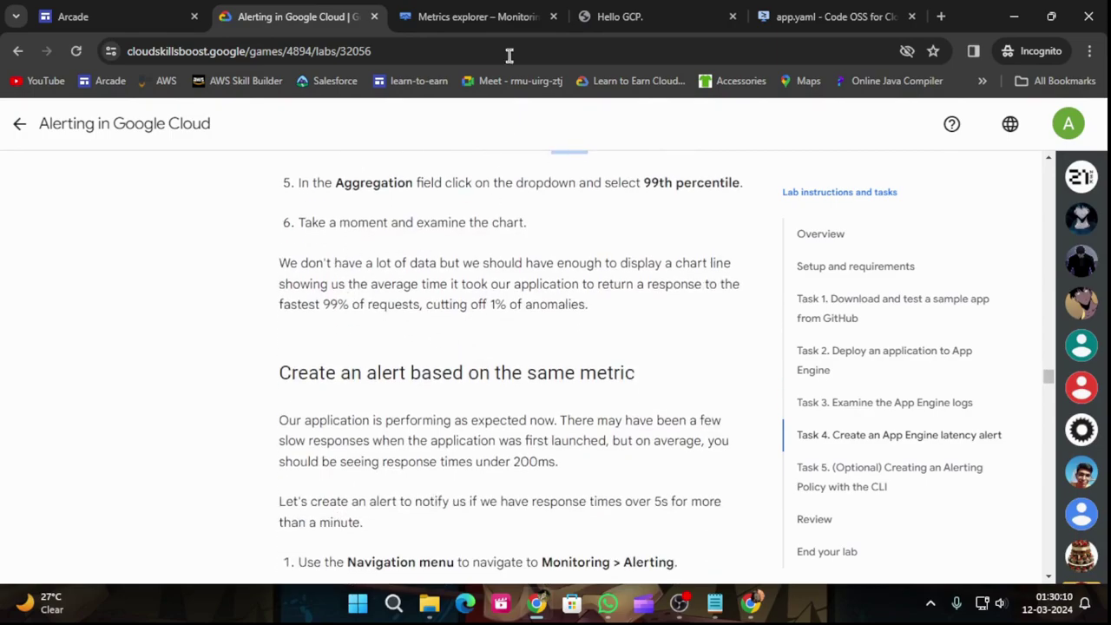
{"action": "left_click", "coordinate": [486, 16]}
{"action": "scroll", "coordinate": [528, 451], "scroll_direction": "down", "scroll_amount": 1}
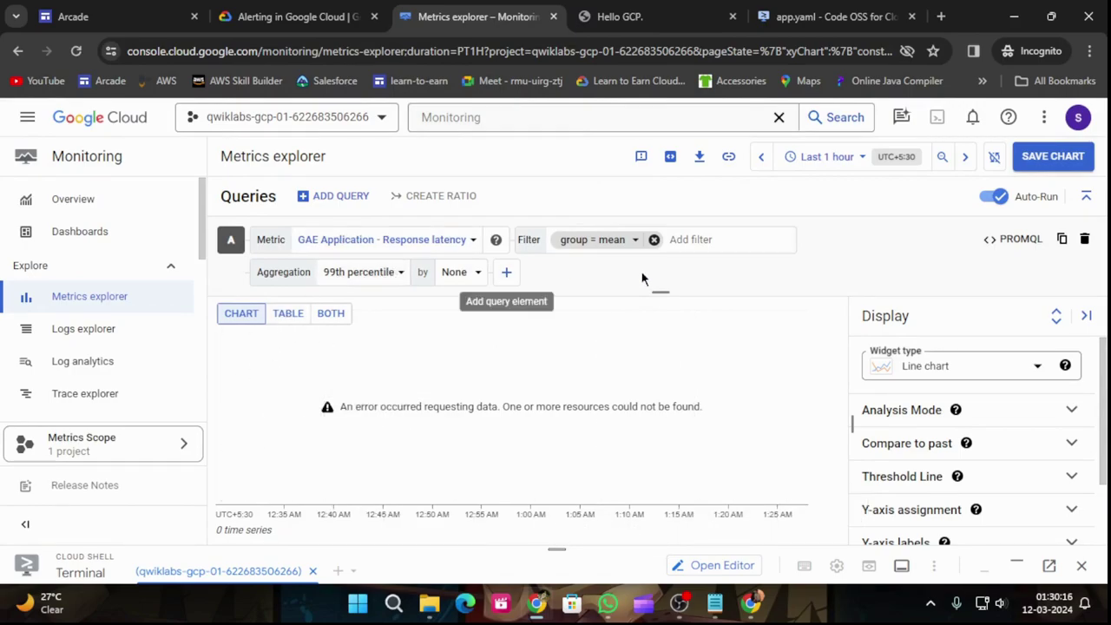
Step: Review the filter labels and the lab instructions before moving on
{"action": "left_click", "coordinate": [688, 239]}
{"action": "key", "text": "Escape"}
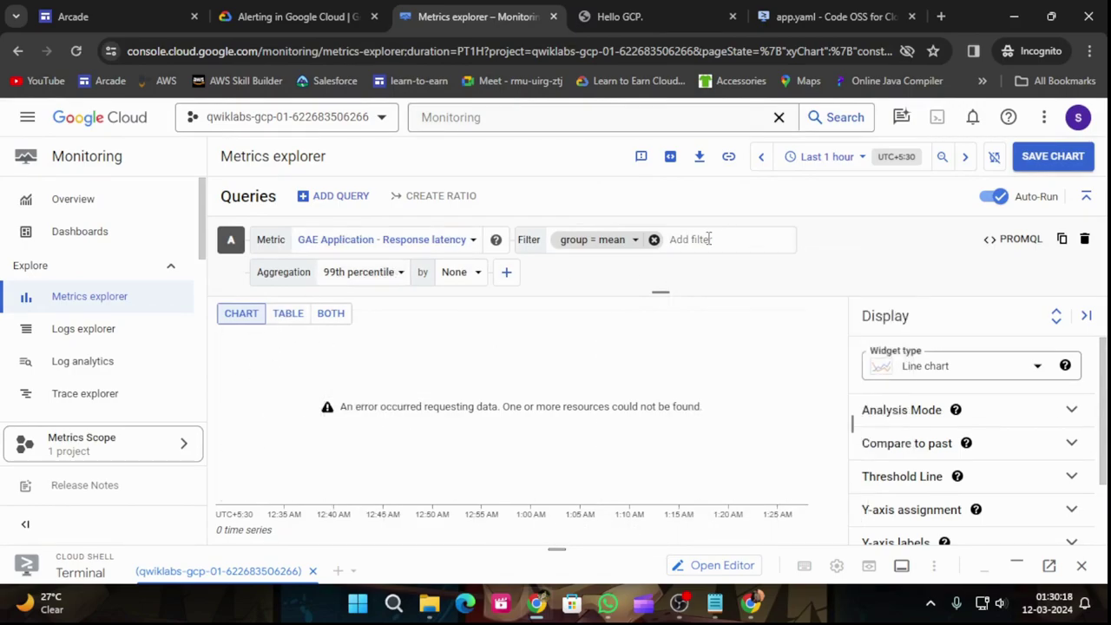
{"action": "left_click", "coordinate": [295, 16]}
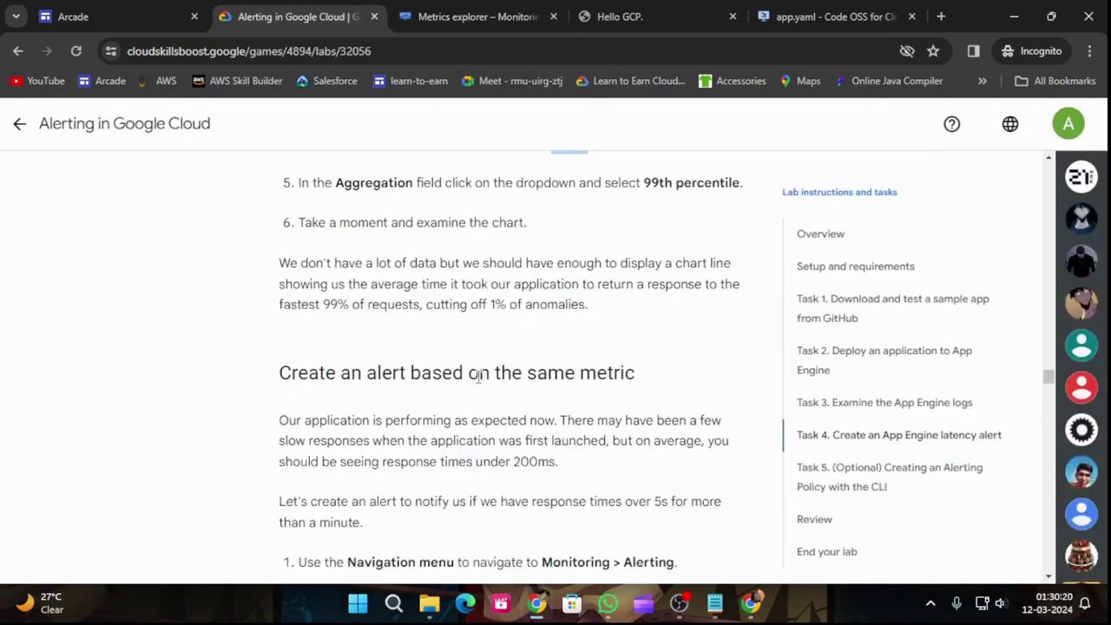
{"action": "scroll", "coordinate": [482, 379], "scroll_direction": "down", "scroll_amount": 4}
{"action": "scroll", "coordinate": [484, 384], "scroll_direction": "up", "scroll_amount": 1}
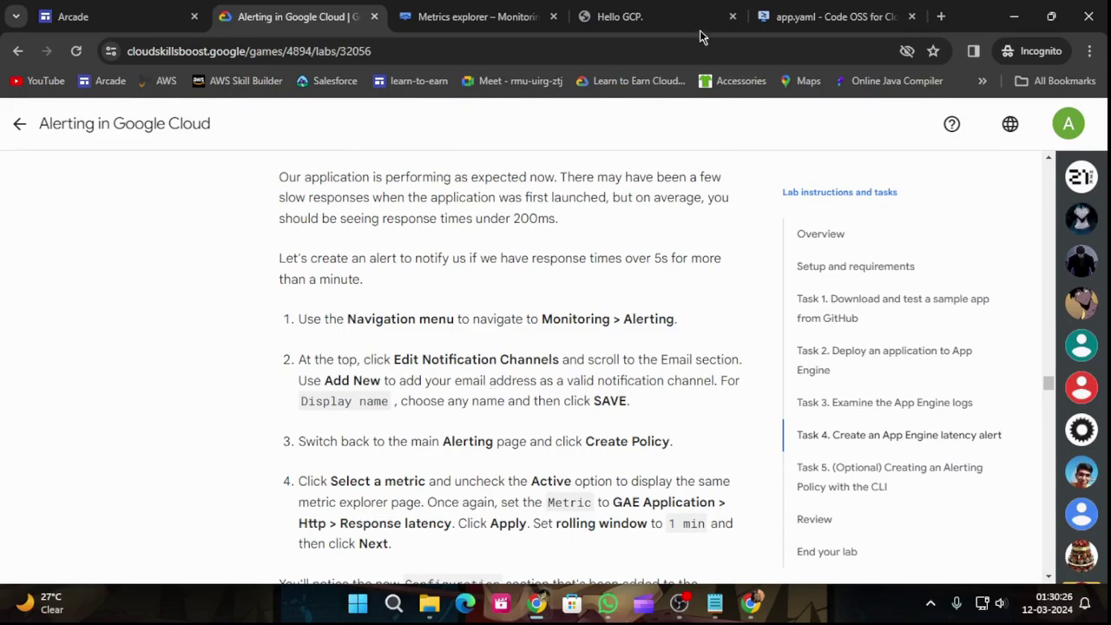
{"action": "left_click", "coordinate": [473, 16]}
{"action": "scroll", "coordinate": [95, 382], "scroll_direction": "down", "scroll_amount": 1}
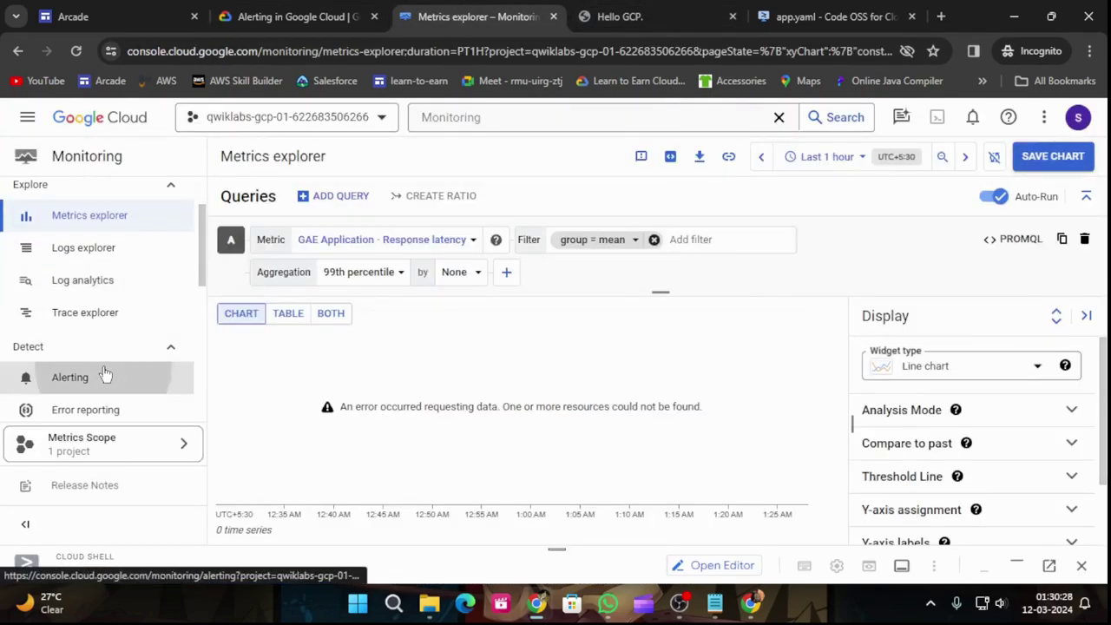
Step: Go to Alerting > Edit Notification Channels and scroll down to the Email section
{"action": "left_click", "coordinate": [105, 374]}
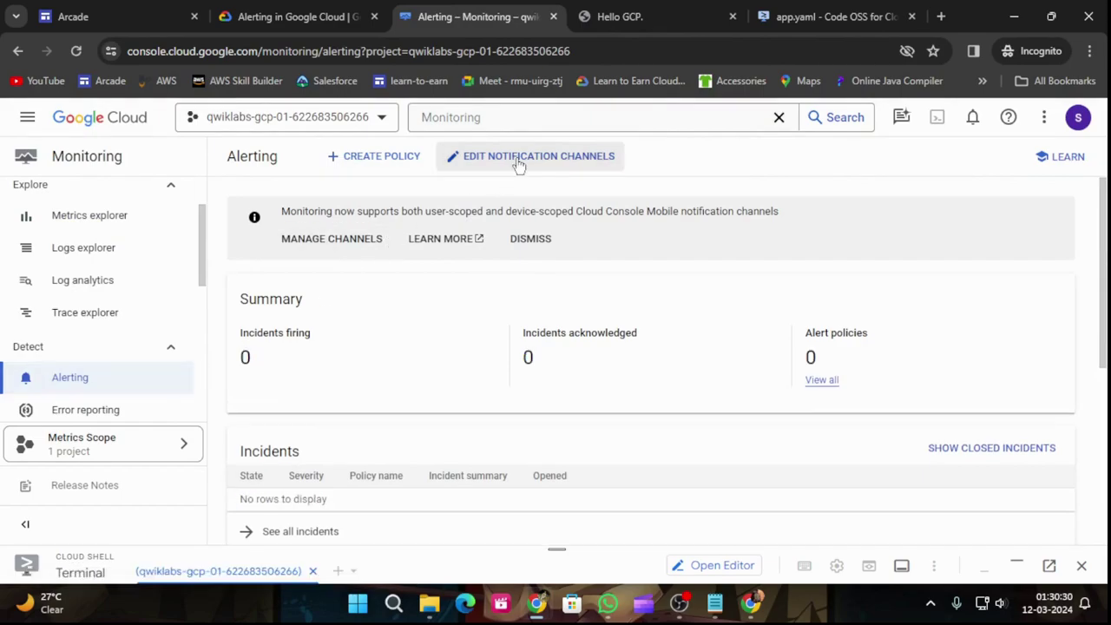
{"action": "left_click", "coordinate": [519, 161]}
{"action": "scroll", "coordinate": [690, 389], "scroll_direction": "down", "scroll_amount": 5}
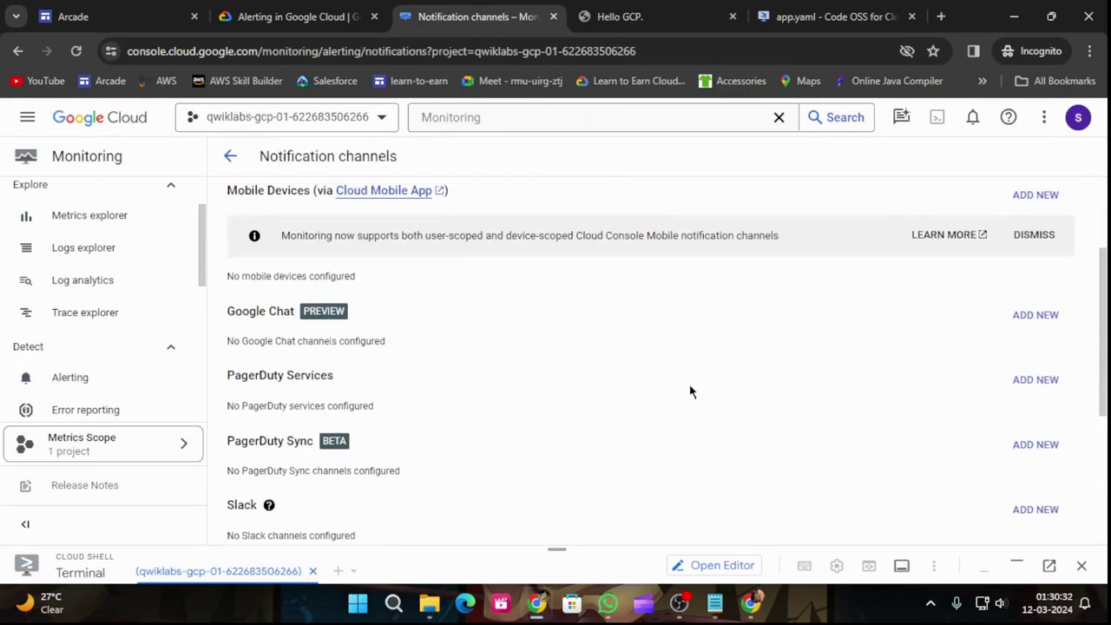
{"action": "left_click", "coordinate": [275, 9]}
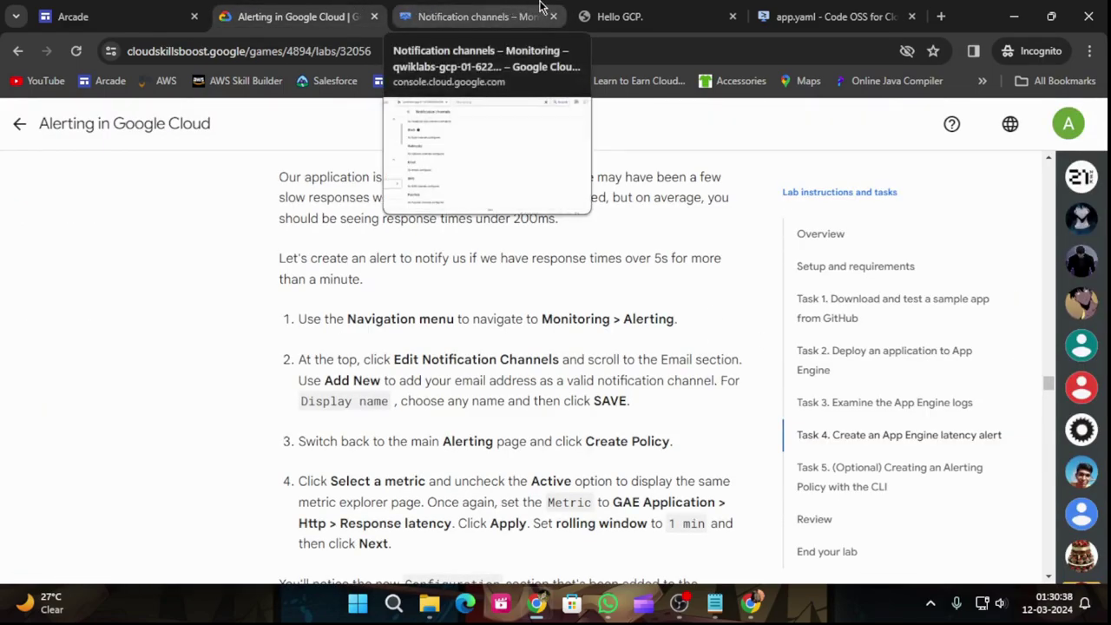
Step: Add a new Email notification channel and enter the email address
{"action": "left_click", "coordinate": [491, 7]}
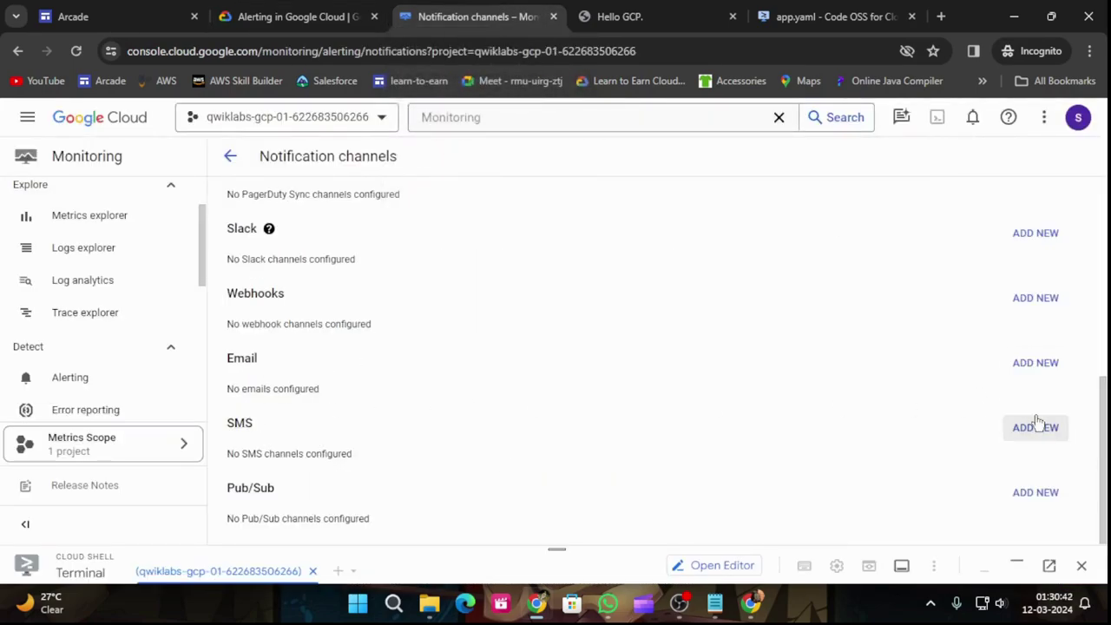
{"action": "left_click", "coordinate": [1014, 365]}
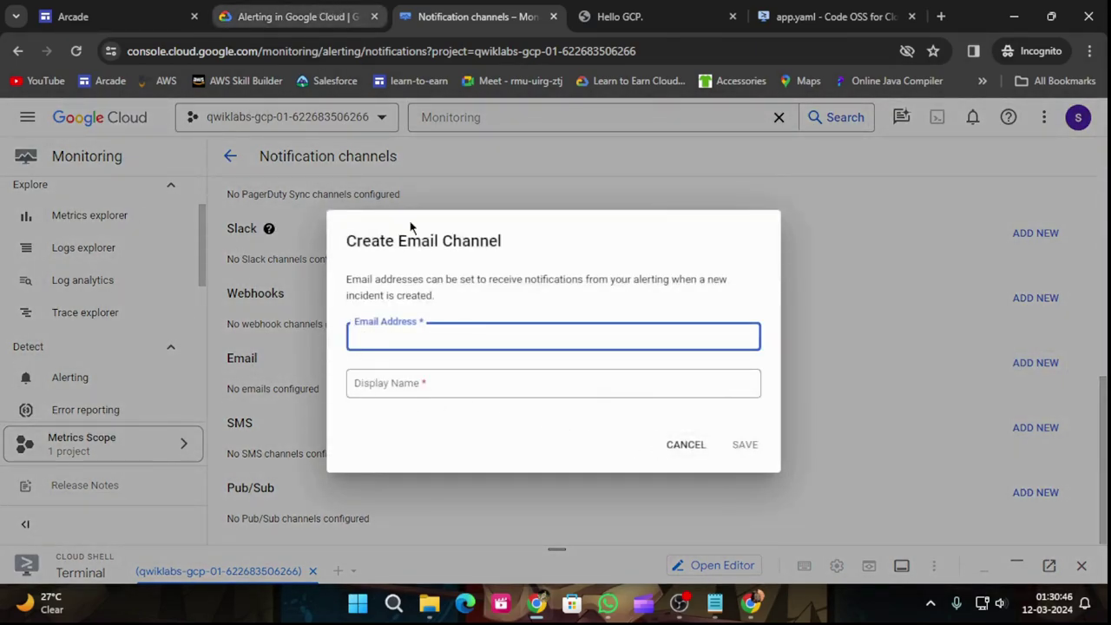
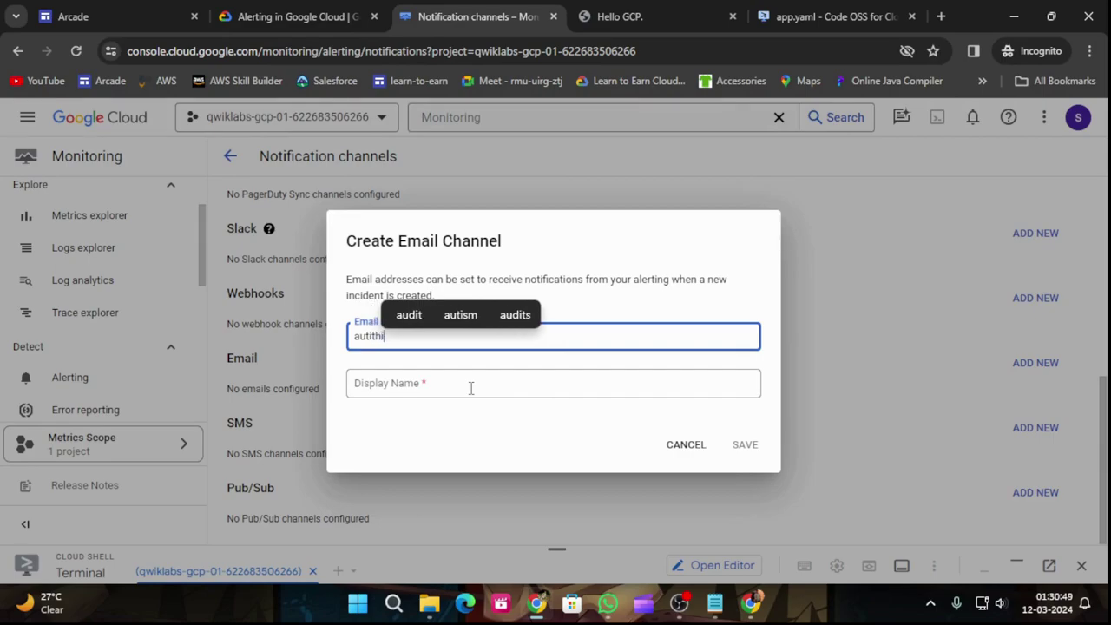
{"action": "key", "text": "ctrl+w"}
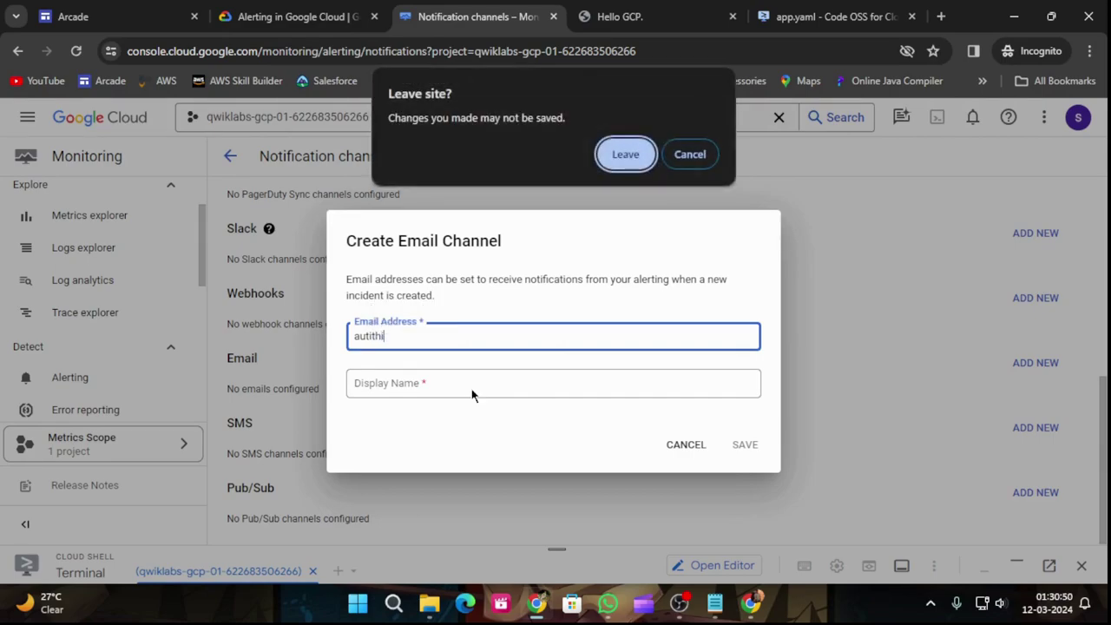
{"action": "left_click", "coordinate": [685, 162]}
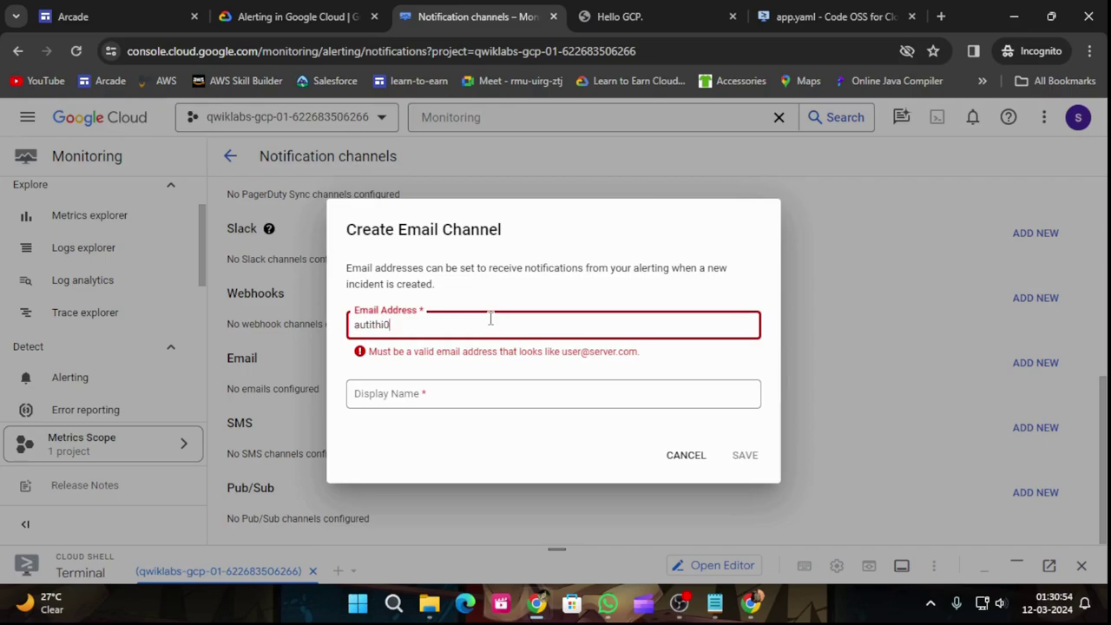
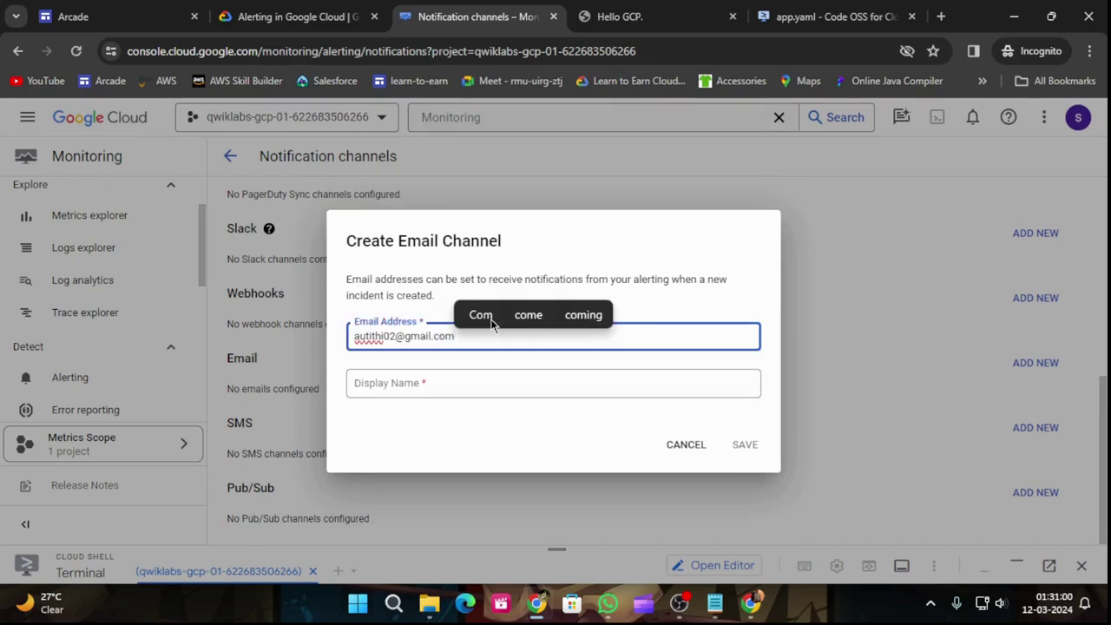
{"action": "key", "text": "ctrl+shift+Tab"}
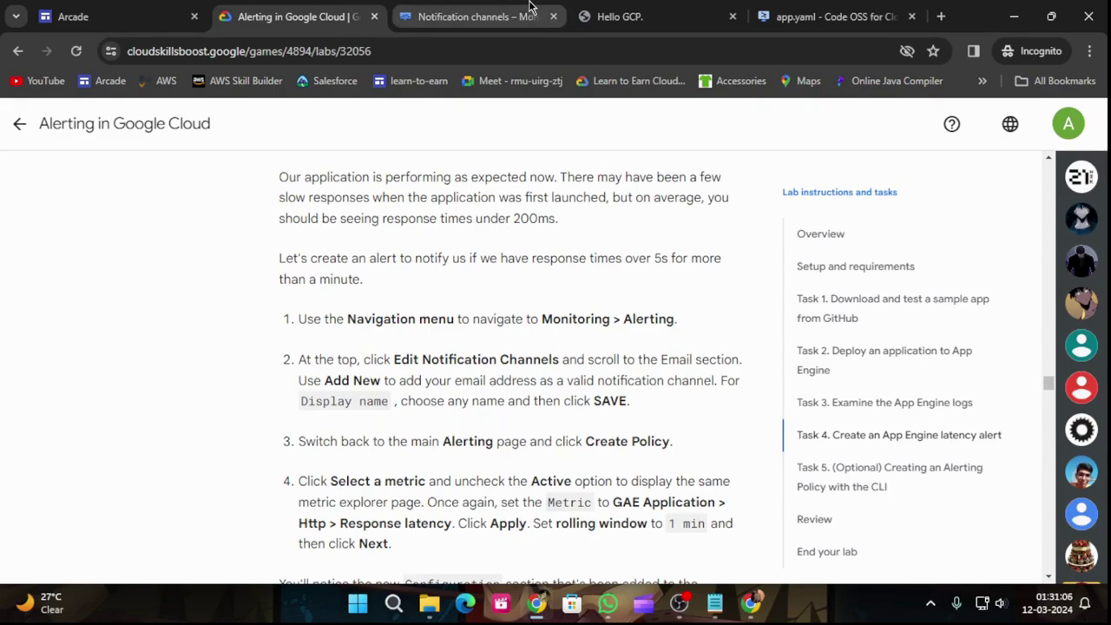
Step: Give the email channel a display name and save it
{"action": "left_click", "coordinate": [474, 16]}
{"action": "left_click", "coordinate": [415, 386]}
{"action": "type", "text": "auti"}
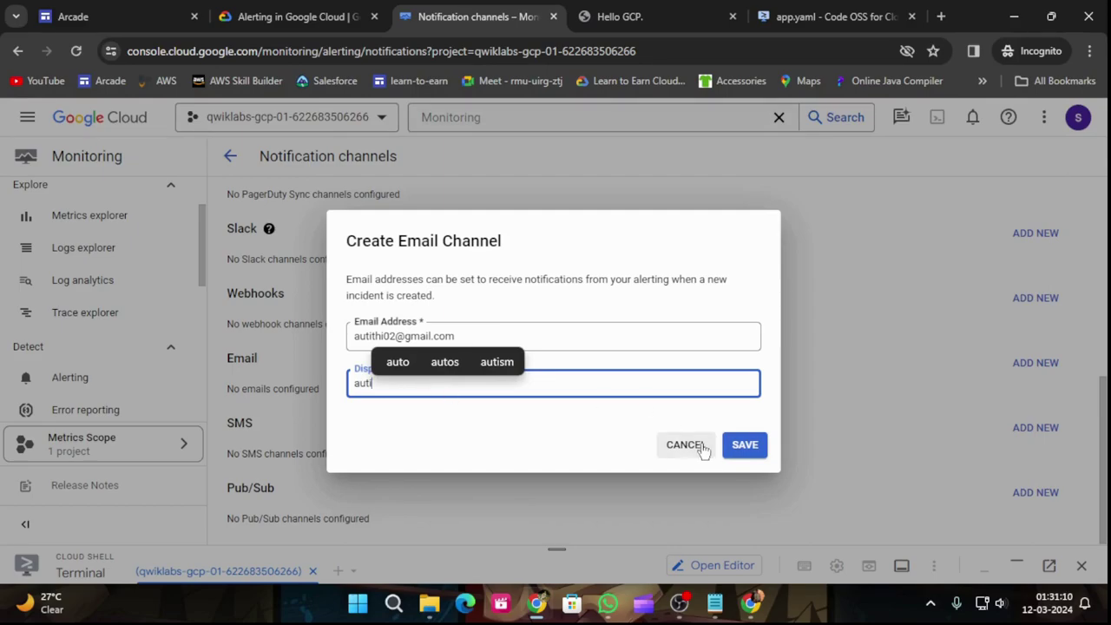
{"action": "left_click", "coordinate": [741, 449]}
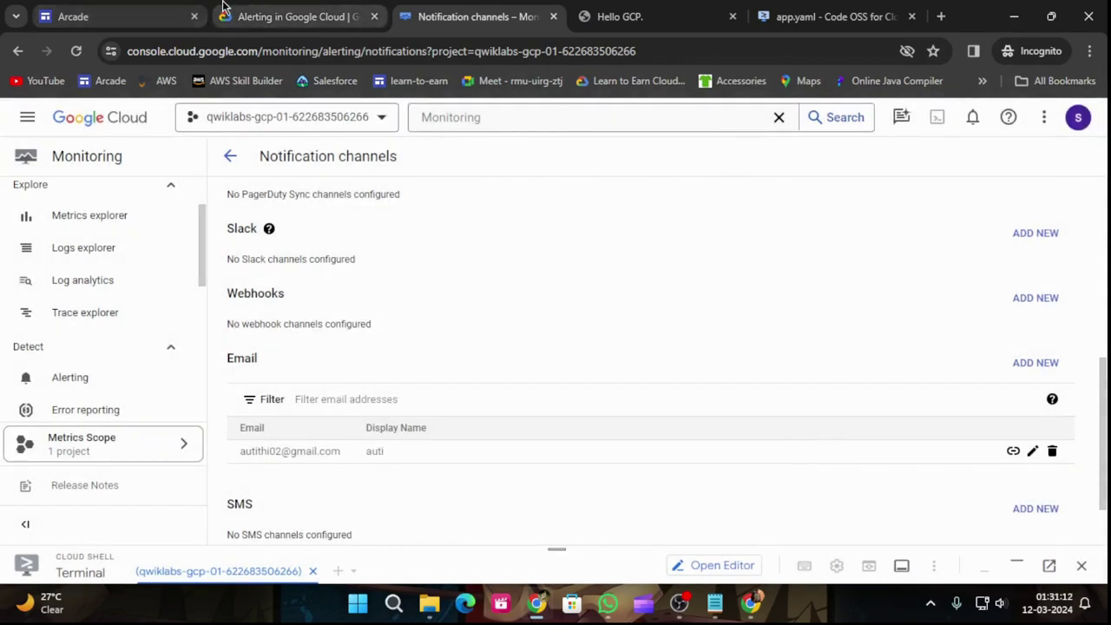
{"action": "left_click", "coordinate": [228, 10]}
{"action": "scroll", "coordinate": [608, 446], "scroll_direction": "down", "scroll_amount": 1}
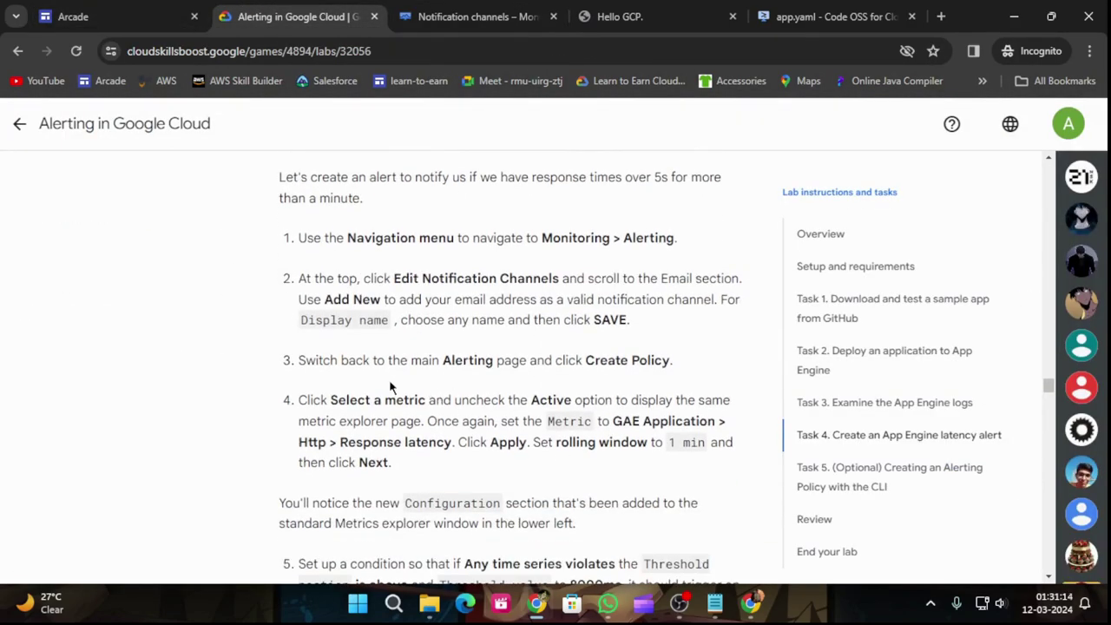
{"action": "left_click", "coordinate": [468, 16]}
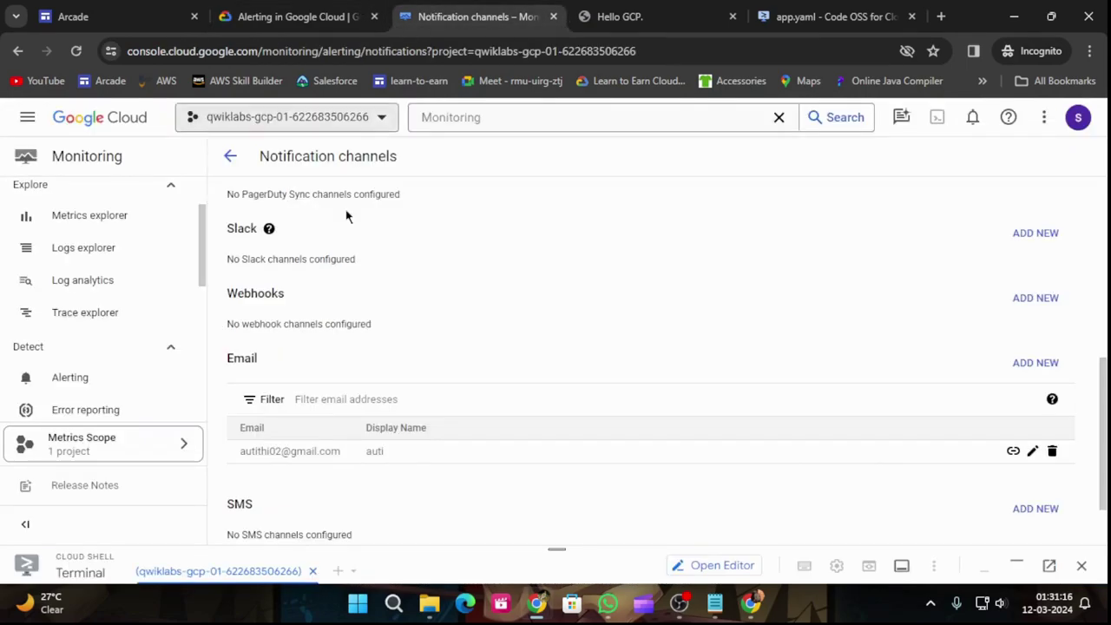
{"action": "scroll", "coordinate": [158, 362], "scroll_direction": "down", "scroll_amount": 1}
Step: Start creating a new alerting policy from the Alerting page
{"action": "left_click", "coordinate": [101, 305]}
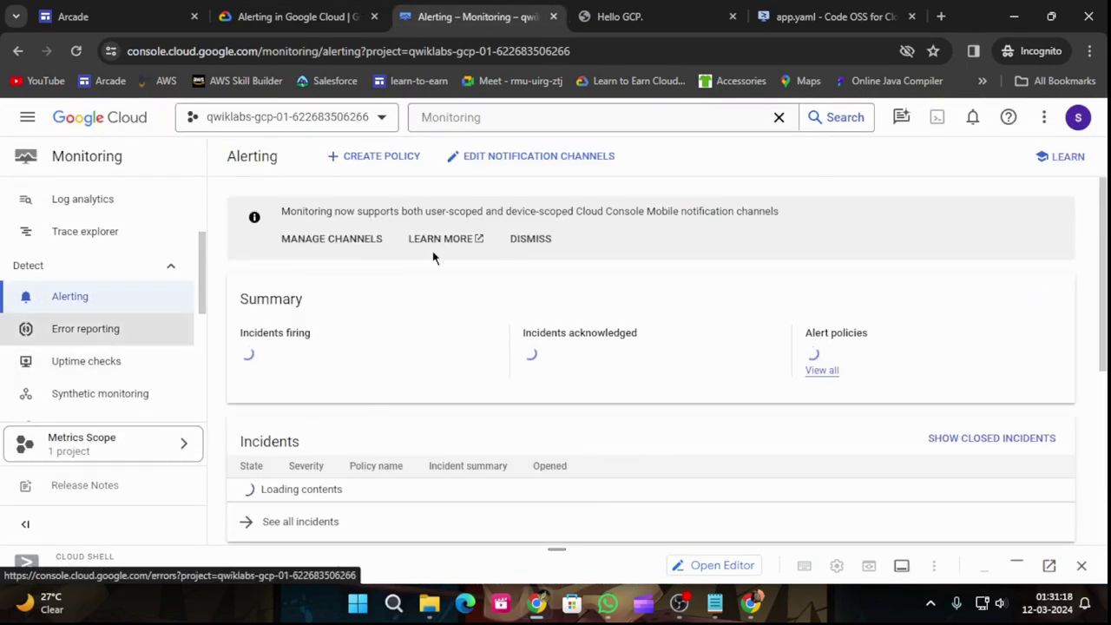
{"action": "left_click", "coordinate": [406, 156]}
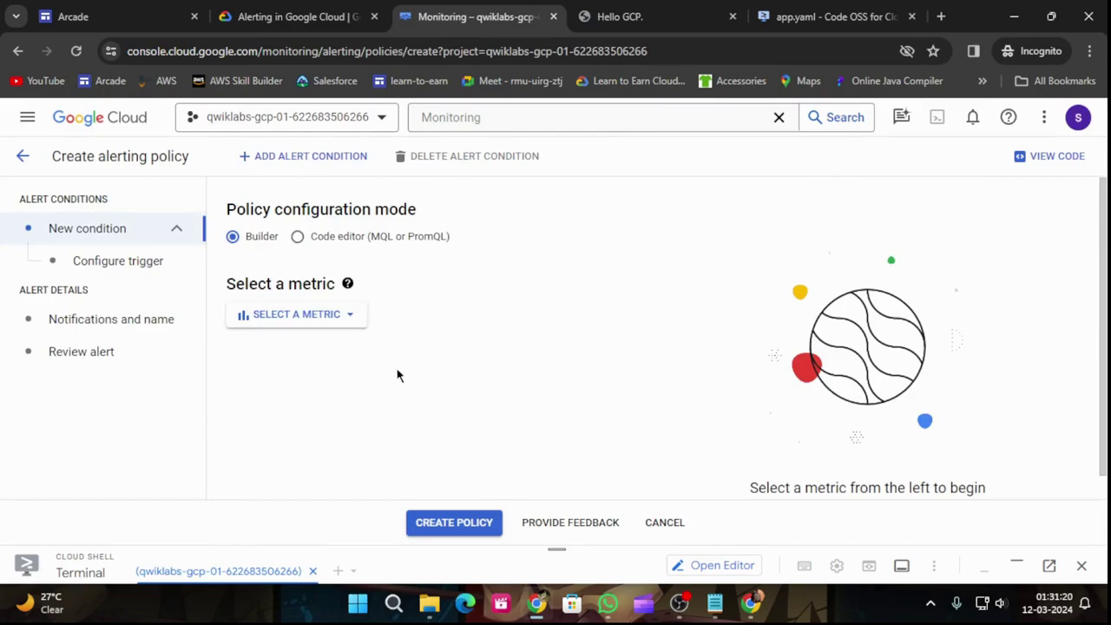
{"action": "left_click", "coordinate": [318, 14]}
{"action": "scroll", "coordinate": [575, 286], "scroll_direction": "down", "scroll_amount": 1}
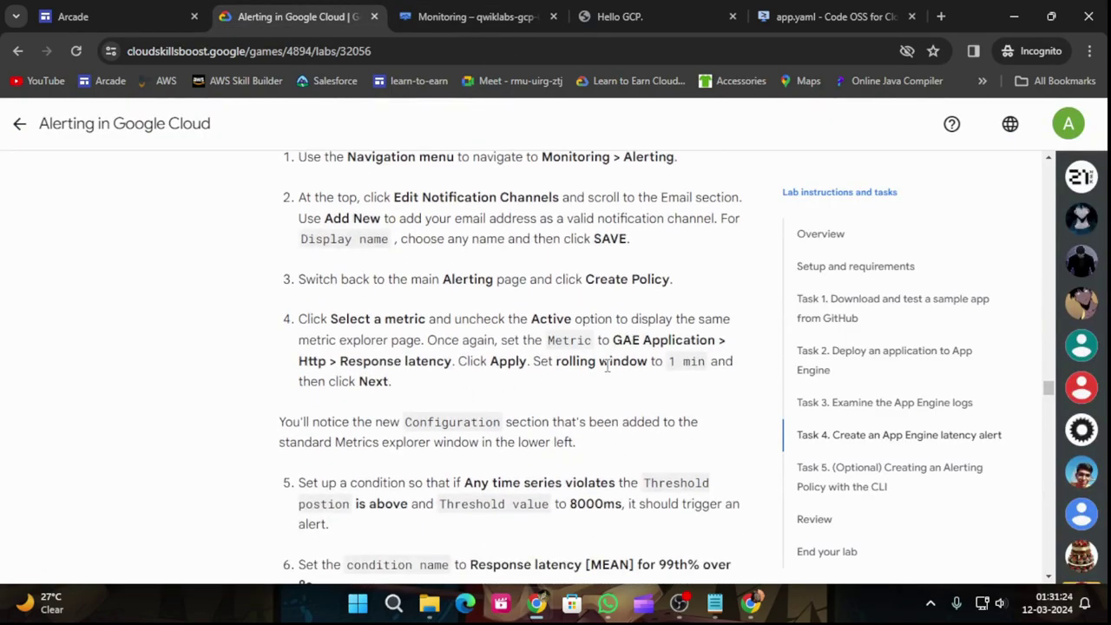
{"action": "left_click", "coordinate": [424, 14]}
Step: Choose GAE Application > Http > Response latency with all resources shown, and apply it
{"action": "left_click", "coordinate": [313, 320]}
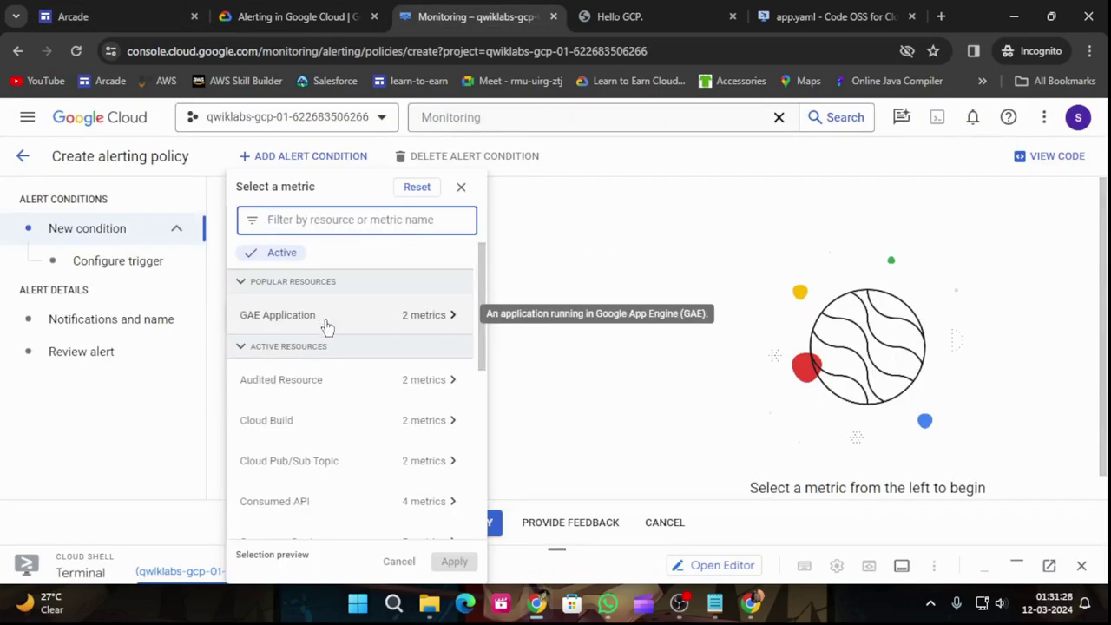
{"action": "left_click", "coordinate": [448, 315]}
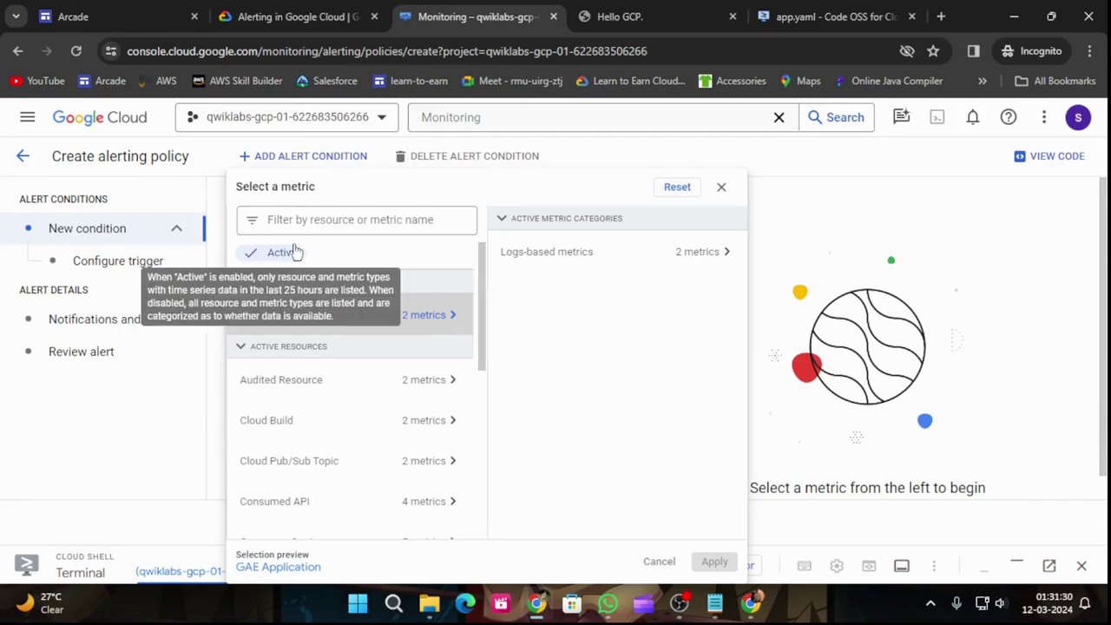
{"action": "left_click", "coordinate": [265, 253]}
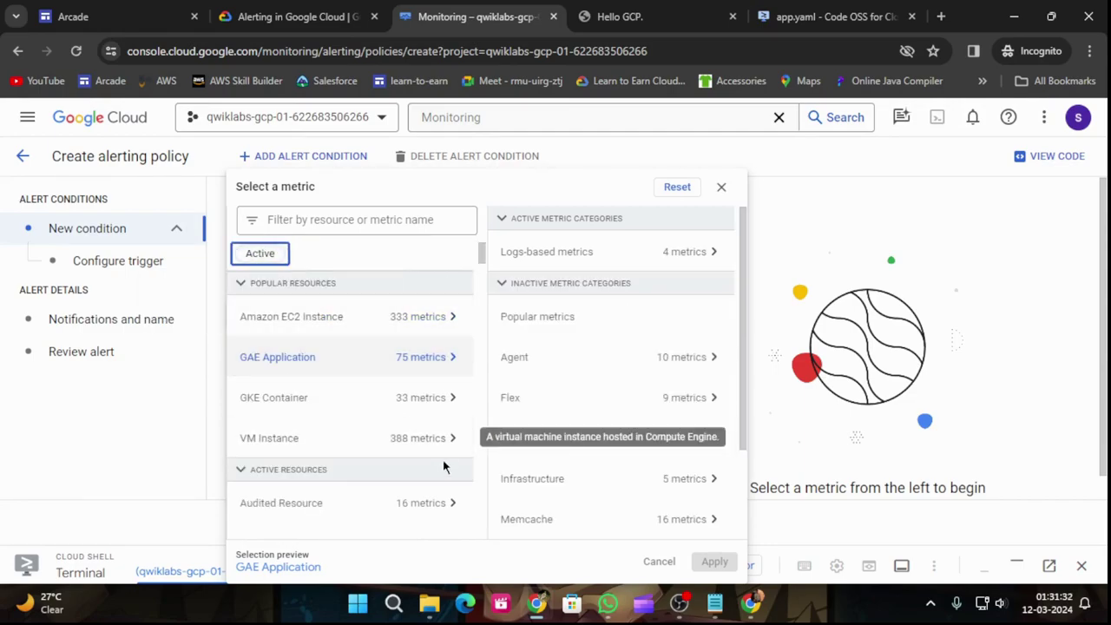
{"action": "left_click", "coordinate": [457, 356]}
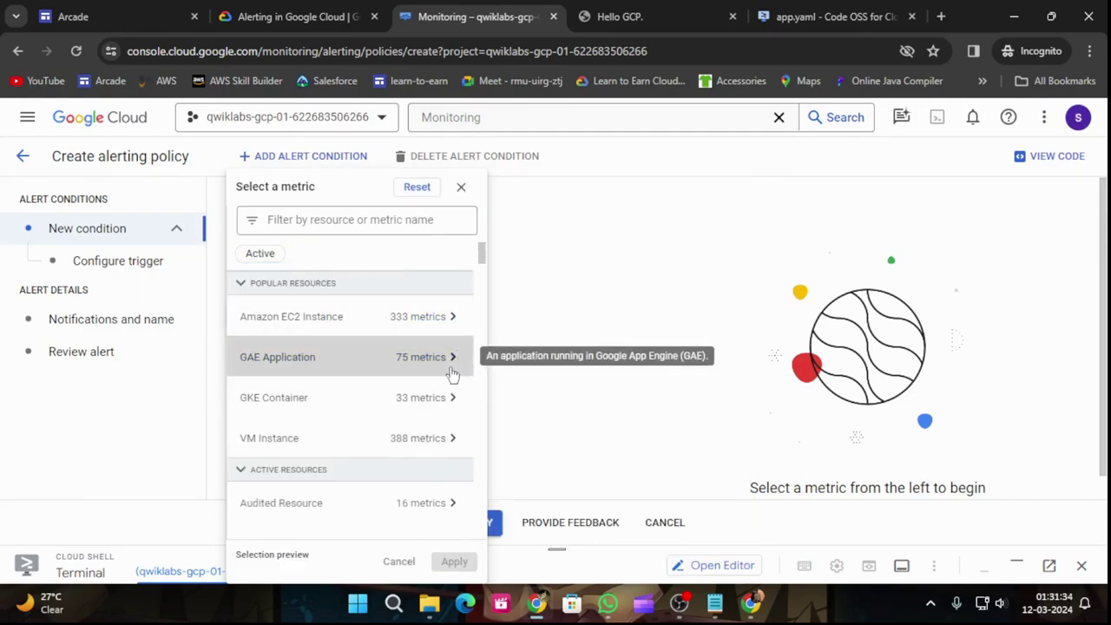
{"action": "left_click", "coordinate": [454, 374]}
{"action": "left_click", "coordinate": [671, 442]}
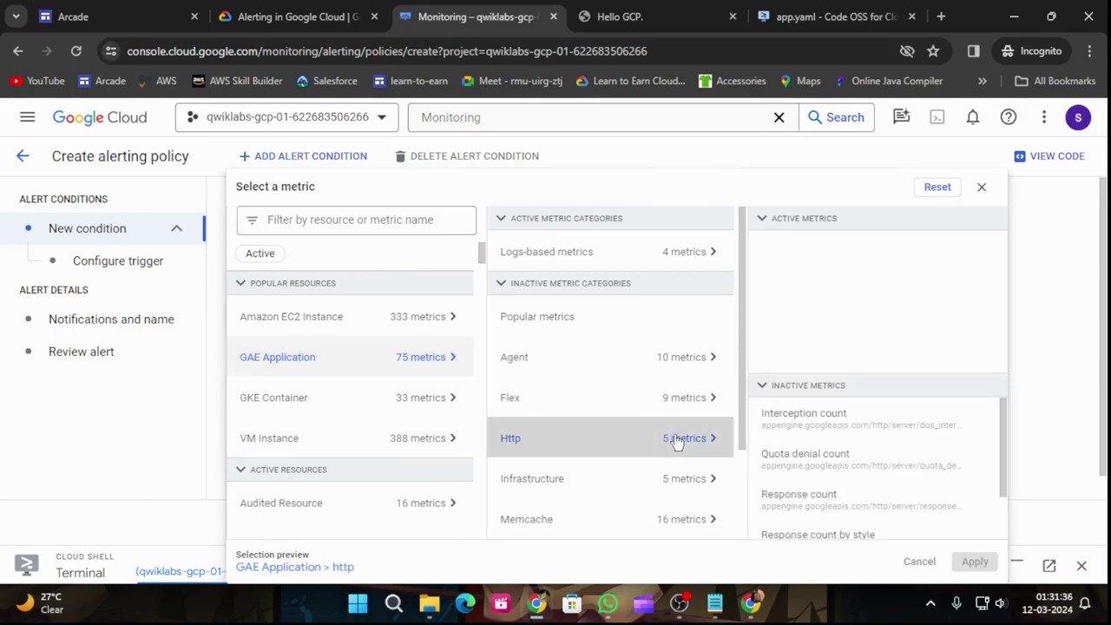
{"action": "left_click", "coordinate": [832, 531]}
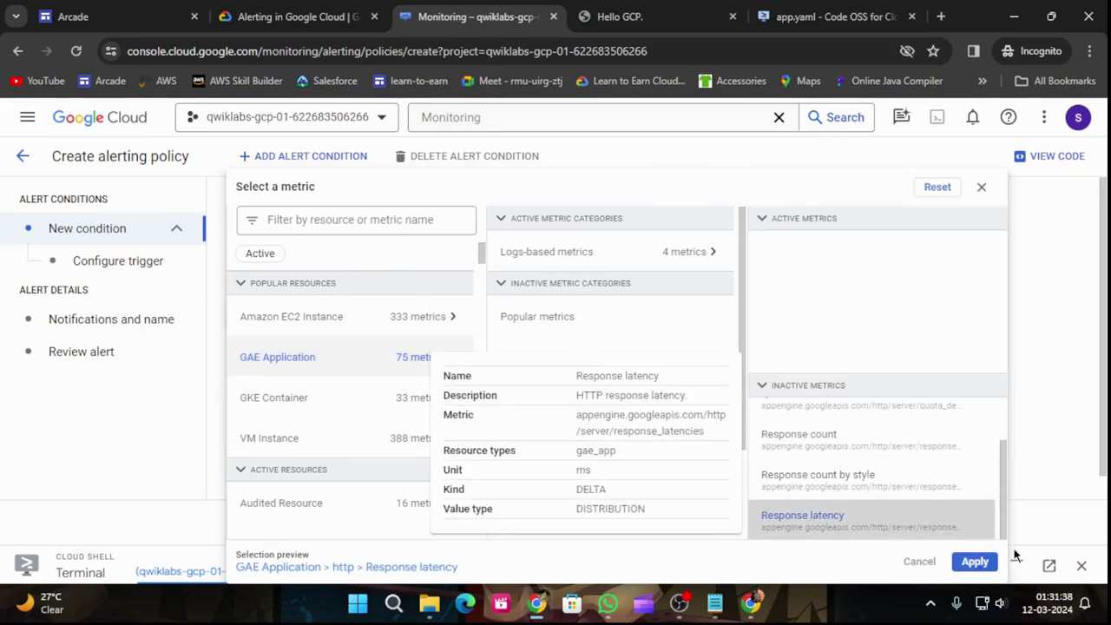
{"action": "left_click", "coordinate": [974, 561]}
{"action": "left_click", "coordinate": [280, 7]}
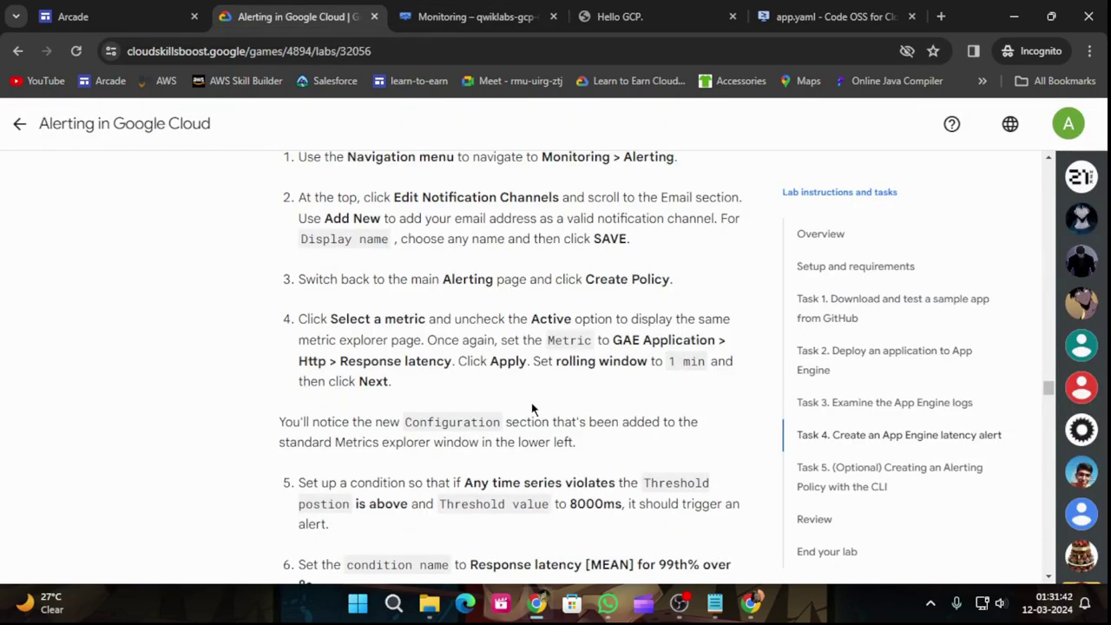
{"action": "scroll", "coordinate": [598, 390], "scroll_direction": "down", "scroll_amount": 1}
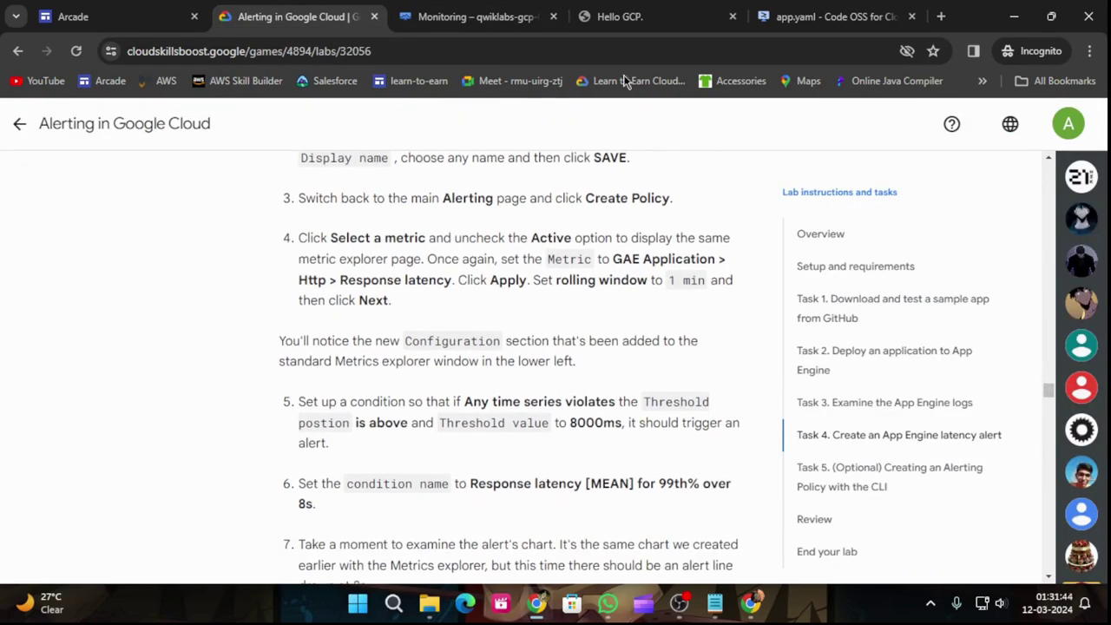
{"action": "left_click", "coordinate": [495, 15]}
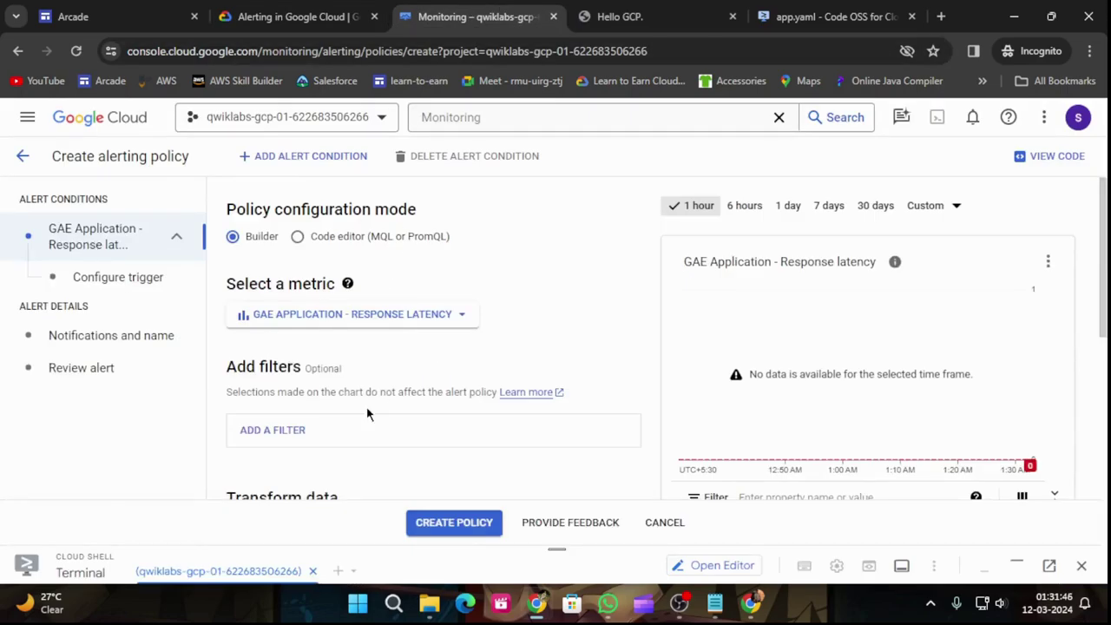
Step: Set the Transform data rolling window to 1 min
{"action": "scroll", "coordinate": [366, 414], "scroll_direction": "down", "scroll_amount": 2}
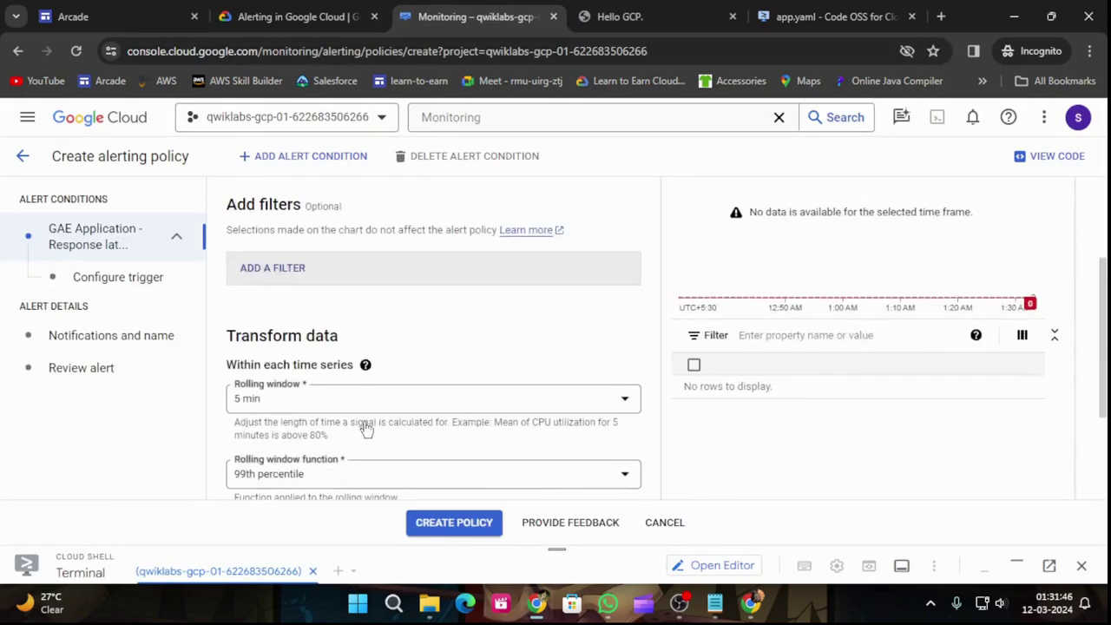
{"action": "left_click", "coordinate": [265, 407]}
{"action": "left_click", "coordinate": [256, 218]}
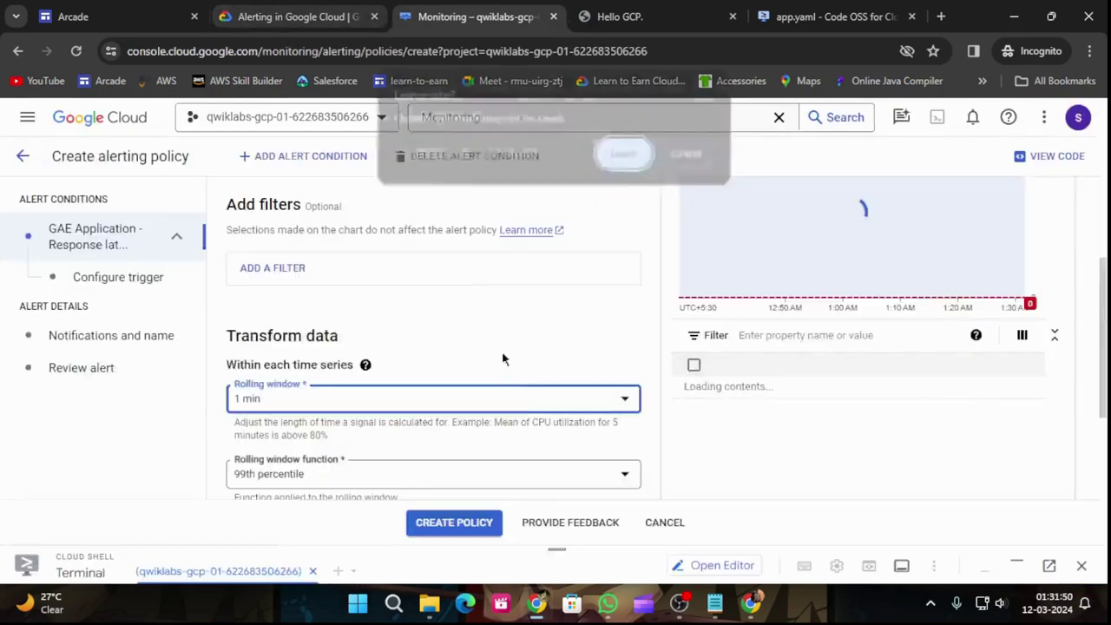
{"action": "left_click", "coordinate": [697, 154]}
{"action": "left_click", "coordinate": [321, 11]}
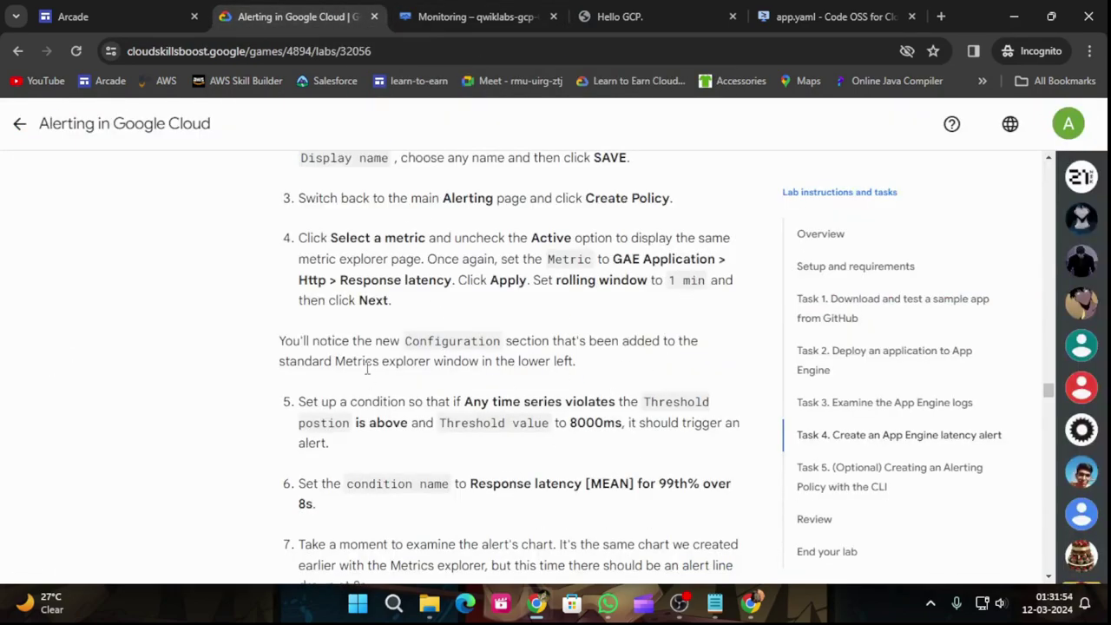
{"action": "key", "text": "ctrl+Tab"}
Step: Proceed with NEXT to the alert trigger configuration
{"action": "scroll", "coordinate": [486, 488], "scroll_direction": "down", "scroll_amount": 2}
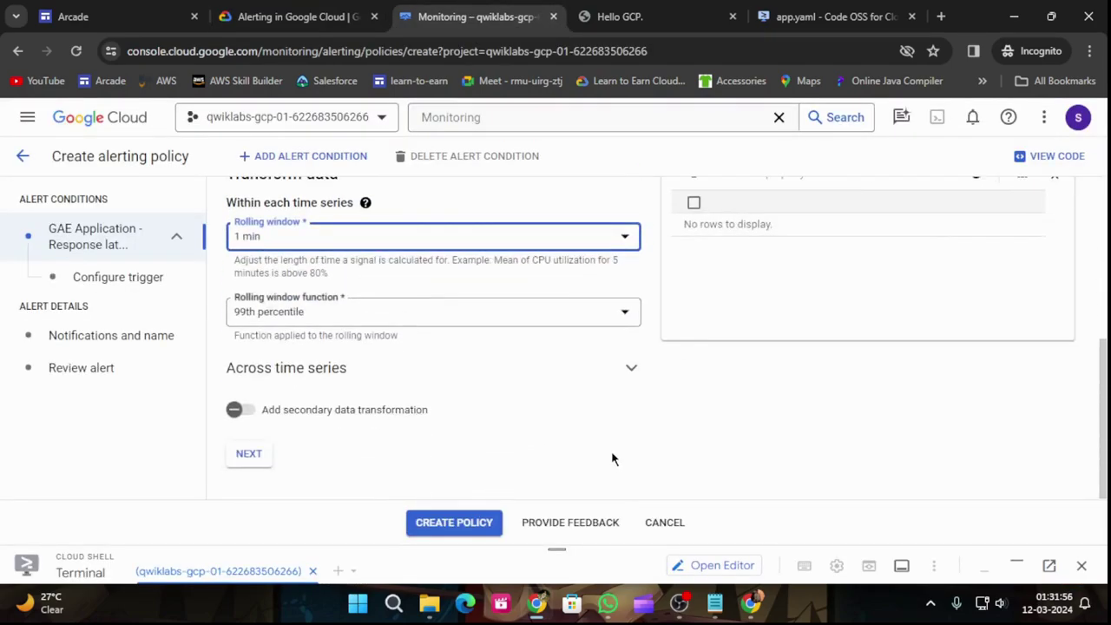
{"action": "left_click", "coordinate": [265, 461]}
{"action": "left_click", "coordinate": [298, 13]}
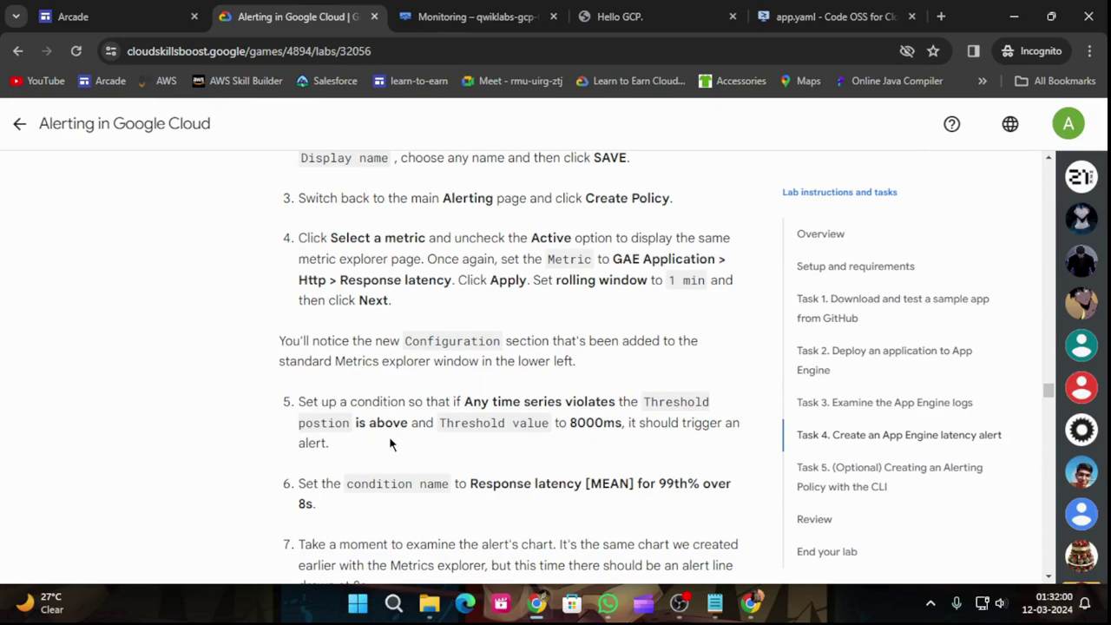
{"action": "left_click", "coordinate": [474, 16]}
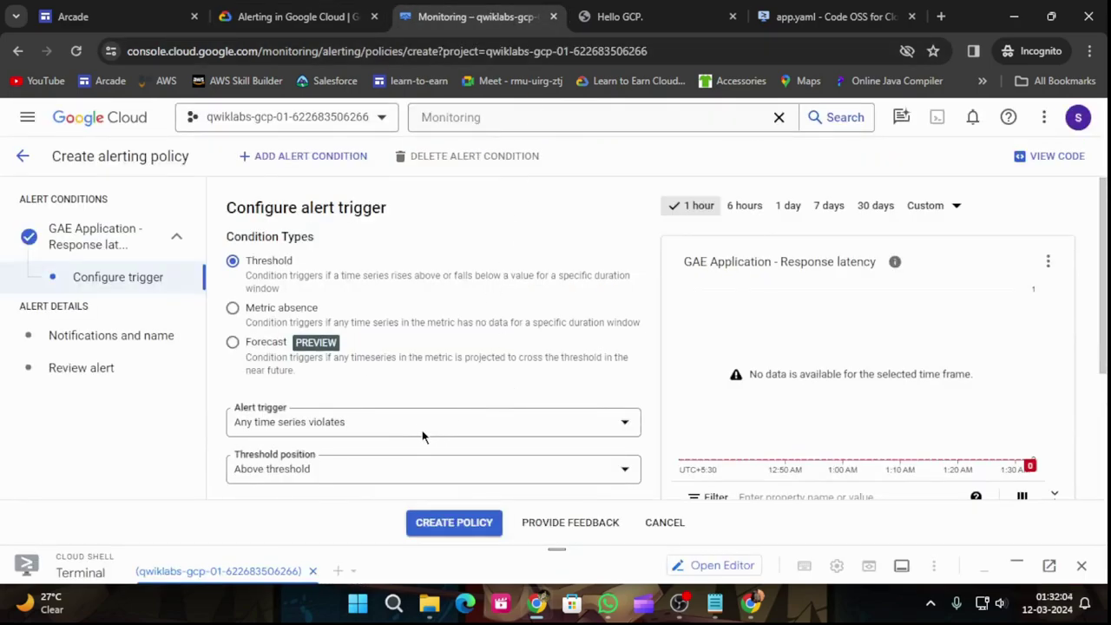
Step: Copy the 8000ms threshold from the lab instructions into the Threshold value field
{"action": "scroll", "coordinate": [425, 437], "scroll_direction": "down", "scroll_amount": 2}
{"action": "left_click", "coordinate": [298, 15]}
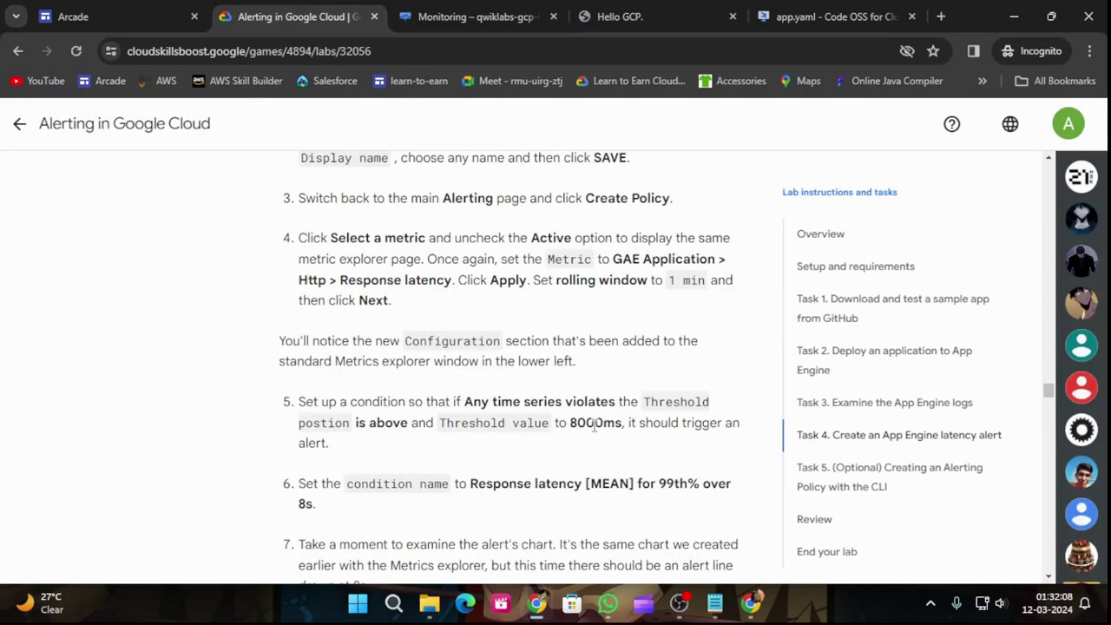
{"action": "left_click", "coordinate": [424, 14]}
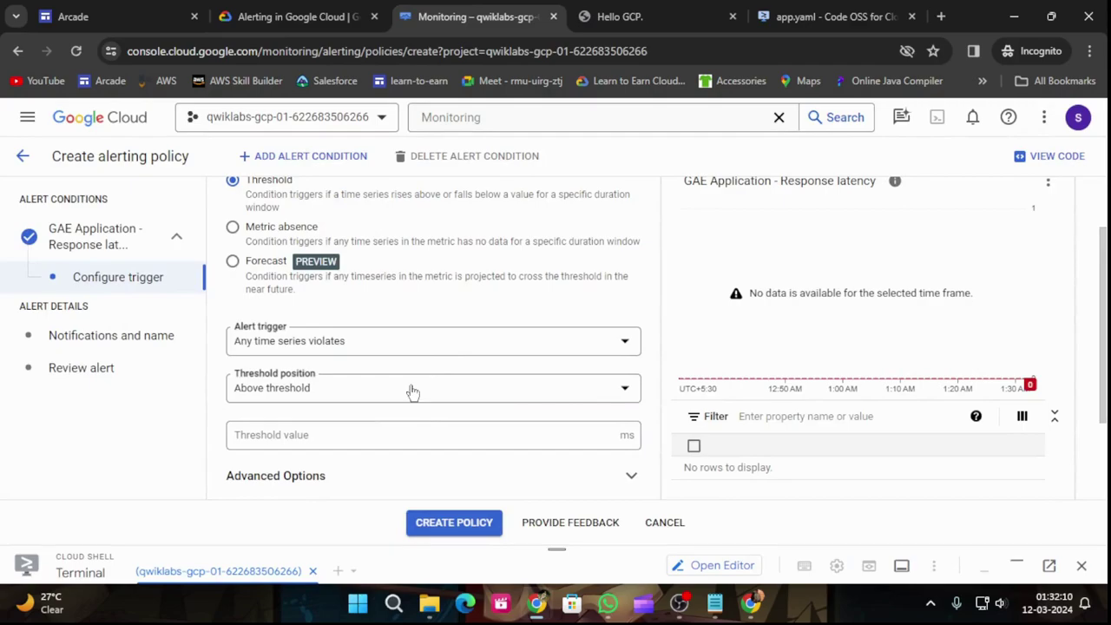
{"action": "left_click", "coordinate": [381, 432]}
{"action": "left_click", "coordinate": [298, 16]}
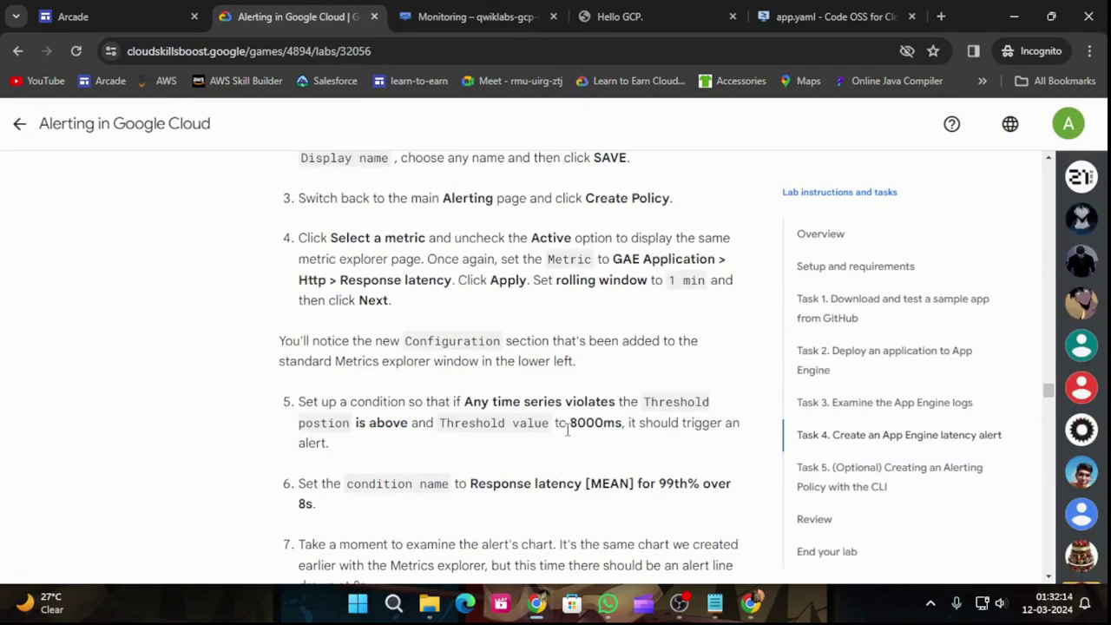
{"action": "left_click_drag", "start_coordinate": [569, 423], "coordinate": [620, 426]}
{"action": "key", "text": "ctrl+c"}
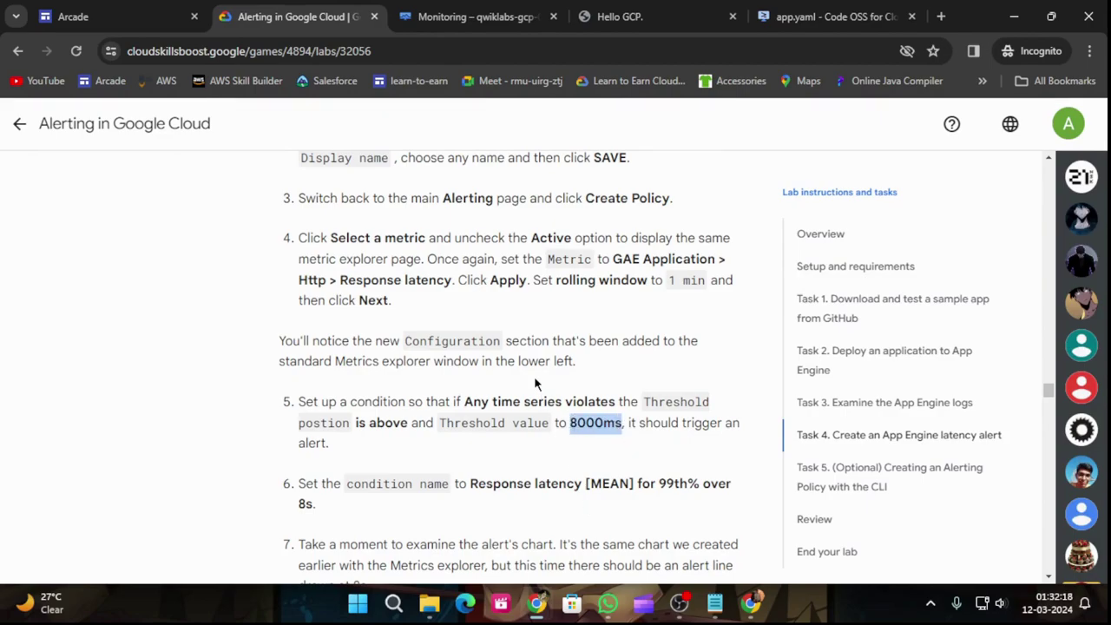
{"action": "left_click", "coordinate": [476, 15]}
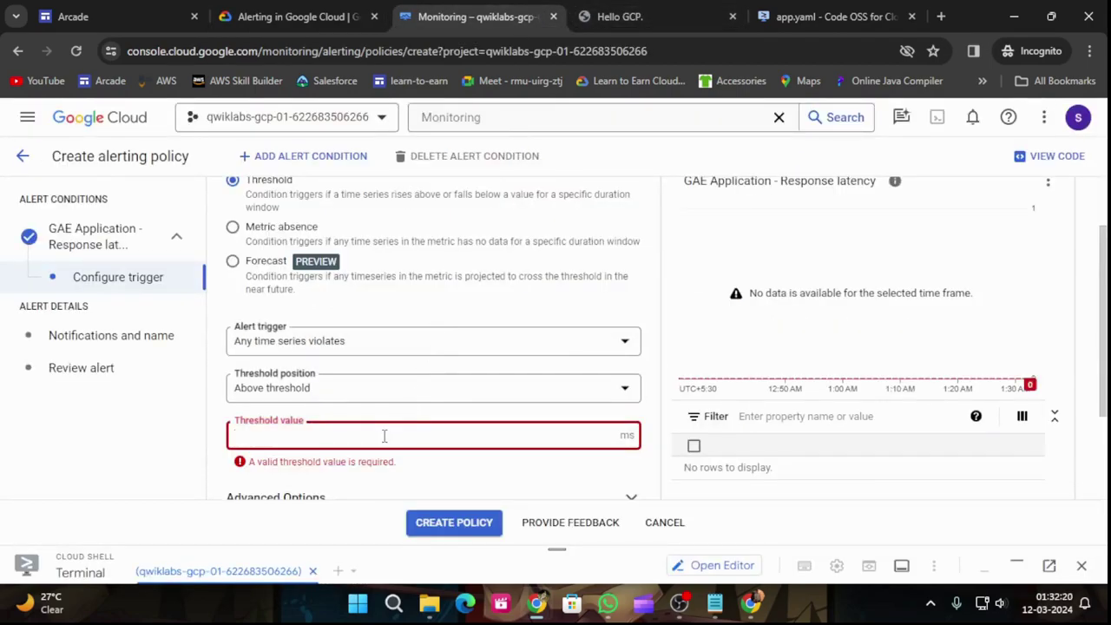
{"action": "key", "text": "ctrl+v"}
Step: Keep Above threshold and trim the unit so the threshold value reads 8000
{"action": "left_click", "coordinate": [499, 395]}
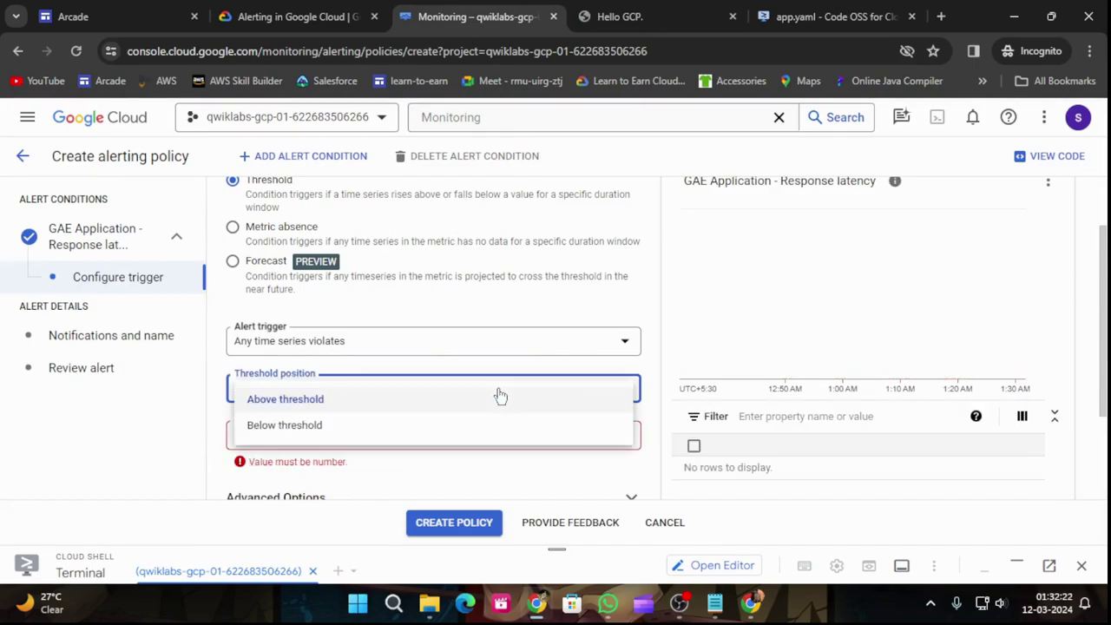
{"action": "left_click", "coordinate": [378, 405]}
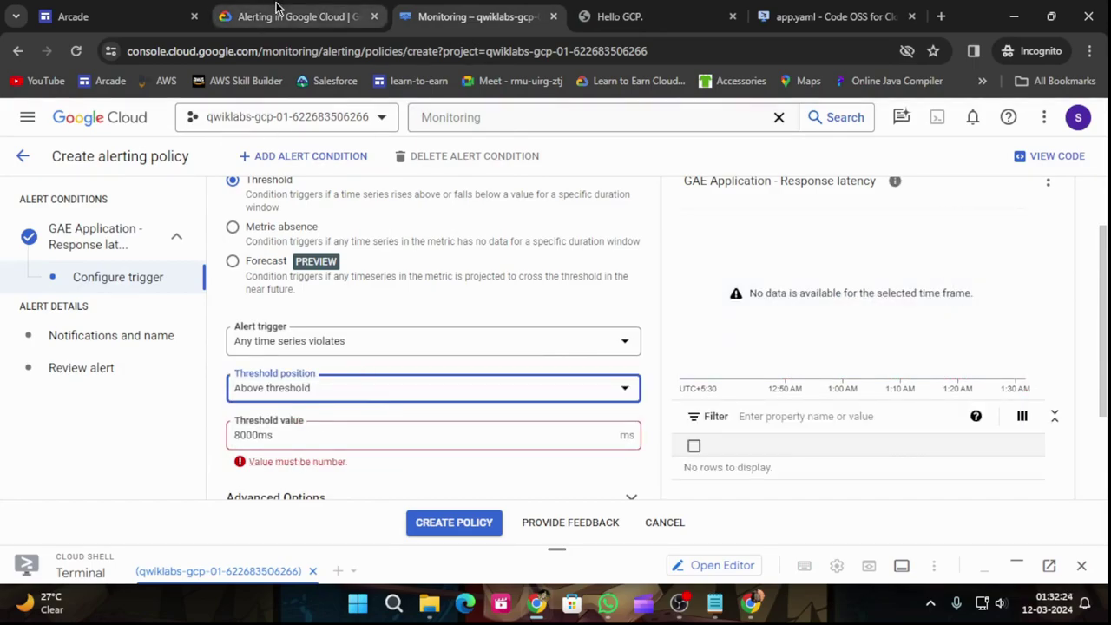
{"action": "left_click", "coordinate": [282, 438]}
{"action": "key", "text": "BackSpace"}
{"action": "key", "text": "BackSpace"}
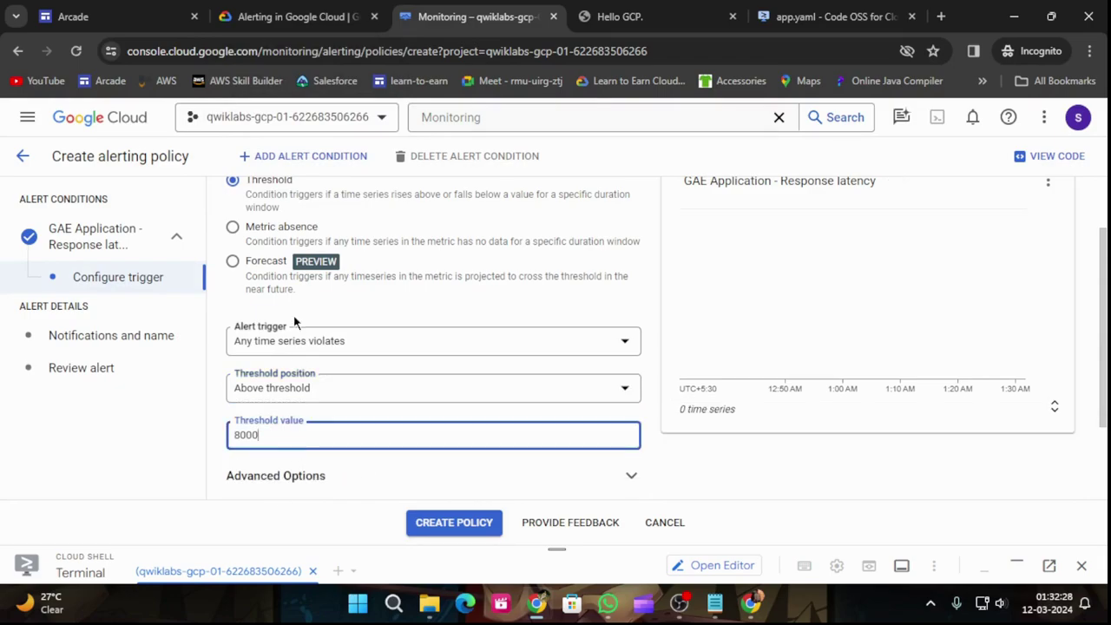
Step: Look up the condition name in the lab instructions for the condition name field
{"action": "left_click", "coordinate": [287, 16]}
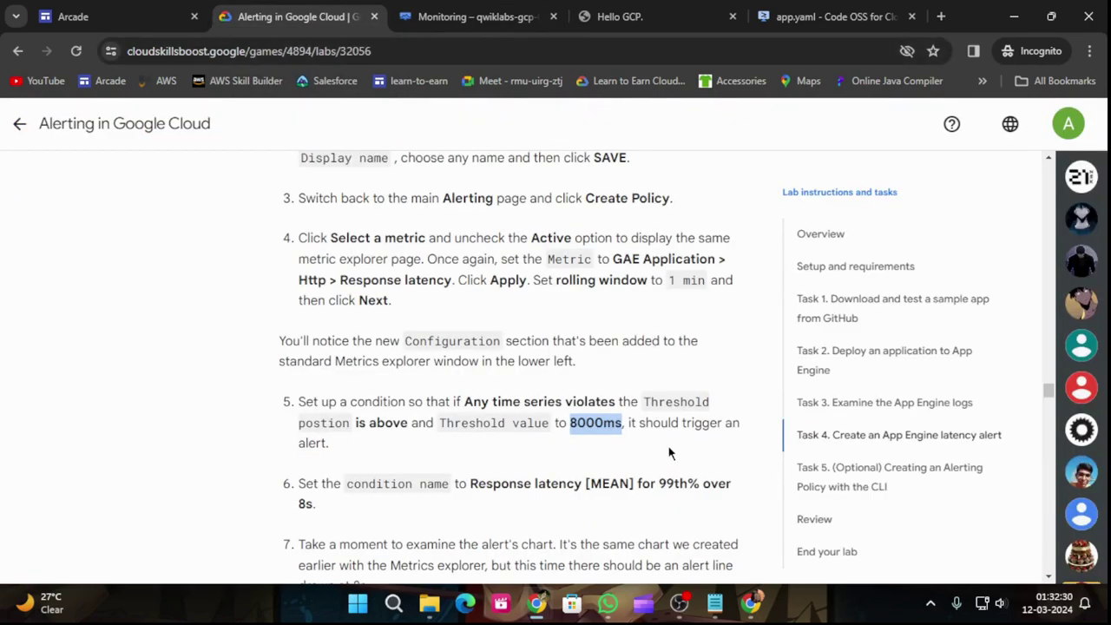
{"action": "scroll", "coordinate": [668, 456], "scroll_direction": "down", "scroll_amount": 1}
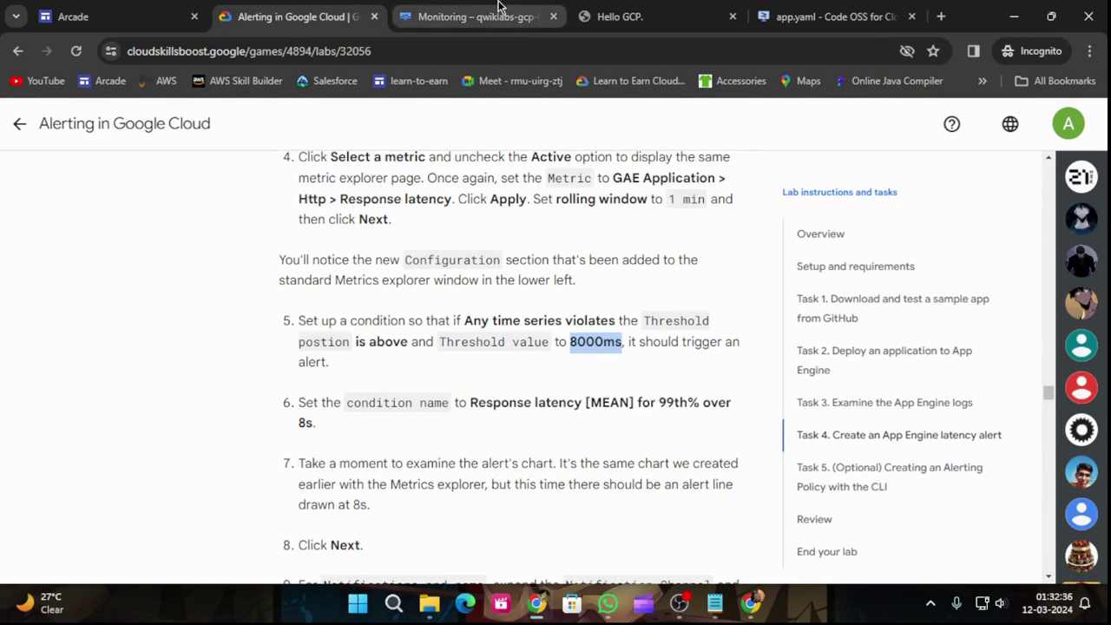
{"action": "left_click", "coordinate": [475, 15]}
{"action": "scroll", "coordinate": [339, 356], "scroll_direction": "down", "scroll_amount": 2}
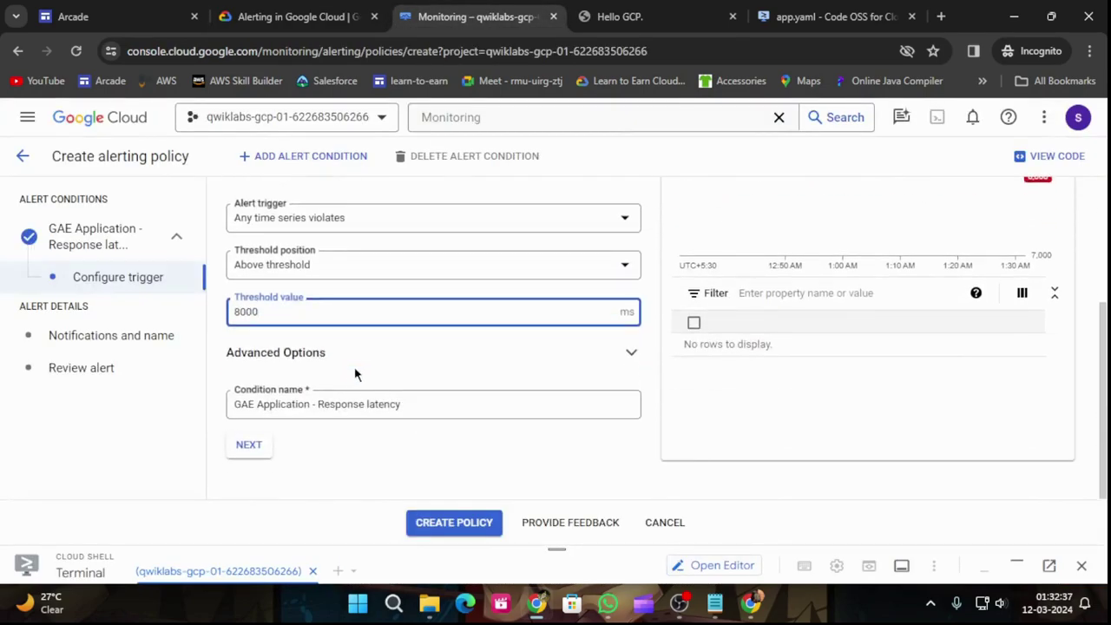
{"action": "left_click", "coordinate": [437, 399]}
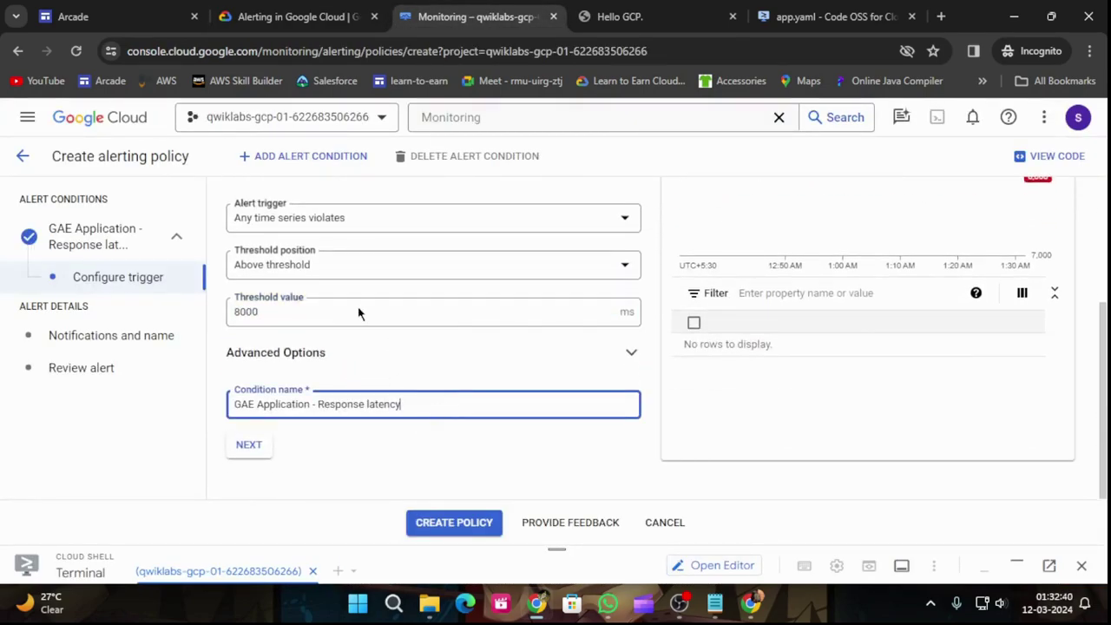
{"action": "left_click", "coordinate": [295, 15]}
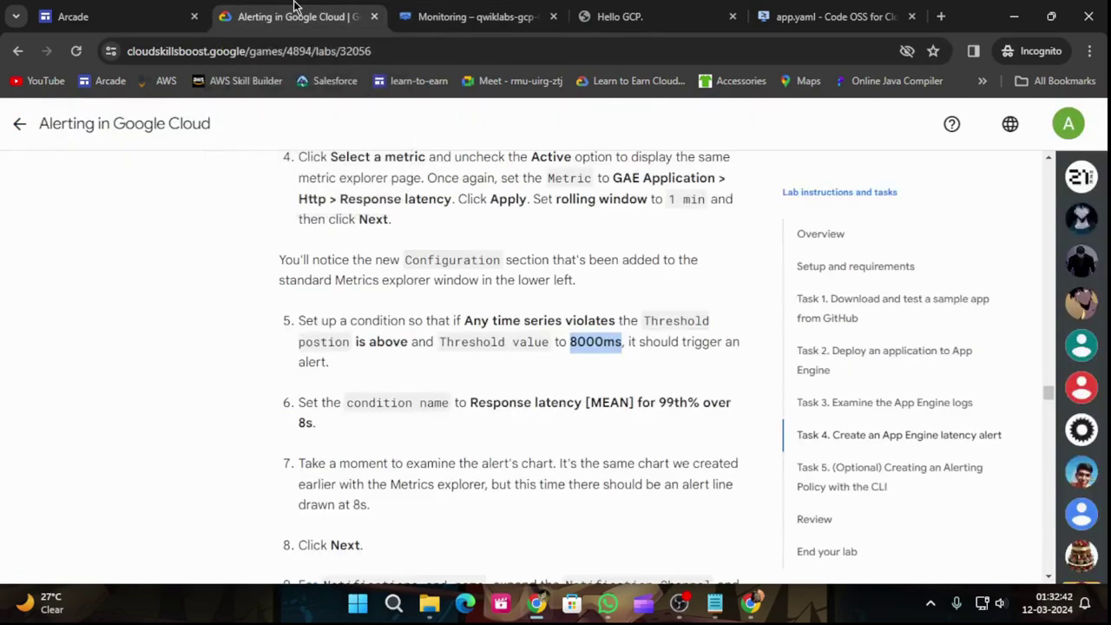
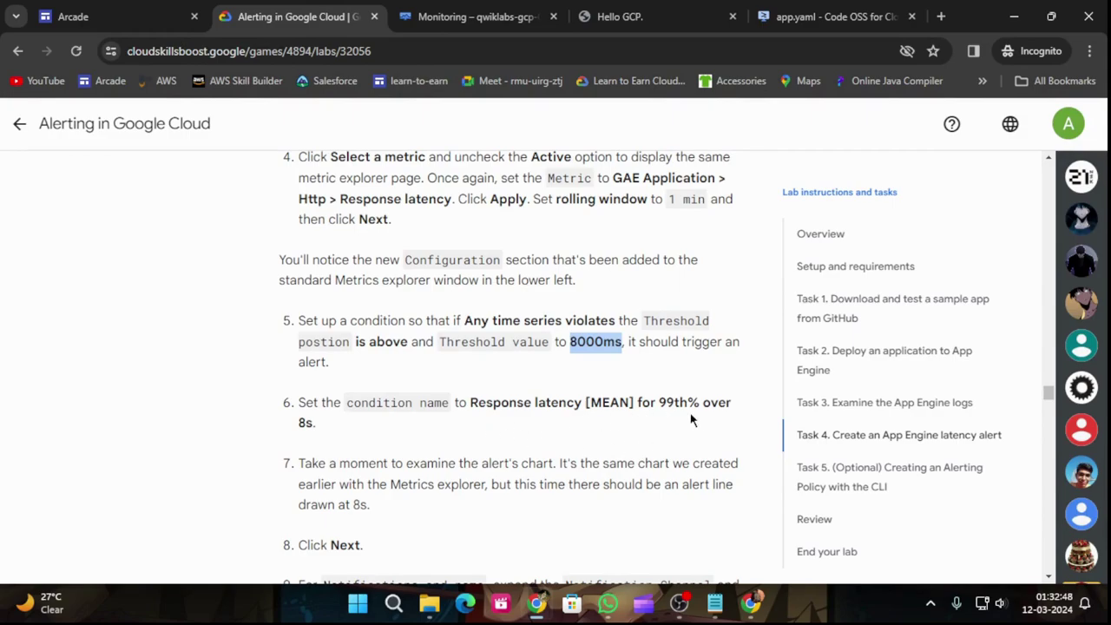
Step: Rename the alert condition to 'Response latency [MEAN] for 99th% over 8s'
{"action": "key", "text": "ctrl+Tab"}
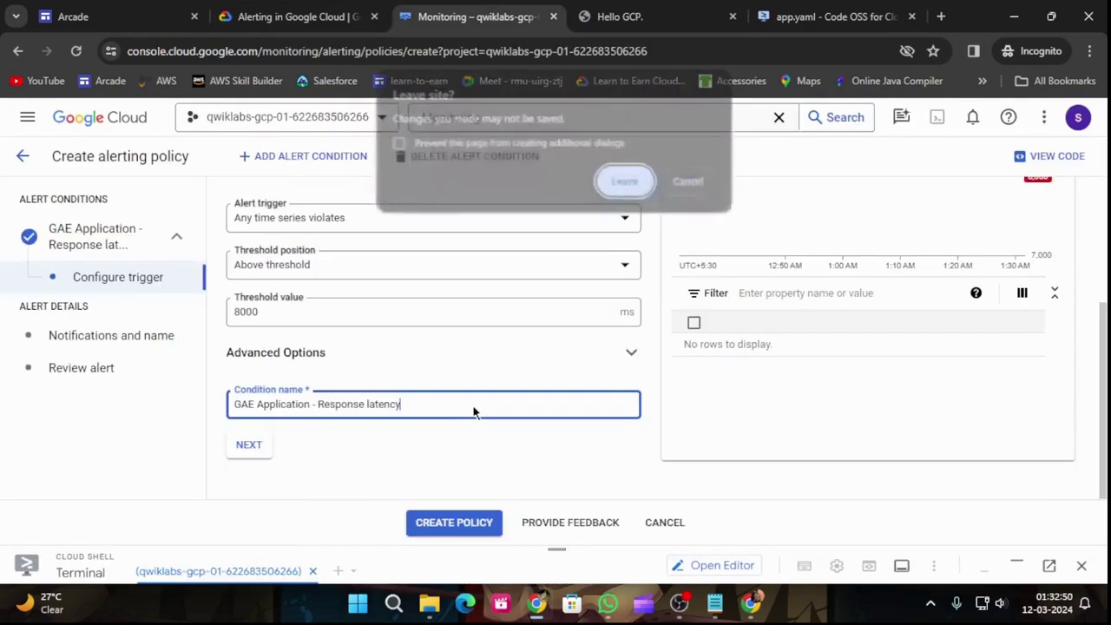
{"action": "left_click", "coordinate": [669, 182]}
{"action": "key", "text": "ctrl+shift+Tab"}
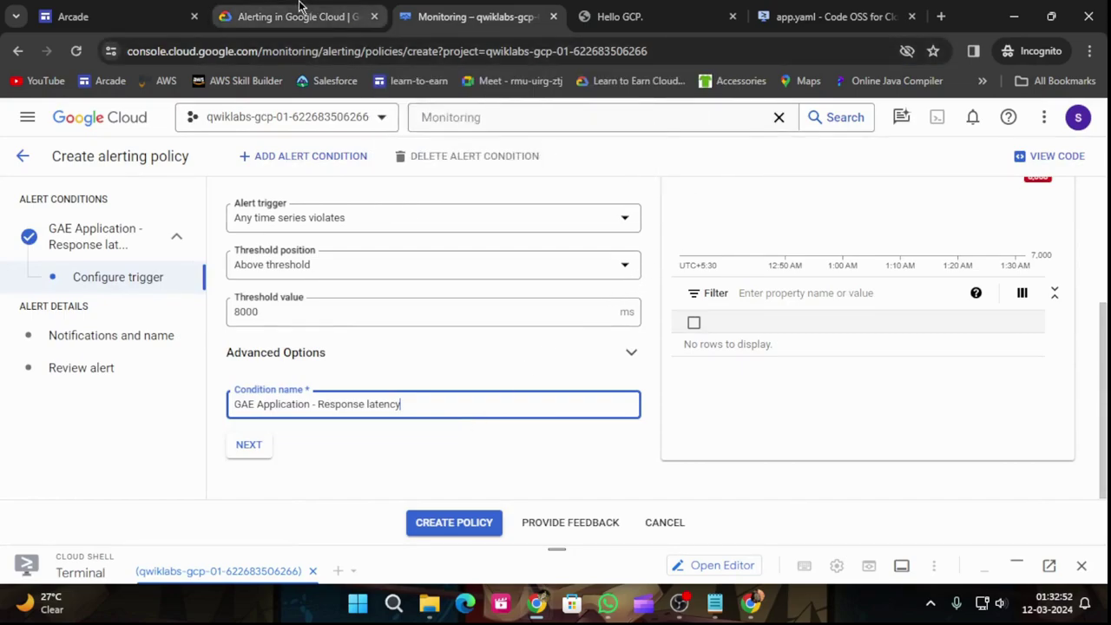
{"action": "left_click_drag", "start_coordinate": [468, 403], "coordinate": [473, 426]}
{"action": "key", "text": "ctrl+c"}
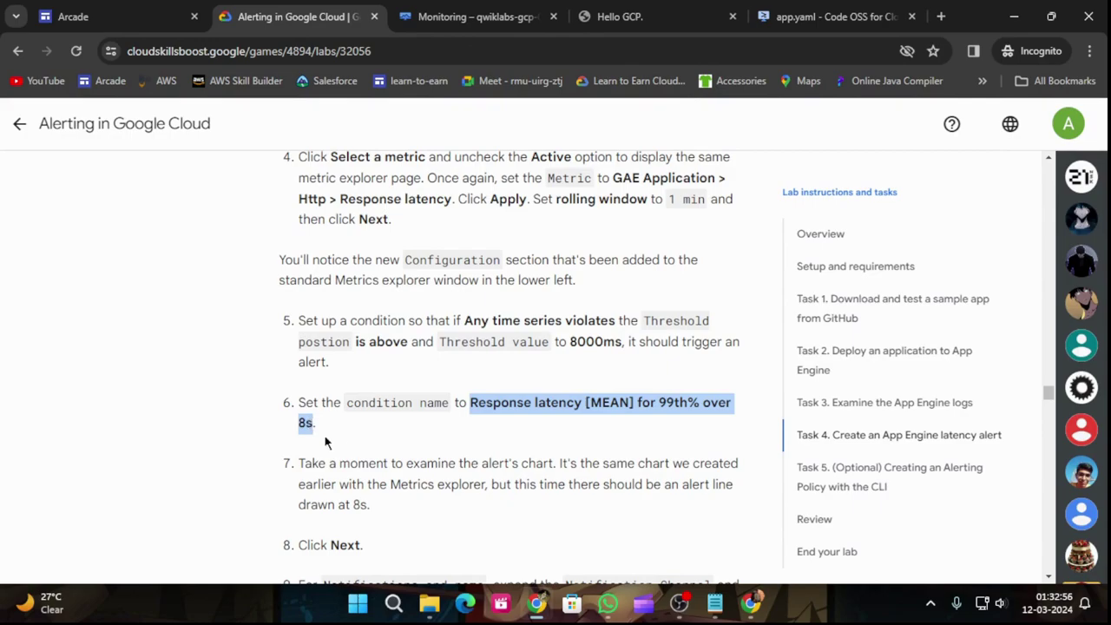
{"action": "left_click", "coordinate": [517, 13]}
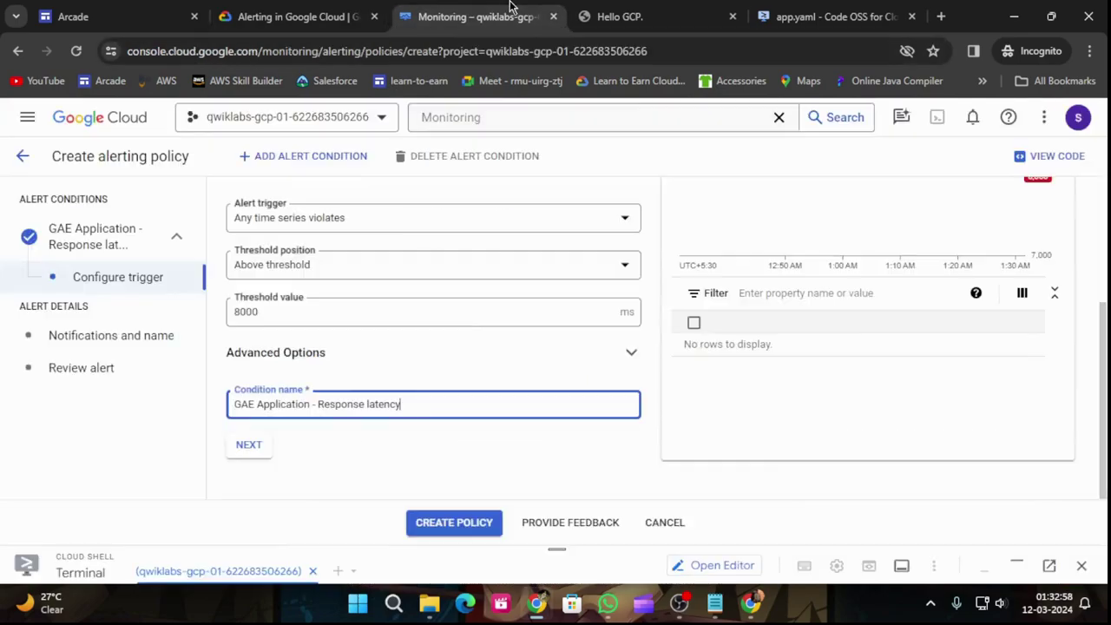
{"action": "left_click_drag", "start_coordinate": [403, 406], "coordinate": [222, 410]}
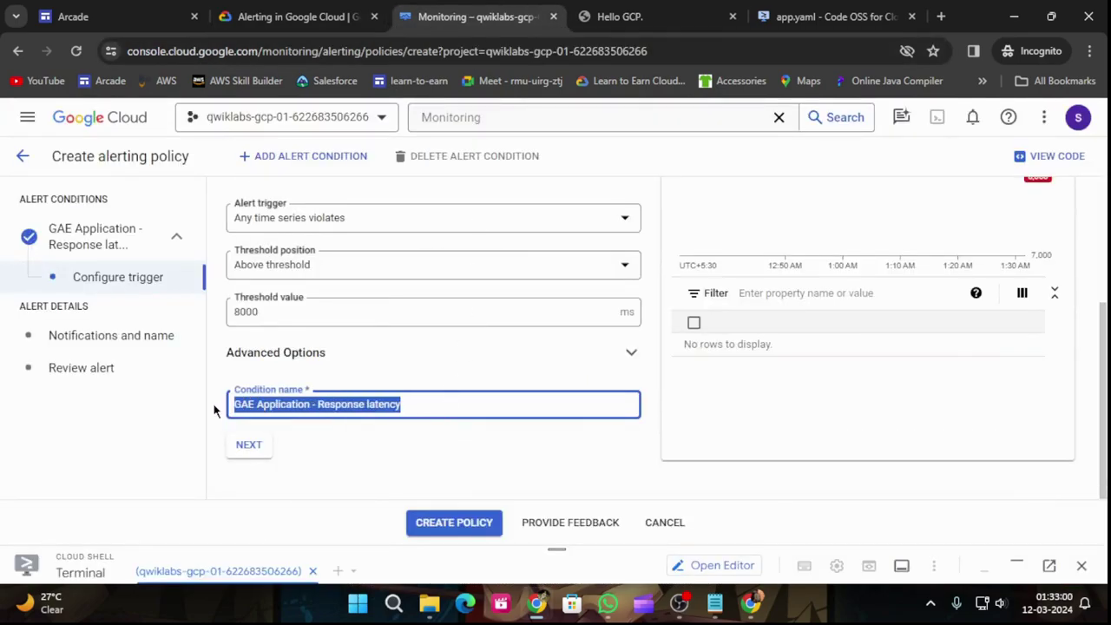
{"action": "key", "text": "ctrl+v"}
Step: Advance the alert policy form to the notifications step
{"action": "left_click", "coordinate": [270, 13]}
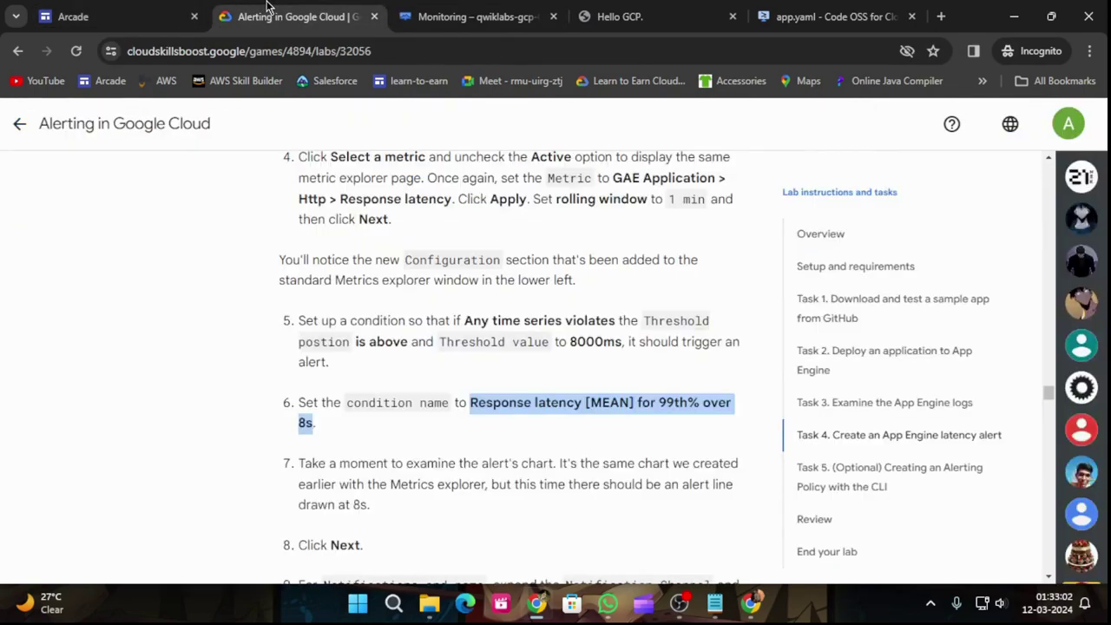
{"action": "scroll", "coordinate": [582, 351], "scroll_direction": "down", "scroll_amount": 4}
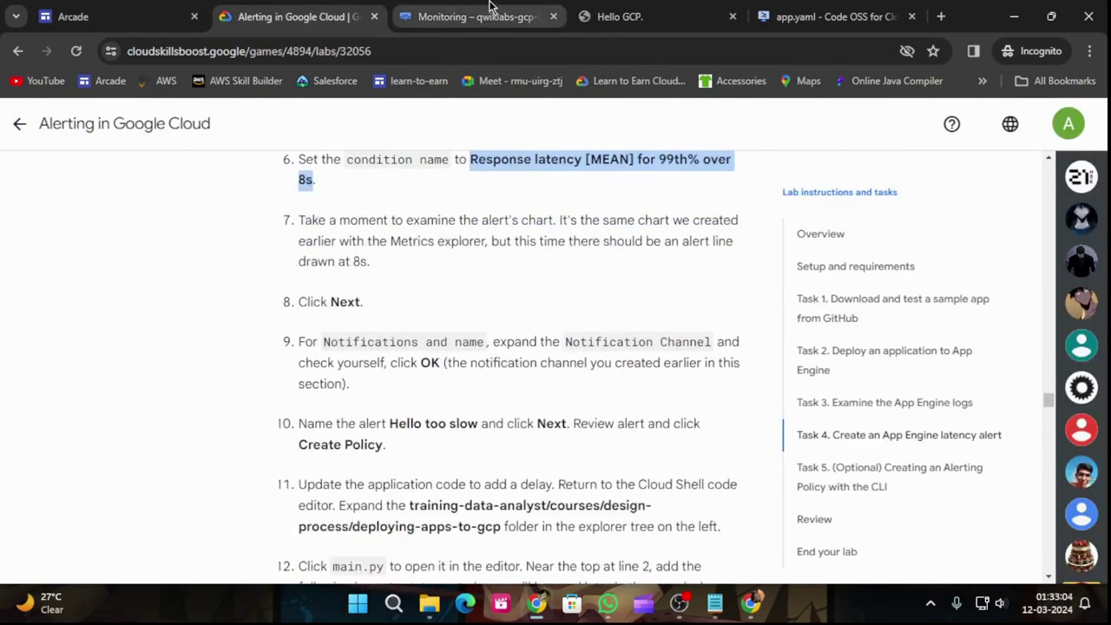
{"action": "left_click", "coordinate": [489, 9]}
{"action": "left_click", "coordinate": [246, 456]}
{"action": "left_click", "coordinate": [330, 16]}
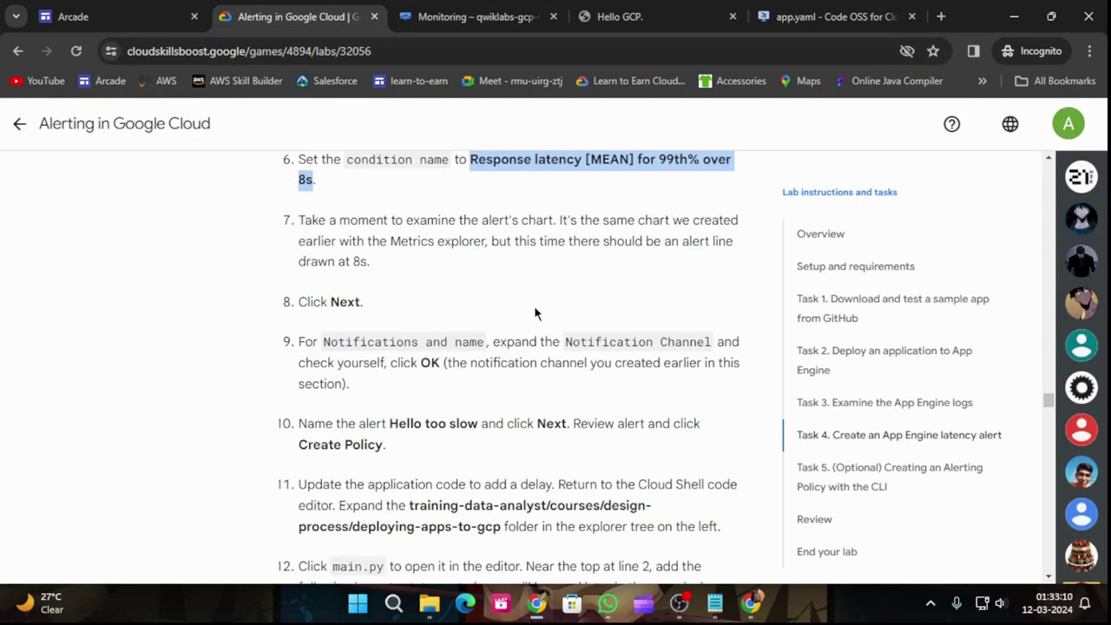
Step: Select the existing email notification channel for the alert
{"action": "left_click", "coordinate": [461, 15]}
{"action": "left_click", "coordinate": [414, 307]}
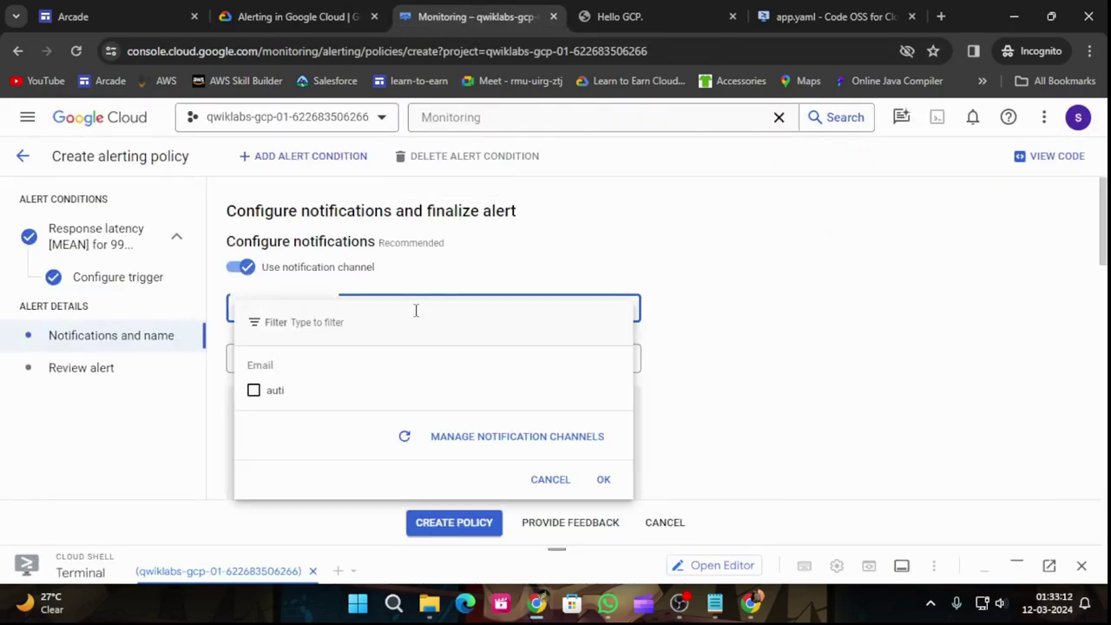
{"action": "left_click", "coordinate": [250, 398]}
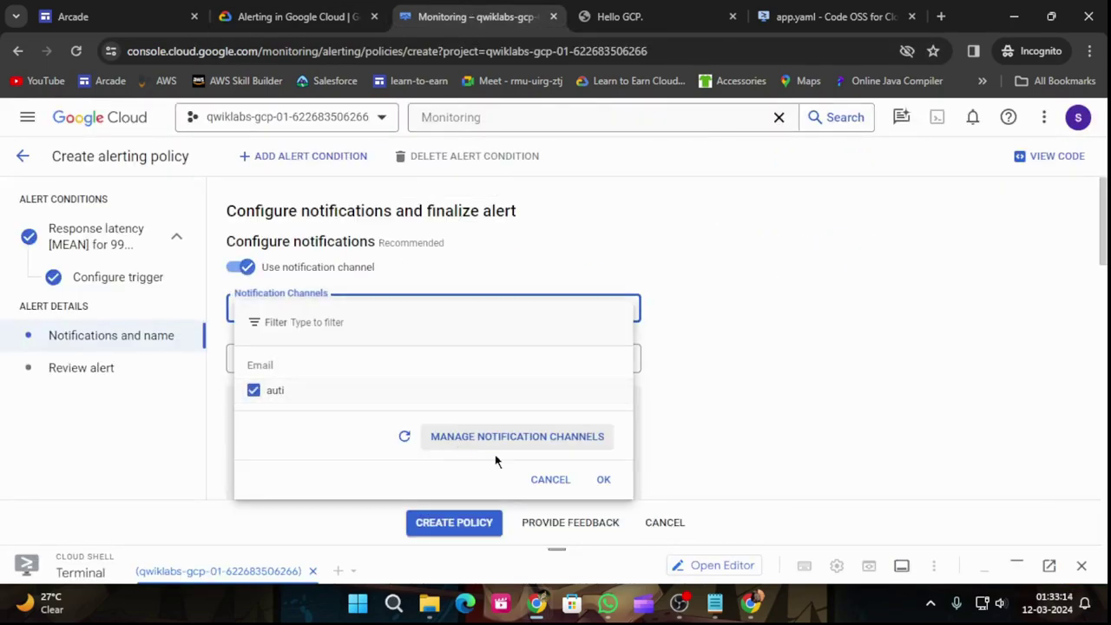
{"action": "left_click", "coordinate": [606, 481]}
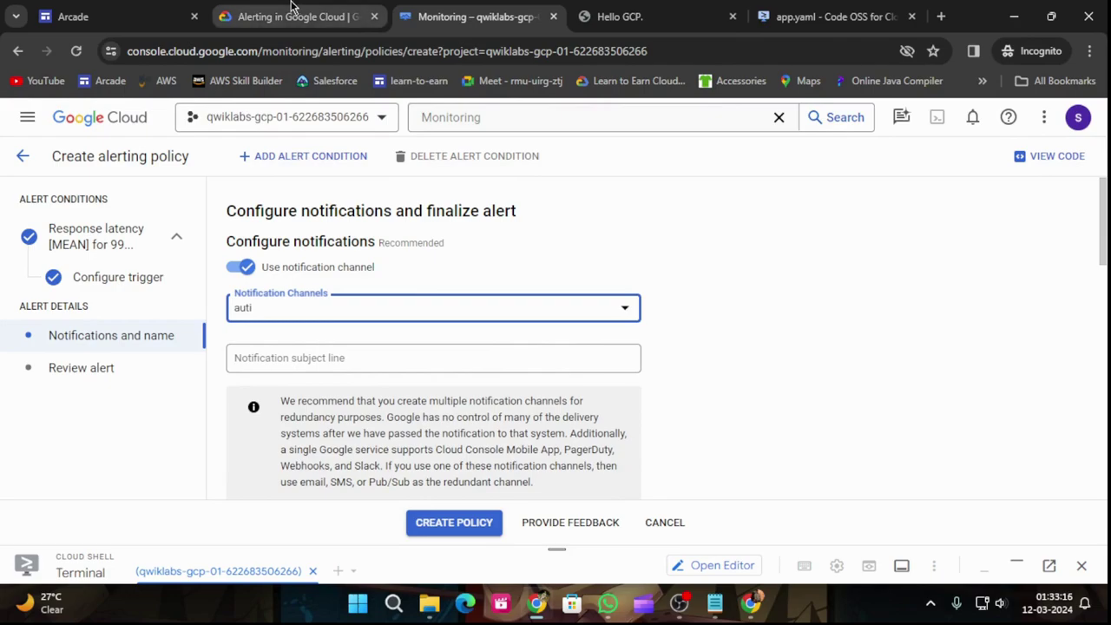
Step: Set the notification subject line to 'Hello too slow'
{"action": "left_click", "coordinate": [295, 16]}
{"action": "scroll", "coordinate": [538, 434], "scroll_direction": "down", "scroll_amount": 1}
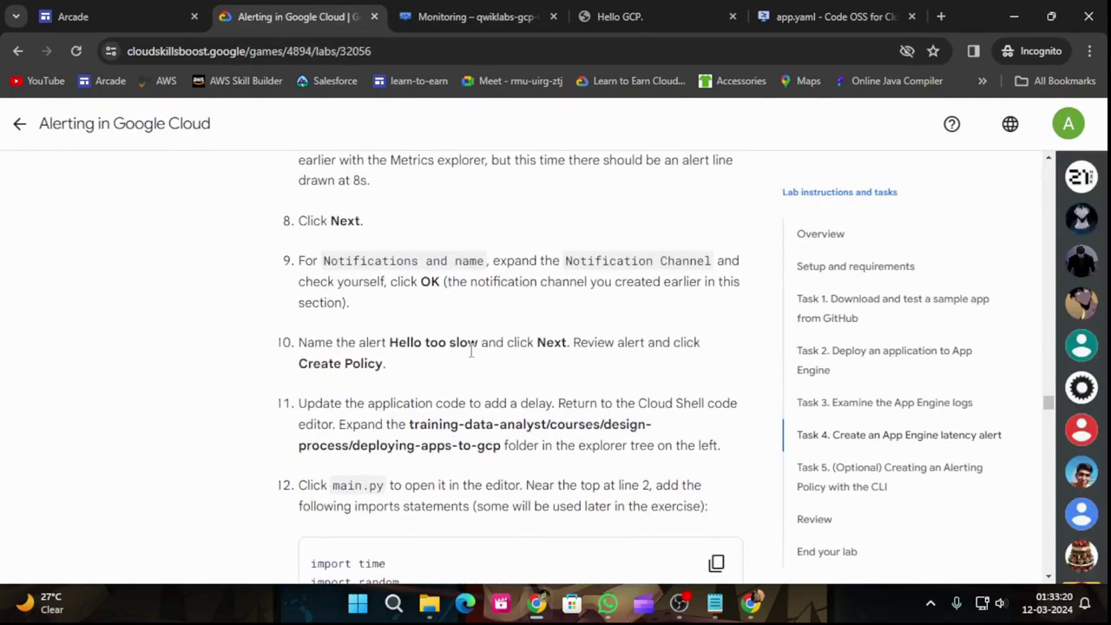
{"action": "left_click_drag", "start_coordinate": [388, 343], "coordinate": [473, 340]}
{"action": "key", "text": "ctrl+c"}
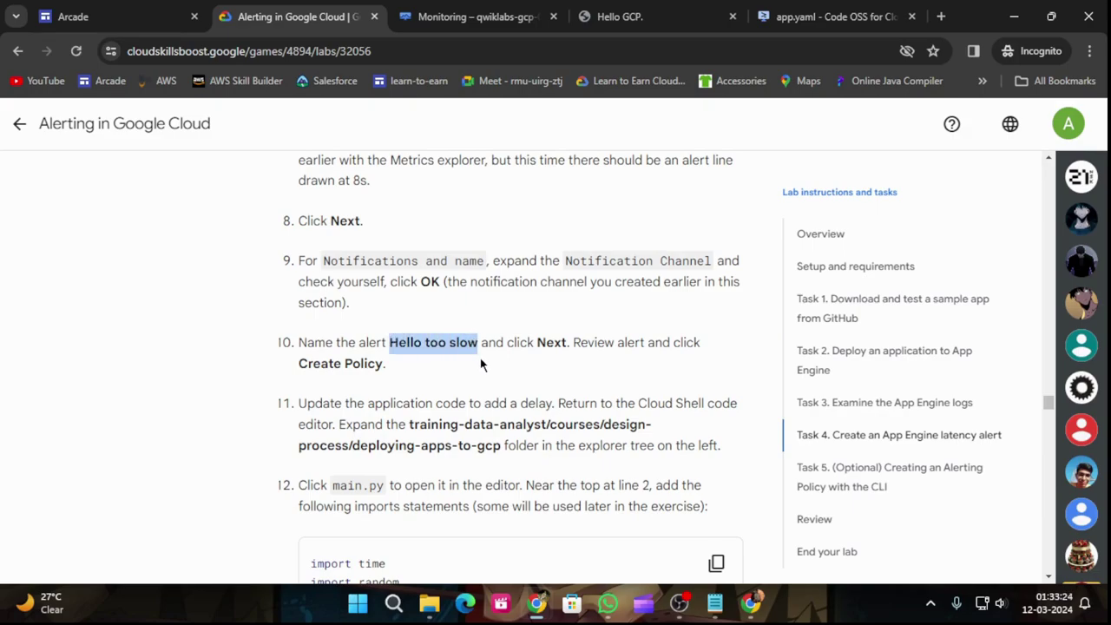
{"action": "left_click", "coordinate": [476, 16]}
{"action": "left_click", "coordinate": [382, 361]}
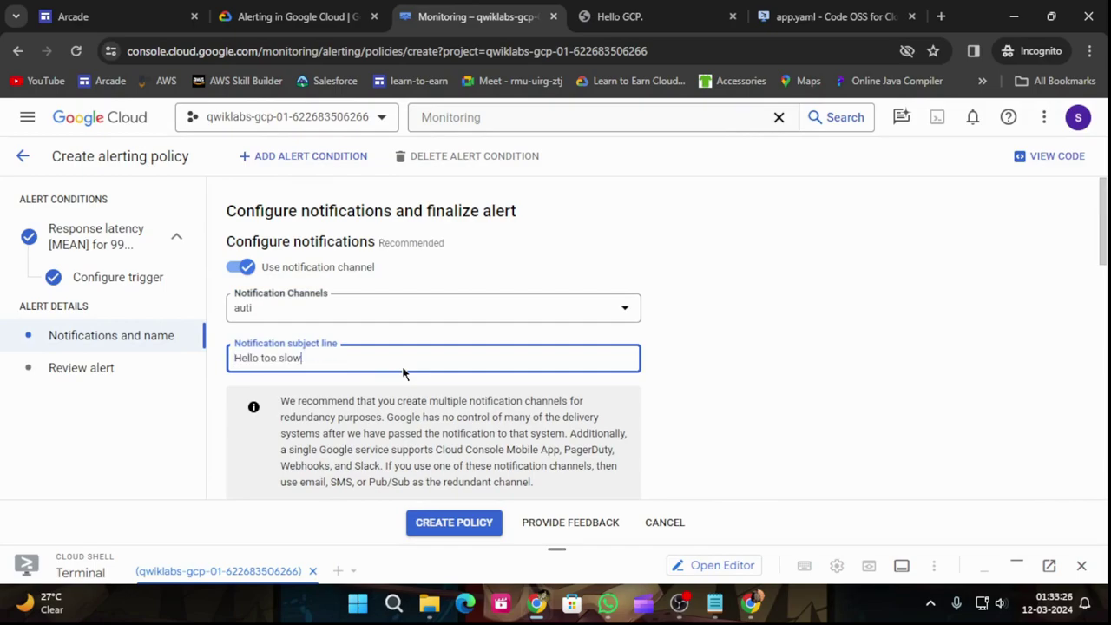
{"action": "key", "text": "ctrl+v"}
Step: Name the alert policy 'Hello too slow'
{"action": "left_click", "coordinate": [295, 16]}
{"action": "scroll", "coordinate": [566, 371], "scroll_direction": "down", "scroll_amount": 2}
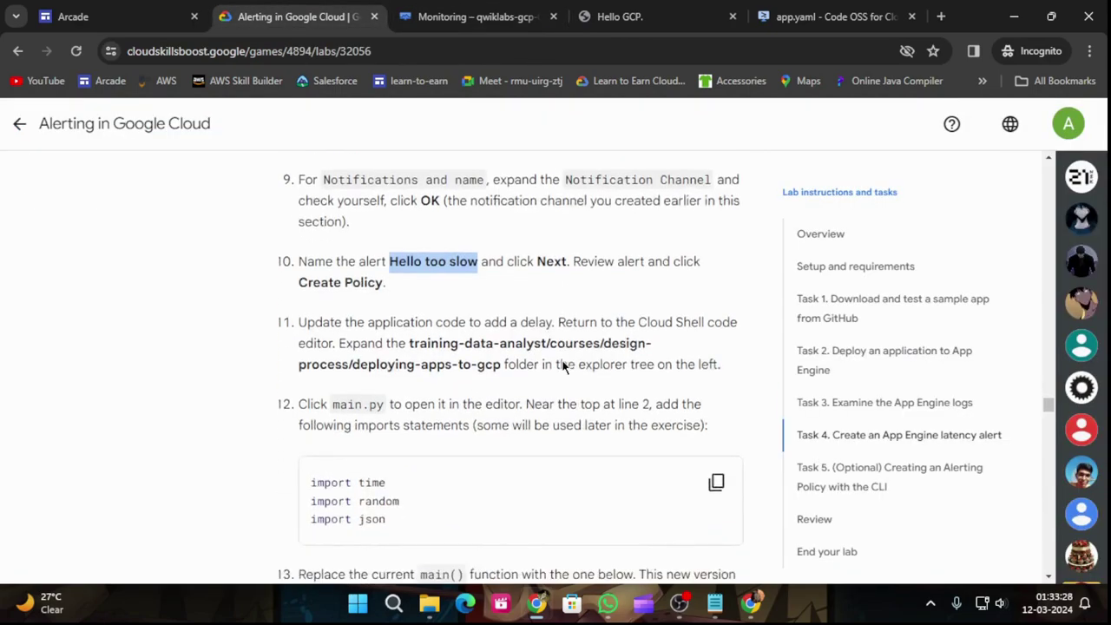
{"action": "left_click", "coordinate": [476, 17]}
{"action": "scroll", "coordinate": [439, 391], "scroll_direction": "down", "scroll_amount": 8}
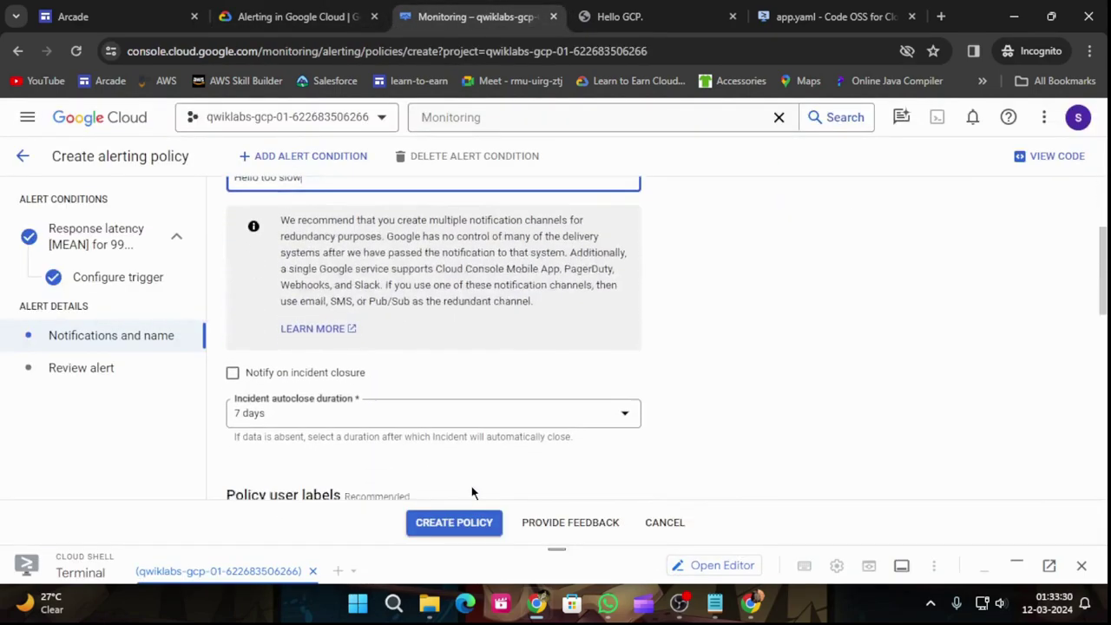
{"action": "scroll", "coordinate": [435, 390], "scroll_direction": "down", "scroll_amount": 3}
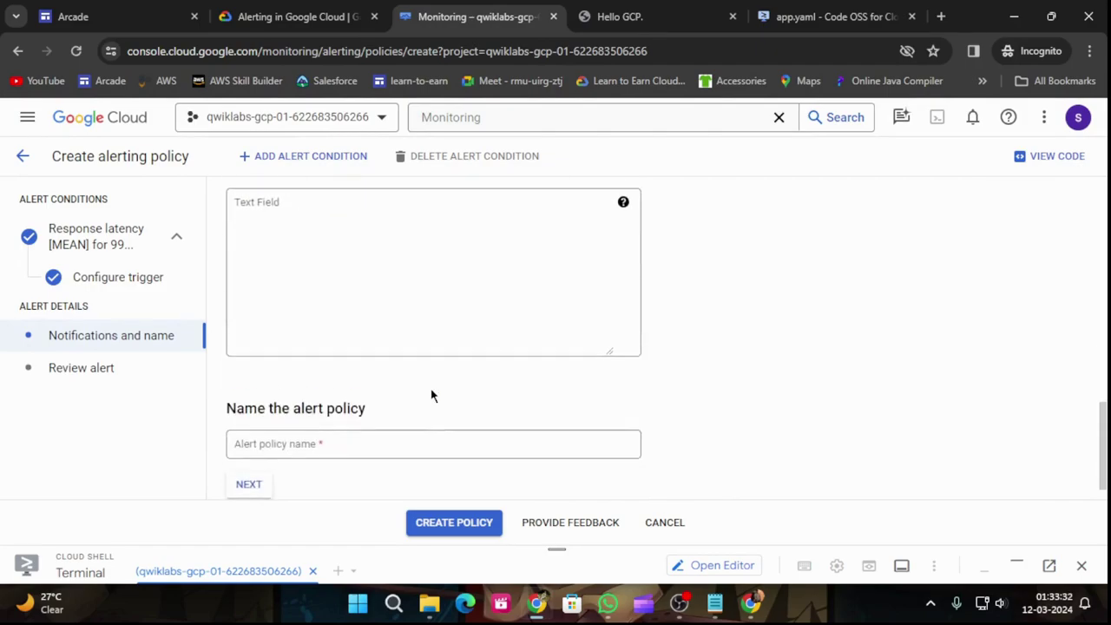
{"action": "left_click", "coordinate": [251, 459]}
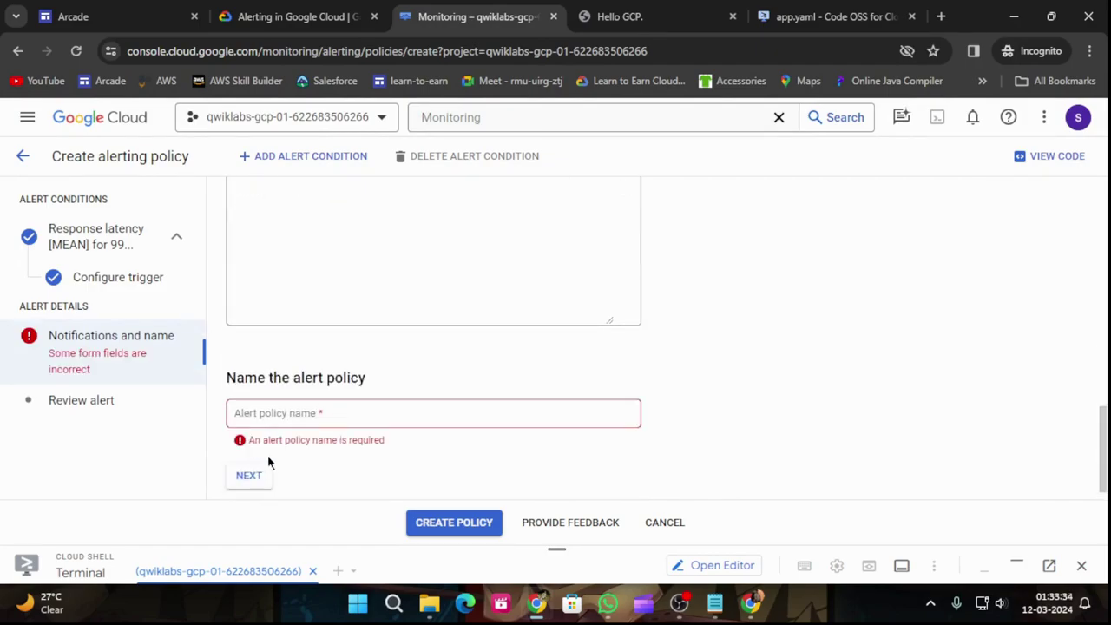
{"action": "left_click", "coordinate": [287, 15]}
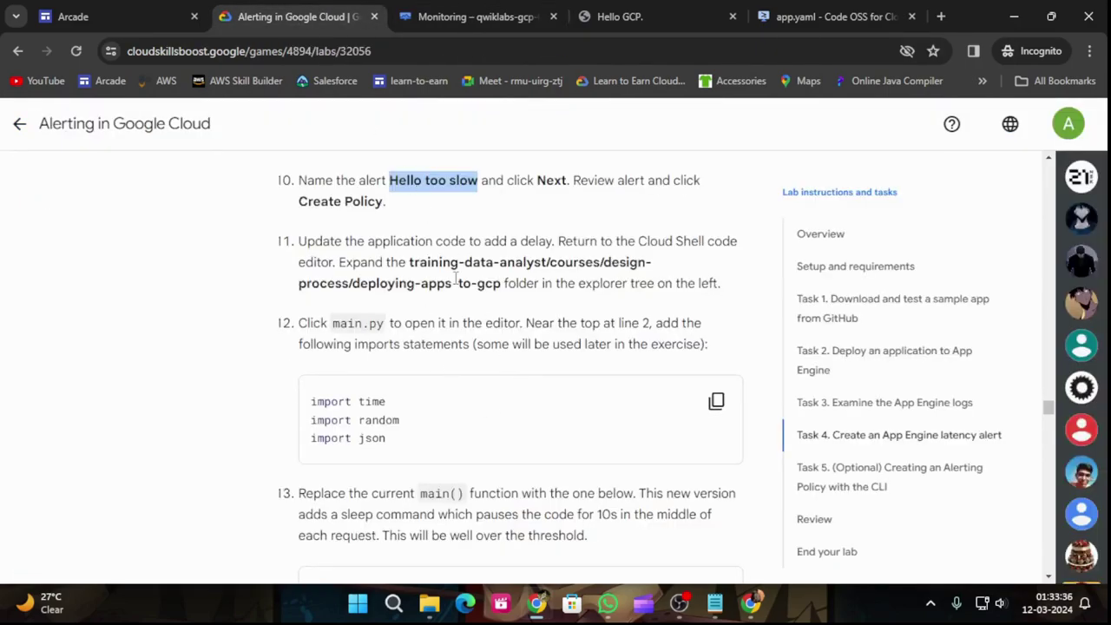
{"action": "scroll", "coordinate": [512, 255], "scroll_direction": "up", "scroll_amount": 1}
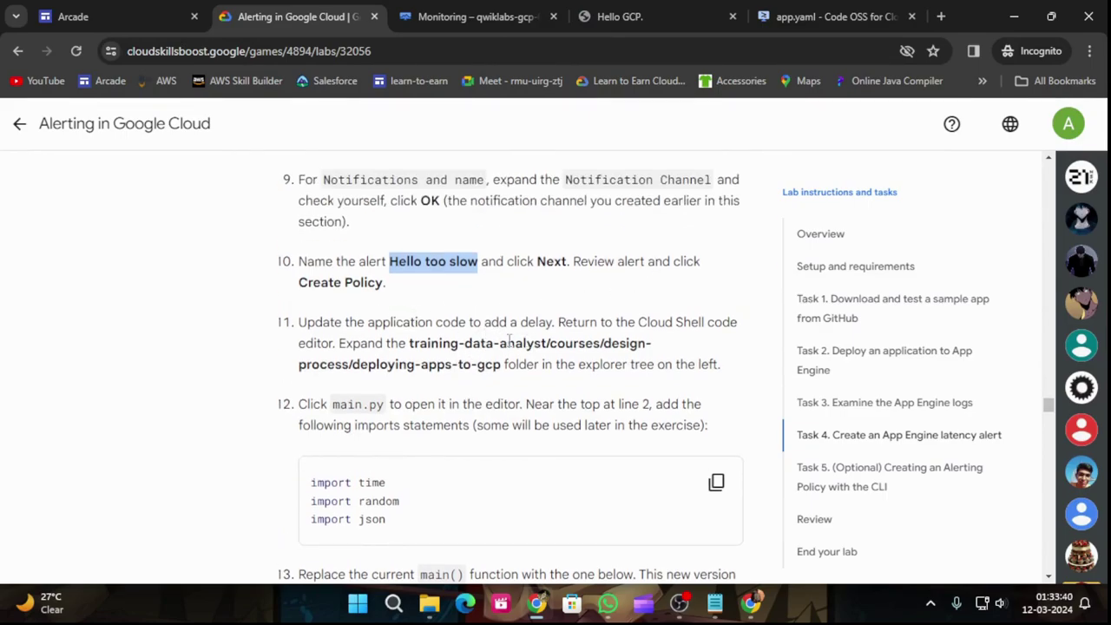
{"action": "left_click", "coordinate": [455, 16]}
{"action": "left_click", "coordinate": [324, 415]}
{"action": "key", "text": "ctrl+v"}
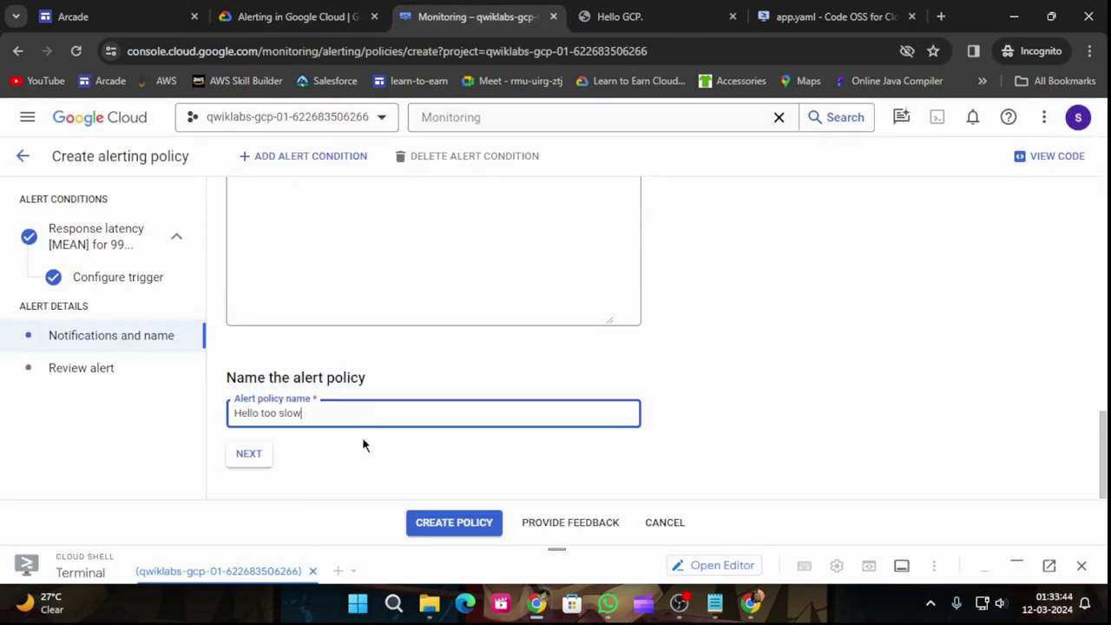
Step: Create the 'Hello too slow' policy from the review step, dismissing the leave-site warning
{"action": "left_click", "coordinate": [250, 455]}
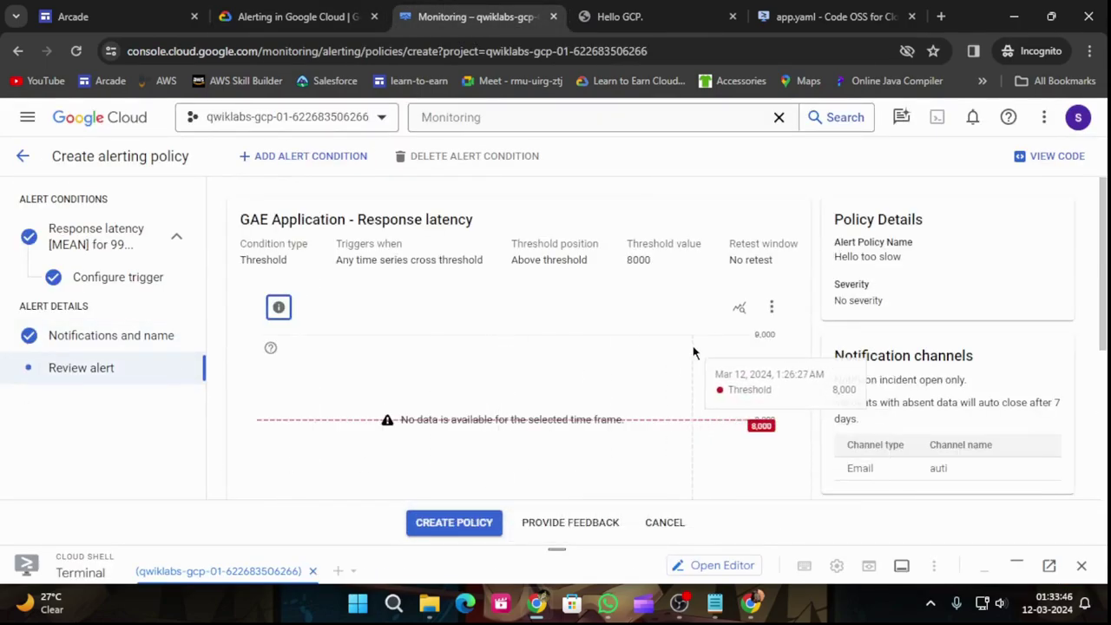
{"action": "scroll", "coordinate": [521, 434], "scroll_direction": "down", "scroll_amount": 1}
{"action": "left_click", "coordinate": [434, 533]}
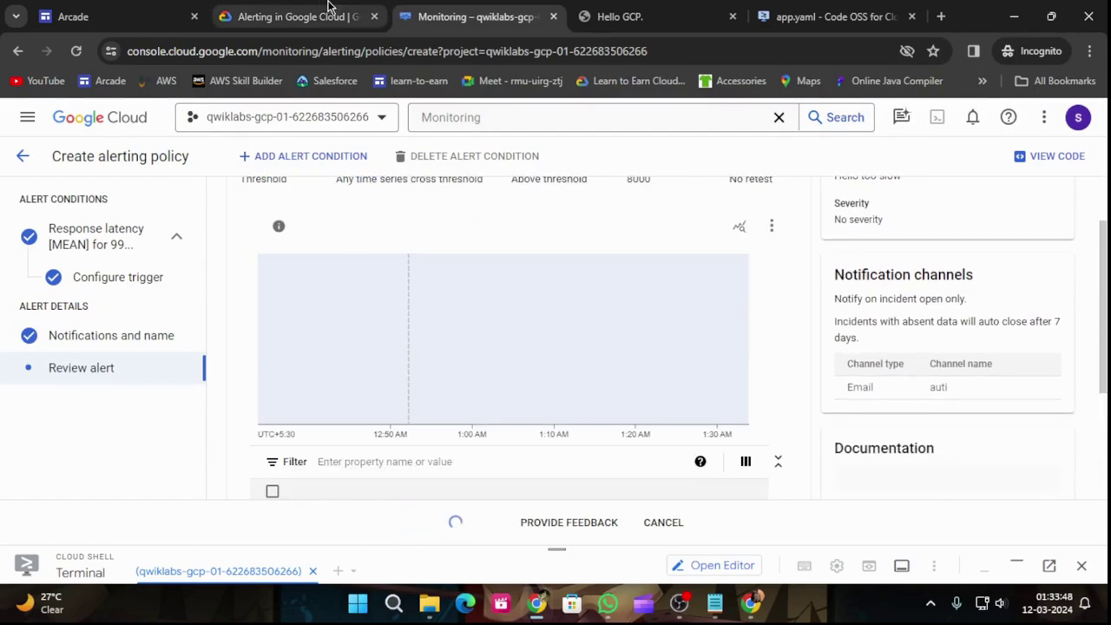
{"action": "left_click", "coordinate": [295, 16]}
{"action": "scroll", "coordinate": [585, 319], "scroll_direction": "down", "scroll_amount": 2}
{"action": "key", "text": "ctrl+Tab"}
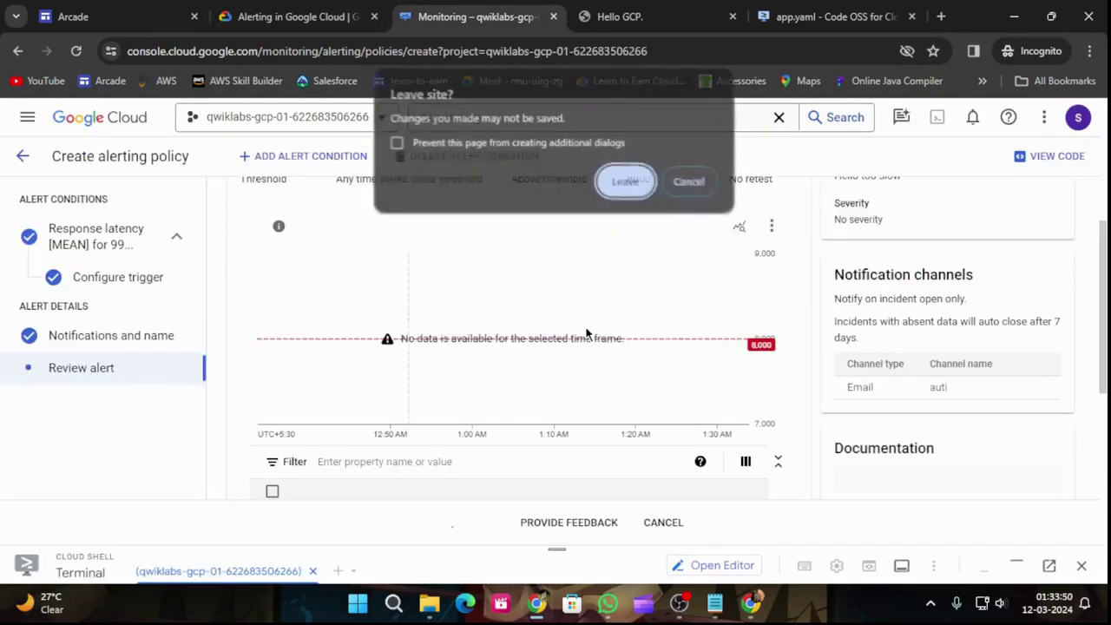
{"action": "left_click", "coordinate": [689, 186]}
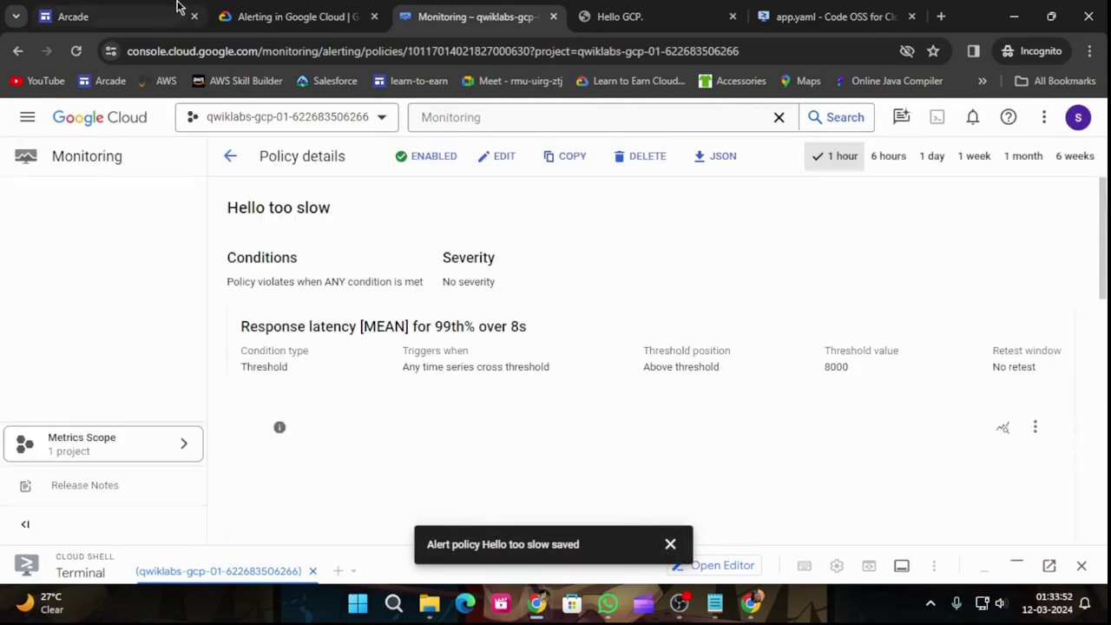
Step: Scroll through the lab instructions for updating the application code
{"action": "left_click", "coordinate": [295, 16]}
{"action": "scroll", "coordinate": [375, 299], "scroll_direction": "down", "scroll_amount": 1}
{"action": "scroll", "coordinate": [375, 299], "scroll_direction": "down", "scroll_amount": 10}
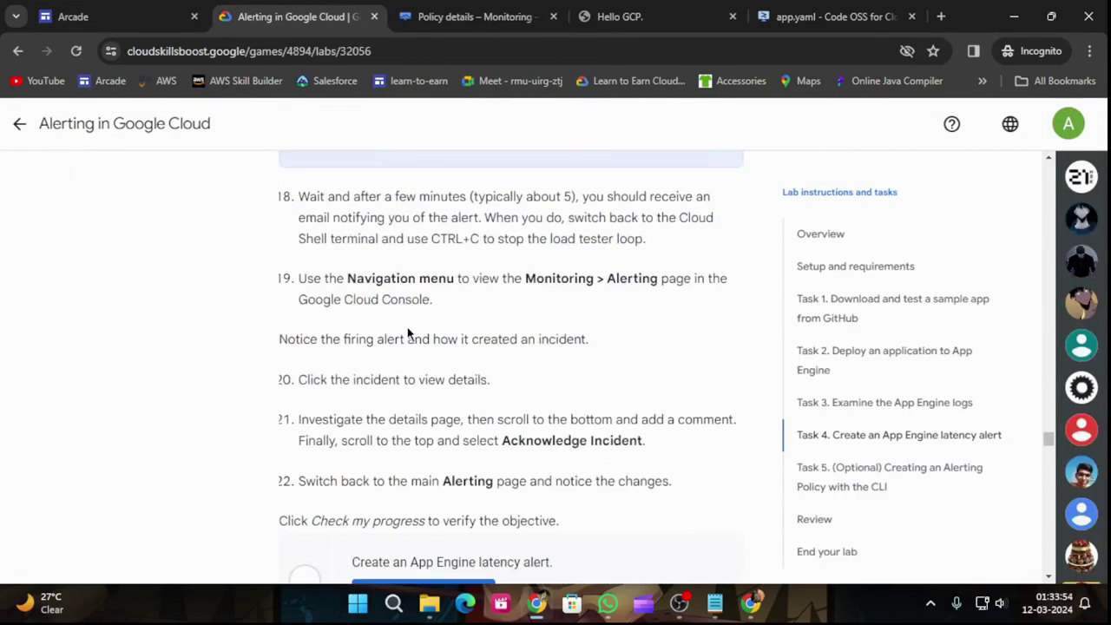
{"action": "scroll", "coordinate": [564, 347], "scroll_direction": "up", "scroll_amount": 15}
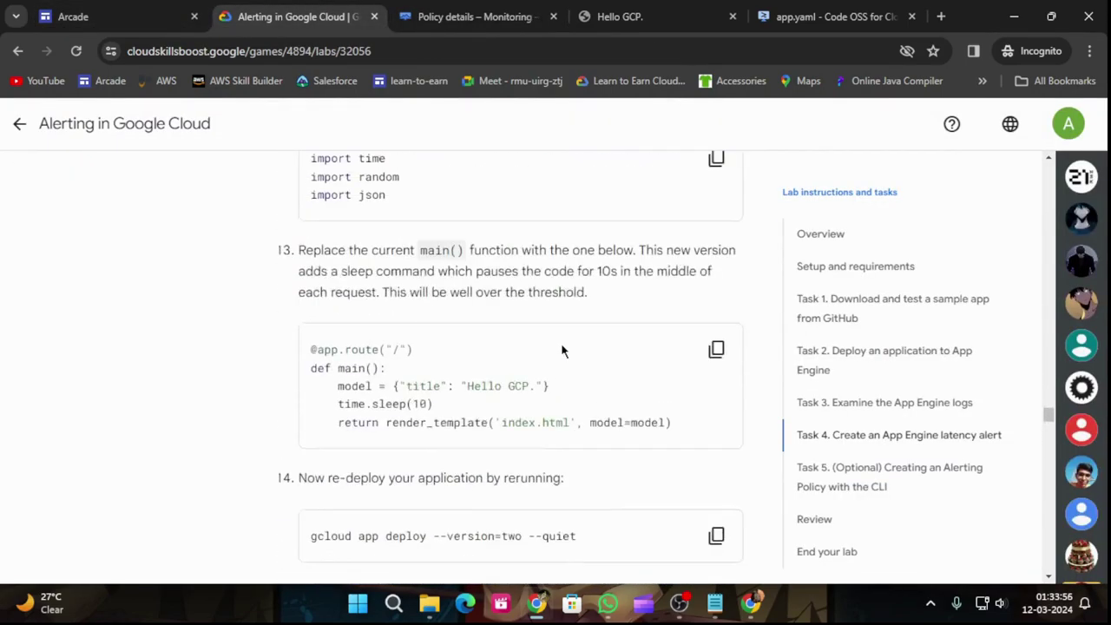
{"action": "scroll", "coordinate": [566, 351], "scroll_direction": "down", "scroll_amount": 3}
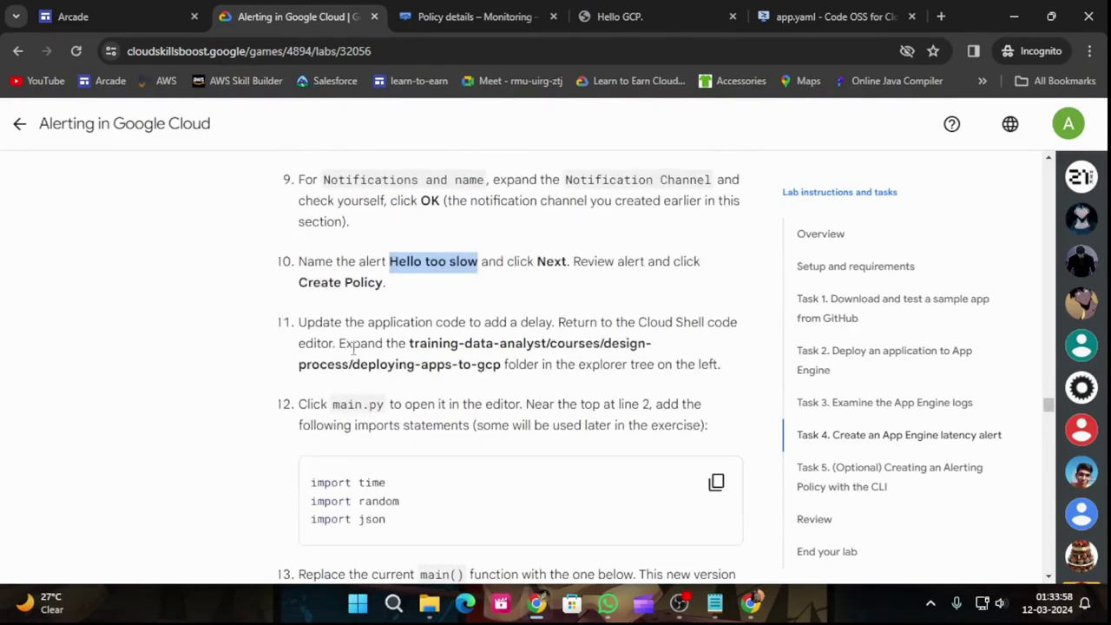
{"action": "scroll", "coordinate": [548, 411], "scroll_direction": "down", "scroll_amount": 1}
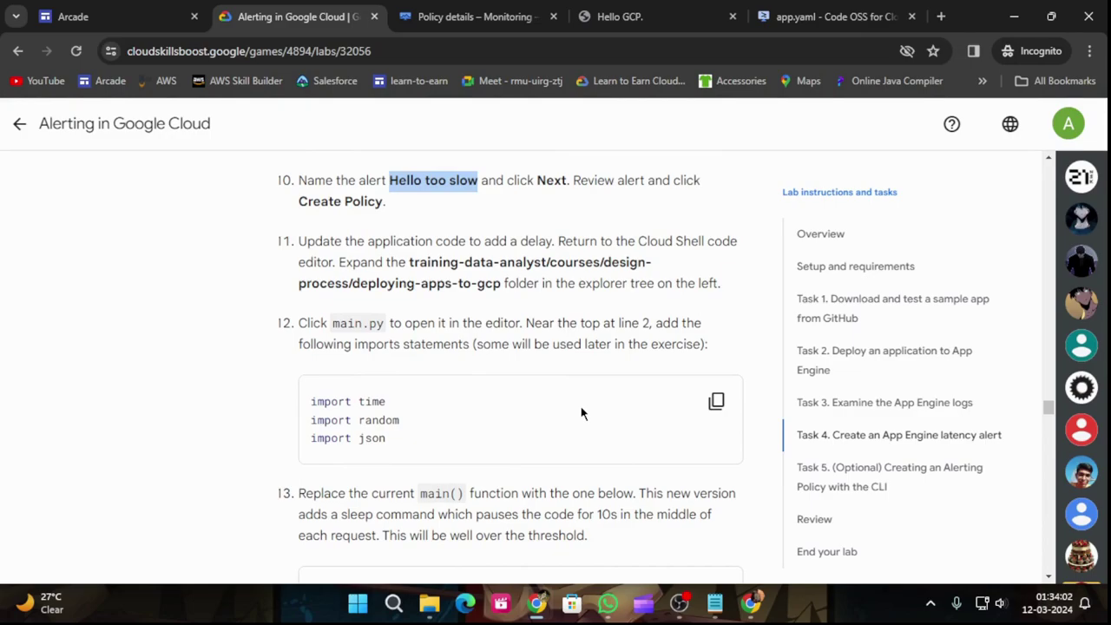
Step: Add the time, random and json imports at line 2 of main.py
{"action": "left_click", "coordinate": [716, 401]}
{"action": "left_click", "coordinate": [830, 17]}
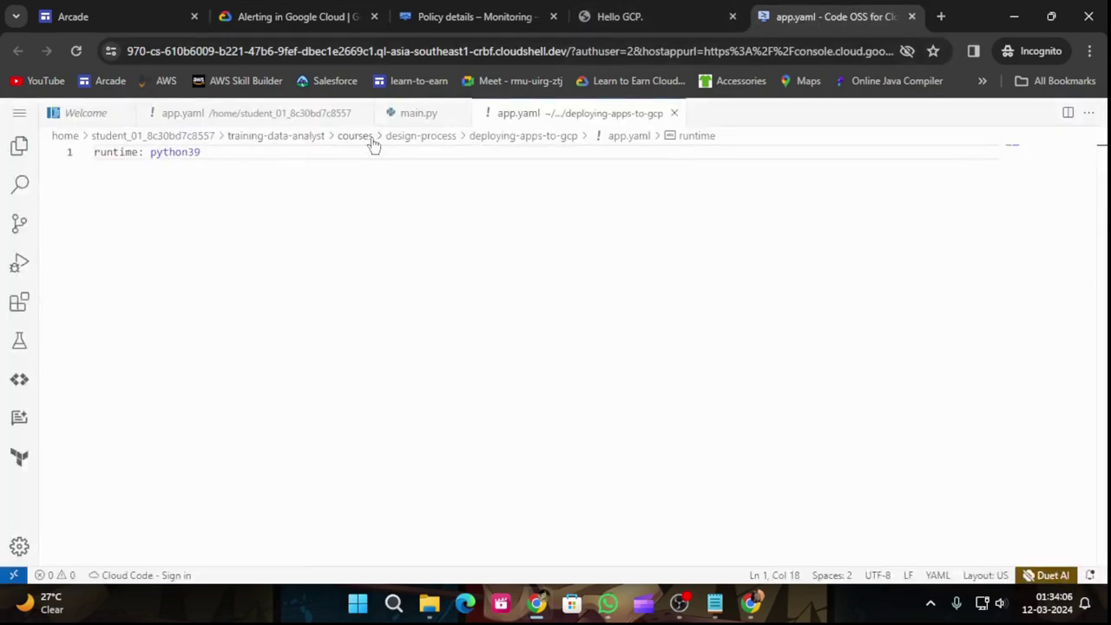
{"action": "left_click", "coordinate": [416, 113]}
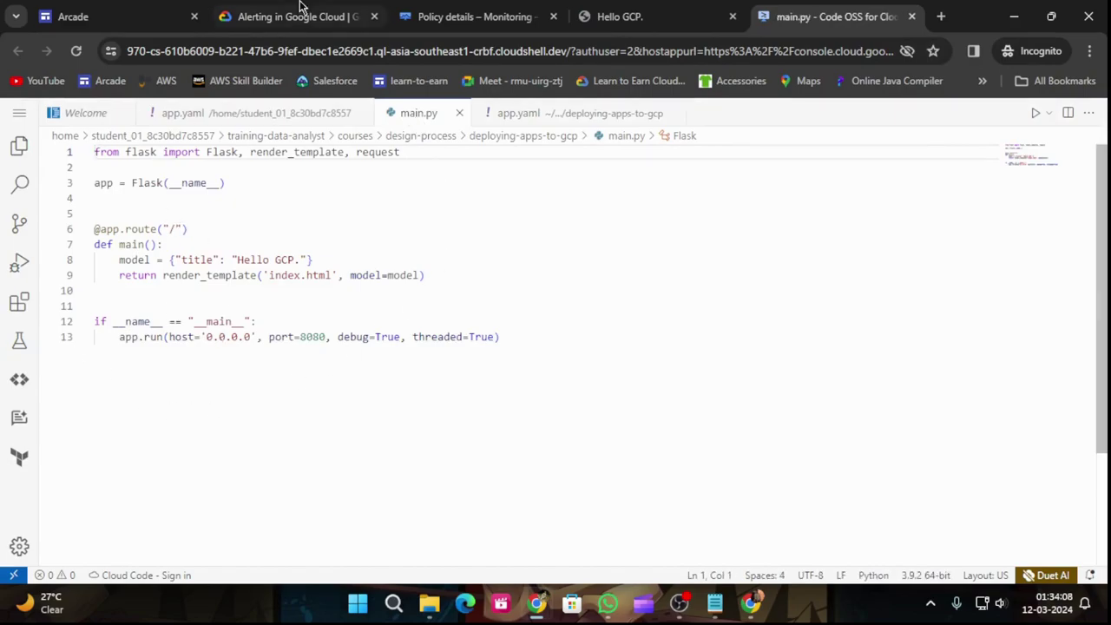
{"action": "left_click", "coordinate": [300, 12]}
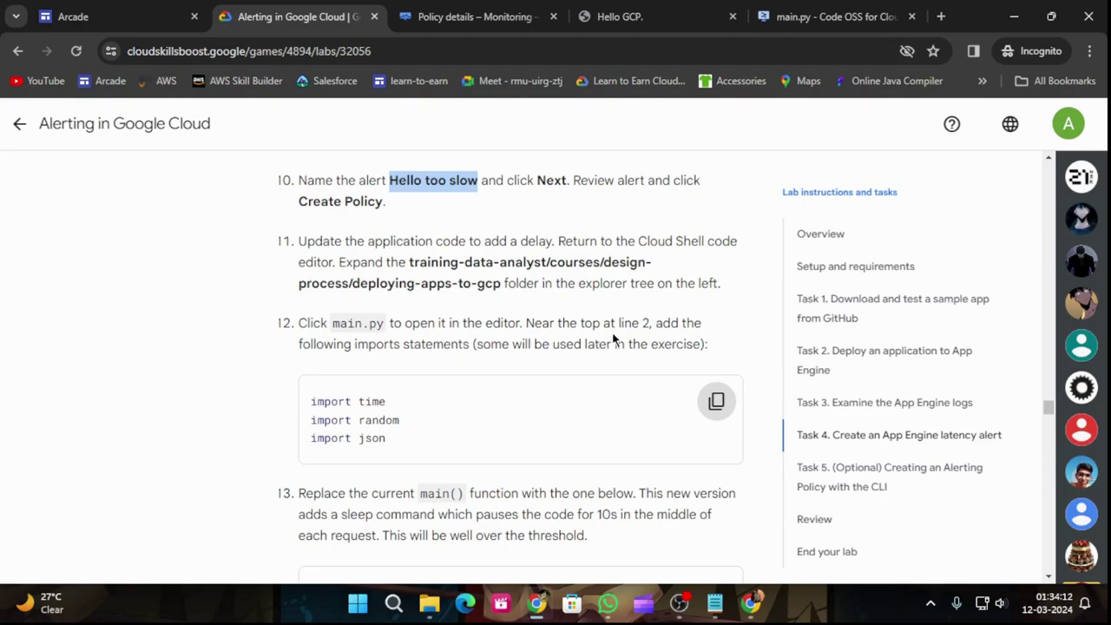
{"action": "left_click", "coordinate": [716, 402]}
{"action": "left_click", "coordinate": [829, 17]}
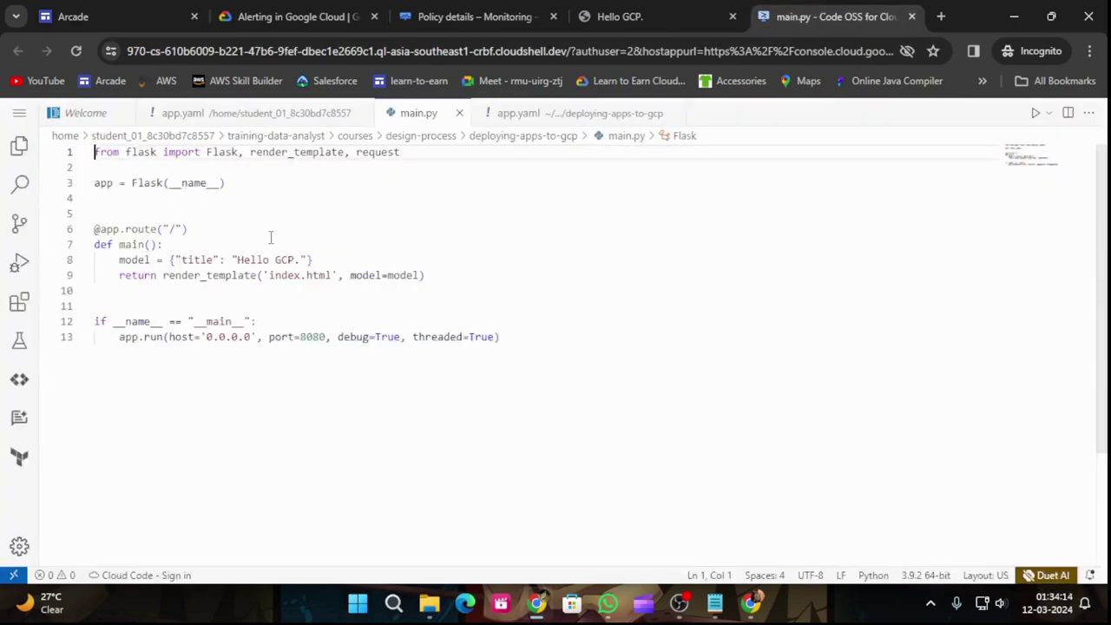
{"action": "left_click", "coordinate": [155, 167]}
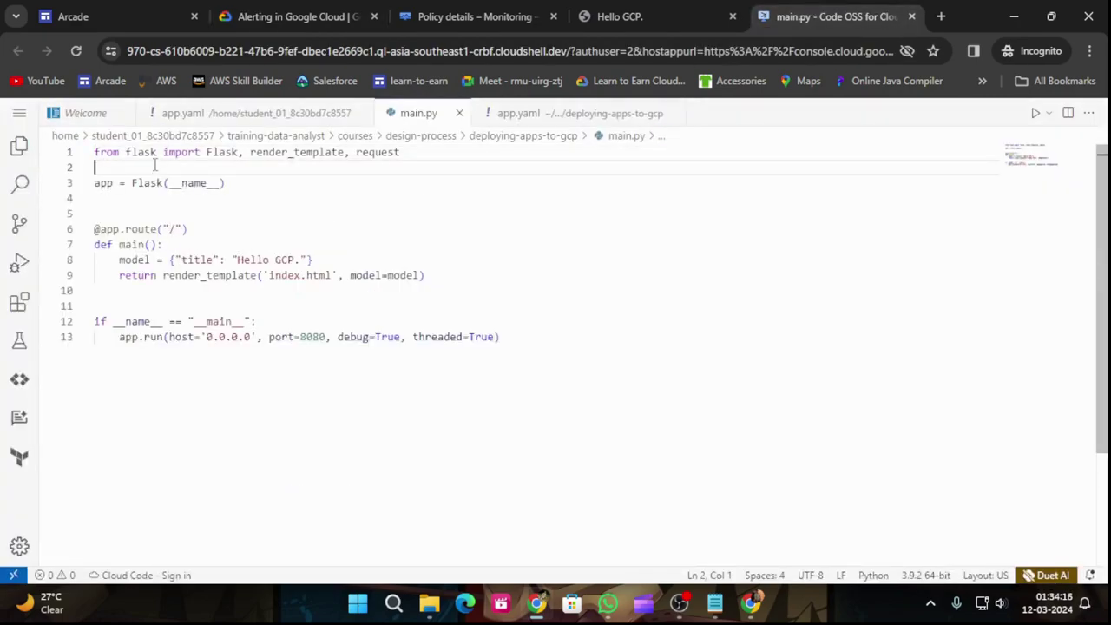
{"action": "key", "text": "ctrl+v"}
Step: Replace main() with the version that sleeps 10 seconds before rendering
{"action": "left_click", "coordinate": [295, 16]}
{"action": "scroll", "coordinate": [386, 339], "scroll_direction": "down", "scroll_amount": 2}
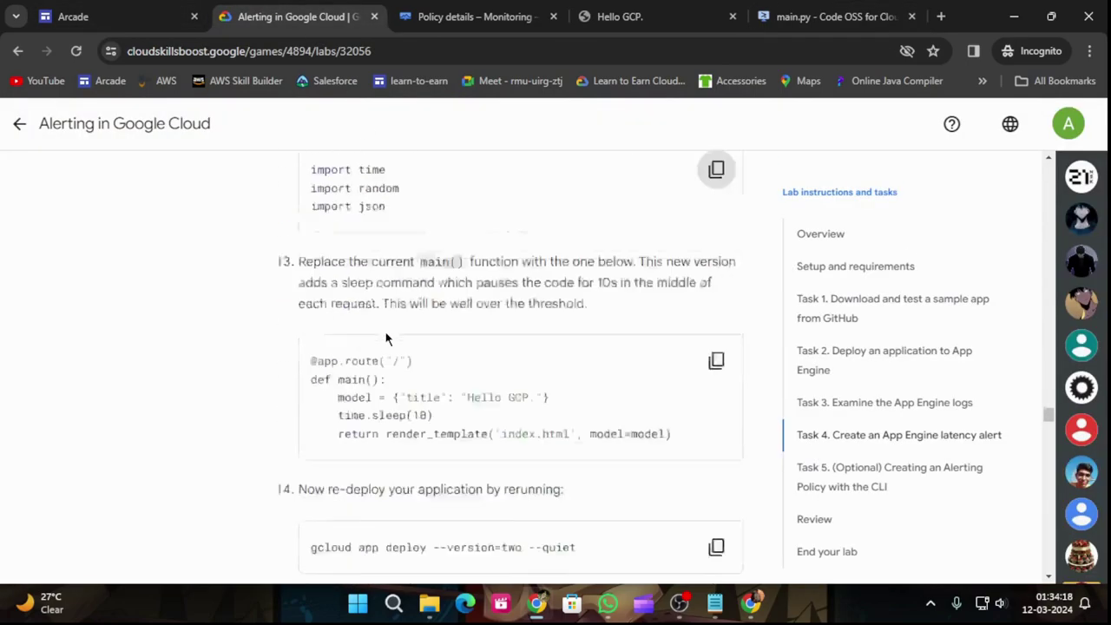
{"action": "scroll", "coordinate": [450, 249], "scroll_direction": "up", "scroll_amount": 1}
{"action": "scroll", "coordinate": [458, 291], "scroll_direction": "up", "scroll_amount": 1}
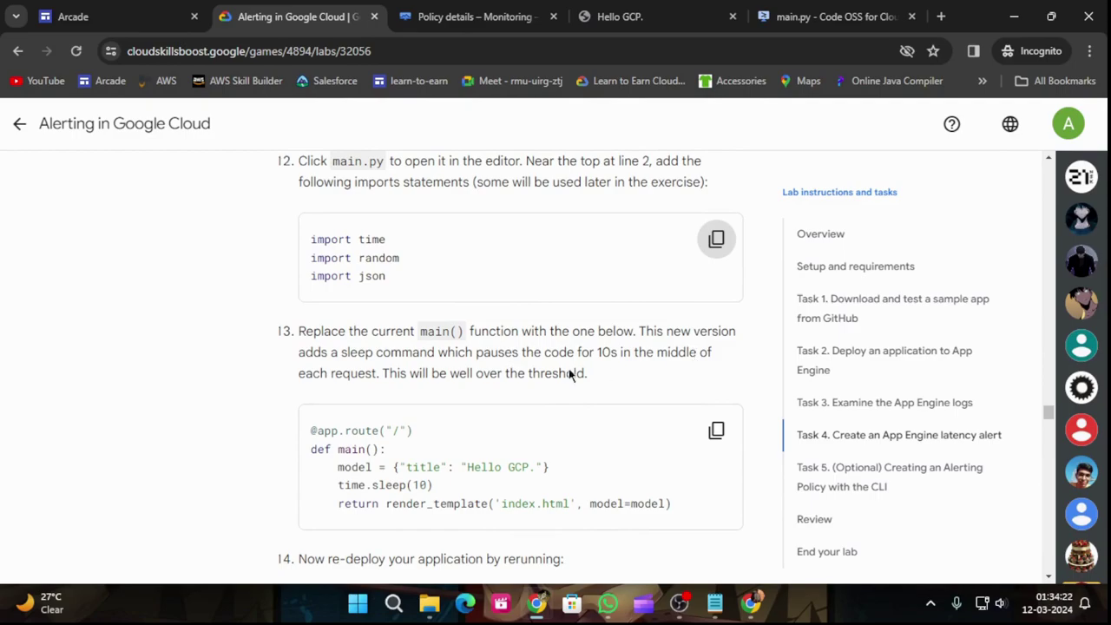
{"action": "left_click", "coordinate": [715, 432]}
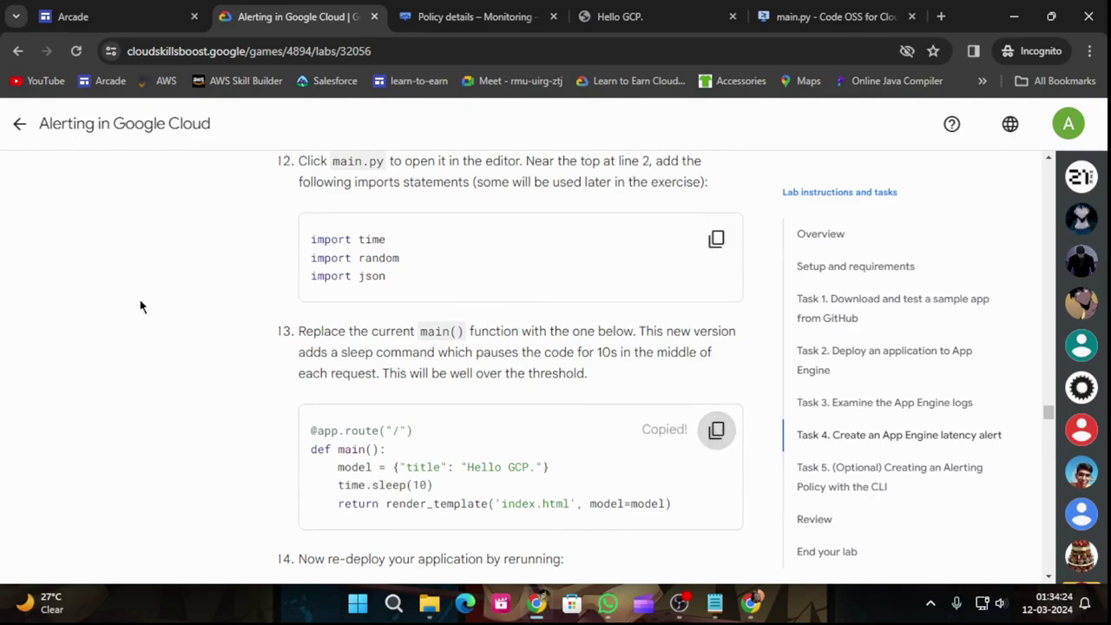
{"action": "left_click", "coordinate": [819, 16]}
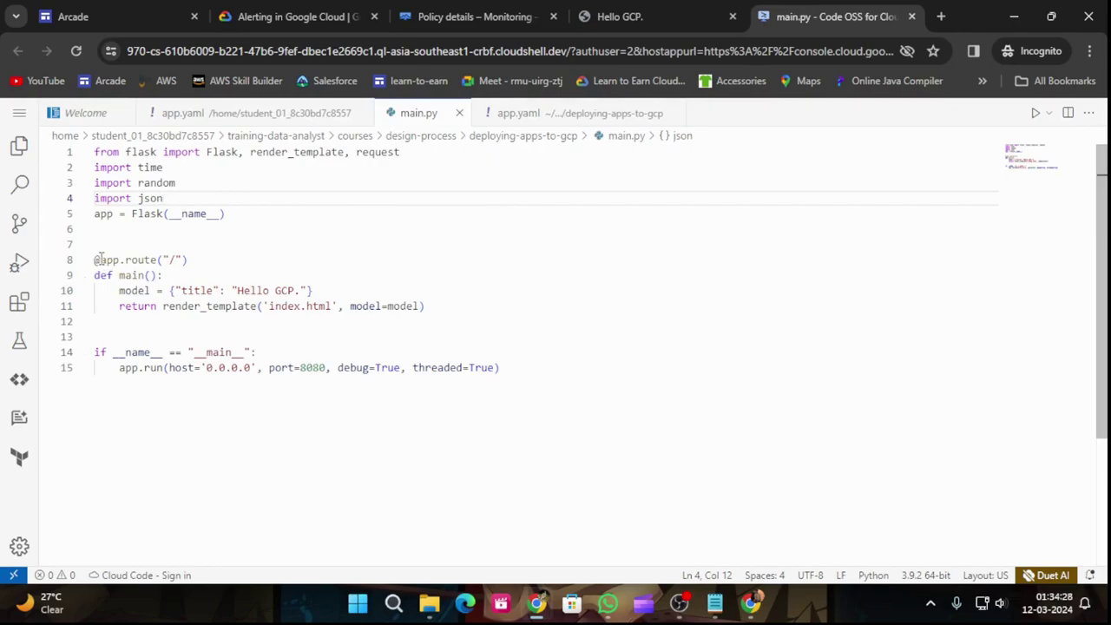
{"action": "left_click_drag", "start_coordinate": [95, 260], "coordinate": [443, 302]}
{"action": "key", "text": "ctrl+v"}
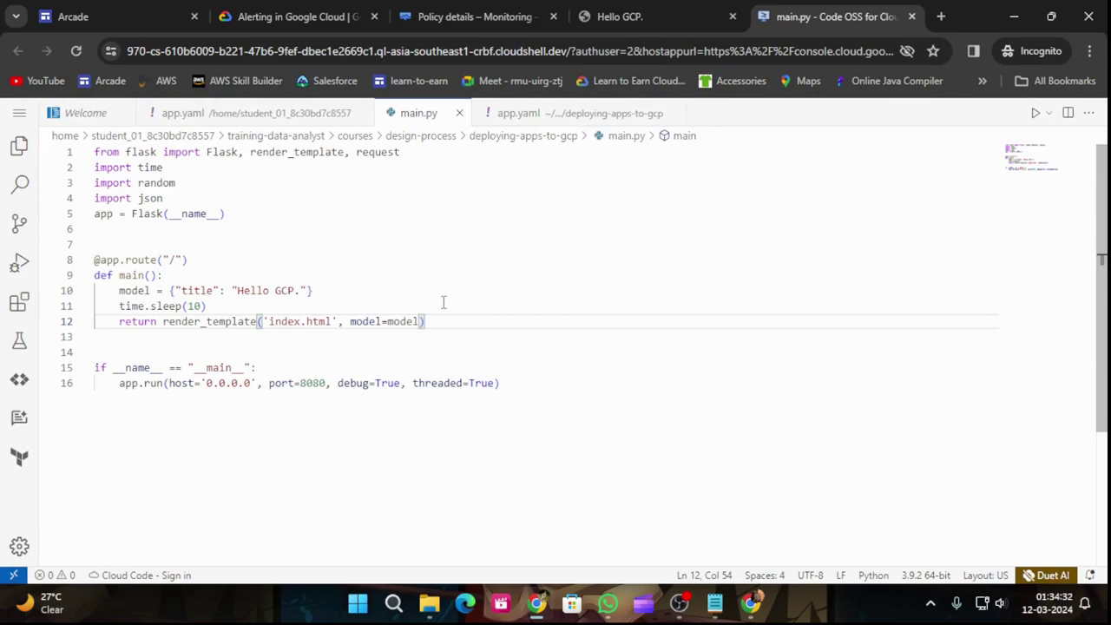
Step: Save main.py and copy the redeploy command from the lab
{"action": "left_click", "coordinate": [295, 16]}
{"action": "scroll", "coordinate": [560, 495], "scroll_direction": "down", "scroll_amount": 3}
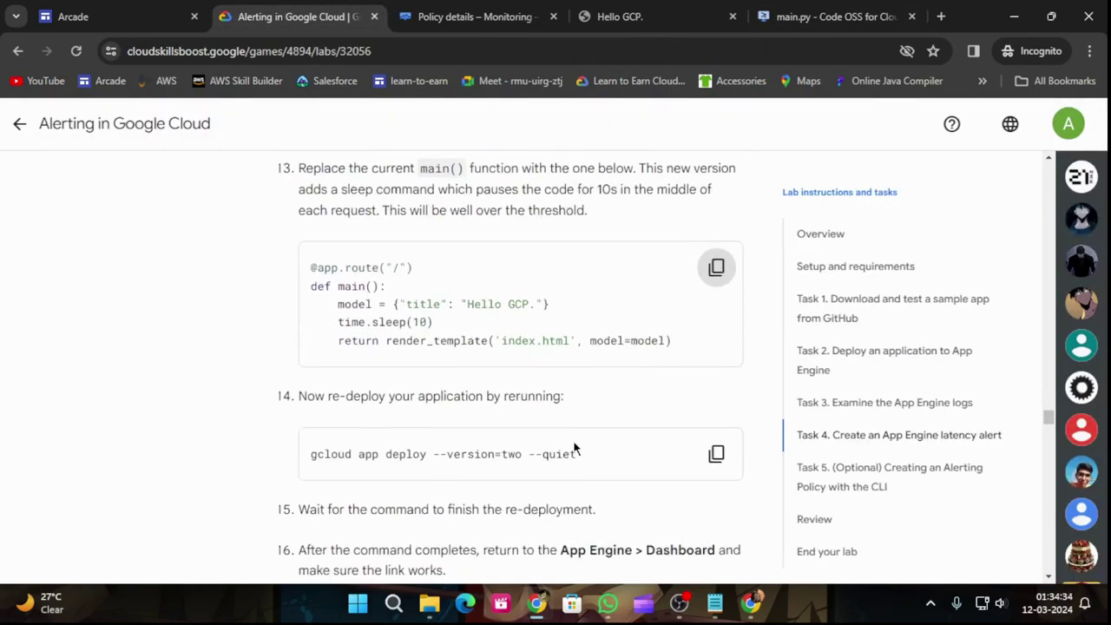
{"action": "left_click", "coordinate": [717, 375]}
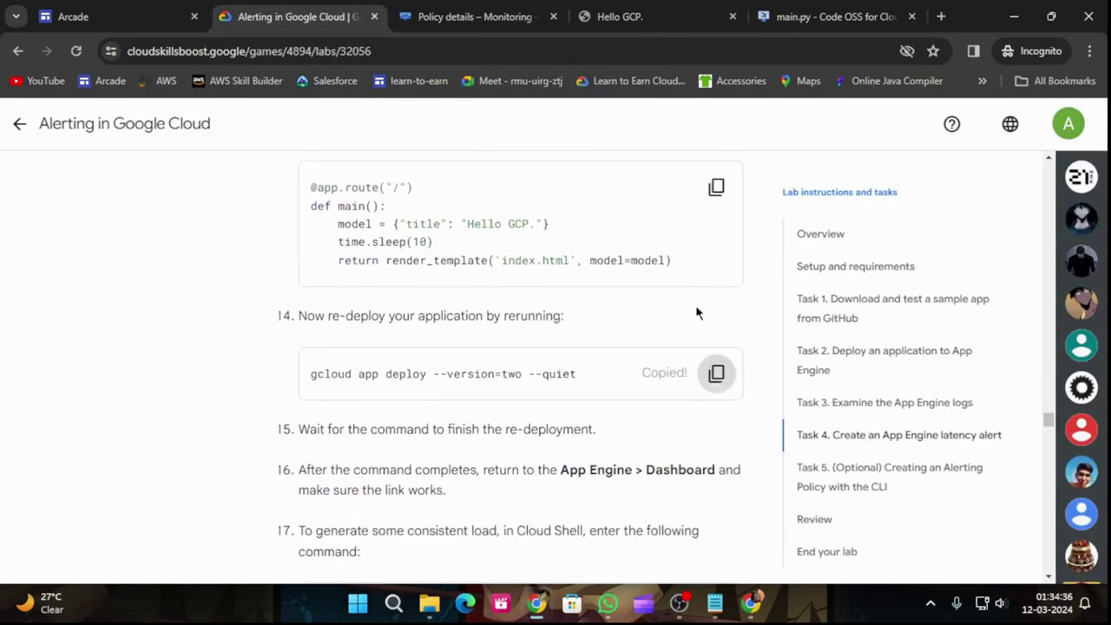
{"action": "left_click", "coordinate": [825, 16]}
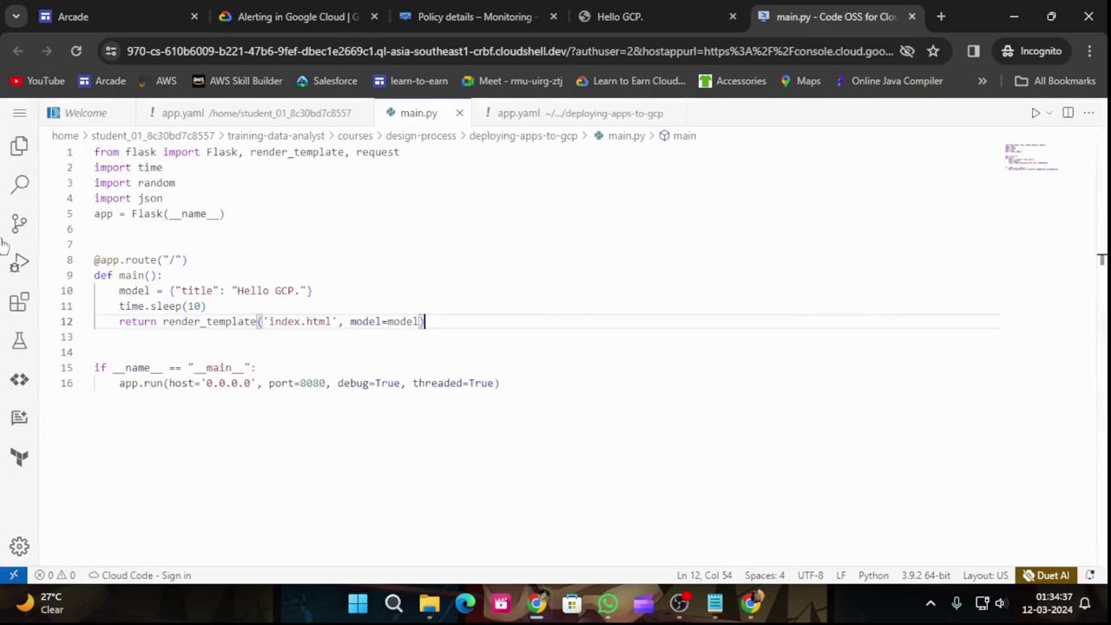
{"action": "left_click", "coordinate": [19, 113]}
{"action": "mouse_move", "coordinate": [117, 119]}
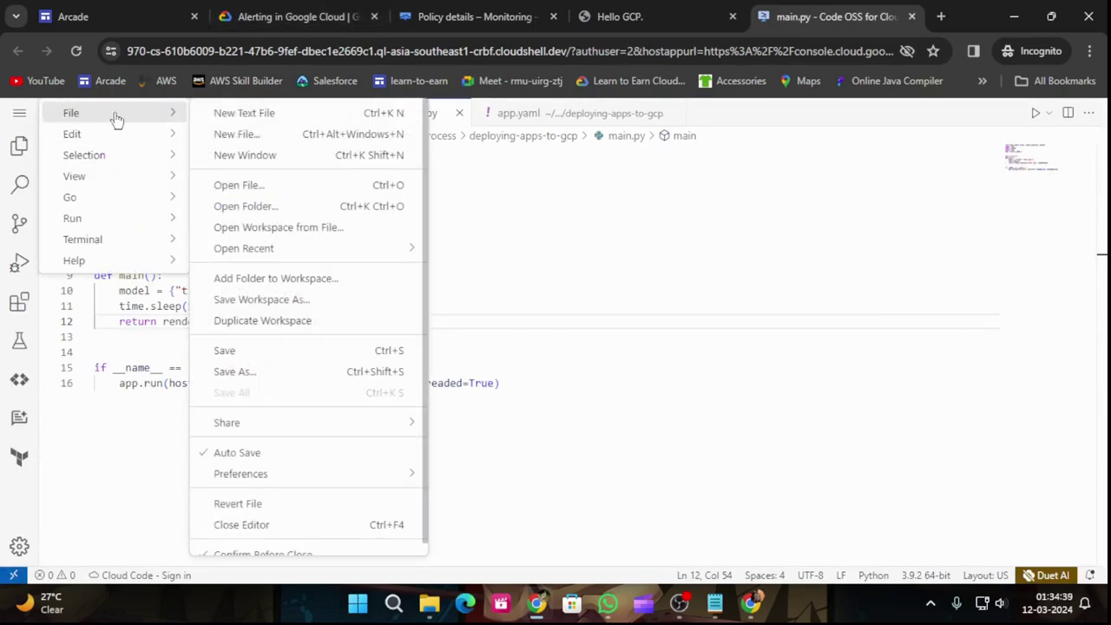
{"action": "left_click", "coordinate": [319, 350]}
{"action": "left_click", "coordinate": [296, 17]}
{"action": "left_click", "coordinate": [704, 384]}
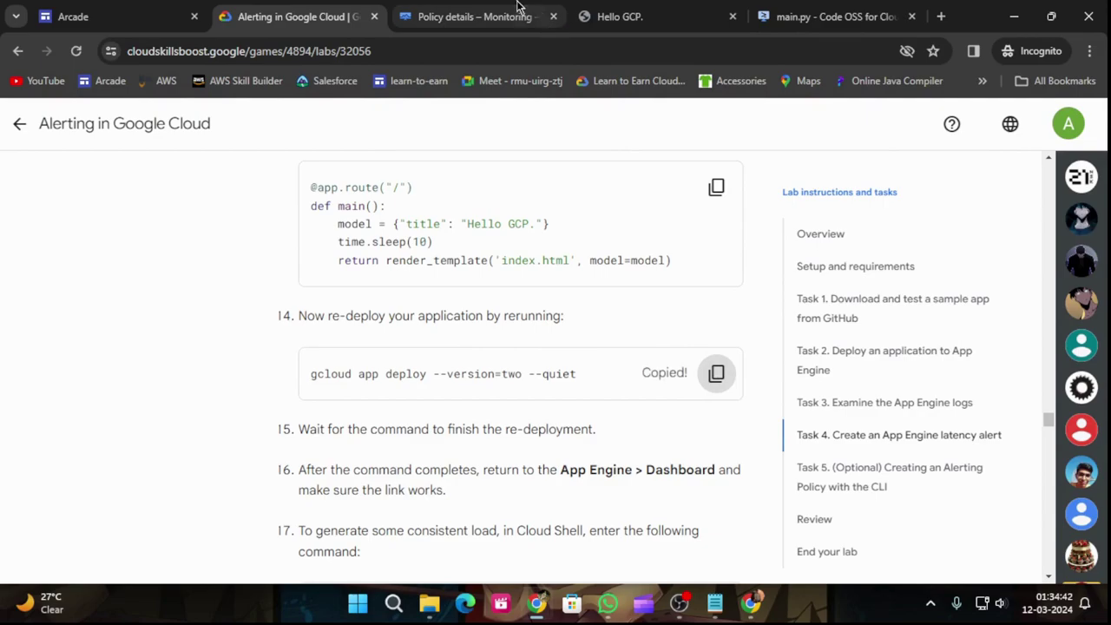
{"action": "left_click", "coordinate": [476, 16]}
Step: Expand Cloud Shell and run gcloud app deploy --version=two --quiet
{"action": "left_click", "coordinate": [670, 544]}
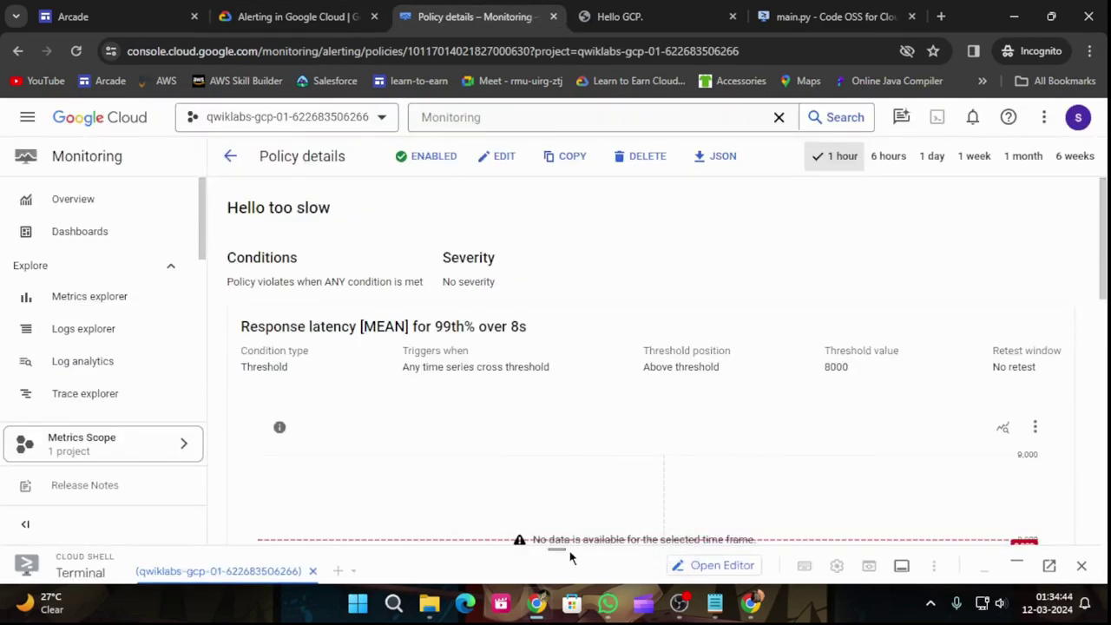
{"action": "left_click_drag", "start_coordinate": [557, 544], "coordinate": [556, 233]}
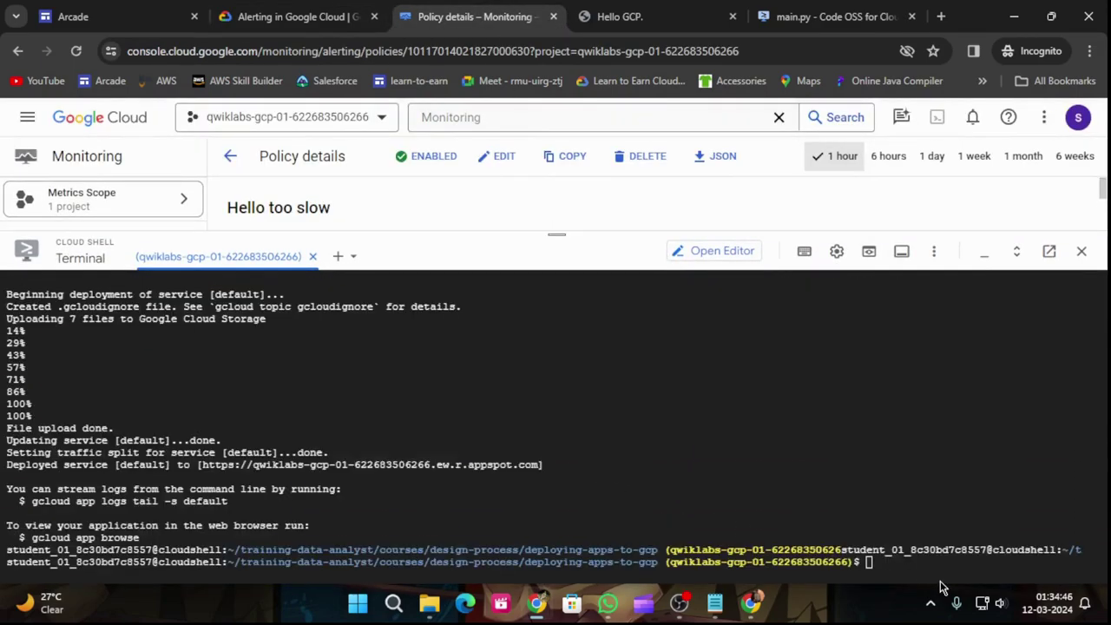
{"action": "left_click", "coordinate": [918, 561]}
{"action": "key", "text": "ctrl+v"}
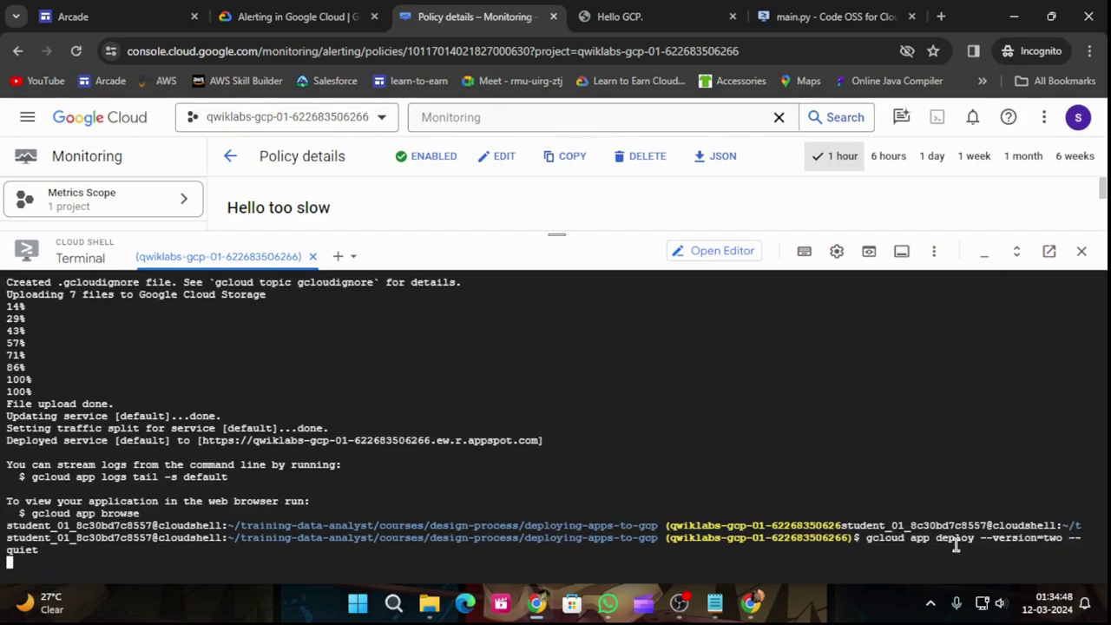
{"action": "key", "text": "F5"}
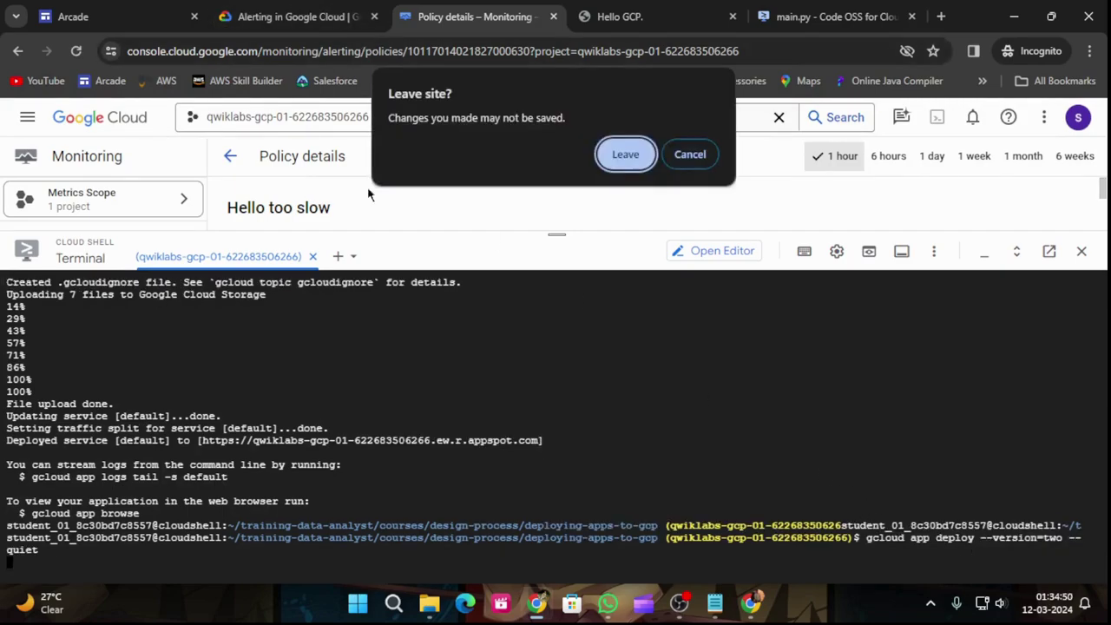
{"action": "left_click", "coordinate": [710, 158]}
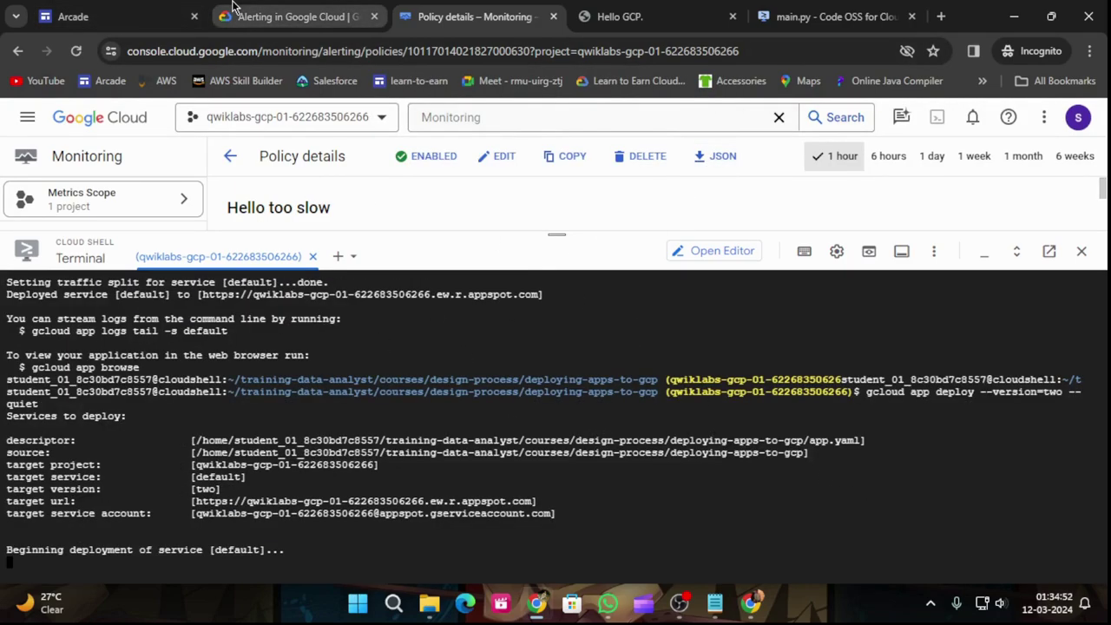
Step: Copy the load-generating curl loop command and check the deployment progress
{"action": "left_click", "coordinate": [295, 17]}
{"action": "scroll", "coordinate": [547, 457], "scroll_direction": "down", "scroll_amount": 3}
{"action": "scroll", "coordinate": [552, 454], "scroll_direction": "up", "scroll_amount": 1}
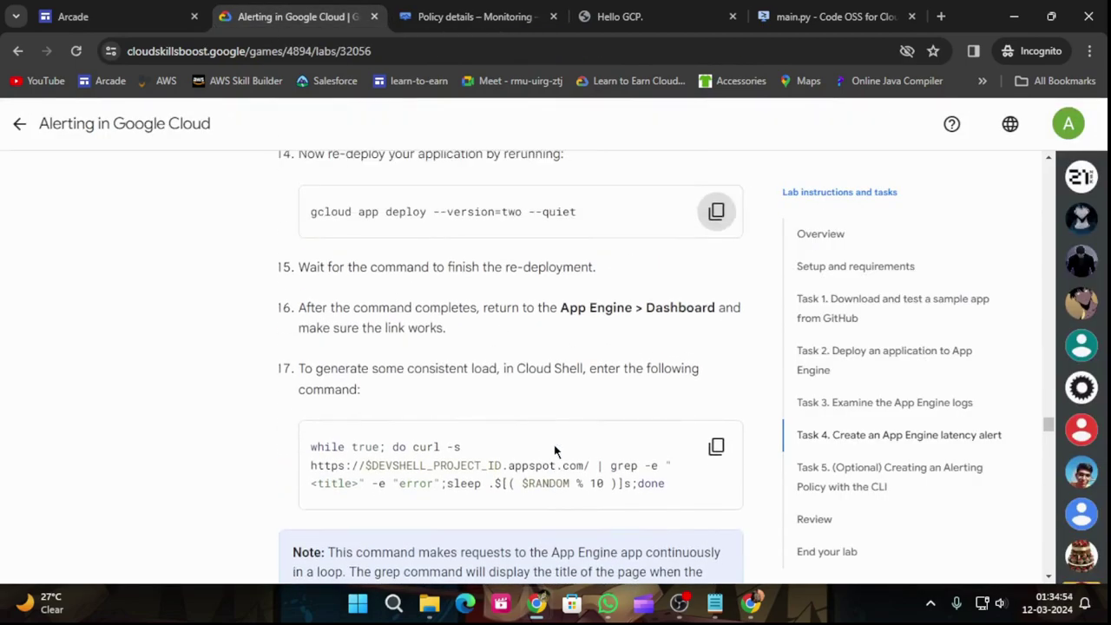
{"action": "left_click", "coordinate": [716, 447]}
{"action": "scroll", "coordinate": [633, 373], "scroll_direction": "down", "scroll_amount": 4}
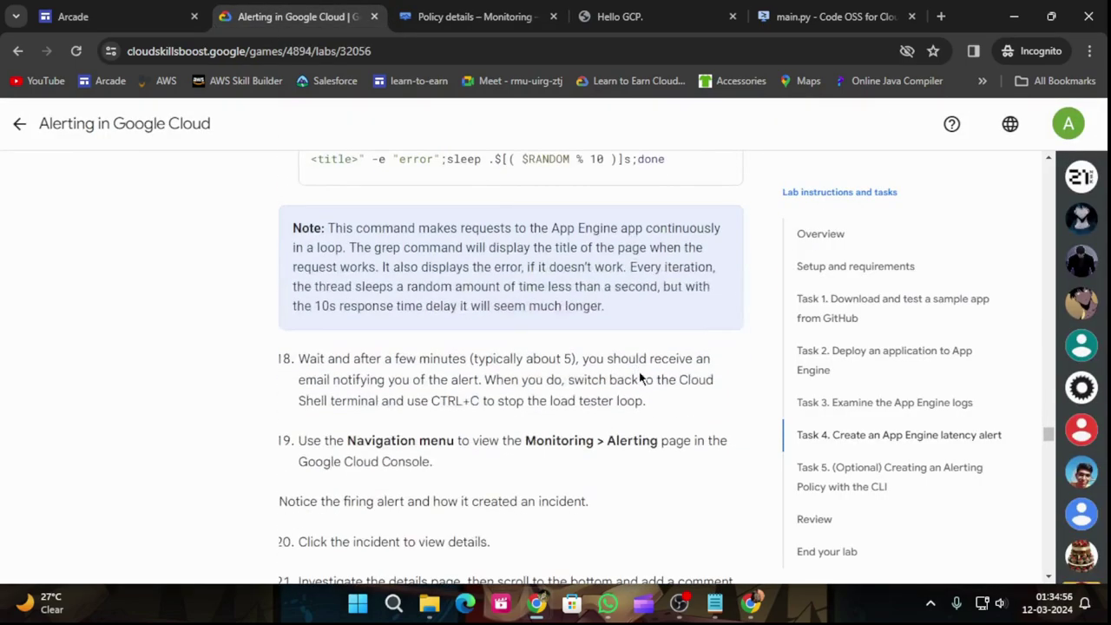
{"action": "scroll", "coordinate": [640, 378], "scroll_direction": "down", "scroll_amount": 2}
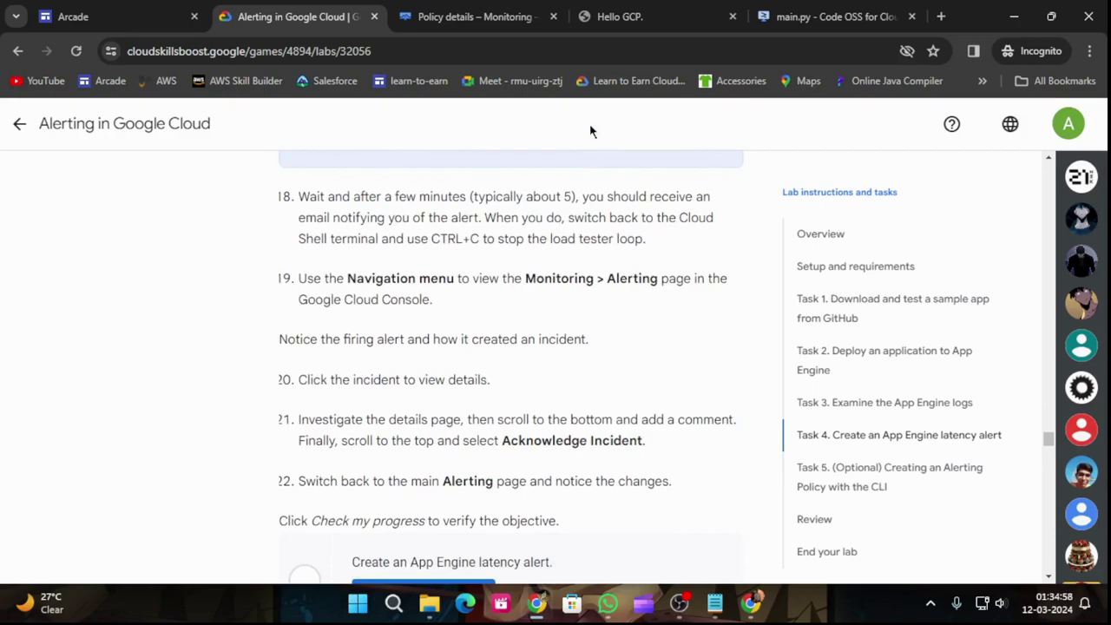
{"action": "left_click", "coordinate": [457, 17]}
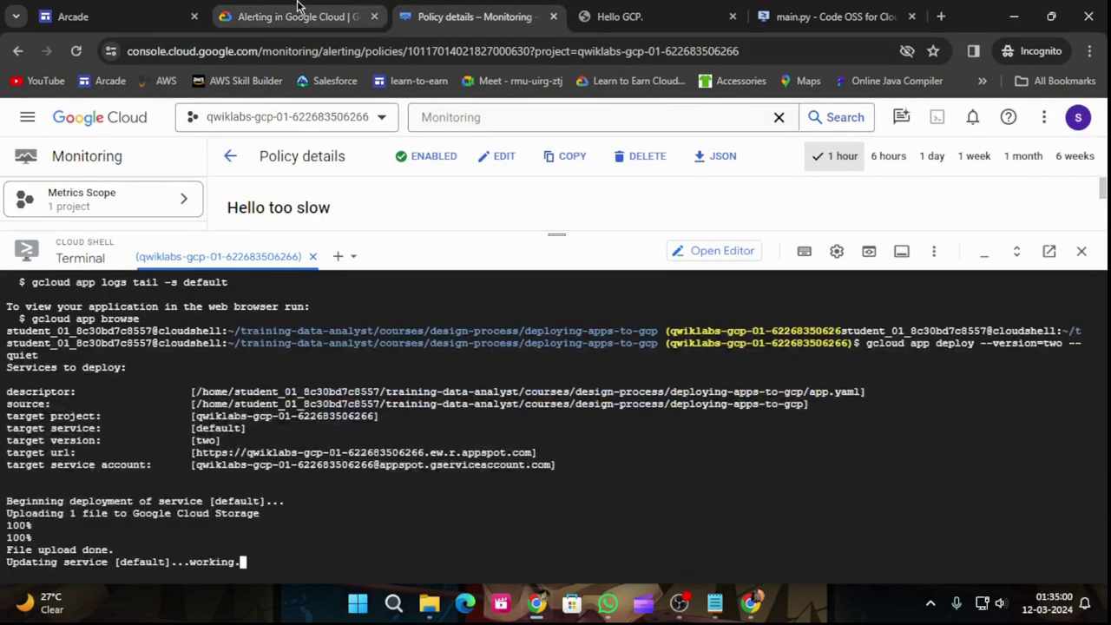
{"action": "left_click", "coordinate": [299, 7]}
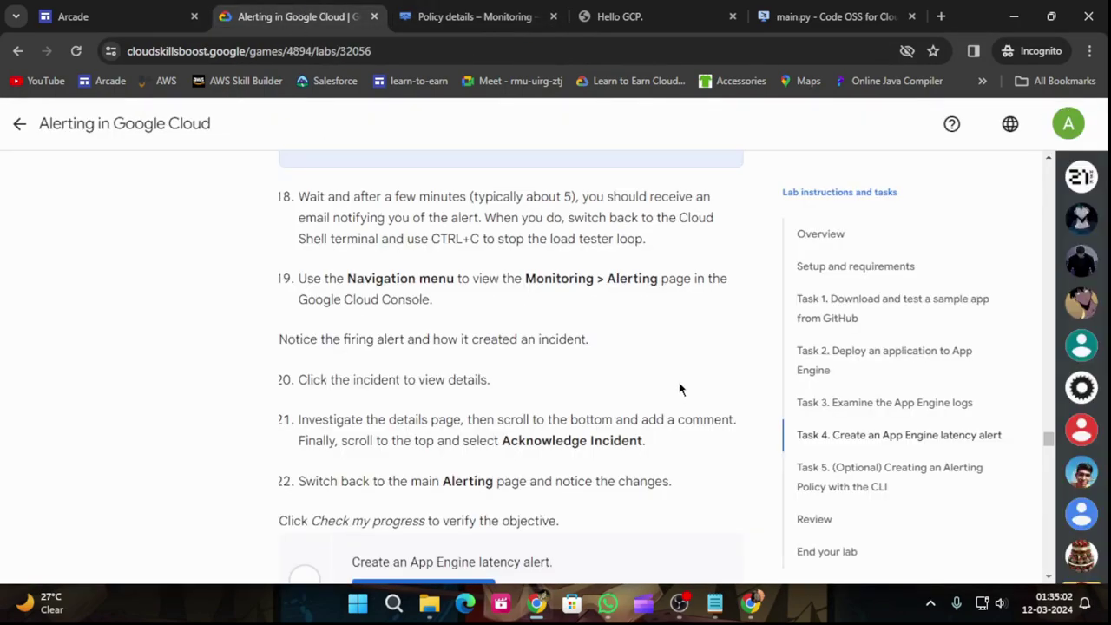
{"action": "scroll", "coordinate": [680, 389], "scroll_direction": "down", "scroll_amount": 1}
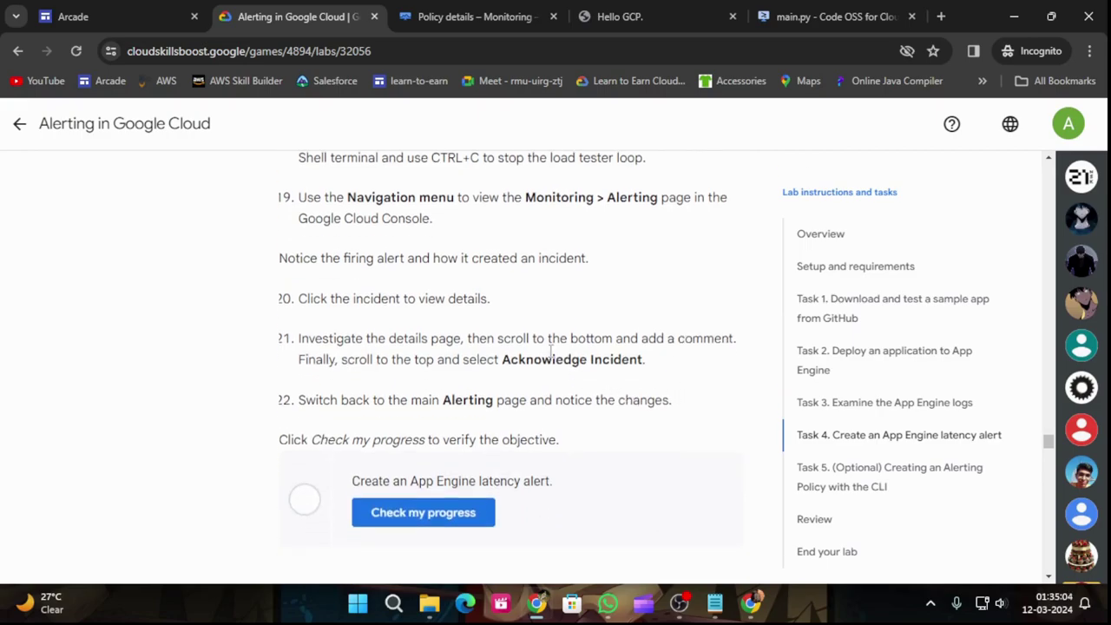
{"action": "left_click", "coordinate": [488, 9]}
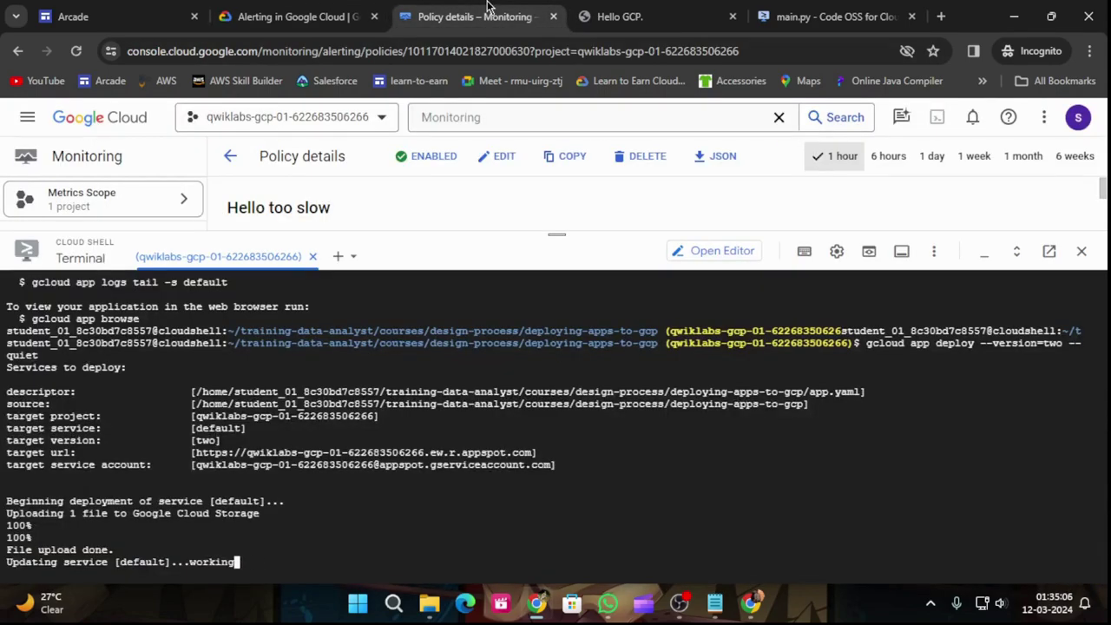